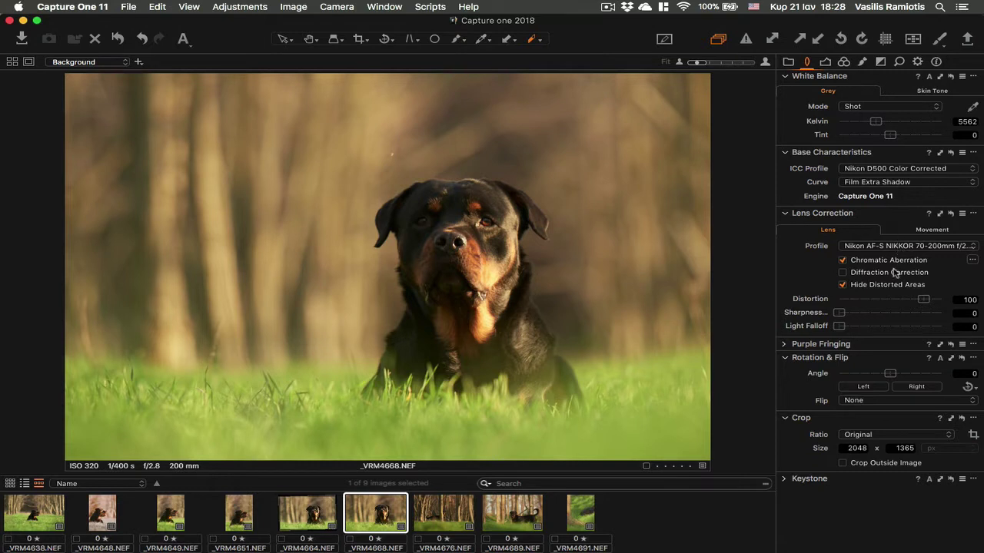
Step: Set the dog photo's lens Light Falloff to 100, Contrast to -43 and Exposure to -1,19
{"action": "mouse_move", "coordinate": [909, 327]}
{"action": "left_mouse_down"}
{"action": "mouse_move", "coordinate": [899, 327]}
{"action": "mouse_move", "coordinate": [924, 329]}
{"action": "left_mouse_up"}
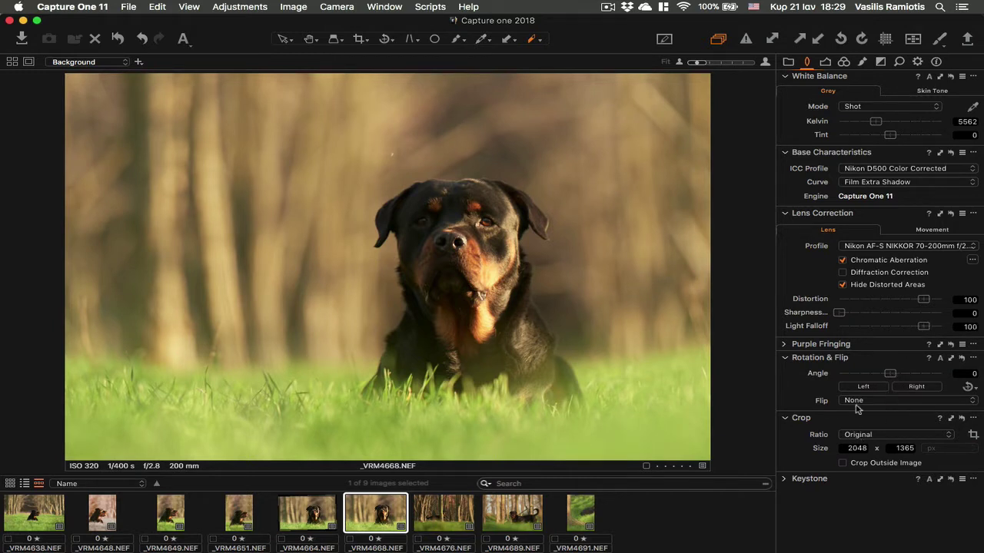
{"action": "left_click", "coordinate": [825, 63]}
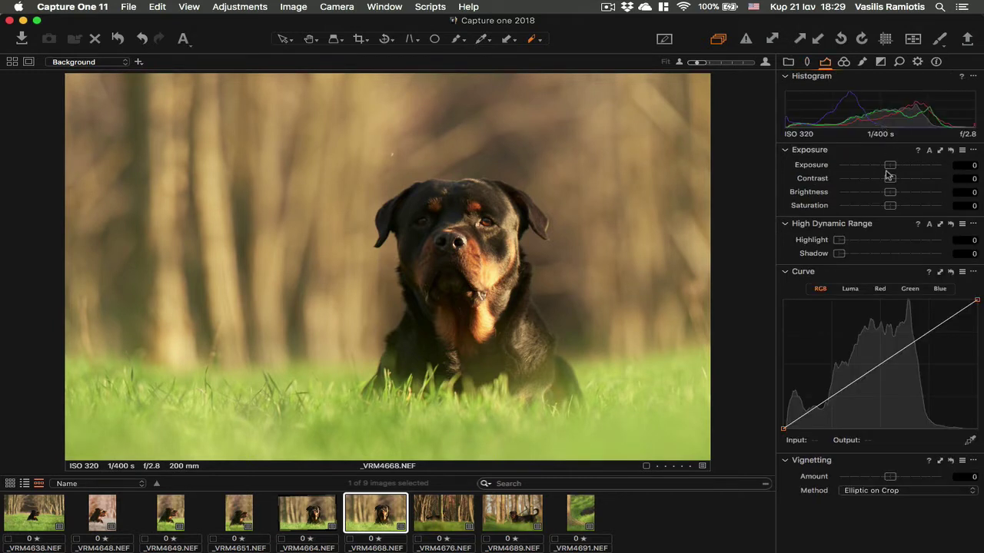
{"action": "left_click_drag", "start_coordinate": [888, 177], "coordinate": [847, 181]}
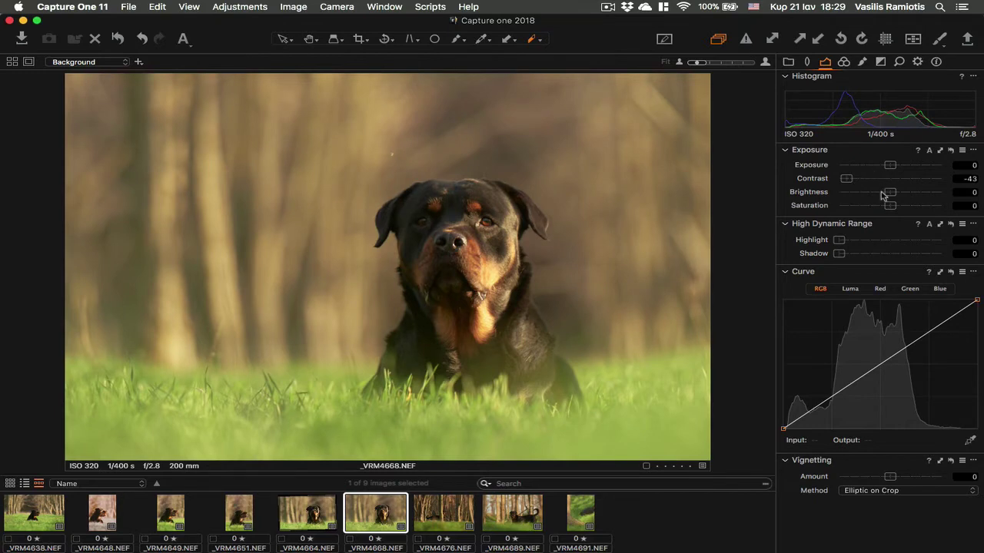
{"action": "left_click_drag", "start_coordinate": [890, 166], "coordinate": [879, 168]}
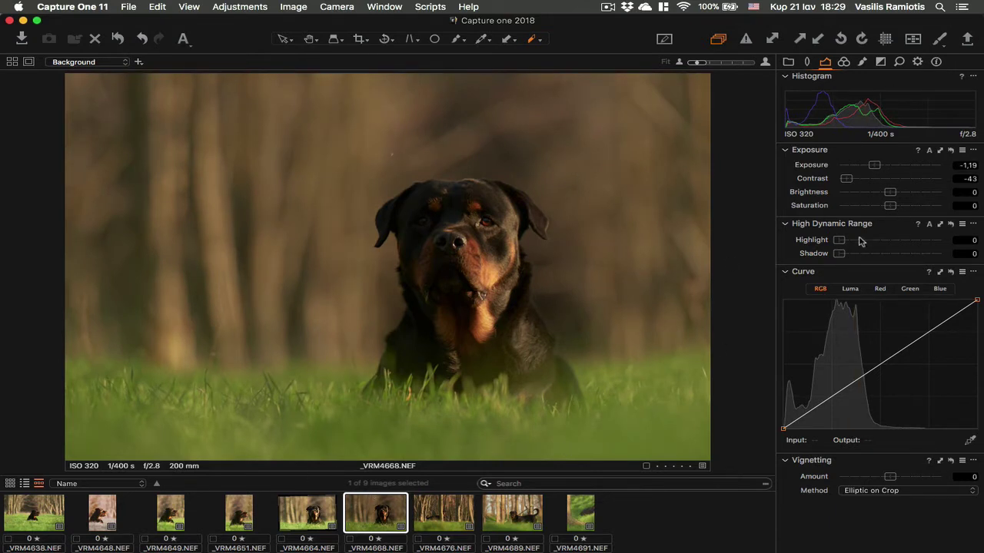
Step: Clone the darkened variant of _VRM4668.NEF and reset the clone's Exposure to 0
{"action": "right_click", "coordinate": [375, 516]}
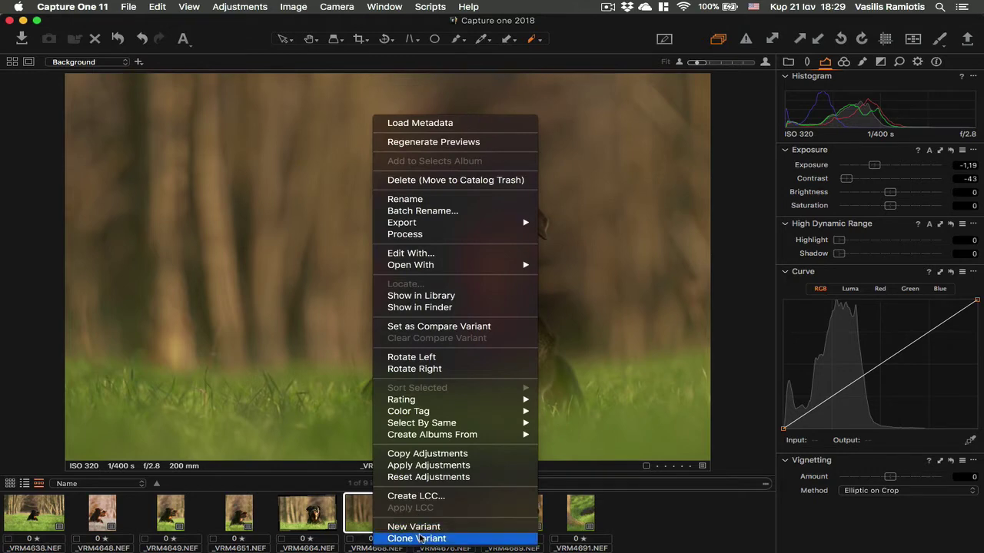
{"action": "left_click", "coordinate": [420, 538]}
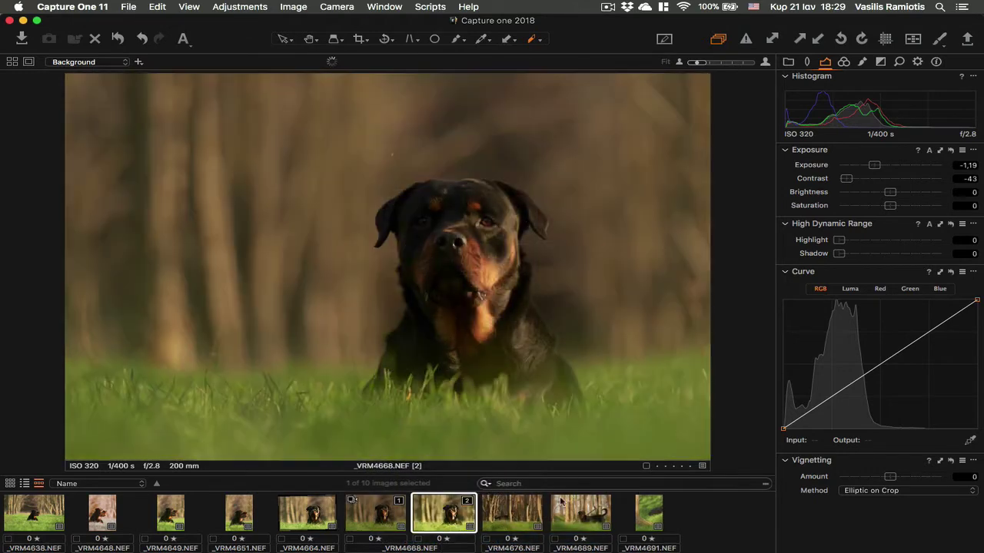
{"action": "double_click", "coordinate": [873, 166]}
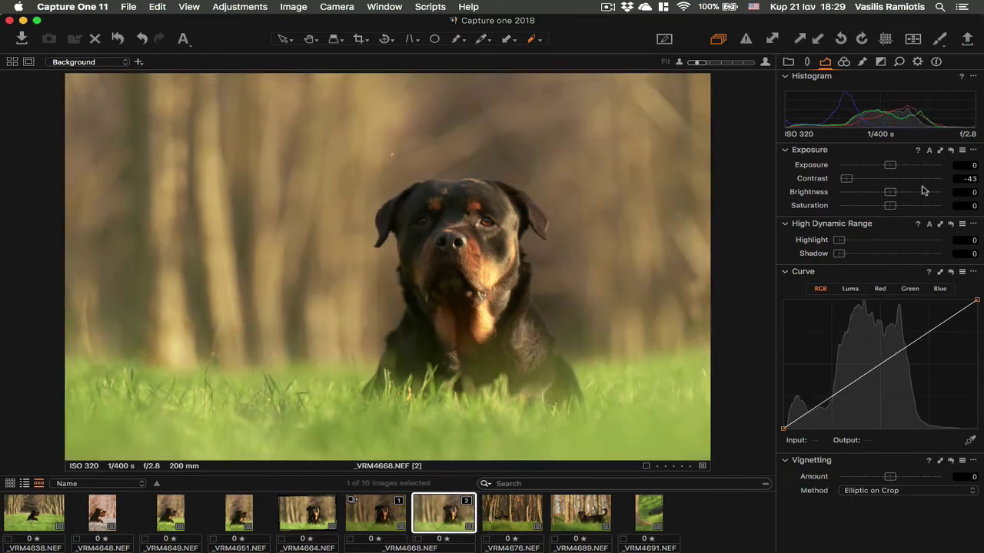
{"action": "left_click_drag", "start_coordinate": [890, 193], "coordinate": [910, 196]}
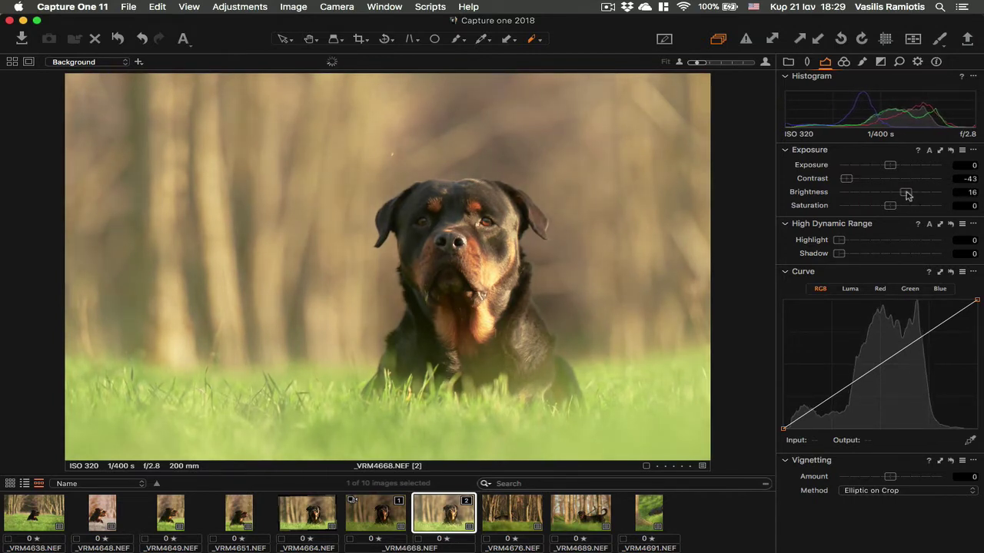
{"action": "double_click", "coordinate": [909, 193]}
{"action": "left_click", "coordinate": [863, 254]}
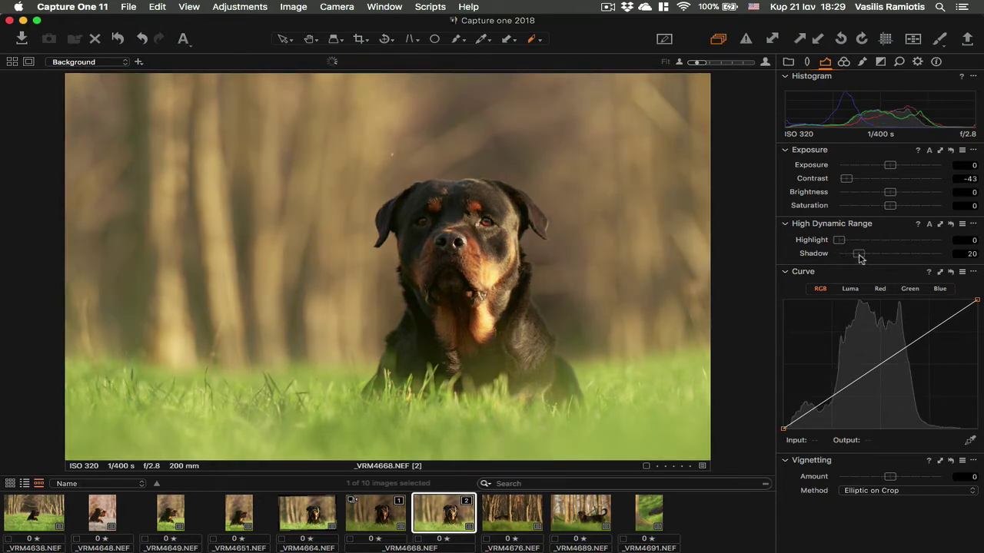
{"action": "double_click", "coordinate": [862, 254]}
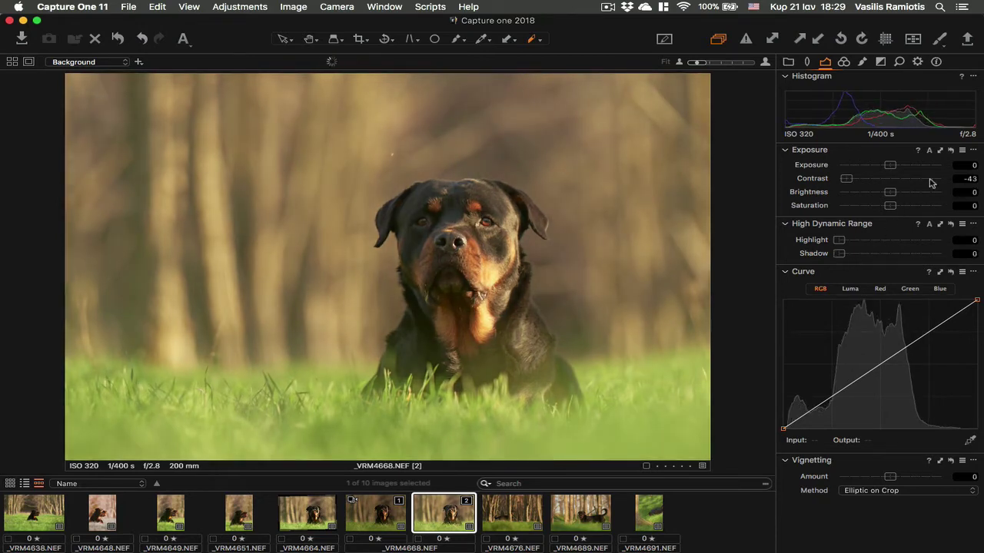
Step: Set the second variant's Brightness to 11, Highlight recovery to 48 and Exposure to -0,17
{"action": "left_click", "coordinate": [899, 192]}
{"action": "left_click_drag", "start_coordinate": [901, 196], "coordinate": [903, 198]}
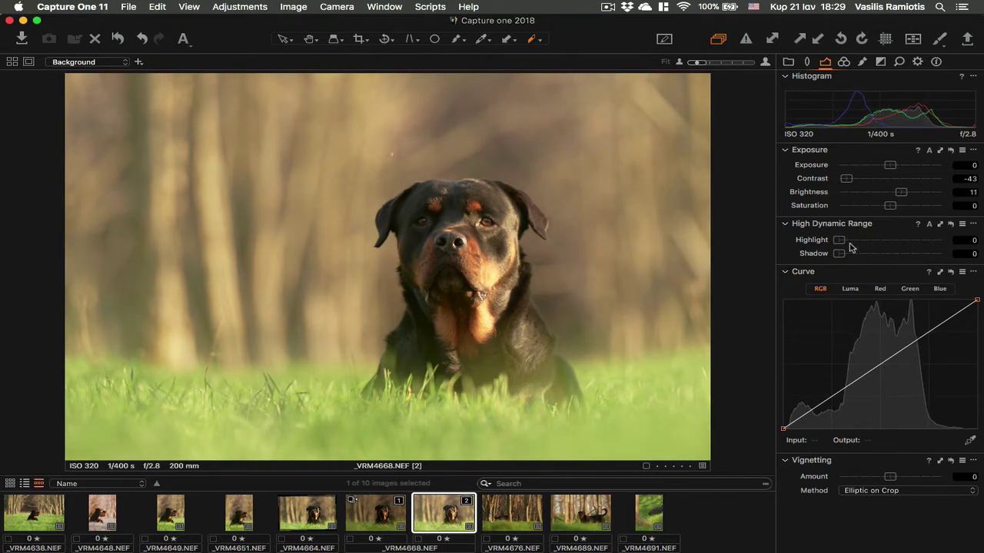
{"action": "left_click_drag", "start_coordinate": [849, 246], "coordinate": [888, 243]}
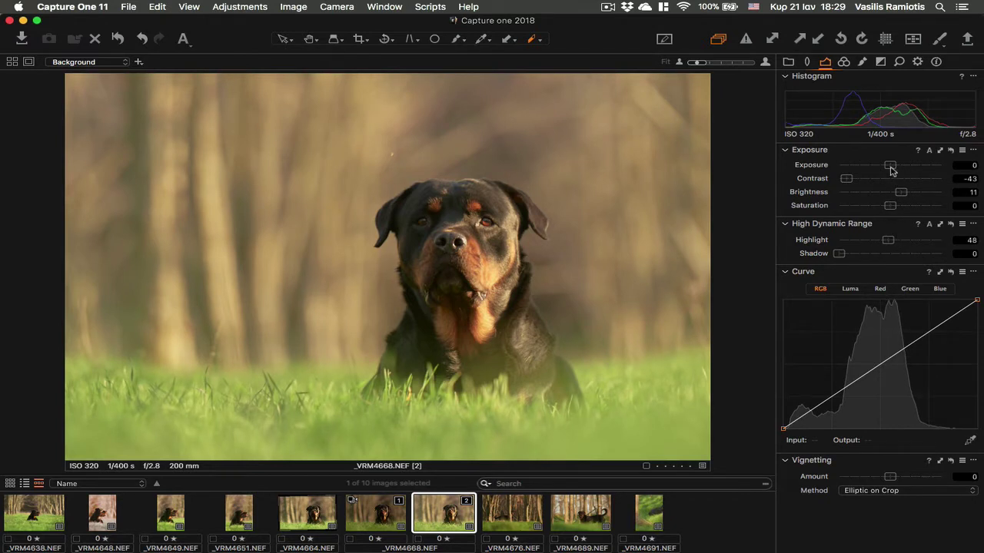
{"action": "left_click_drag", "start_coordinate": [892, 170], "coordinate": [890, 171]}
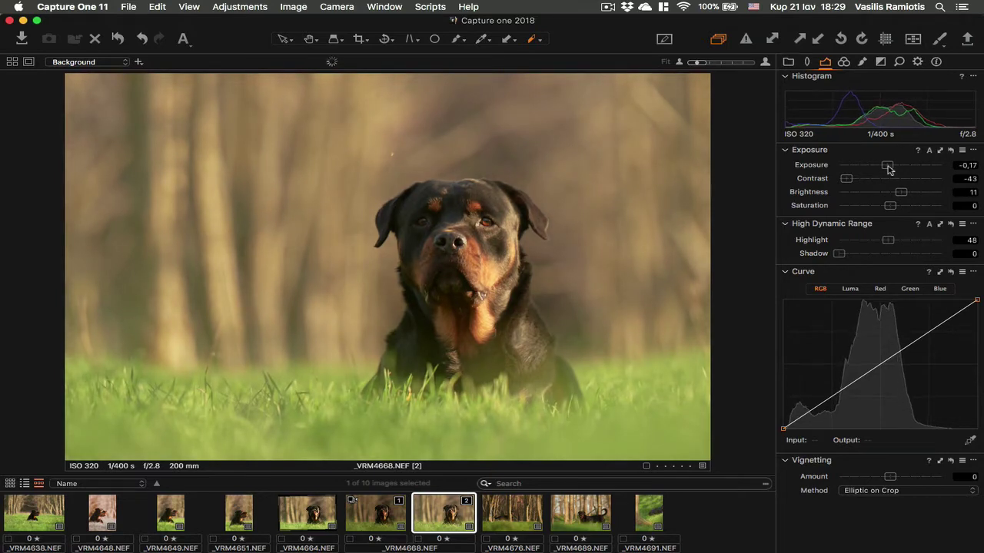
Step: Compare the two variants of _VRM4668.NEF and darken the first one to an Exposure of -1,96
{"action": "left_click", "coordinate": [388, 524]}
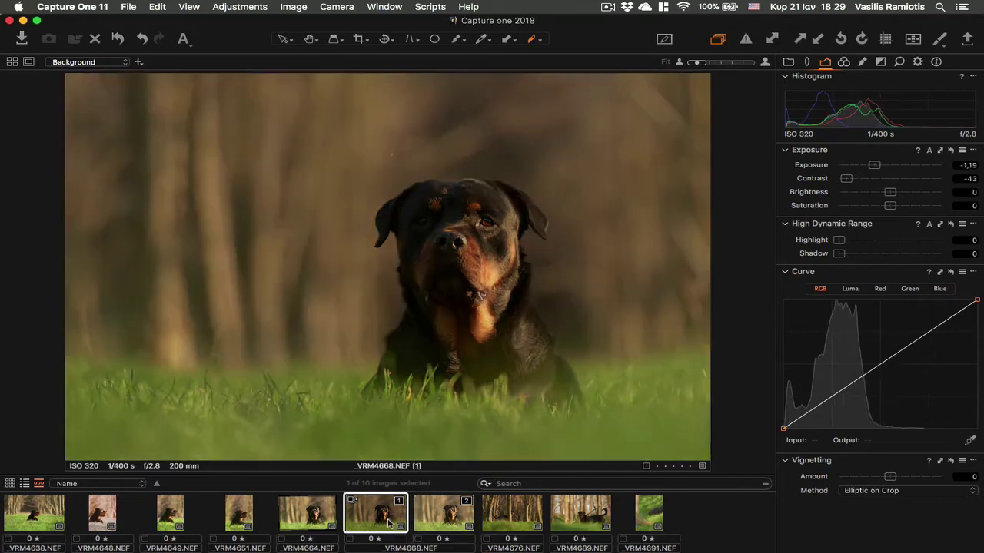
{"action": "left_click", "coordinate": [438, 521]}
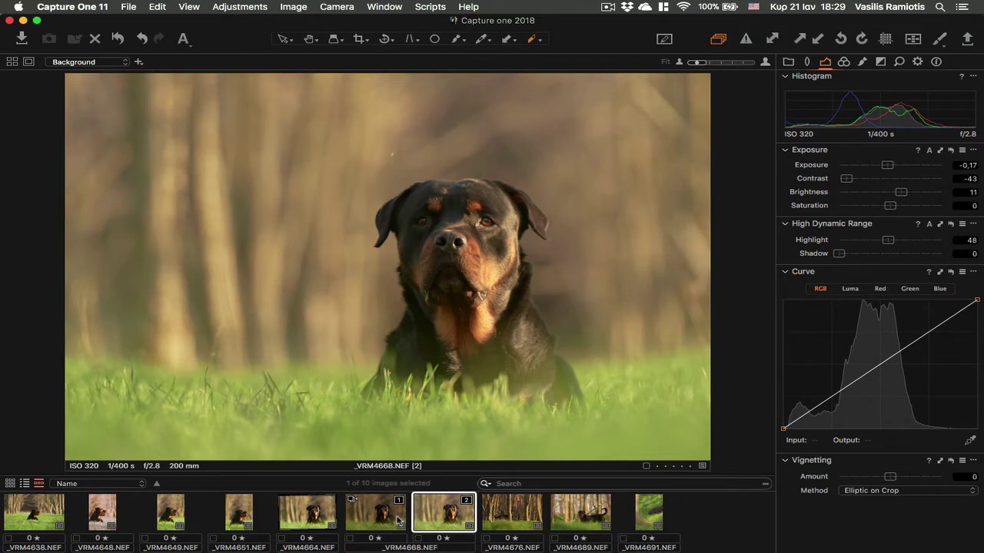
{"action": "left_click", "coordinate": [399, 522]}
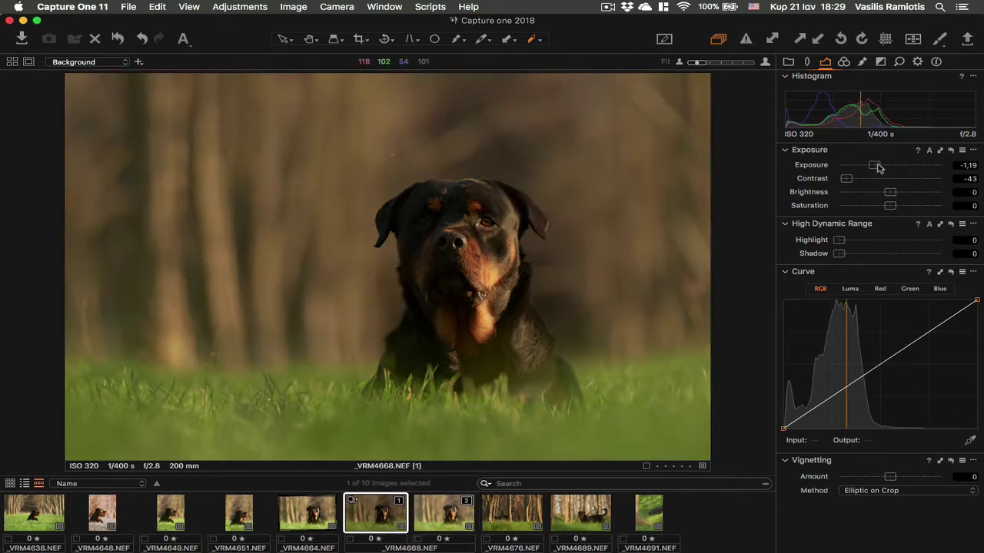
{"action": "left_click_drag", "start_coordinate": [878, 167], "coordinate": [866, 172]}
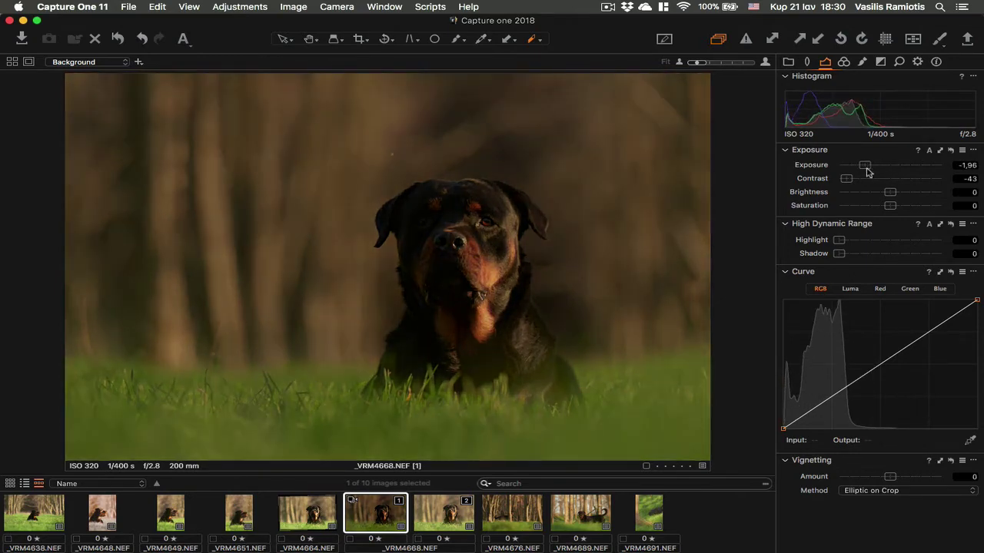
Step: Clone the first variant and set the new third variant's Exposure to -0,45
{"action": "right_click", "coordinate": [382, 512]}
{"action": "left_click", "coordinate": [420, 484]}
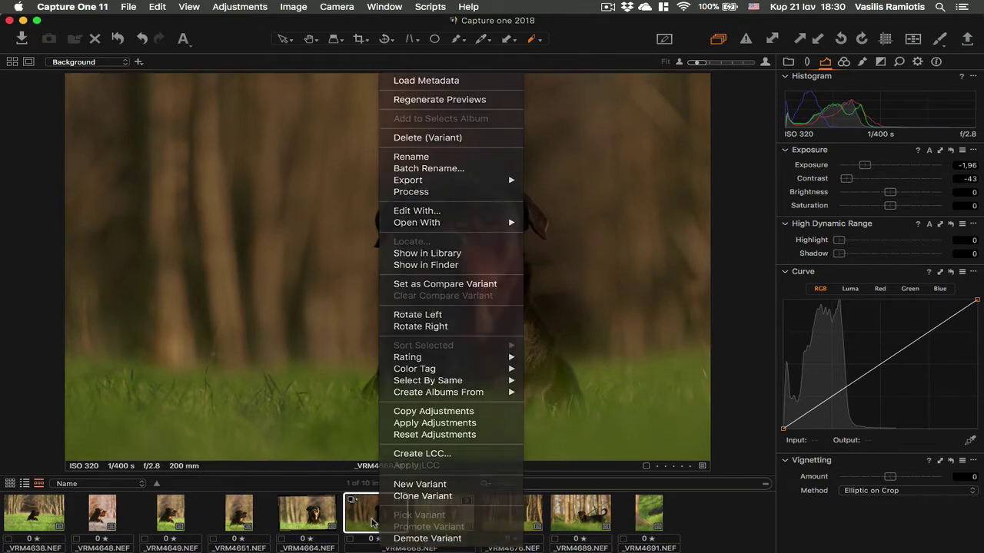
{"action": "right_click", "coordinate": [369, 523]}
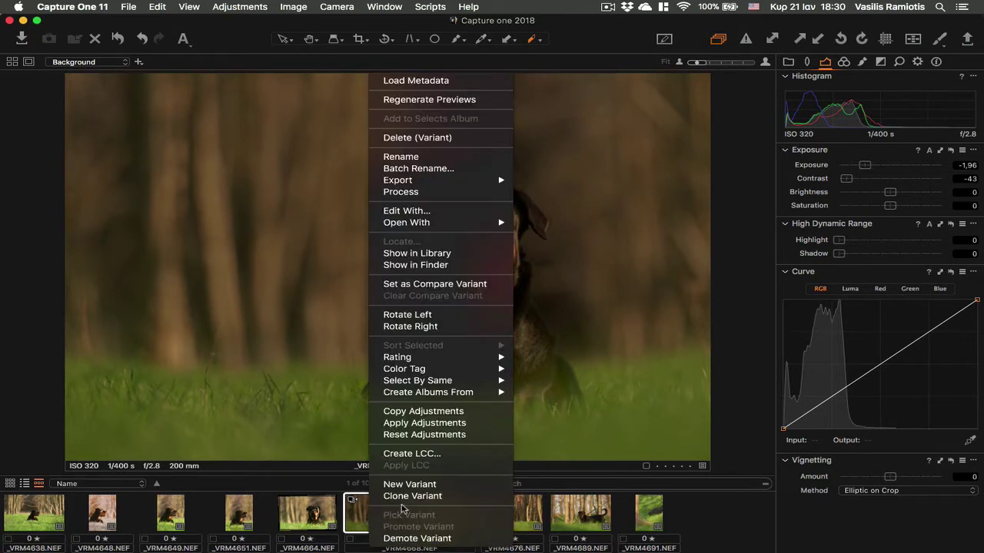
{"action": "left_click", "coordinate": [407, 496]}
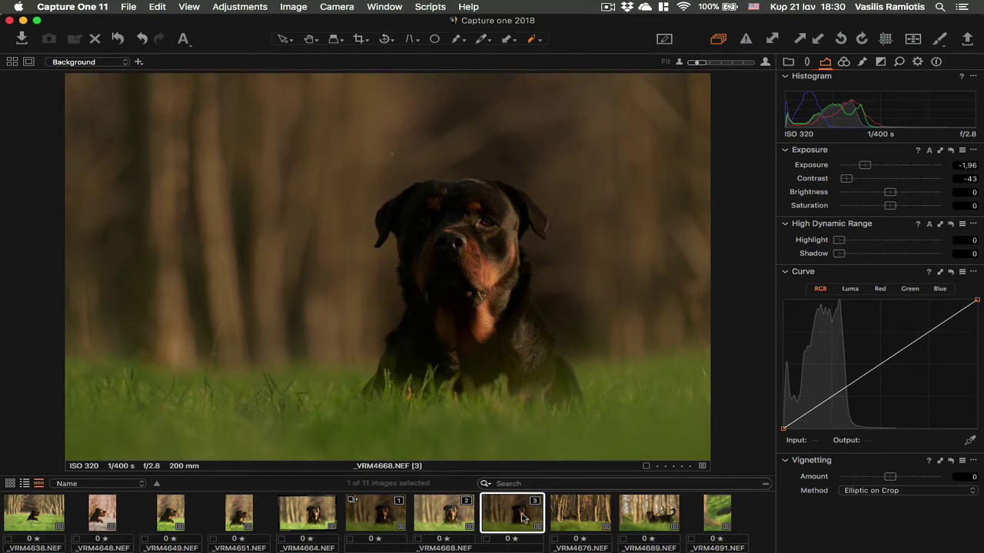
{"action": "left_click_drag", "start_coordinate": [865, 164], "coordinate": [887, 170]}
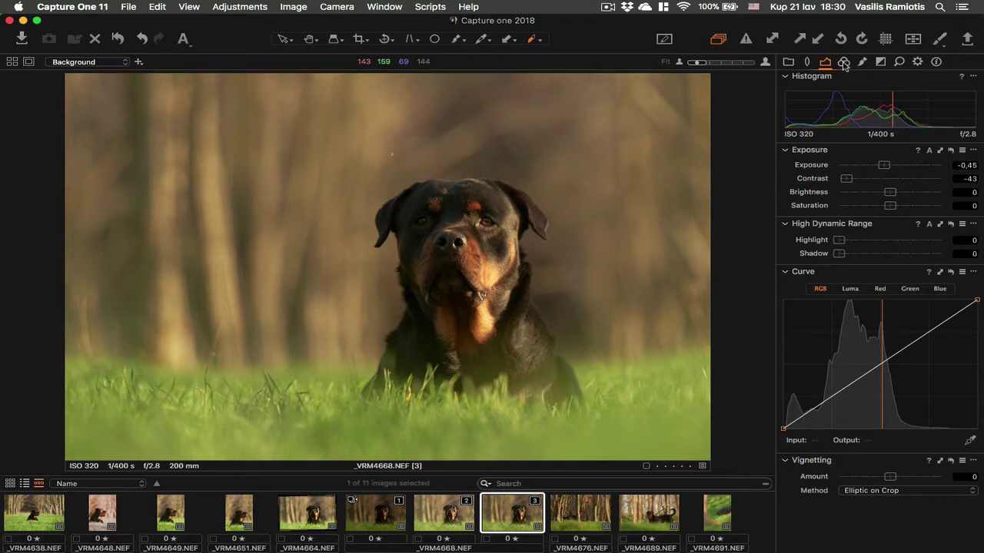
Step: Compare the tones of the second and third variants of _VRM4668.NEF
{"action": "left_click", "coordinate": [442, 521]}
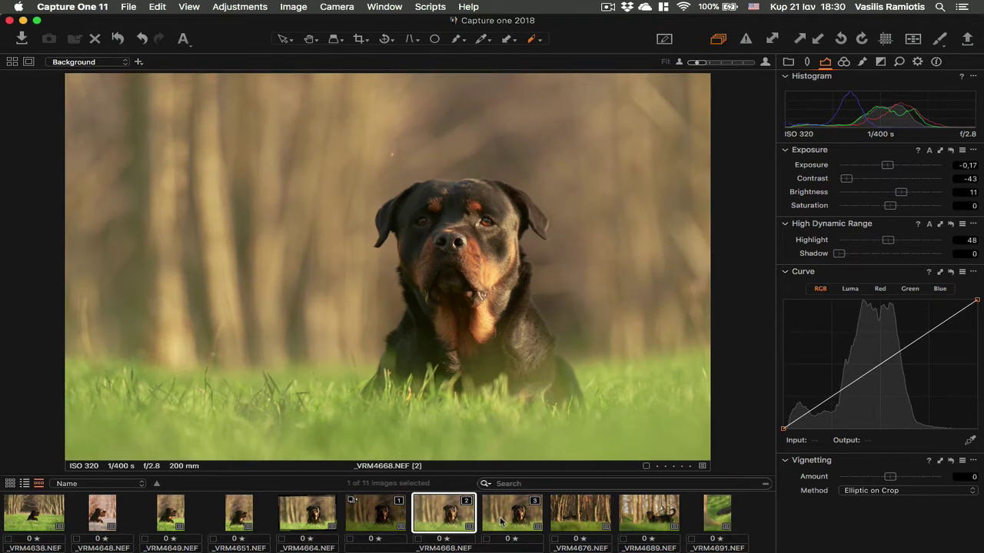
{"action": "left_click", "coordinate": [505, 521]}
{"action": "left_click", "coordinate": [440, 521]}
{"action": "left_click", "coordinate": [504, 521]}
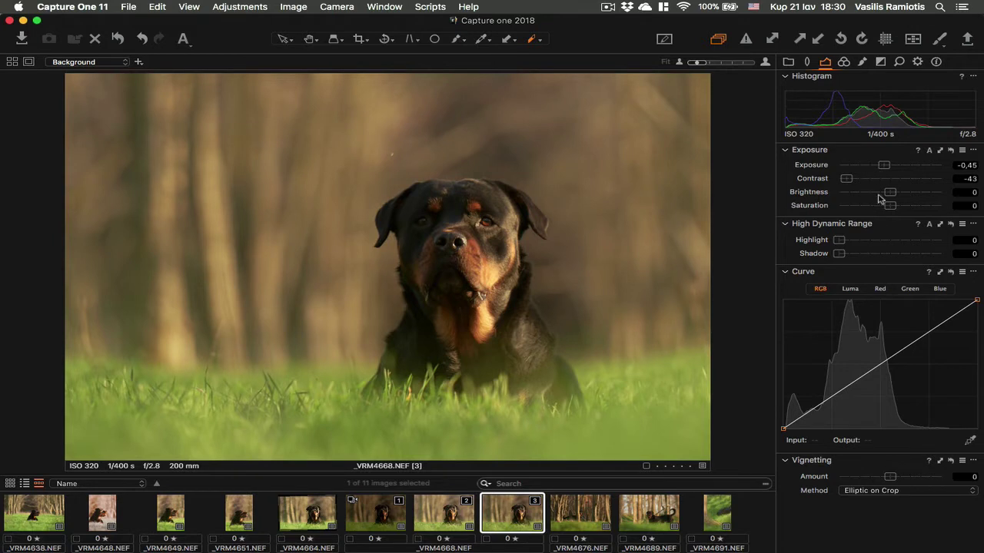
{"action": "left_click_drag", "start_coordinate": [893, 193], "coordinate": [893, 193]}
{"action": "left_click", "coordinate": [852, 289]}
{"action": "left_click_drag", "start_coordinate": [890, 479], "coordinate": [883, 478]}
{"action": "double_click", "coordinate": [885, 478]}
Step: Try reducing the third variant's green color range to a Saturation of -22
{"action": "left_click", "coordinate": [843, 61]}
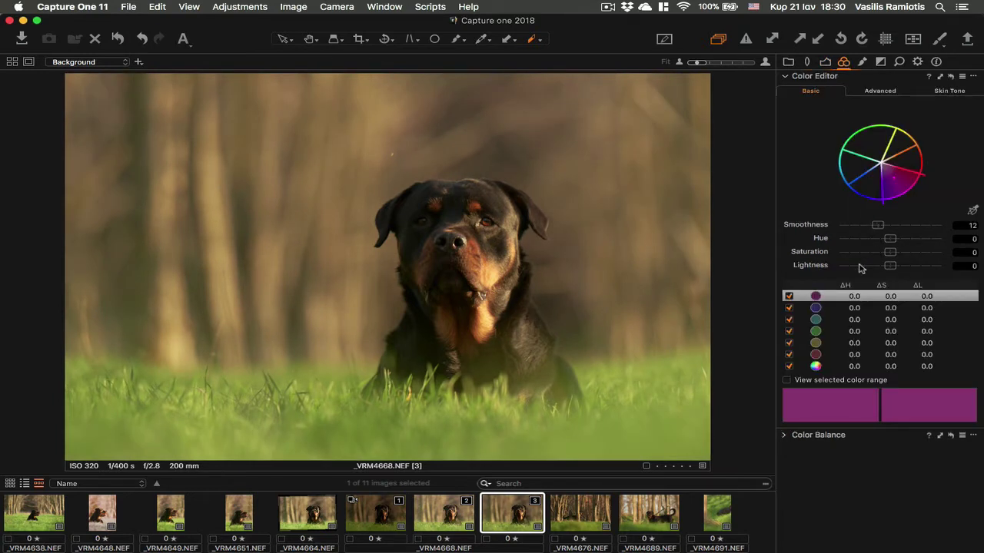
{"action": "left_click", "coordinate": [853, 319]}
{"action": "left_click", "coordinate": [853, 330]}
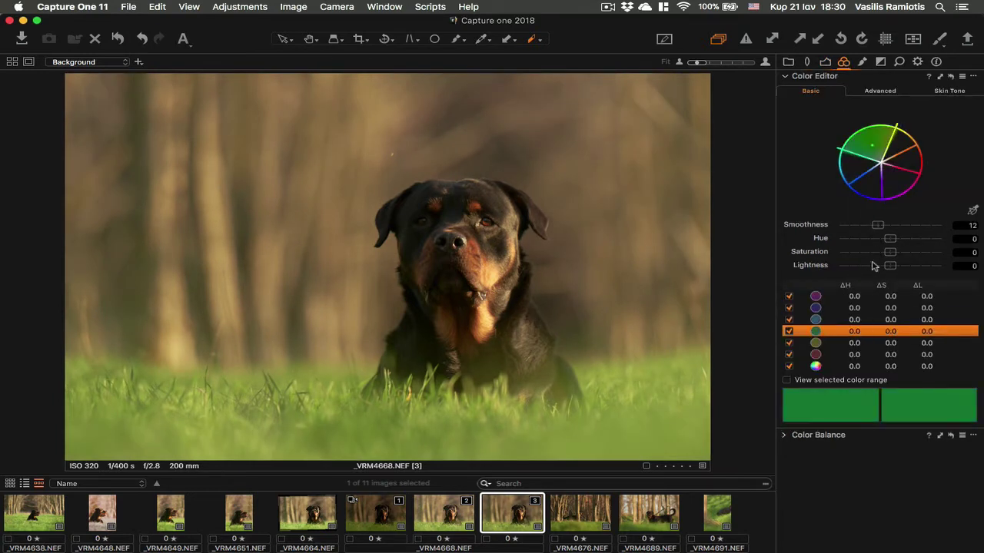
{"action": "left_click_drag", "start_coordinate": [877, 255], "coordinate": [869, 255]}
{"action": "double_click", "coordinate": [868, 254]}
{"action": "left_click_drag", "start_coordinate": [879, 255], "coordinate": [953, 265]}
Step: Try the yellow range at Hue -0,8, Saturation -14,6 and Lightness 10, and reset all Color Editor adjustments
{"action": "left_click", "coordinate": [858, 343]}
{"action": "double_click", "coordinate": [882, 256]}
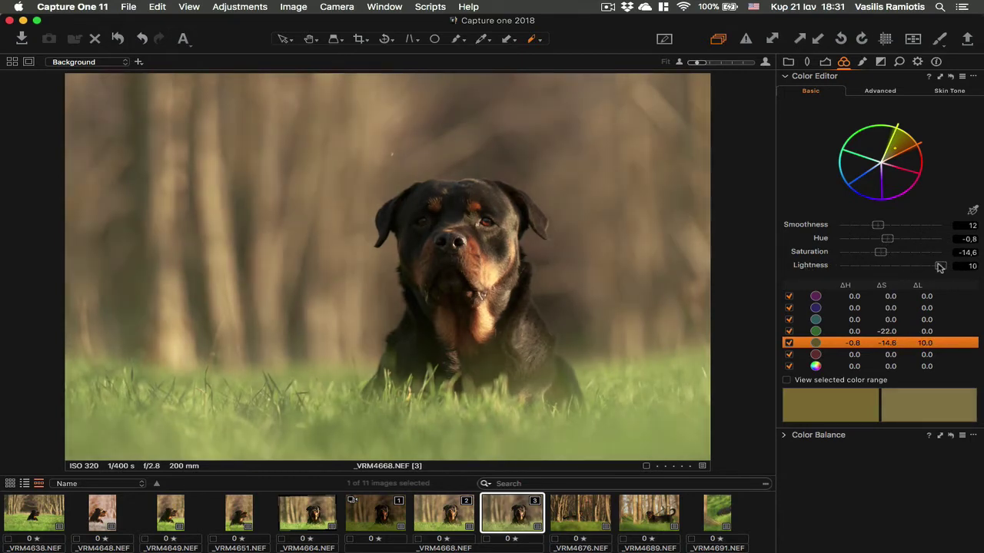
{"action": "double_click", "coordinate": [939, 267]}
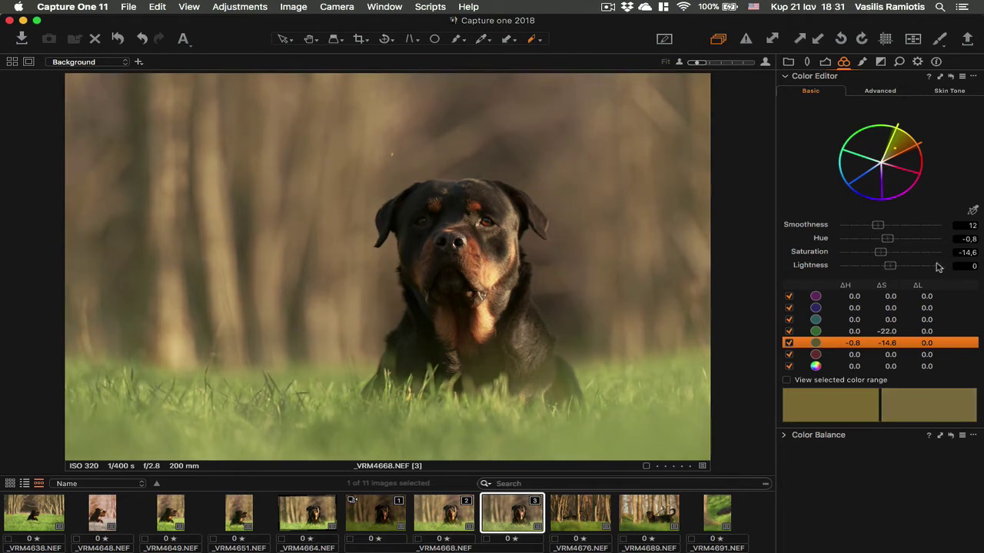
{"action": "double_click", "coordinate": [888, 239]}
{"action": "double_click", "coordinate": [880, 252]}
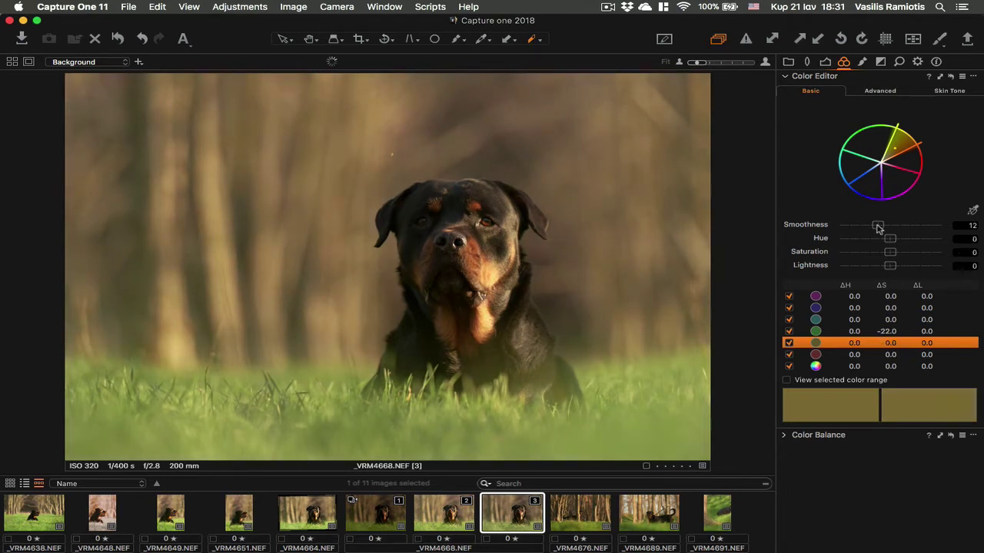
{"action": "left_click", "coordinate": [951, 77]}
Step: Send all three variants to Adobe Photoshop CC 2018 as uncompressed 16-bit TIFFs in Adobe RGB (1998) at 300 px/in
{"action": "left_click", "coordinate": [395, 519], "text": "shift"}
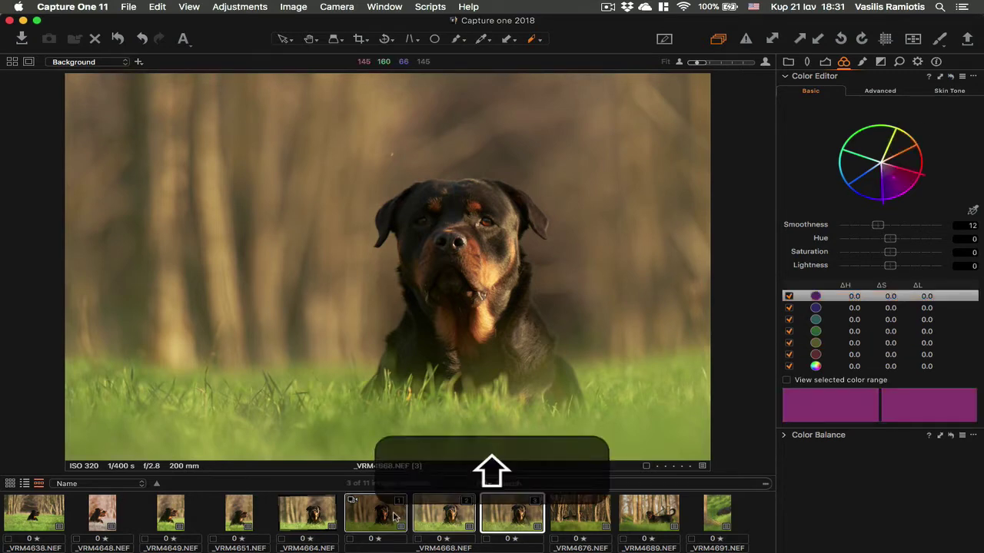
{"action": "right_click", "coordinate": [395, 516]}
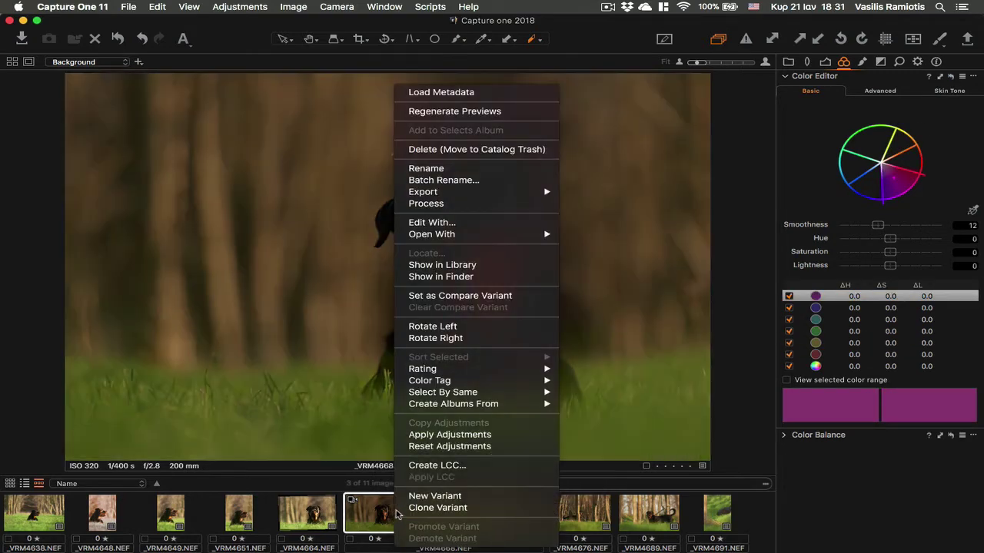
{"action": "left_click", "coordinate": [494, 223]}
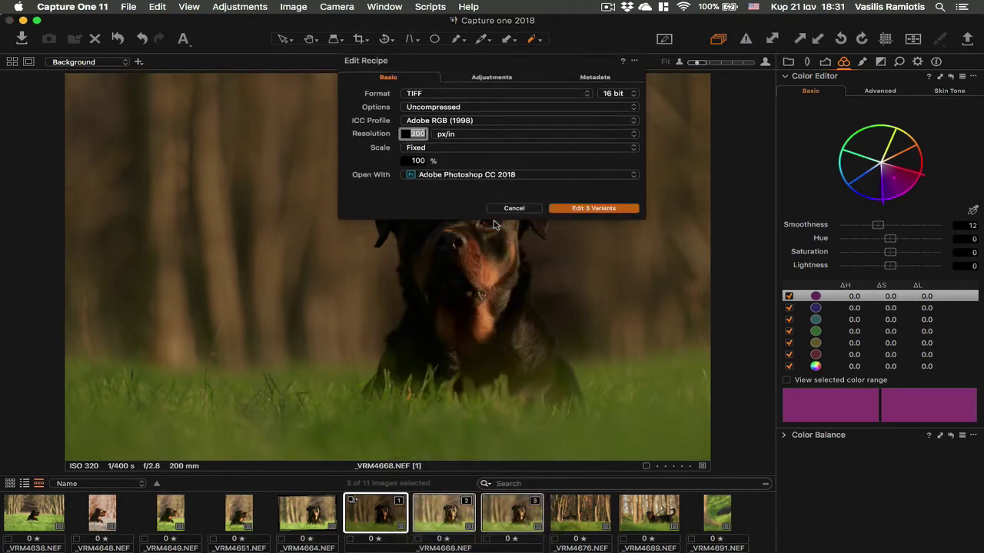
{"action": "left_click", "coordinate": [615, 208]}
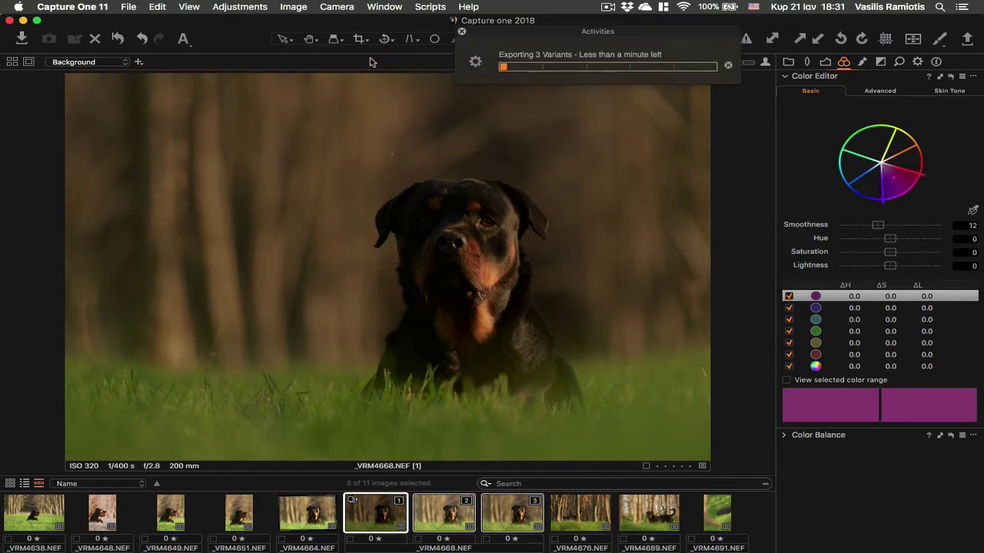
Step: Switch to Photoshop to check the opened _VRM4668.tif, and return to Capture One to view the second variant
{"action": "left_click", "coordinate": [310, 40]}
{"action": "mouse_move", "coordinate": [356, 551]}
{"action": "key", "text": "super+Tab"}
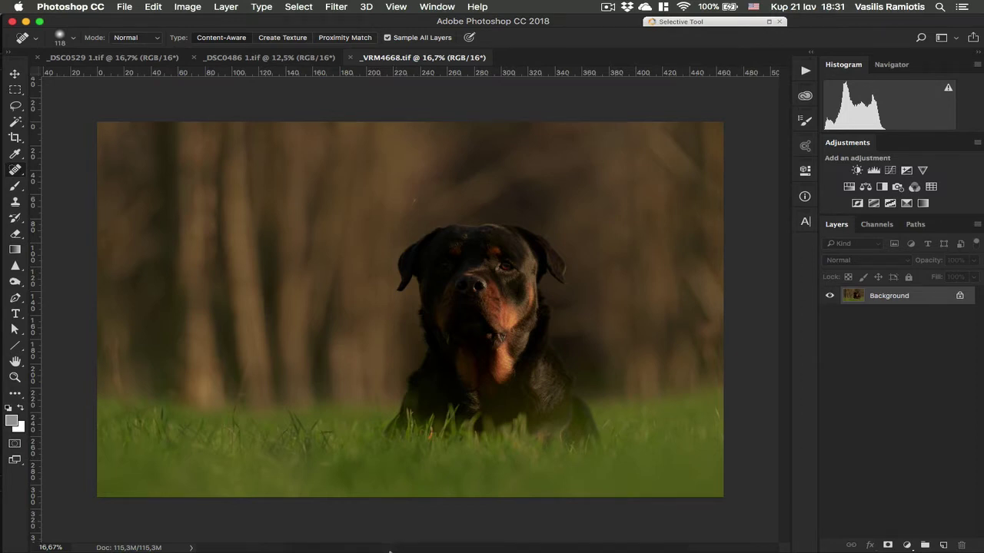
{"action": "left_click", "coordinate": [388, 544]}
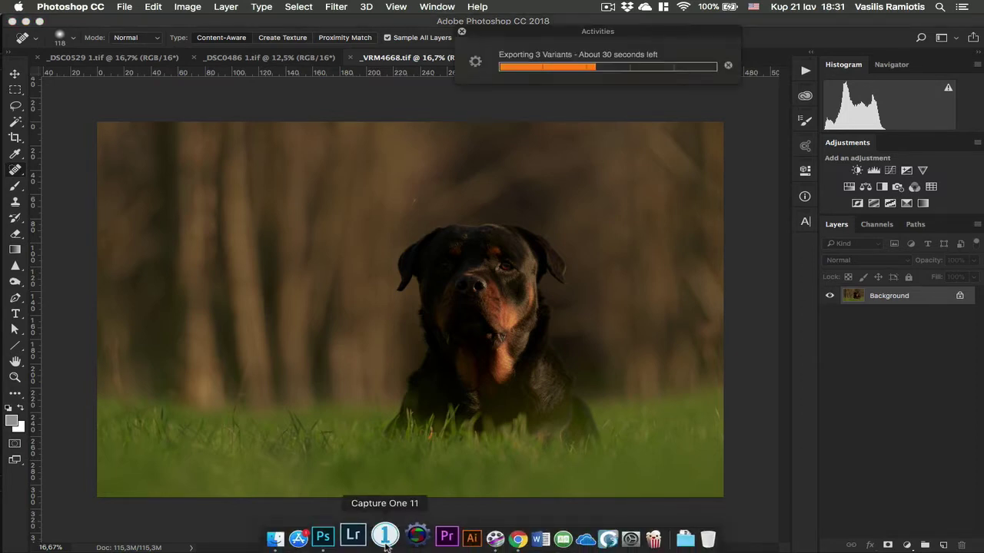
{"action": "left_click", "coordinate": [435, 510]}
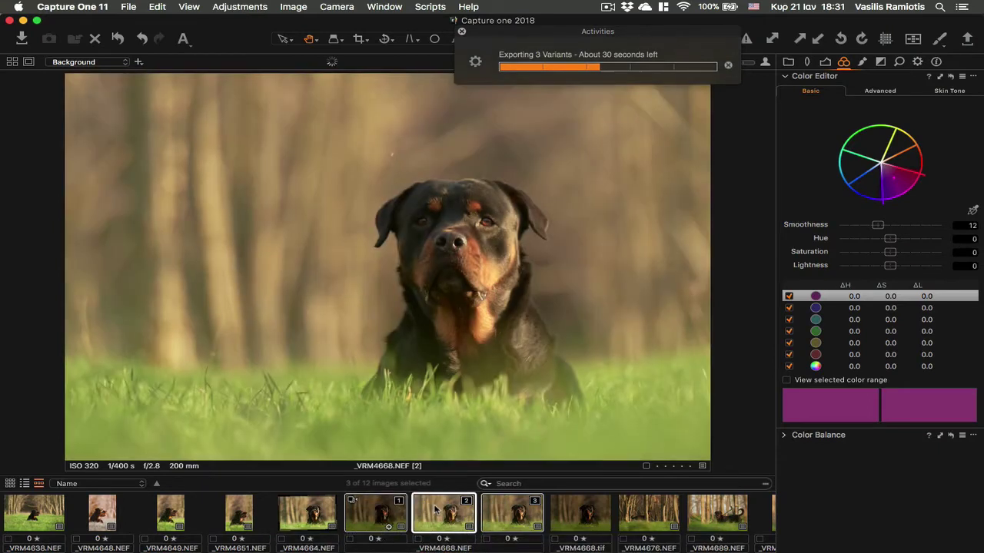
Step: Open the Edit Recipe for the three selected variants in Capture One and check Photoshop while the TIFFs export
{"action": "key", "text": "super+e"}
{"action": "key", "text": "super+Return"}
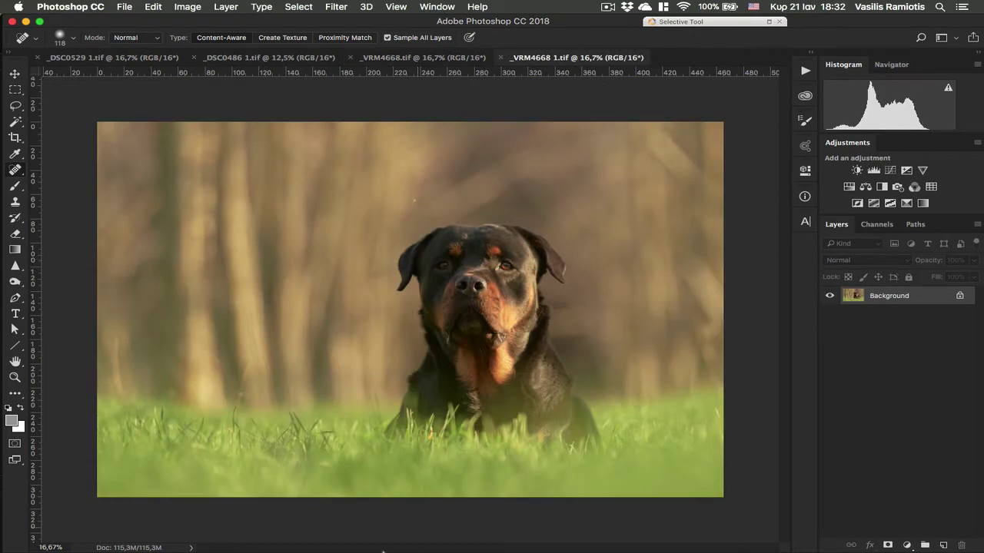
{"action": "left_click", "coordinate": [386, 538]}
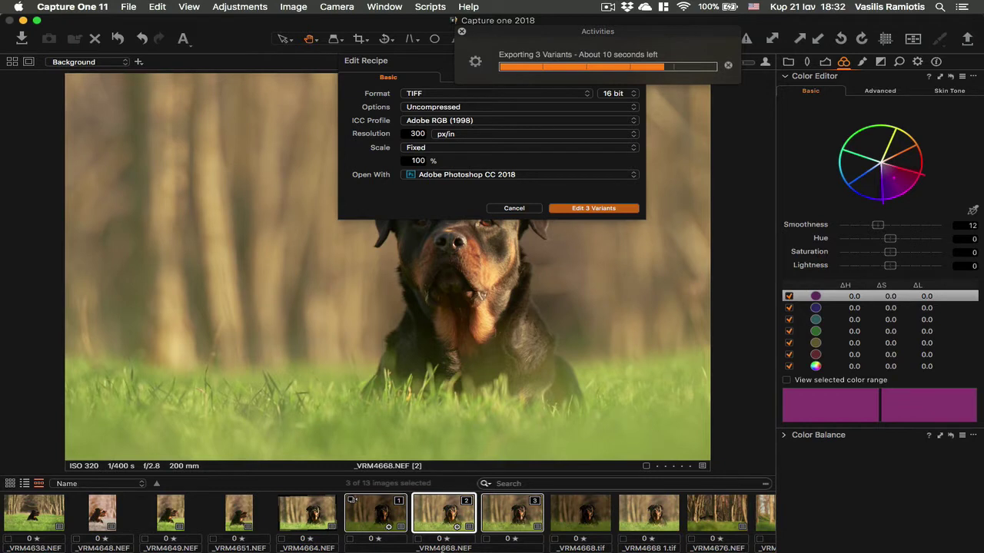
{"action": "left_click", "coordinate": [515, 521]}
{"action": "key", "text": "super+e"}
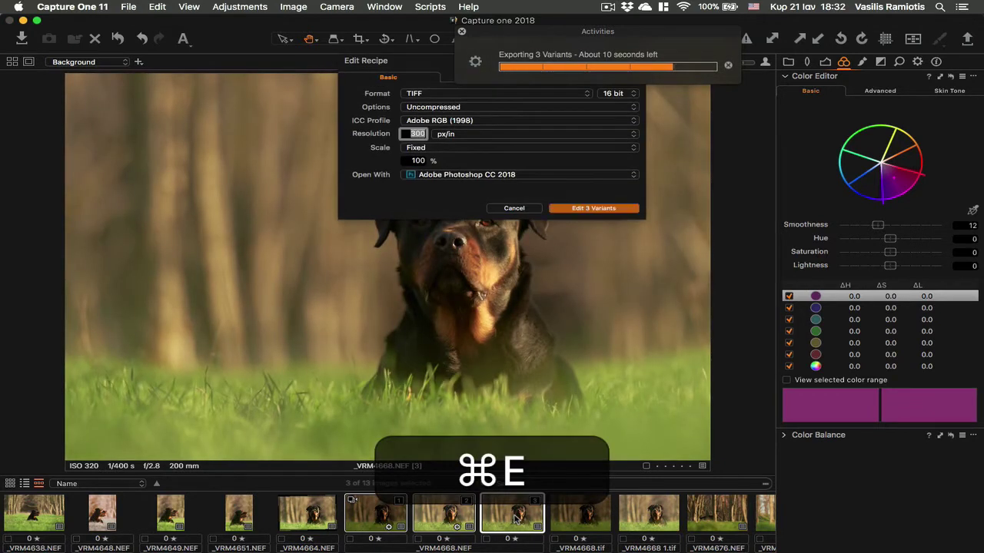
{"action": "key", "text": "Return"}
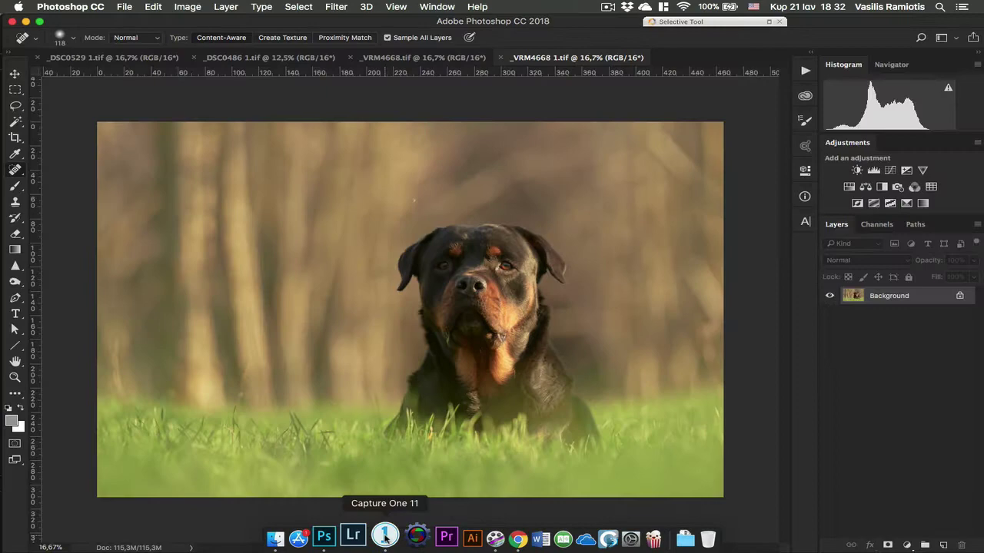
{"action": "left_click", "coordinate": [385, 536]}
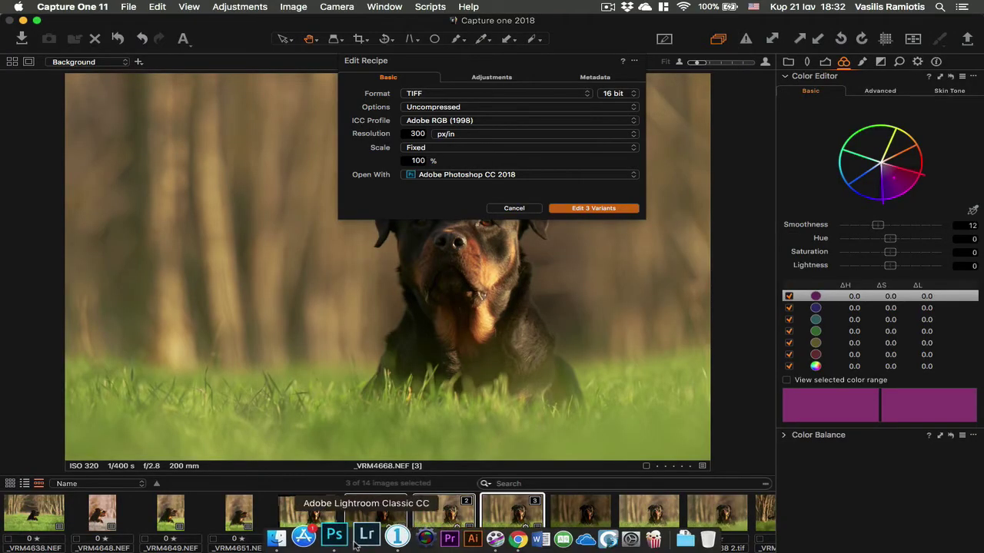
Step: Switch to Photoshop and compare the opened _VRM4668.tif, _VRM4668 1.tif and _VRM4668 2.tif
{"action": "left_click", "coordinate": [321, 538]}
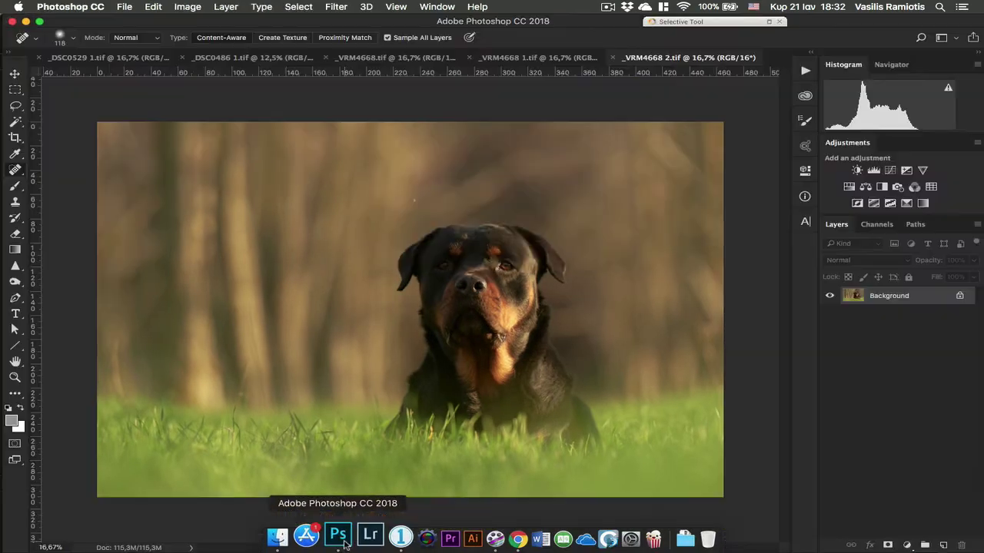
{"action": "left_click", "coordinate": [397, 57]}
{"action": "left_click", "coordinate": [504, 58]}
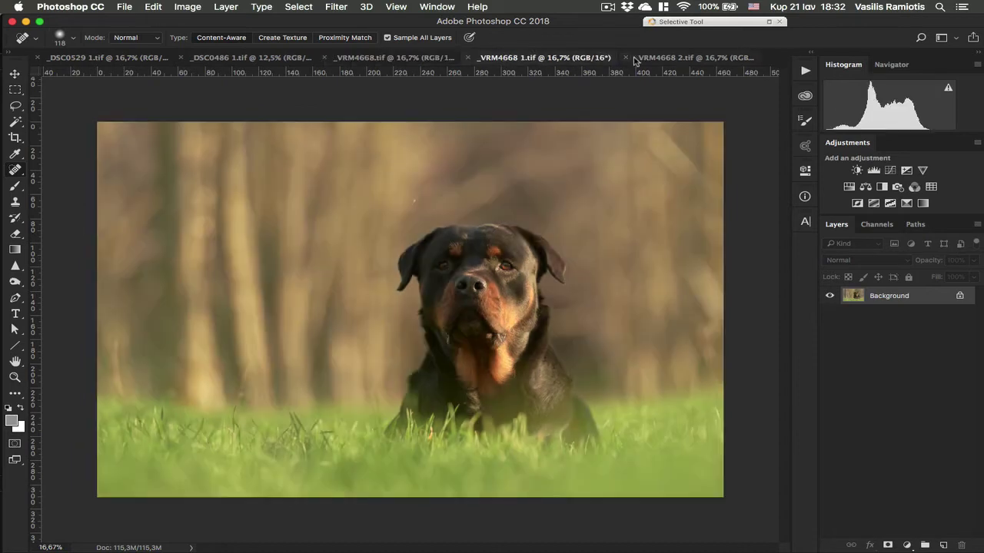
{"action": "left_click", "coordinate": [655, 57]}
Step: Copy the images of _VRM4668 2.tif and _VRM4668.tif into _VRM4668 1.tif as aligned layers with the Move tool
{"action": "key", "text": "v"}
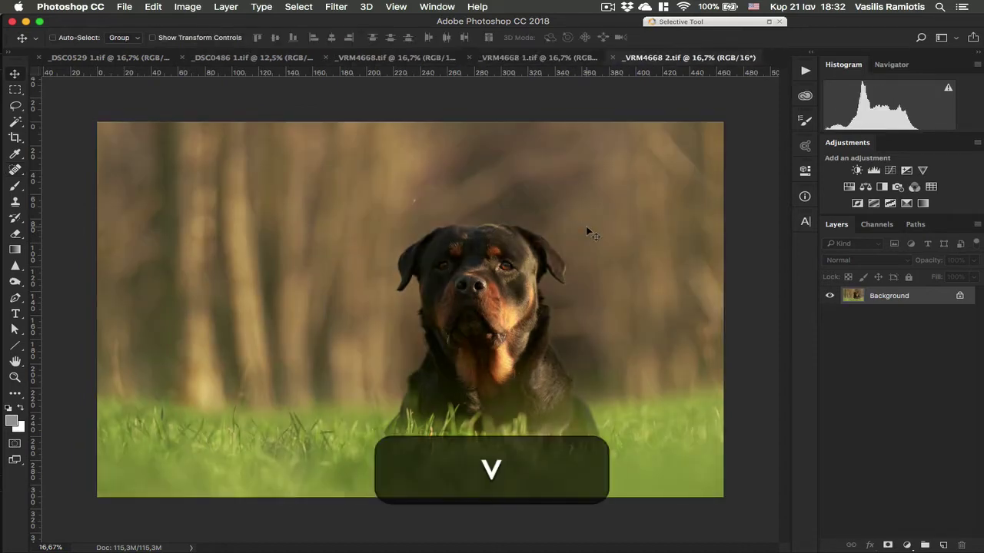
{"action": "left_click_drag", "start_coordinate": [537, 61], "coordinate": [501, 149]}
{"action": "left_click", "coordinate": [407, 56]}
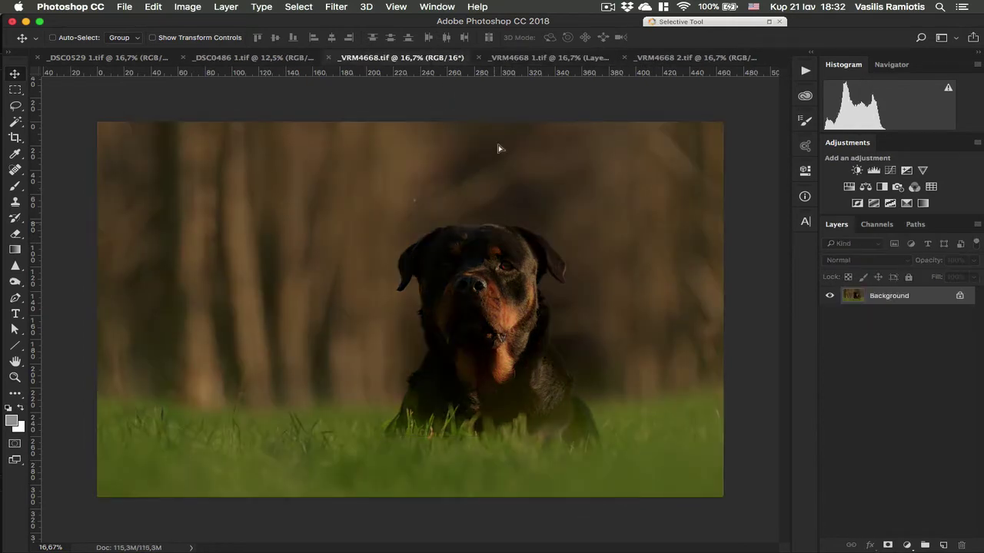
{"action": "left_click_drag", "start_coordinate": [521, 60], "coordinate": [510, 159]}
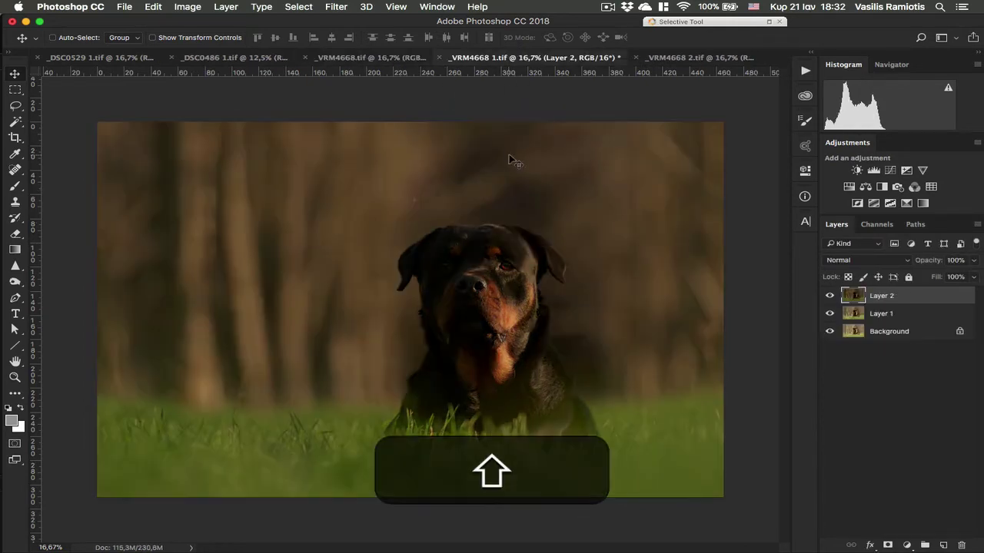
Step: Close _VRM4668 2.tif, _VRM4668.tif, _DSC0486 1.tif and _DSC0529 1.tif, keeping only the layered _VRM4668 1.tif open
{"action": "left_click", "coordinate": [637, 58]}
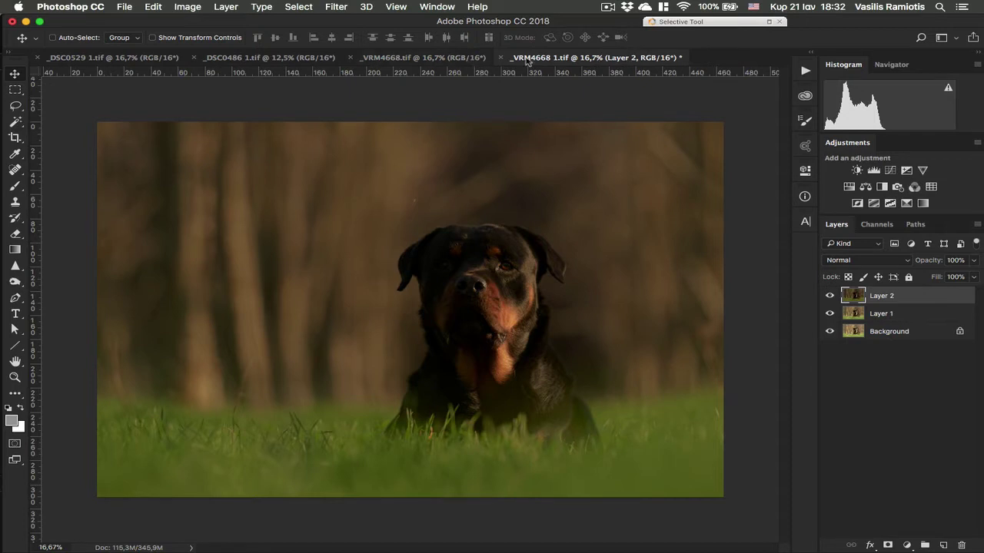
{"action": "left_click", "coordinate": [424, 58]}
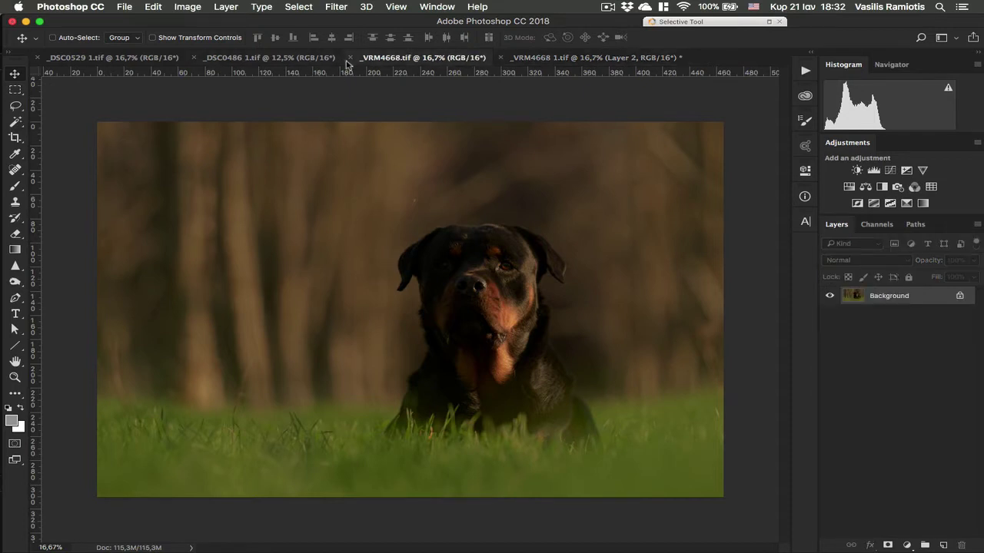
{"action": "left_click", "coordinate": [350, 59]}
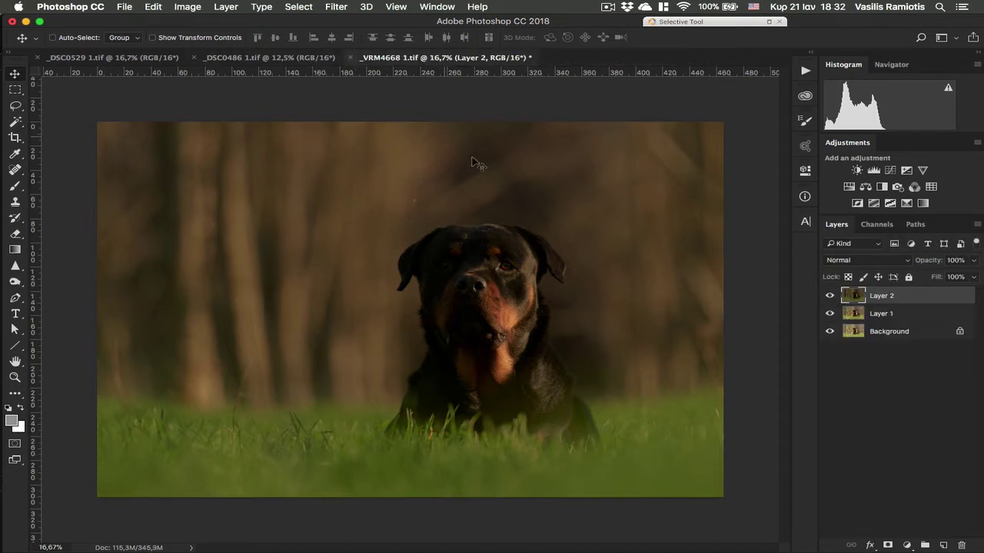
{"action": "left_click", "coordinate": [279, 59]}
{"action": "left_click", "coordinate": [196, 58]}
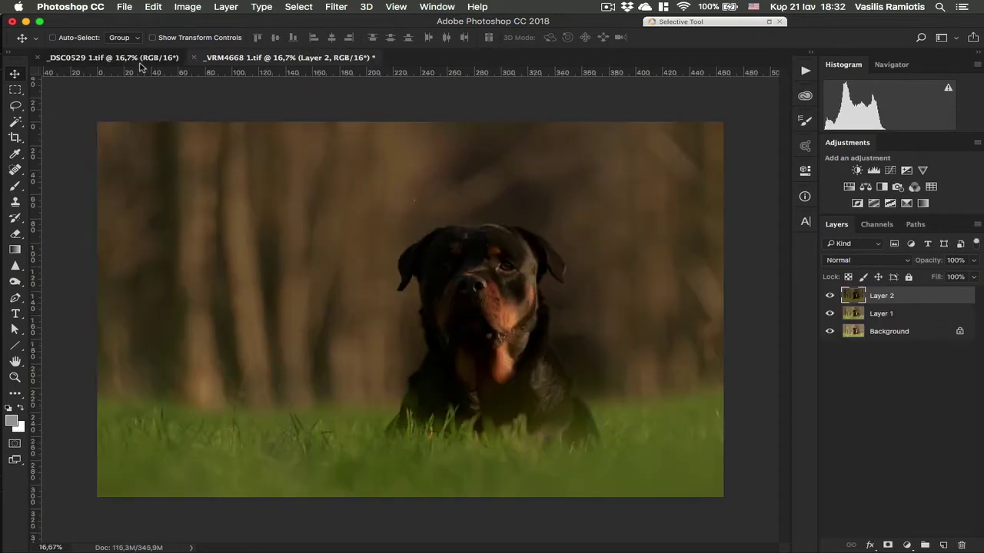
{"action": "left_click", "coordinate": [70, 59]}
{"action": "left_click", "coordinate": [37, 57]}
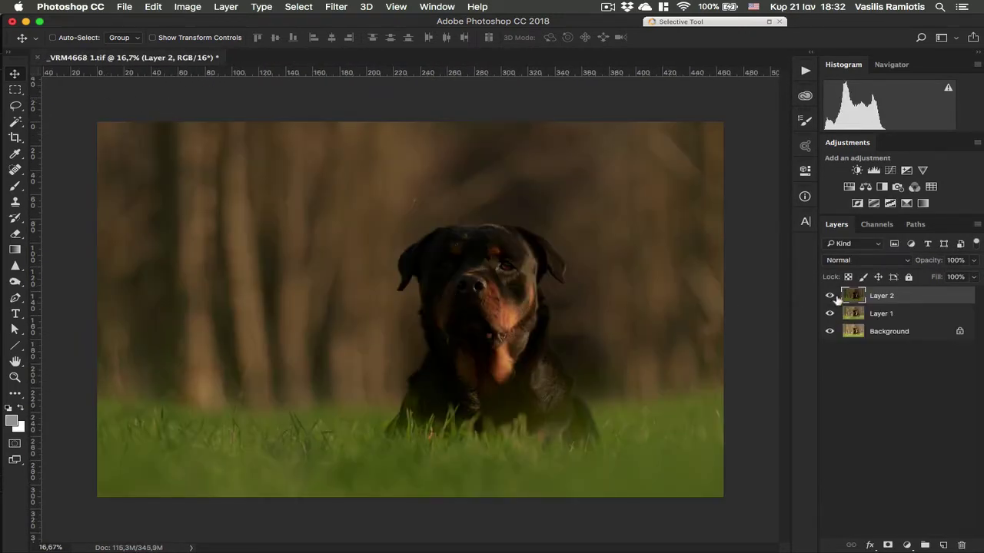
Step: Hide Layer 2 and toggle Layer 1's visibility to compare its exposure with the Background
{"action": "left_click", "coordinate": [835, 298]}
{"action": "left_click", "coordinate": [835, 314]}
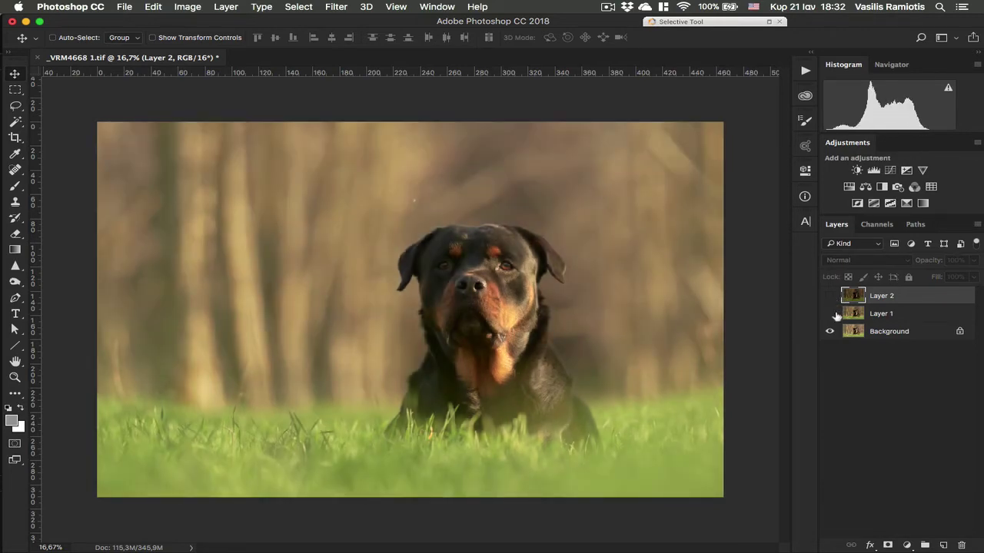
{"action": "left_click", "coordinate": [833, 315]}
{"action": "left_click", "coordinate": [831, 313]}
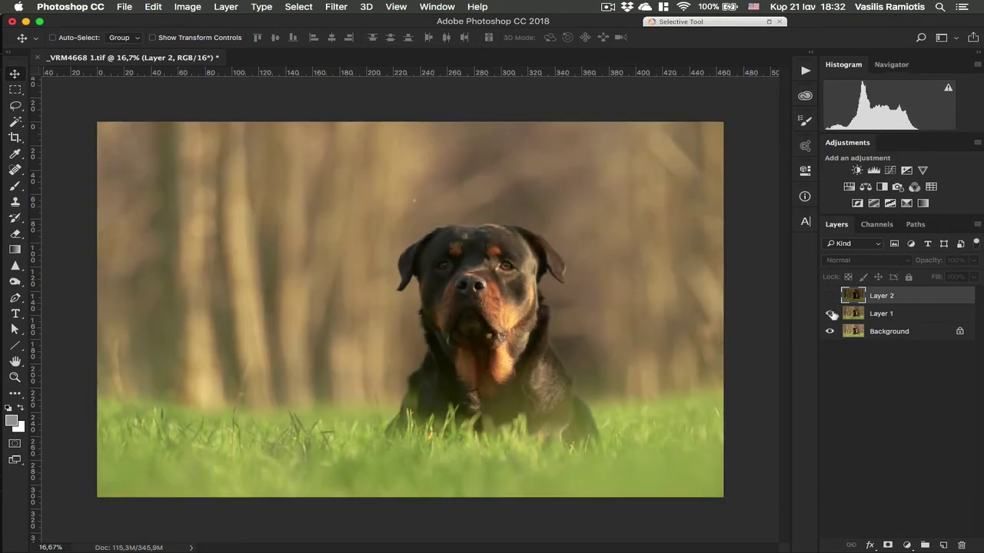
{"action": "left_click", "coordinate": [831, 313]}
{"action": "left_click", "coordinate": [831, 314]}
{"action": "left_click", "coordinate": [830, 314]}
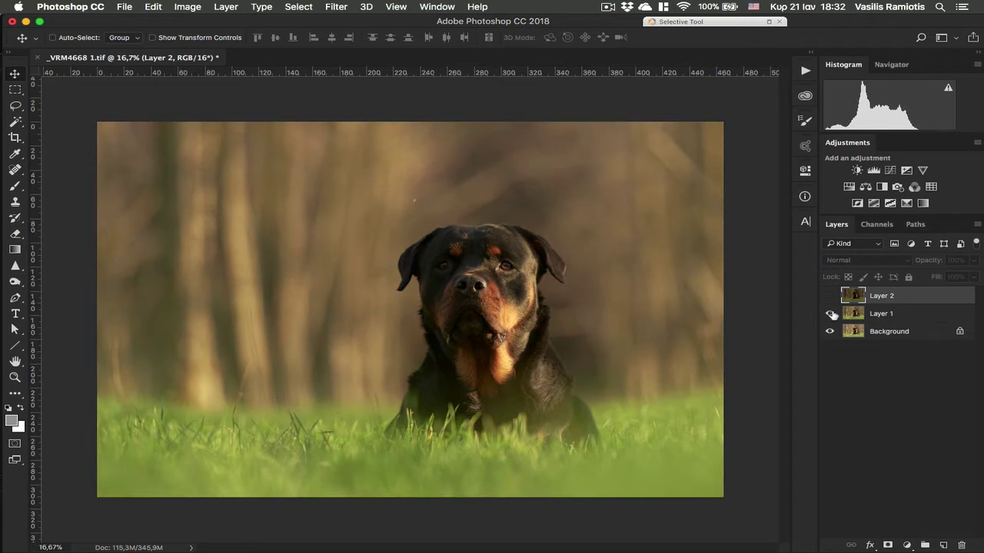
Step: Add a black mask to Layer 1 and enlarge the Brush to 1006 px
{"action": "left_click", "coordinate": [859, 316]}
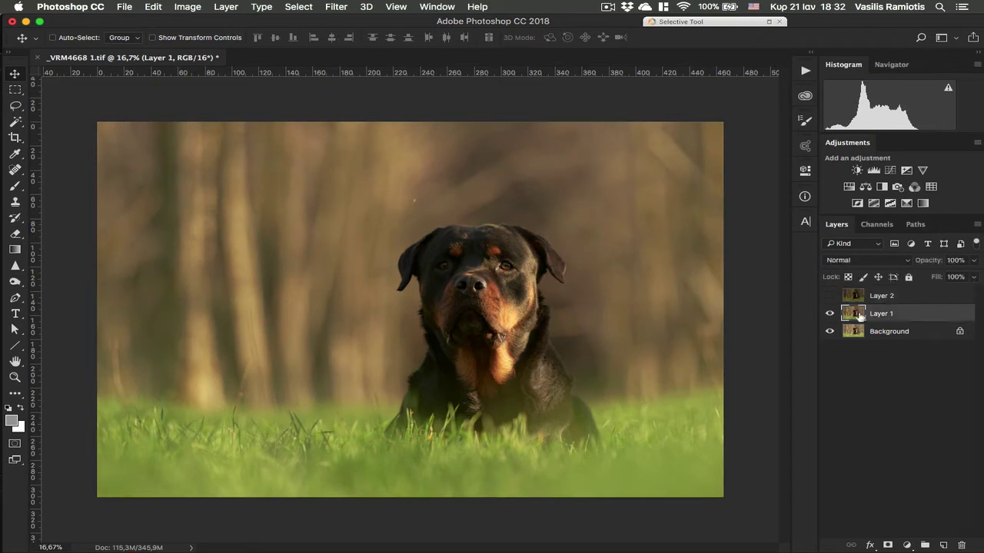
{"action": "left_click", "coordinate": [887, 545], "text": "alt"}
{"action": "key", "text": "alt+b"}
{"action": "key", "text": "b"}
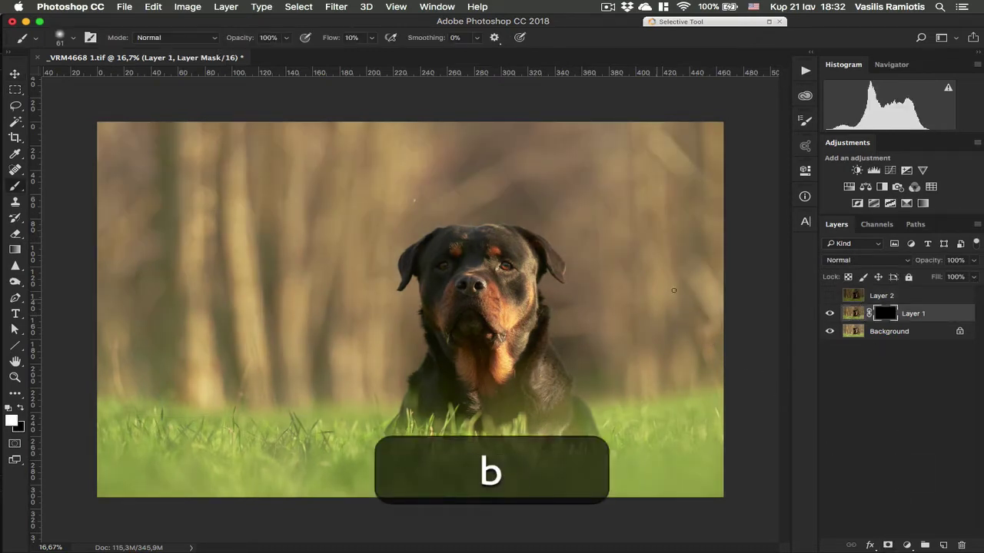
{"action": "key", "text": "super+equal"}
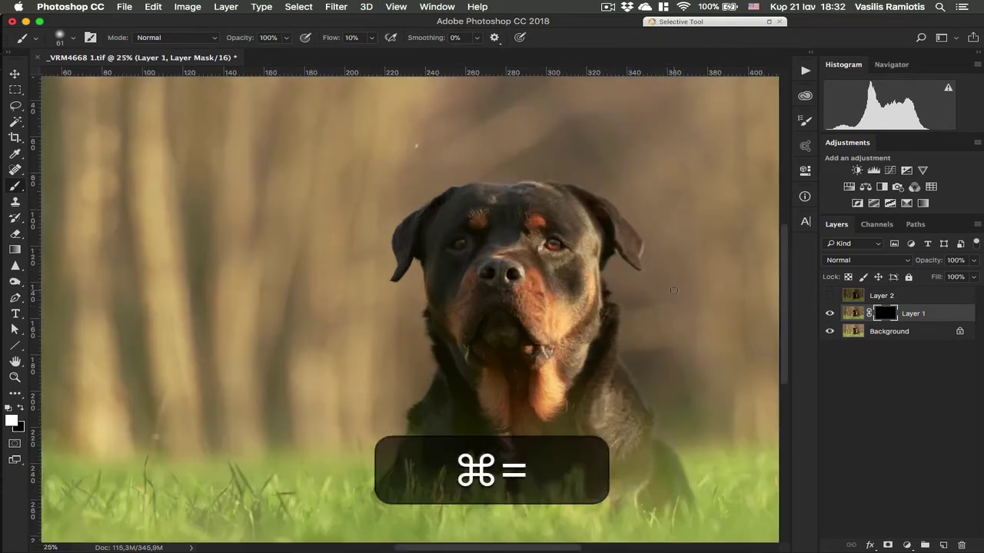
{"action": "key", "text": "super+minus"}
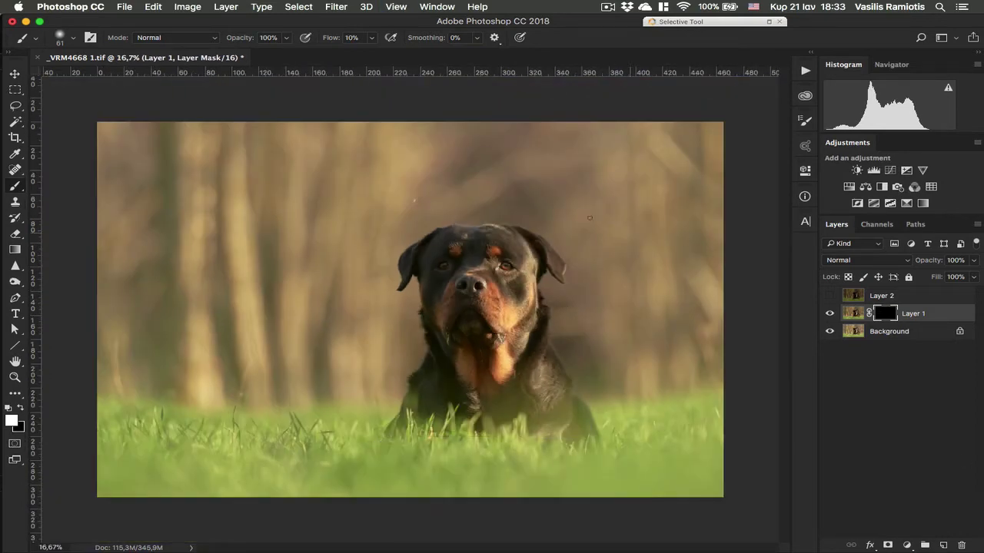
{"action": "left_click_drag", "start_coordinate": [633, 347], "coordinate": [691, 348]}
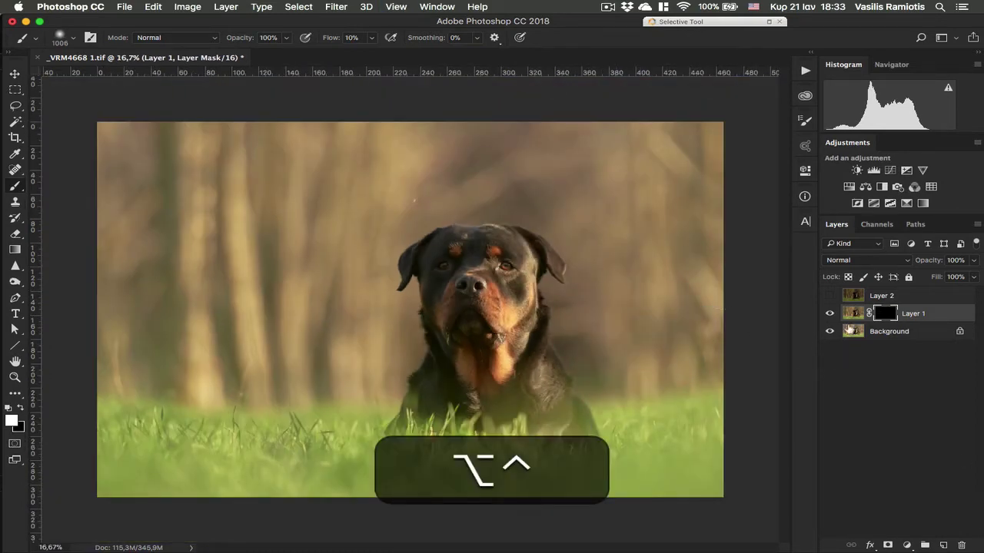
Step: Toggle Layer 1's visibility and invert its mask to white
{"action": "left_click", "coordinate": [829, 314]}
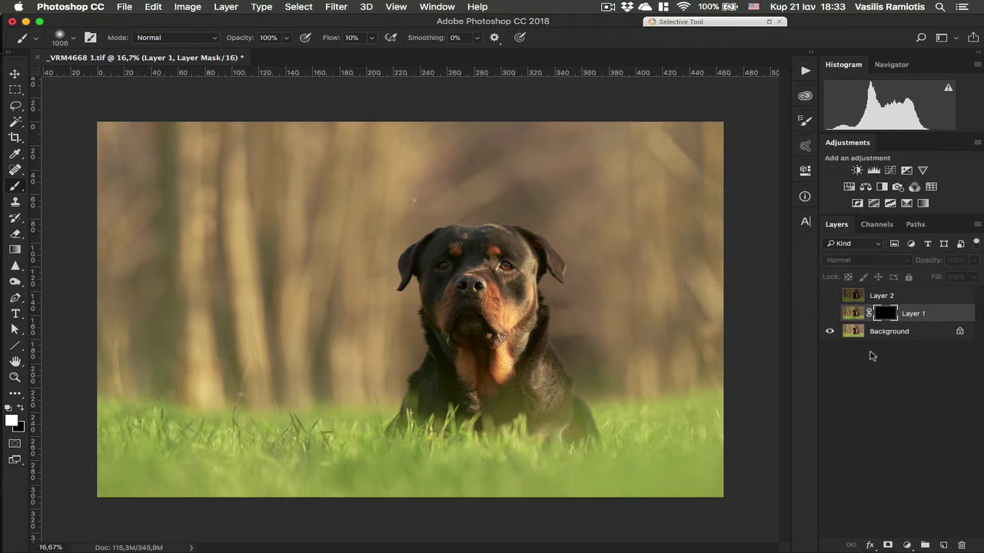
{"action": "key", "text": "super+i"}
{"action": "left_click", "coordinate": [829, 314]}
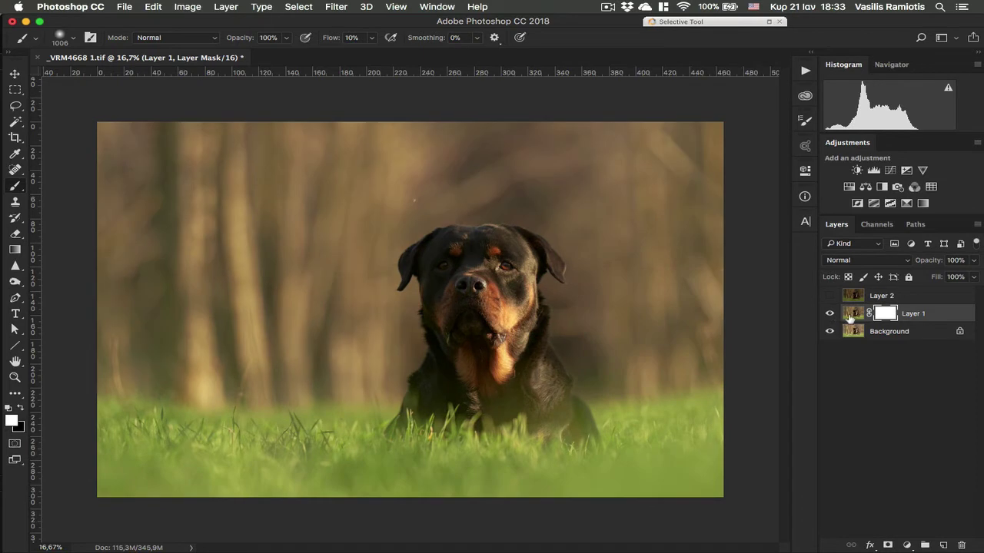
Step: Unlock the Background, place it above Layer 1 with the white mask attached, and compare the two exposures
{"action": "left_click", "coordinate": [960, 331]}
{"action": "mouse_move", "coordinate": [864, 323]}
{"action": "left_mouse_down"}
{"action": "mouse_move", "coordinate": [857, 342]}
{"action": "mouse_move", "coordinate": [851, 333]}
{"action": "mouse_move", "coordinate": [880, 332]}
{"action": "left_mouse_up"}
{"action": "left_click", "coordinate": [830, 314]}
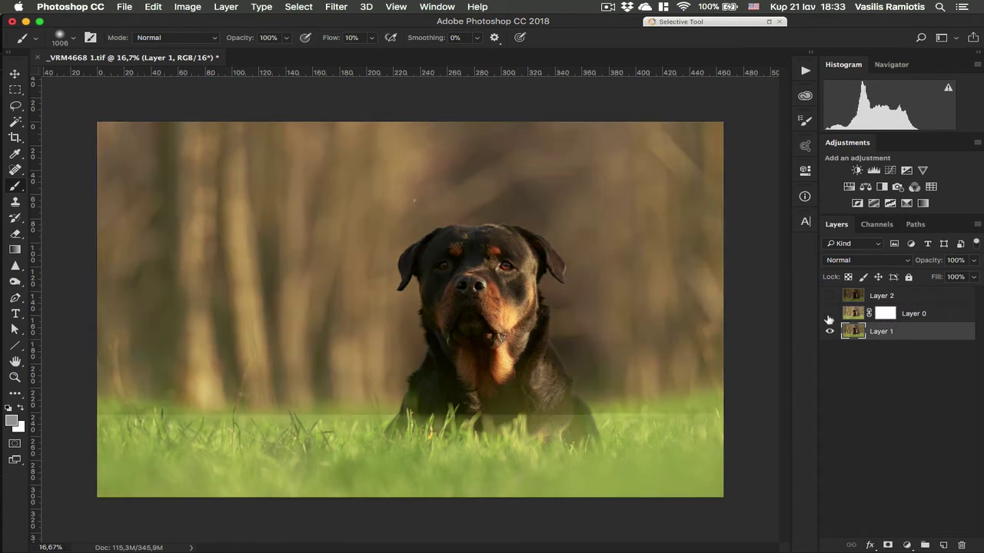
{"action": "left_click", "coordinate": [830, 314]}
{"action": "left_click", "coordinate": [829, 315]}
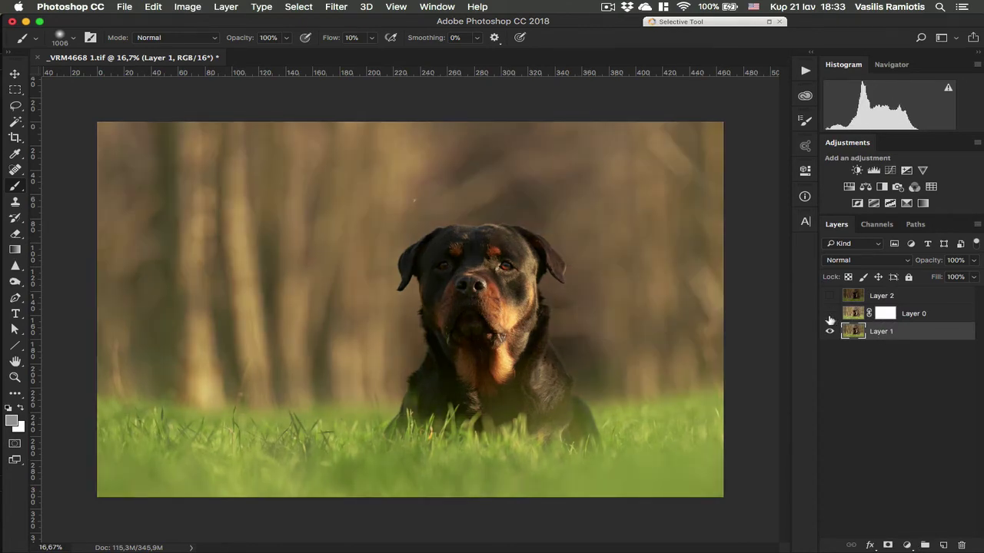
{"action": "left_click", "coordinate": [829, 314]}
Step: Invert Layer 0's mask to black and paint white over the dog with the Brush at 50% flow, reducing its size to 350 px
{"action": "left_click", "coordinate": [885, 313]}
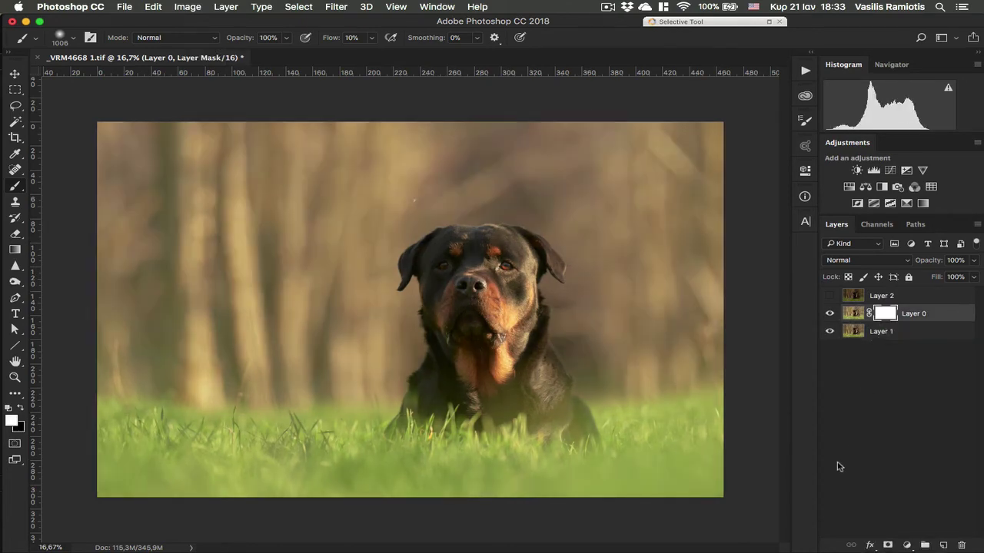
{"action": "key", "text": "super+i"}
{"action": "key", "text": "b"}
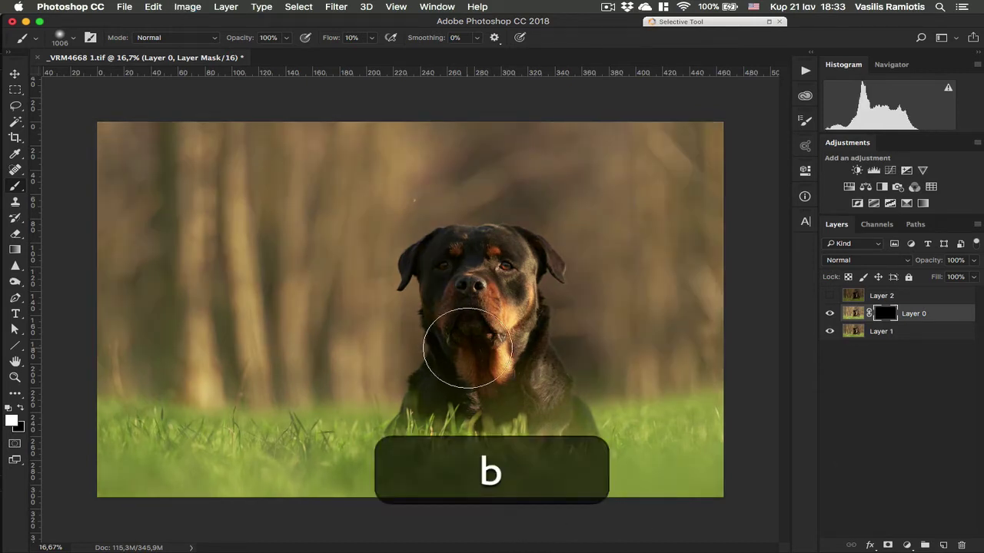
{"action": "key", "text": "ctrl+b"}
{"action": "left_click_drag", "start_coordinate": [468, 299], "coordinate": [439, 301]}
{"action": "key", "text": "shift+5"}
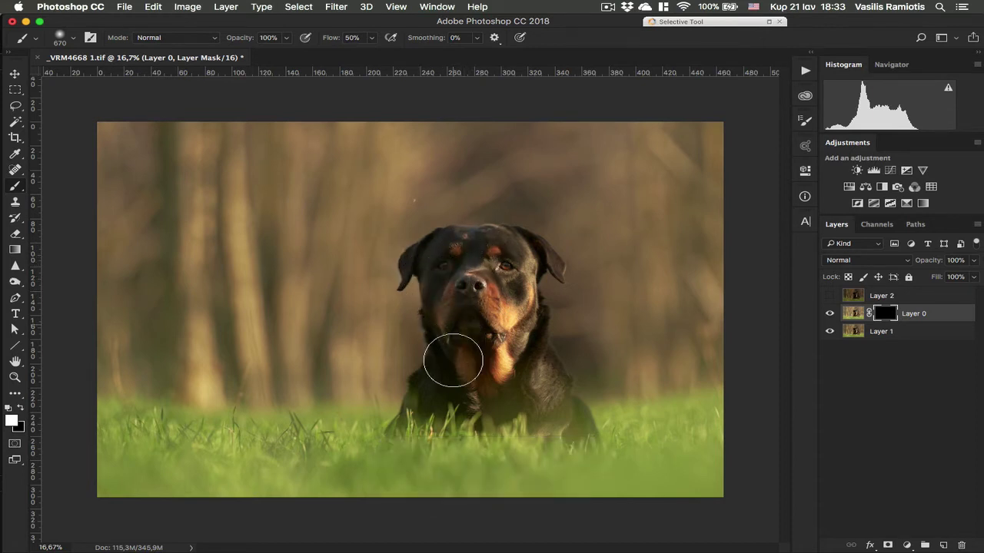
{"action": "left_click_drag", "start_coordinate": [468, 391], "coordinate": [449, 397]}
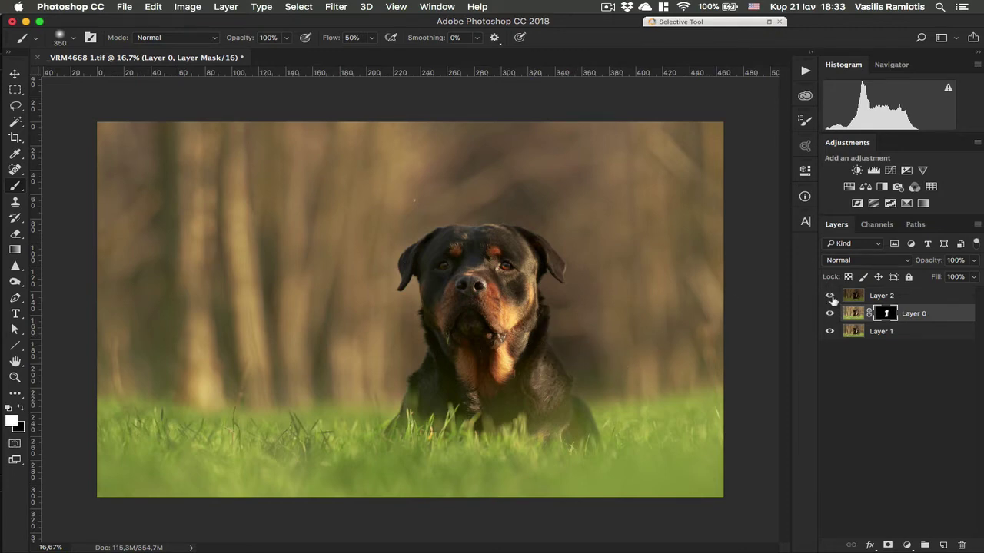
Step: Show Layer 2 and add a black mask to it
{"action": "left_click", "coordinate": [830, 296]}
{"action": "left_click", "coordinate": [853, 296]}
{"action": "left_click", "coordinate": [887, 545], "text": "alt"}
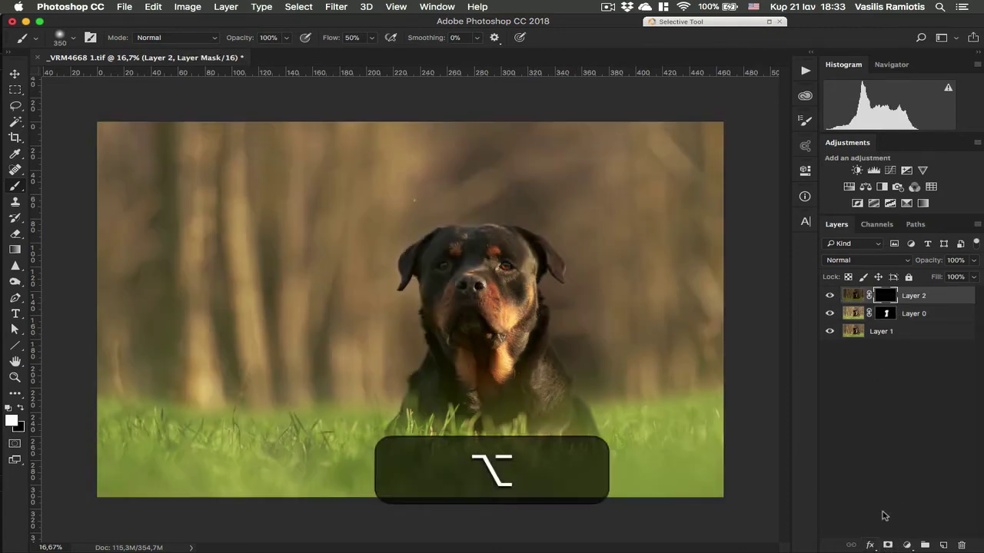
Step: Reduce the Brush to 218 px and its flow to 20% for masking Layer 2 on the dog's face
{"action": "key", "text": "super+equal"}
{"action": "key", "text": "super+equal"}
{"action": "key", "text": "super+equal"}
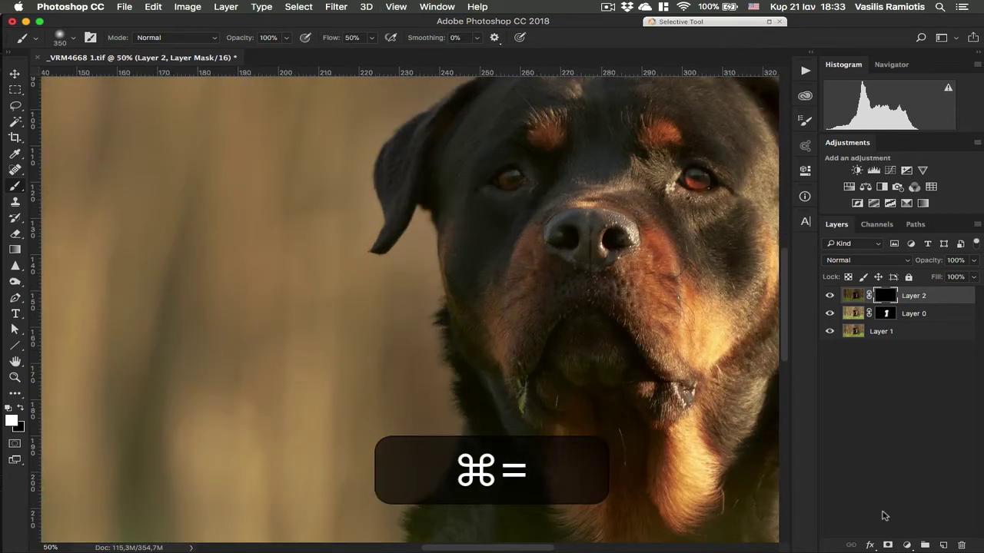
{"action": "key", "text": "b"}
{"action": "mouse_move", "coordinate": [549, 259]}
{"action": "left_mouse_down"}
{"action": "mouse_move", "coordinate": [378, 263]}
{"action": "mouse_move", "coordinate": [416, 312]}
{"action": "left_mouse_up"}
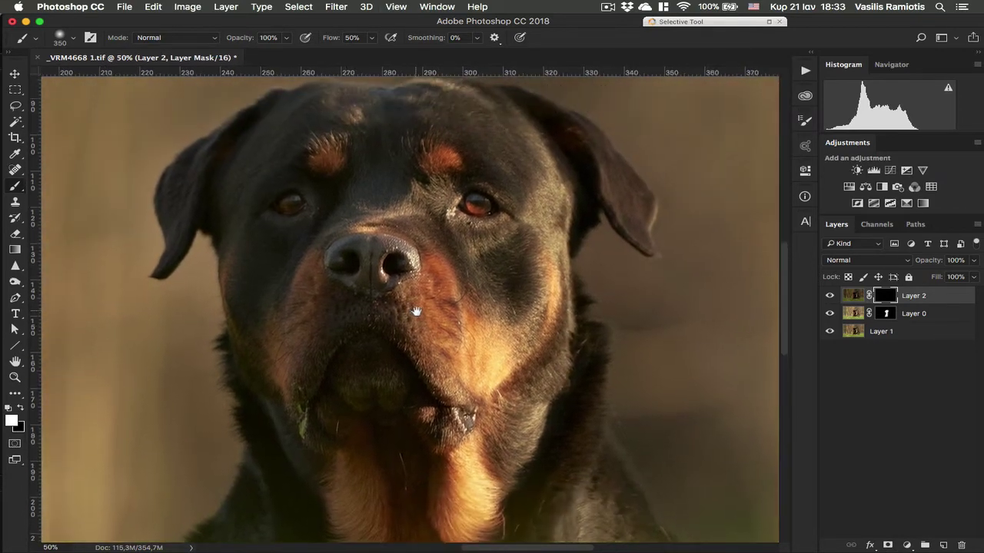
{"action": "key", "text": "super+f"}
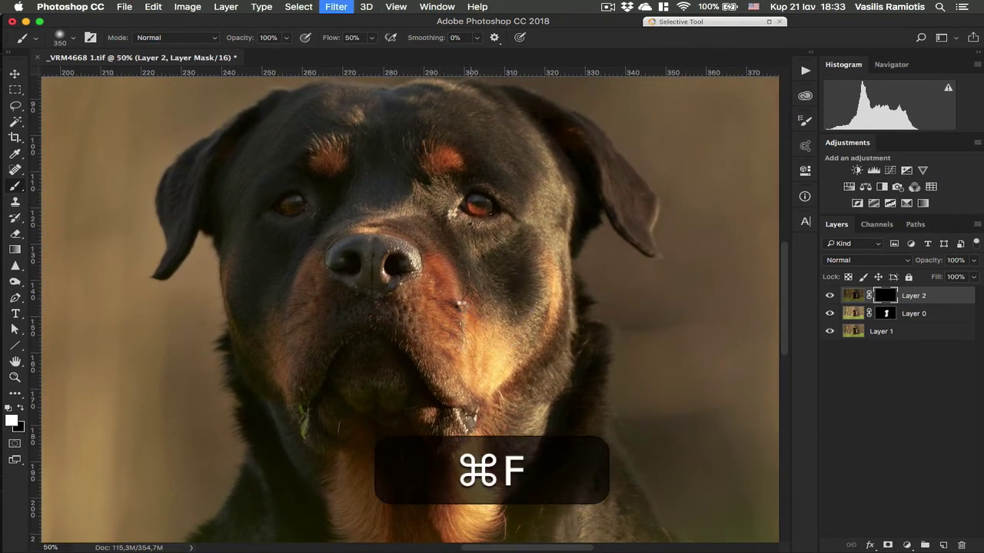
{"action": "key", "text": "super+z"}
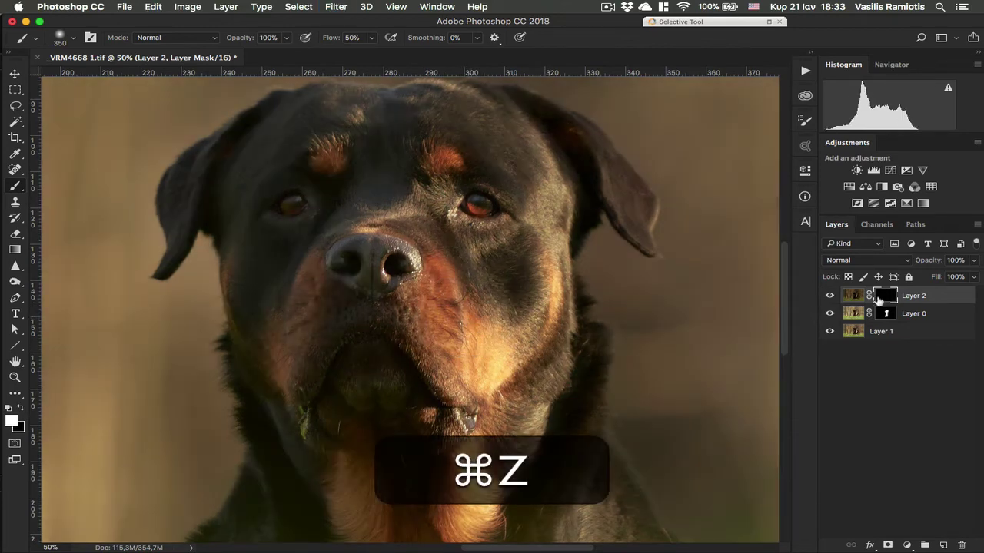
{"action": "key", "text": "ctrl+b"}
{"action": "key", "text": "ctrl+alt+b"}
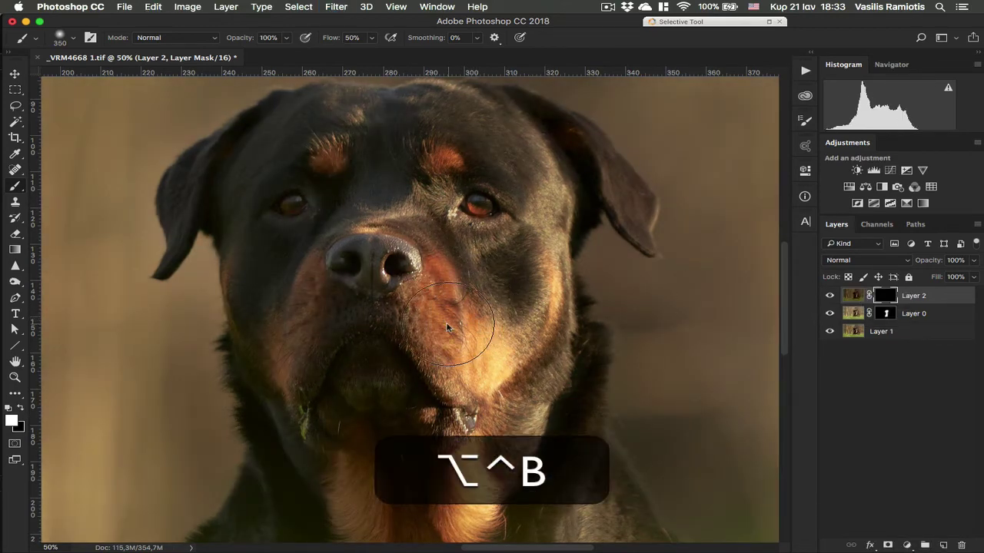
{"action": "left_click_drag", "start_coordinate": [448, 328], "coordinate": [408, 327]}
{"action": "key", "text": "shift+2"}
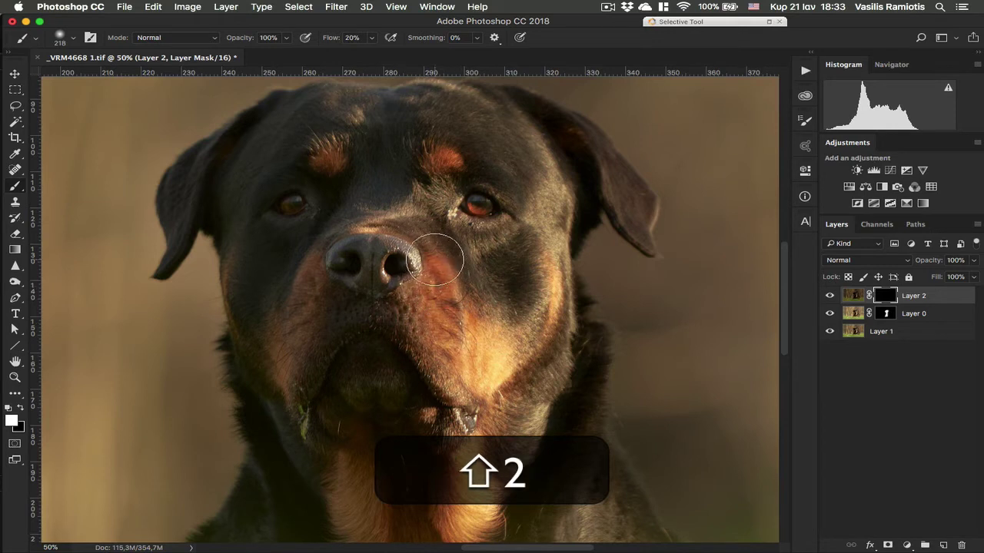
Step: Paint white on Layer 2's mask over the bright cheek and muzzle fur at 10% flow, resizing the Brush to 162 px
{"action": "mouse_move", "coordinate": [435, 260]}
{"action": "left_mouse_down"}
{"action": "mouse_move", "coordinate": [462, 387]}
{"action": "mouse_move", "coordinate": [473, 296]}
{"action": "mouse_move", "coordinate": [490, 334]}
{"action": "mouse_move", "coordinate": [477, 513]}
{"action": "mouse_move", "coordinate": [468, 472]}
{"action": "mouse_move", "coordinate": [482, 507]}
{"action": "mouse_move", "coordinate": [489, 447]}
{"action": "mouse_move", "coordinate": [532, 348]}
{"action": "mouse_move", "coordinate": [488, 508]}
{"action": "mouse_move", "coordinate": [572, 290]}
{"action": "mouse_move", "coordinate": [556, 351]}
{"action": "mouse_move", "coordinate": [547, 111]}
{"action": "mouse_move", "coordinate": [539, 364]}
{"action": "mouse_move", "coordinate": [523, 352]}
{"action": "mouse_move", "coordinate": [516, 209]}
{"action": "mouse_move", "coordinate": [502, 301]}
{"action": "mouse_move", "coordinate": [470, 255]}
{"action": "left_mouse_up"}
{"action": "key", "text": "super+z"}
{"action": "key", "text": "shift+1"}
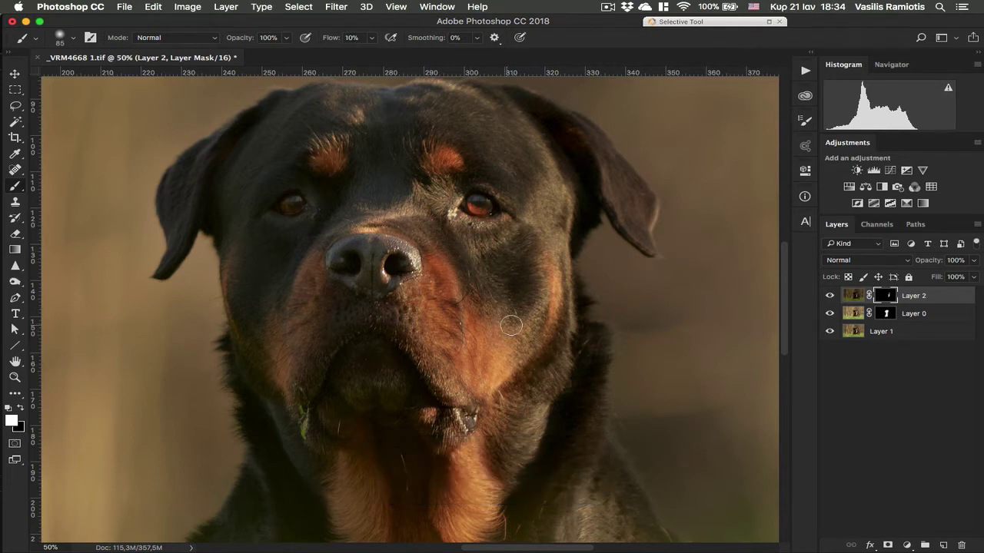
{"action": "left_click_drag", "start_coordinate": [512, 326], "coordinate": [538, 327]}
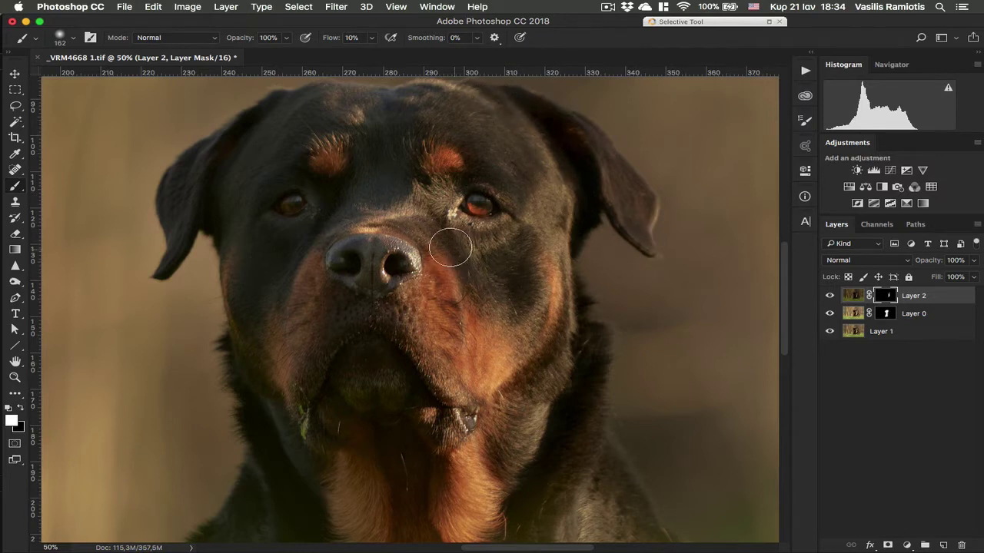
{"action": "mouse_move", "coordinate": [450, 247]}
{"action": "left_mouse_down"}
{"action": "mouse_move", "coordinate": [412, 226]}
{"action": "mouse_move", "coordinate": [350, 227]}
{"action": "mouse_move", "coordinate": [375, 229]}
{"action": "mouse_move", "coordinate": [396, 202]}
{"action": "mouse_move", "coordinate": [389, 208]}
{"action": "mouse_move", "coordinate": [405, 213]}
{"action": "mouse_move", "coordinate": [400, 205]}
{"action": "mouse_move", "coordinate": [441, 194]}
{"action": "mouse_move", "coordinate": [392, 201]}
{"action": "left_mouse_up"}
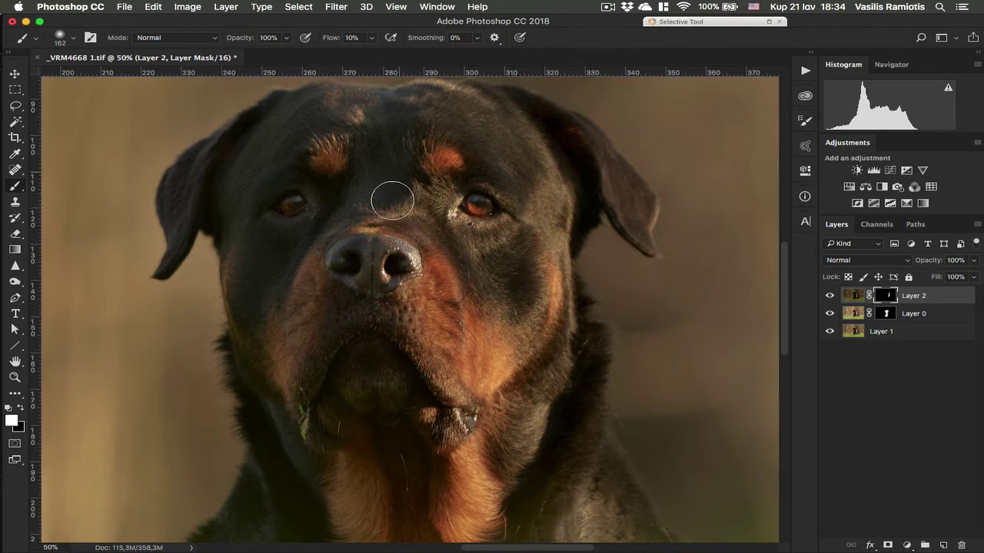
{"action": "key", "text": "super+z"}
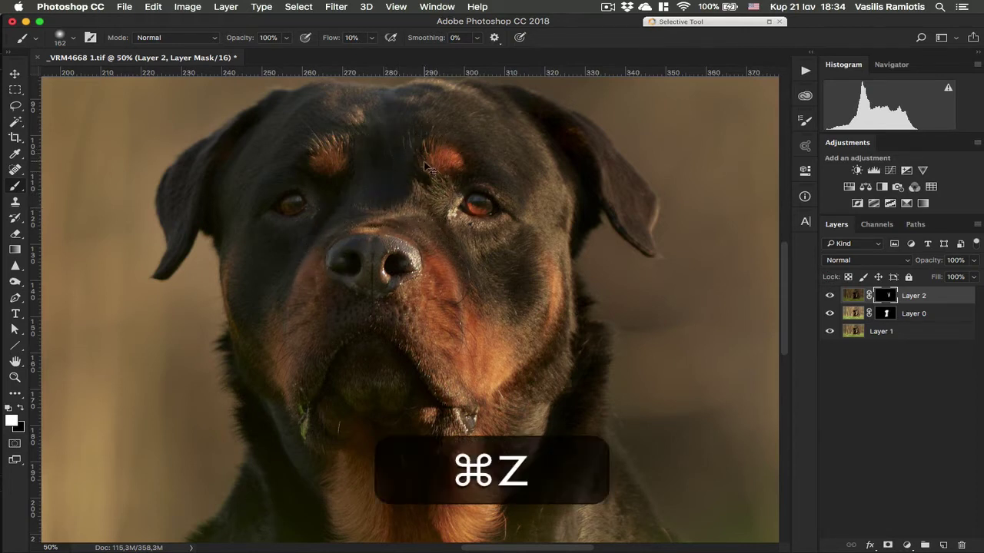
{"action": "key", "text": "shift"}
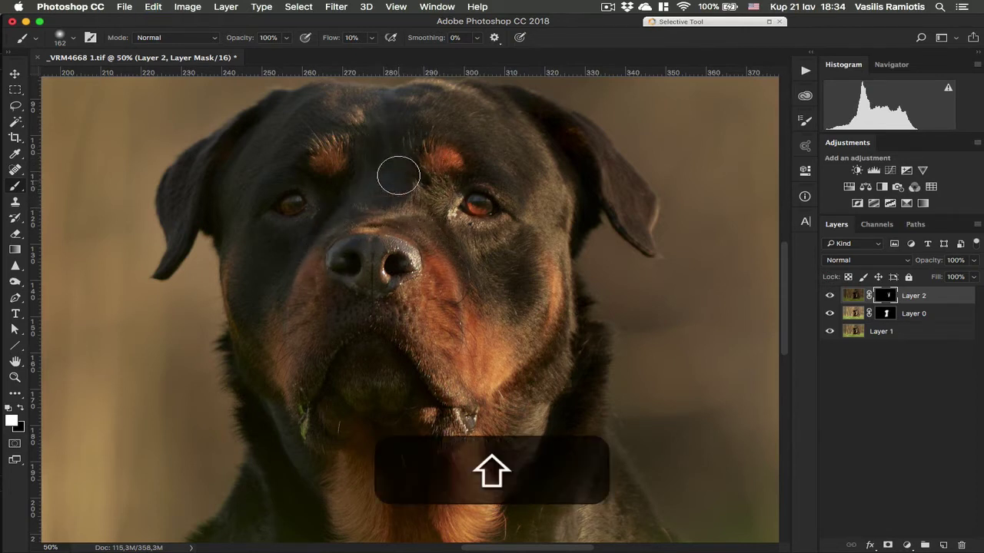
Step: Lower the Brush opacity to 65% and paint white on Layer 2's mask over the bright fur of the dog's head, chest and shoulder
{"action": "left_click_drag", "start_coordinate": [238, 37], "coordinate": [226, 41]}
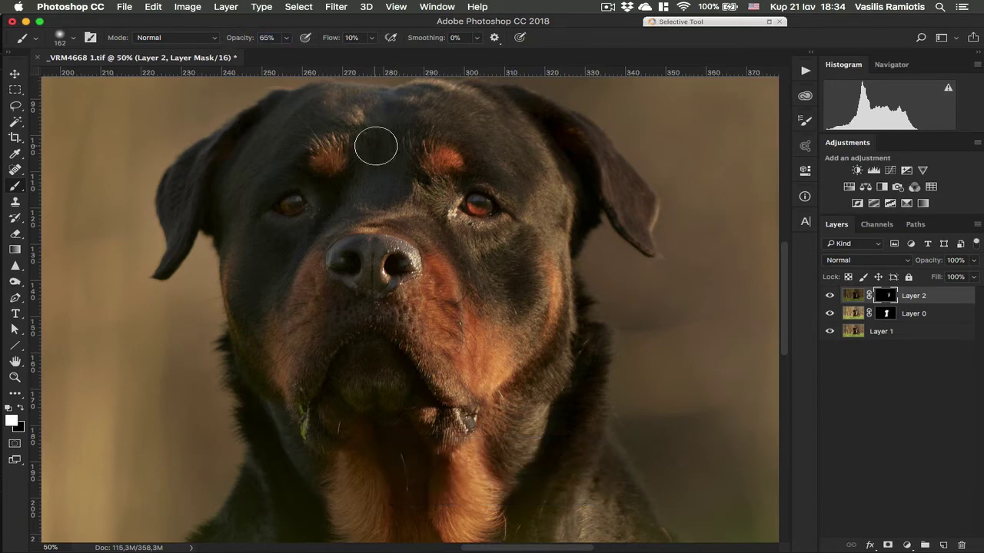
{"action": "key", "text": "space"}
{"action": "mouse_move", "coordinate": [373, 139]}
{"action": "left_mouse_down"}
{"action": "mouse_move", "coordinate": [482, 259]}
{"action": "mouse_move", "coordinate": [513, 269]}
{"action": "left_mouse_up"}
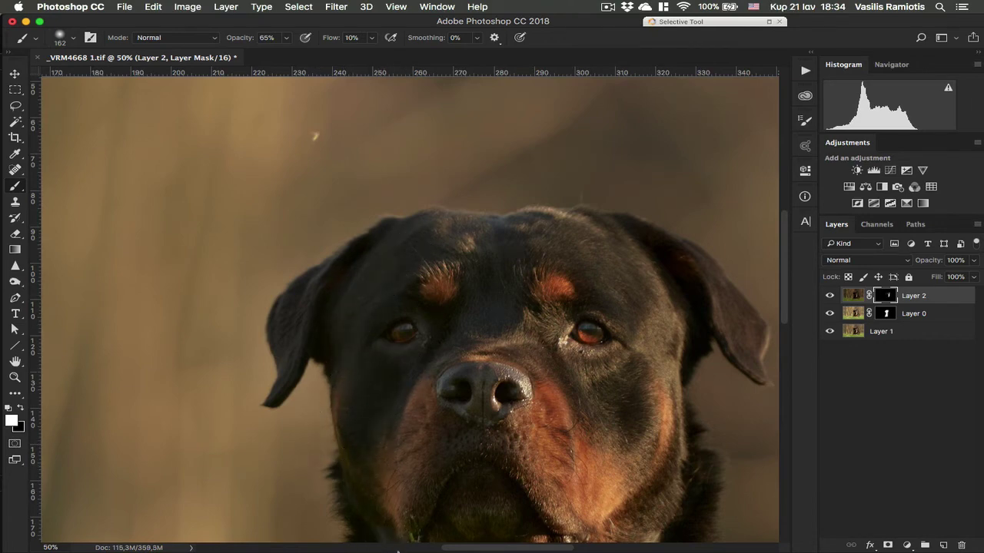
{"action": "key", "text": "space"}
{"action": "left_click_drag", "start_coordinate": [500, 309], "coordinate": [468, 42]}
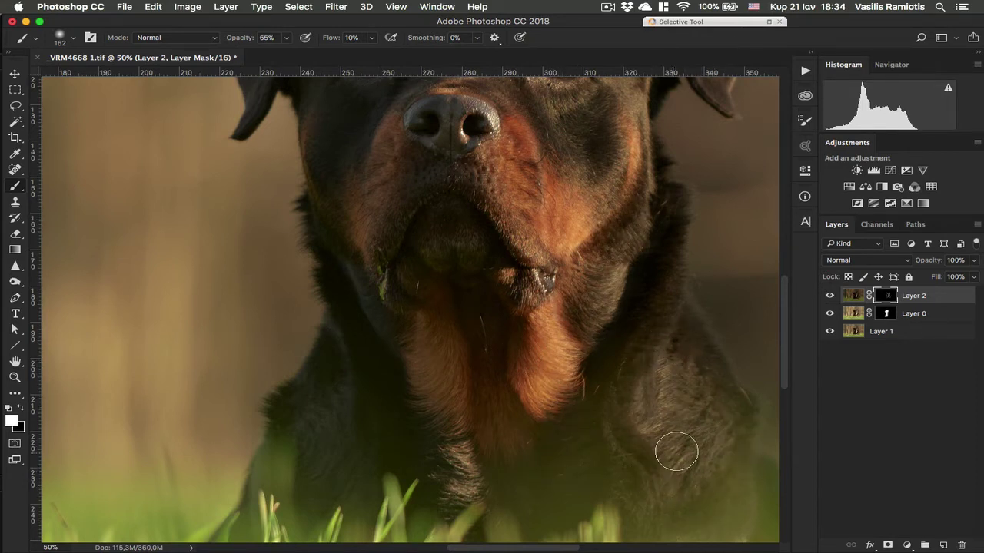
{"action": "key", "text": "space"}
{"action": "left_click_drag", "start_coordinate": [658, 402], "coordinate": [538, 266]}
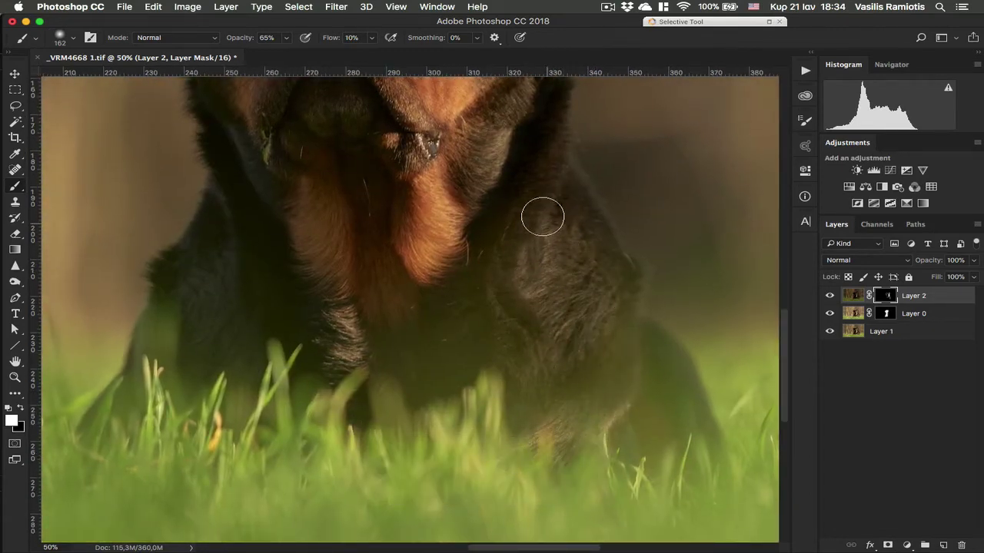
Step: Compare the image with and without Layer 2, and set the layer's opacity to 66%
{"action": "key", "text": "super+minus"}
{"action": "key", "text": "super+minus"}
{"action": "key", "text": "super+minus"}
{"action": "key", "text": "super+equal"}
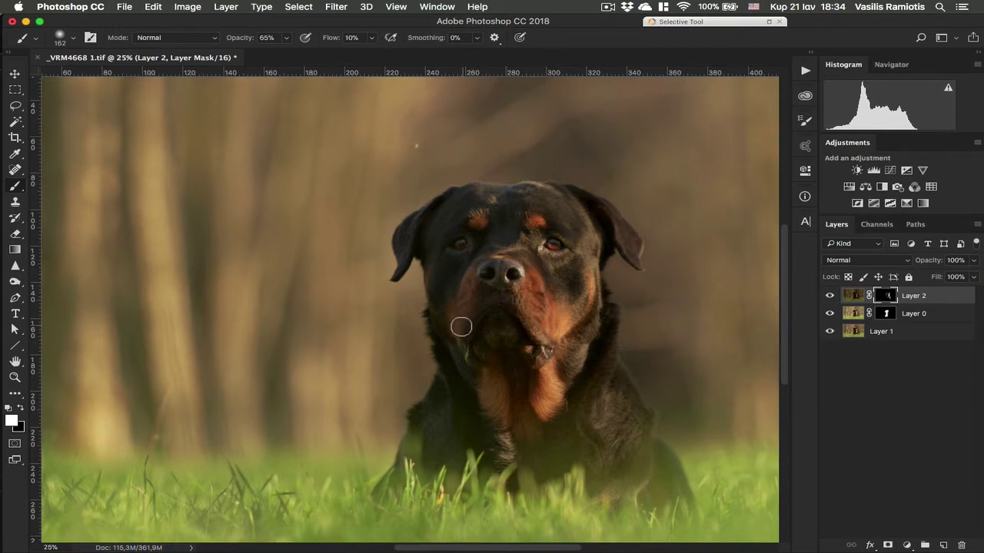
{"action": "left_click", "coordinate": [830, 296]}
{"action": "left_click", "coordinate": [830, 297]}
{"action": "left_click", "coordinate": [829, 298]}
{"action": "left_click", "coordinate": [828, 298]}
{"action": "left_click", "coordinate": [850, 298]}
{"action": "left_click_drag", "start_coordinate": [921, 262], "coordinate": [910, 266]}
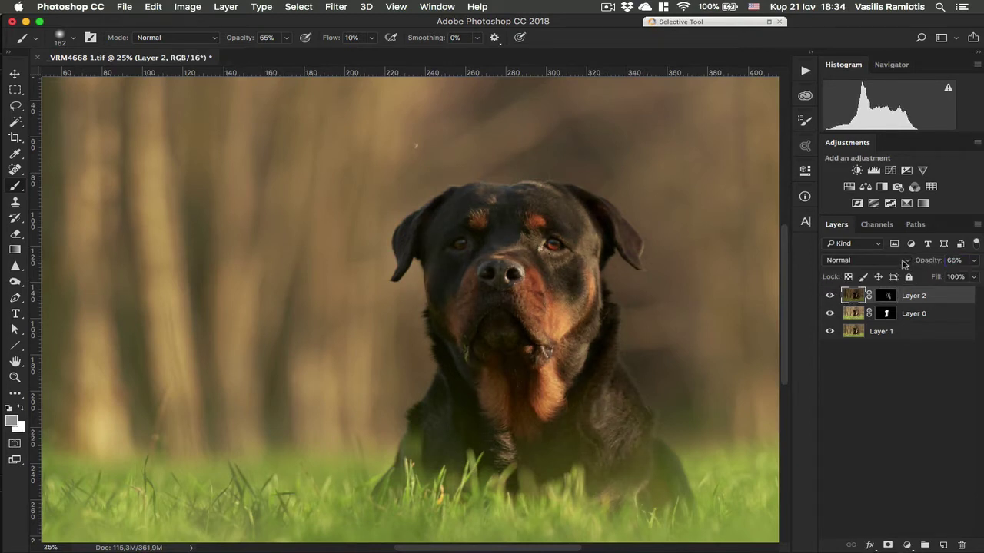
Step: Add a Hue/Saturation adjustment clipped to Layer 2 with Saturation at -22, and compare the image with and without it
{"action": "left_click", "coordinate": [849, 187], "text": "alt"}
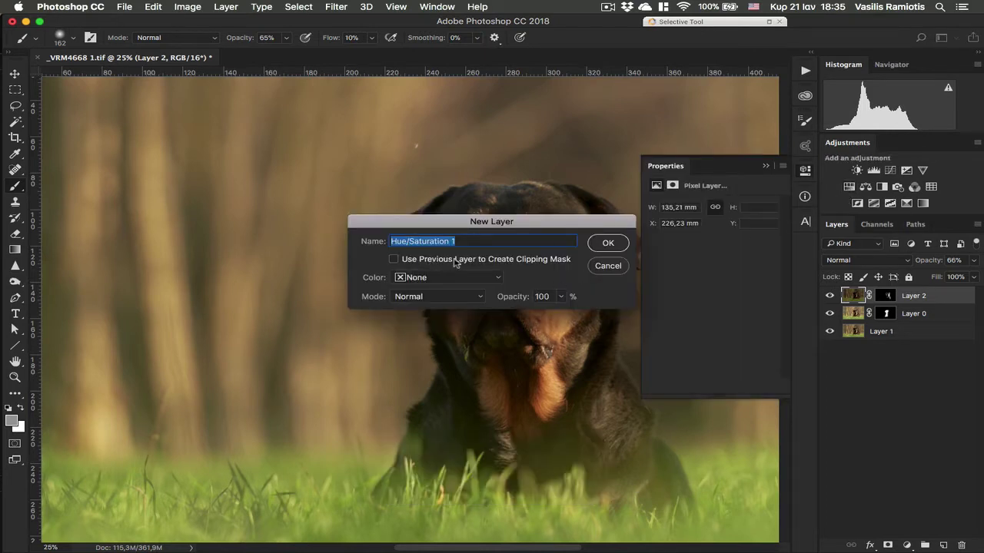
{"action": "left_click", "coordinate": [599, 247]}
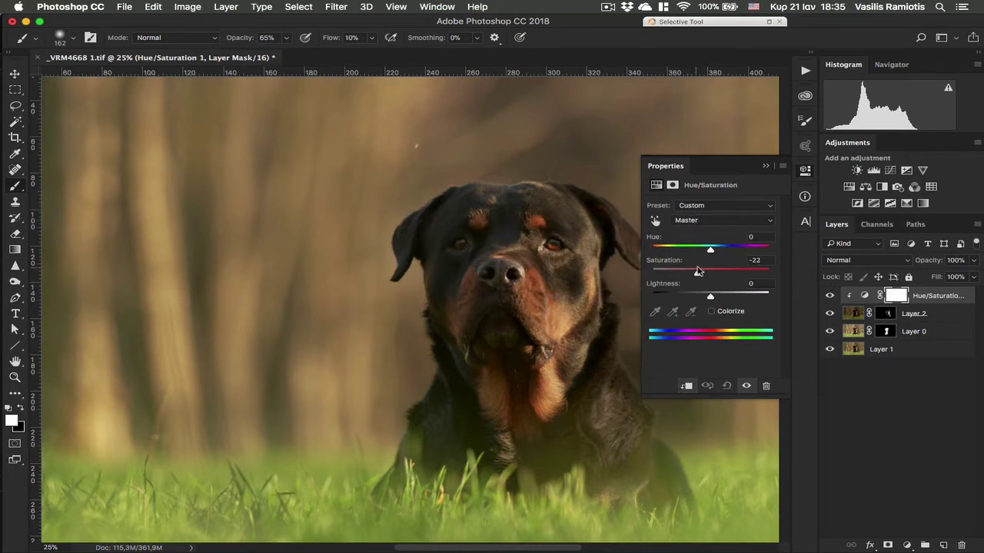
{"action": "left_click", "coordinate": [763, 165]}
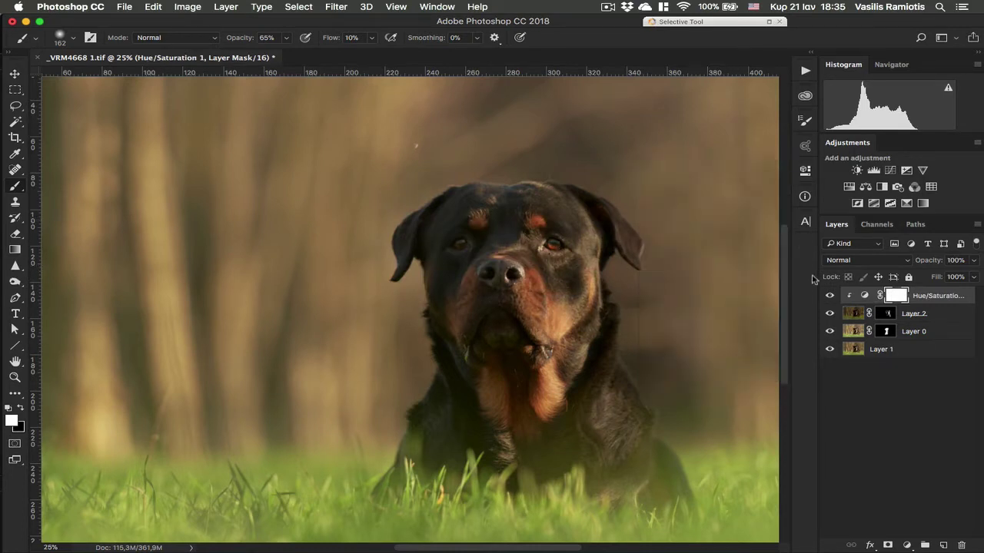
{"action": "left_click", "coordinate": [828, 296]}
Step: Group all layers from Hue/Saturation down to Layer 1 and add a new empty layer above the group
{"action": "key", "text": "super+minus"}
{"action": "key", "text": "super+minus"}
{"action": "key", "text": "super+equal"}
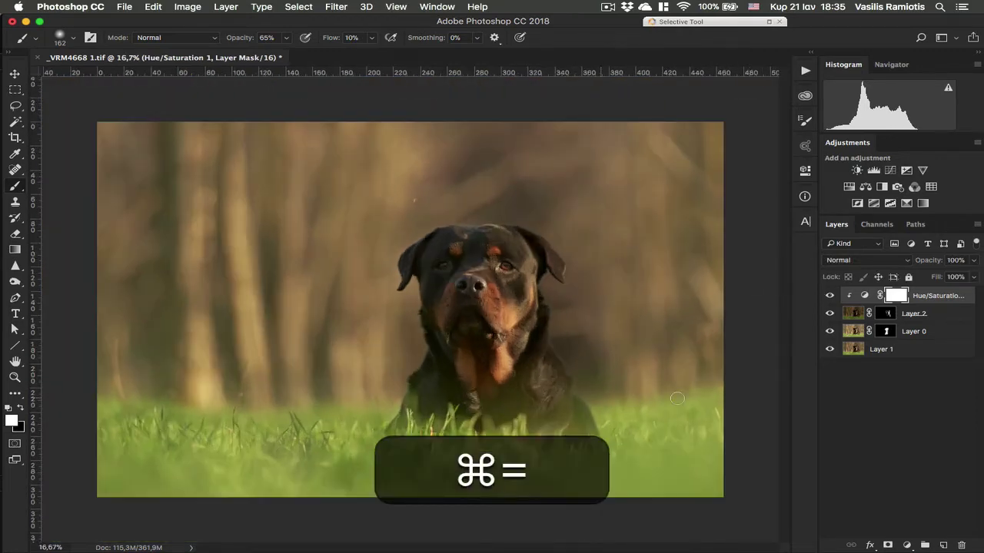
{"action": "key", "text": "shift"}
{"action": "left_click", "coordinate": [934, 356], "text": "shift"}
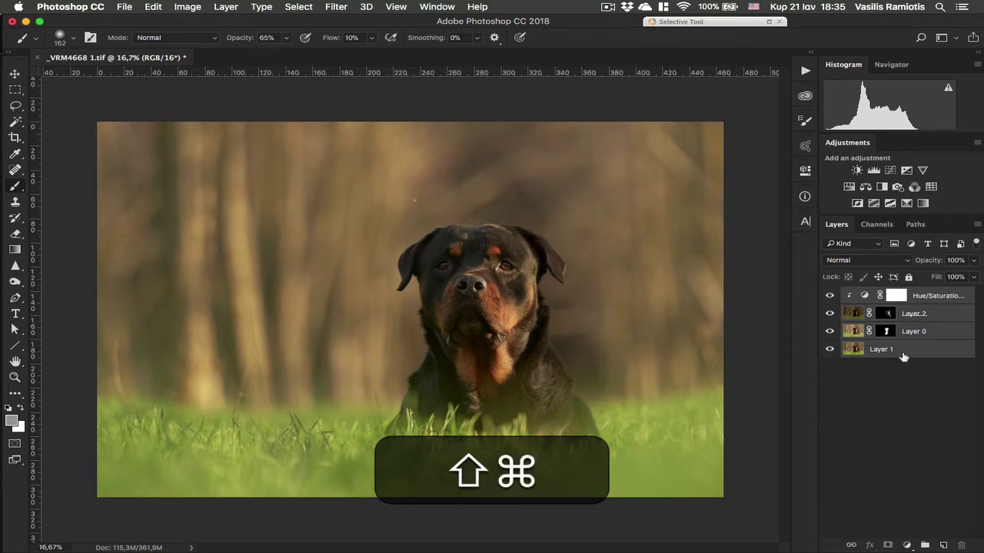
{"action": "key", "text": "super+g"}
{"action": "left_click", "coordinate": [943, 545]}
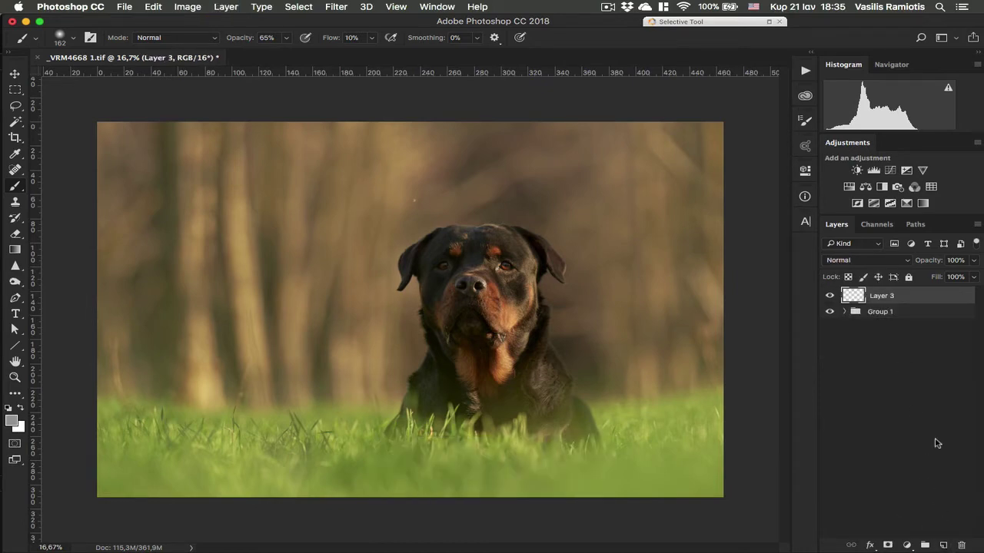
Step: Heal the spots below the dog's brighter eye with a 32 px content-aware Spot Healing Brush on the empty layer
{"action": "key", "text": "super+equal"}
{"action": "key", "text": "super+equal"}
{"action": "key", "text": "super+equal"}
{"action": "key", "text": "super+equal"}
{"action": "key", "text": "j"}
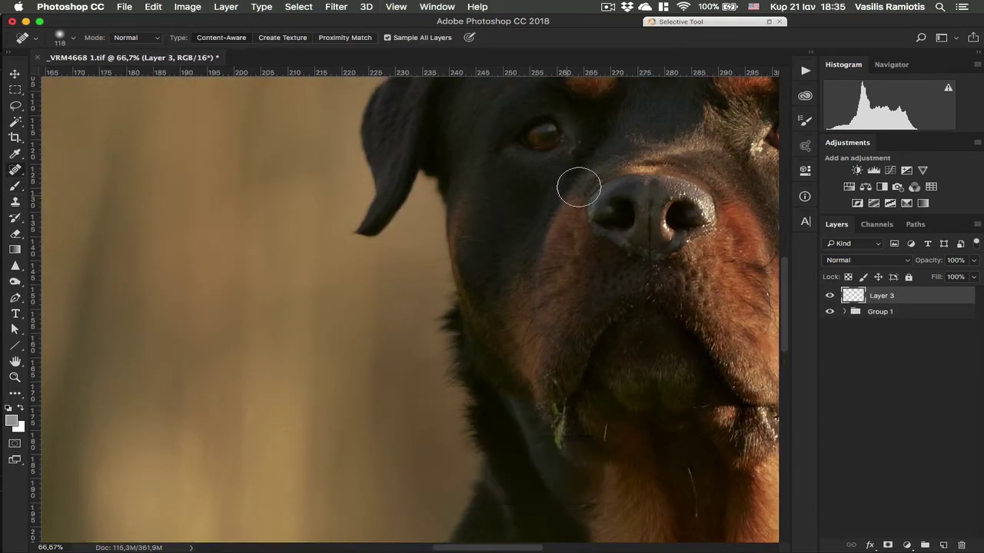
{"action": "mouse_move", "coordinate": [578, 187]}
{"action": "left_mouse_down"}
{"action": "mouse_move", "coordinate": [456, 235]}
{"action": "mouse_move", "coordinate": [379, 333]}
{"action": "left_mouse_up"}
{"action": "left_click_drag", "start_coordinate": [547, 301], "coordinate": [521, 308]}
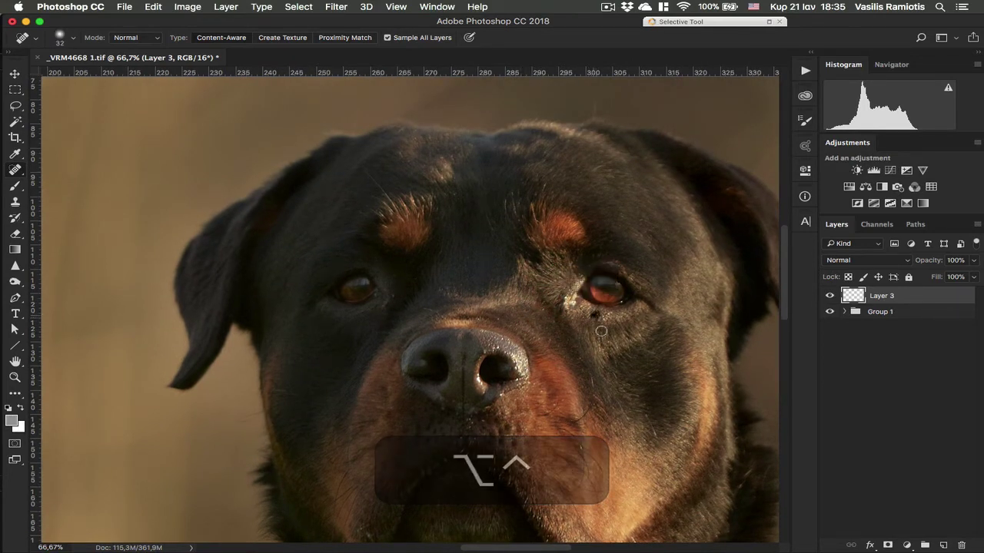
{"action": "left_click", "coordinate": [644, 332]}
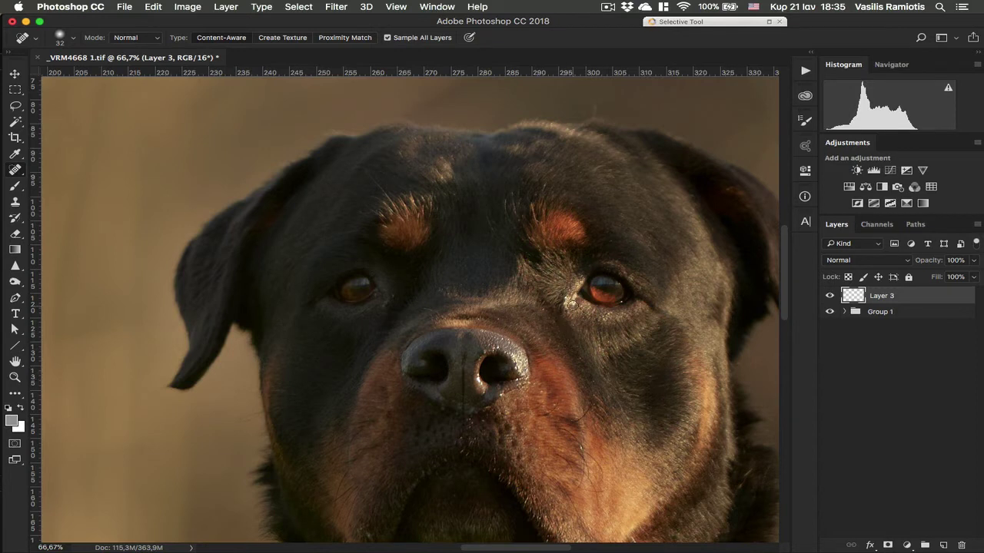
Step: Heal the specks at the corner of the brighter eye, around the brows and on the shaded side of the face
{"action": "left_click_drag", "start_coordinate": [561, 315], "coordinate": [573, 301]}
{"action": "left_click", "coordinate": [570, 304]}
{"action": "left_click", "coordinate": [563, 299]}
{"action": "left_click_drag", "start_coordinate": [531, 212], "coordinate": [534, 203]}
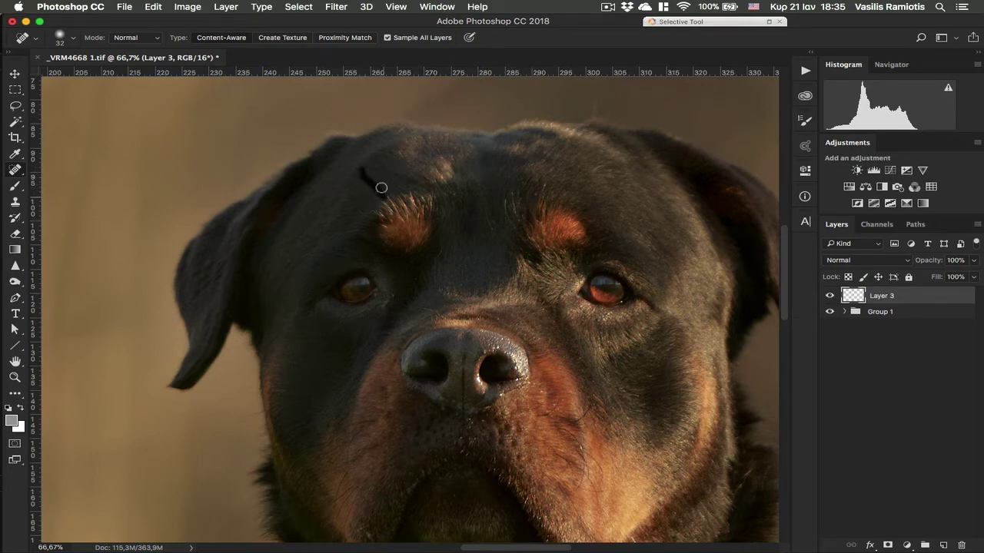
{"action": "left_click_drag", "start_coordinate": [382, 188], "coordinate": [360, 161]}
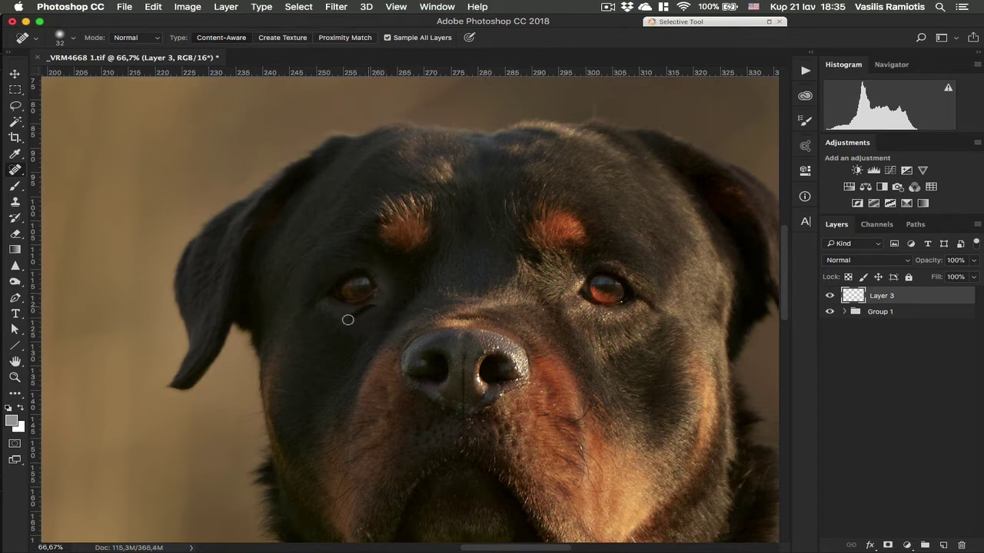
{"action": "left_click", "coordinate": [286, 390]}
Step: Heal the stray hairs and spots on the dog's muzzle and around its mouth
{"action": "left_click_drag", "start_coordinate": [517, 453], "coordinate": [515, 346]}
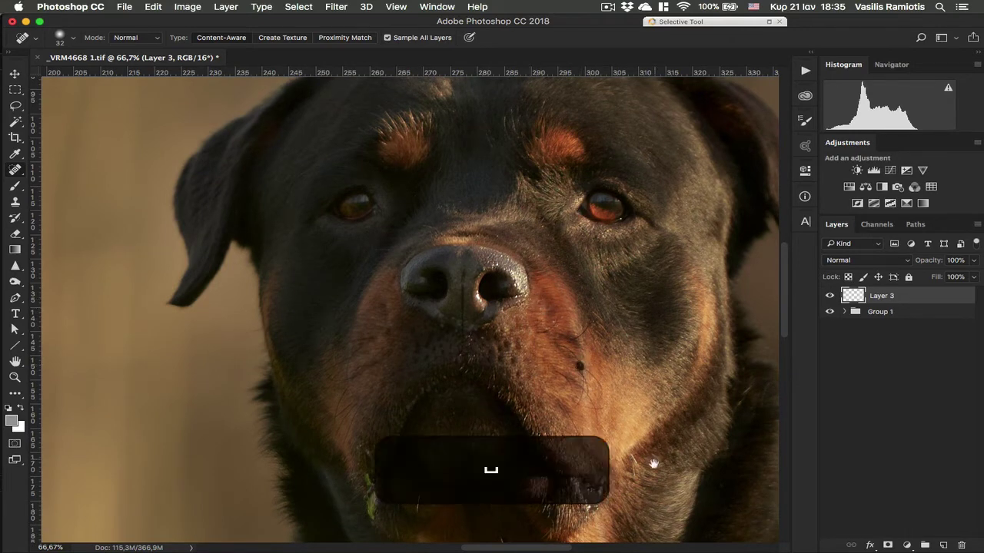
{"action": "left_click_drag", "start_coordinate": [654, 461], "coordinate": [633, 314]}
{"action": "mouse_move", "coordinate": [495, 399]}
{"action": "left_mouse_down"}
{"action": "mouse_move", "coordinate": [497, 458]}
{"action": "mouse_move", "coordinate": [493, 407]}
{"action": "left_mouse_up"}
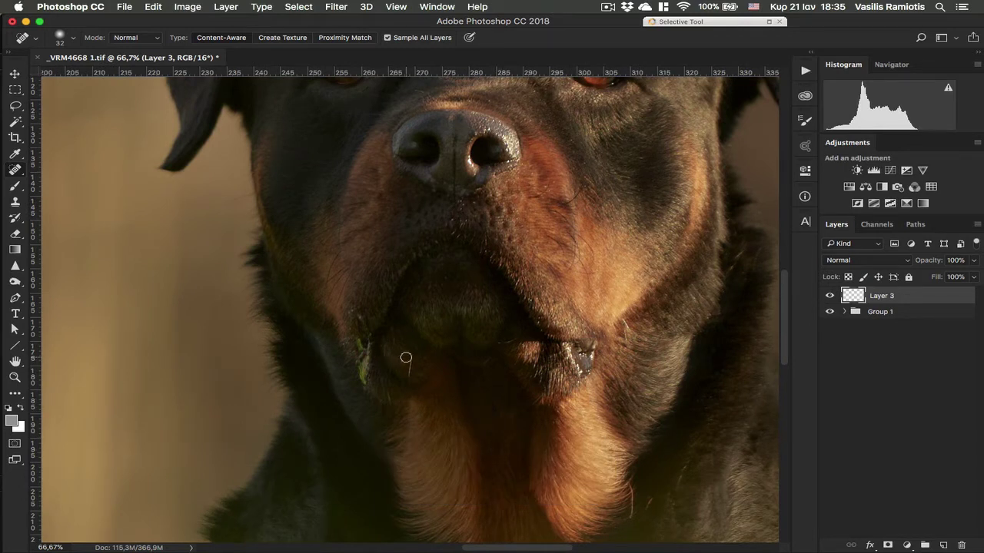
{"action": "left_click_drag", "start_coordinate": [401, 375], "coordinate": [409, 353]}
Step: Heal the stray hairs on the sunlit jaw, beside the tan throat fur and on the neck
{"action": "left_click_drag", "start_coordinate": [691, 390], "coordinate": [624, 297]}
{"action": "mouse_move", "coordinate": [562, 243]}
{"action": "left_mouse_down"}
{"action": "mouse_move", "coordinate": [554, 224]}
{"action": "mouse_move", "coordinate": [563, 259]}
{"action": "left_mouse_up"}
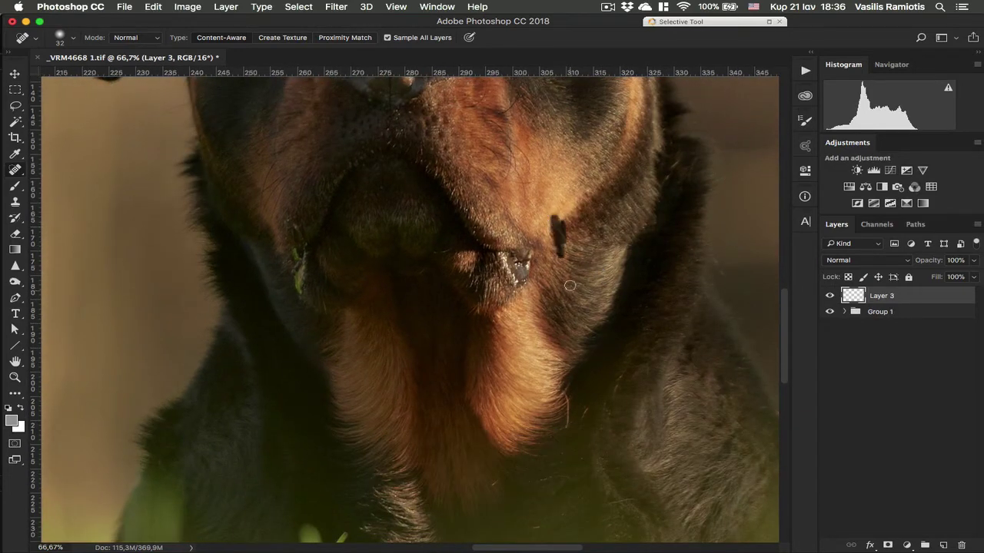
{"action": "left_click_drag", "start_coordinate": [566, 391], "coordinate": [566, 419]}
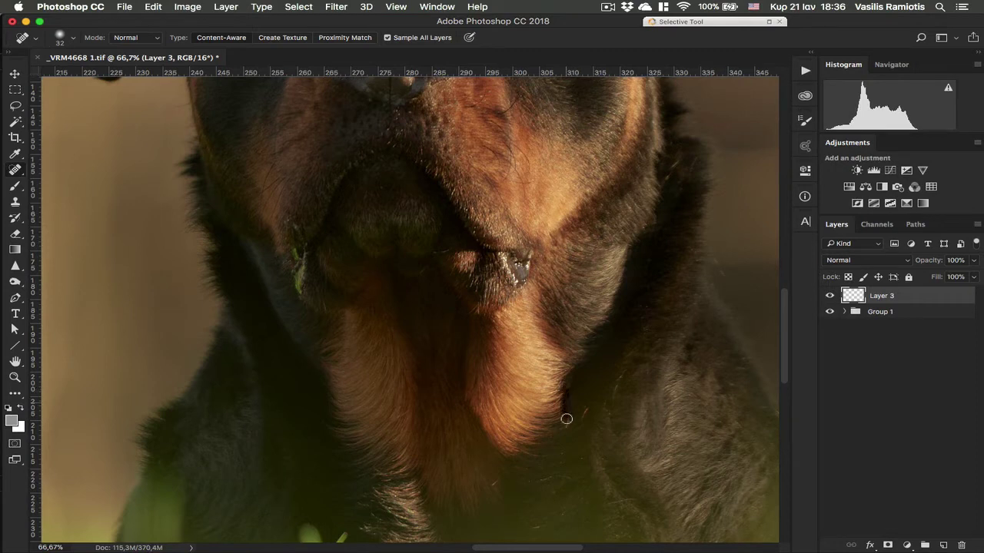
{"action": "left_click_drag", "start_coordinate": [621, 371], "coordinate": [618, 380]}
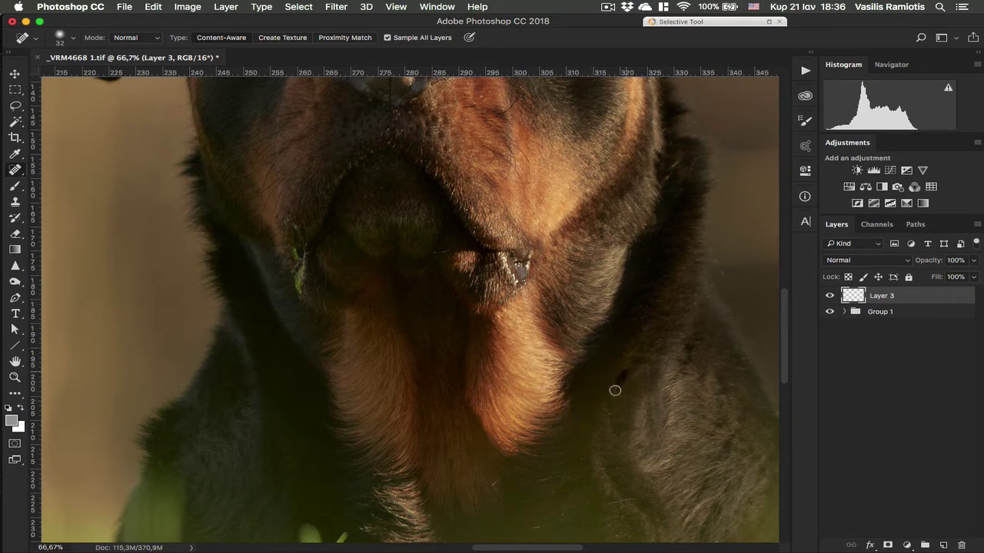
{"action": "left_click_drag", "start_coordinate": [667, 182], "coordinate": [673, 166]}
Step: Heal the light specks and stray hairs on the dark chest fur below the tan throat patch
{"action": "left_click_drag", "start_coordinate": [542, 240], "coordinate": [581, 90]}
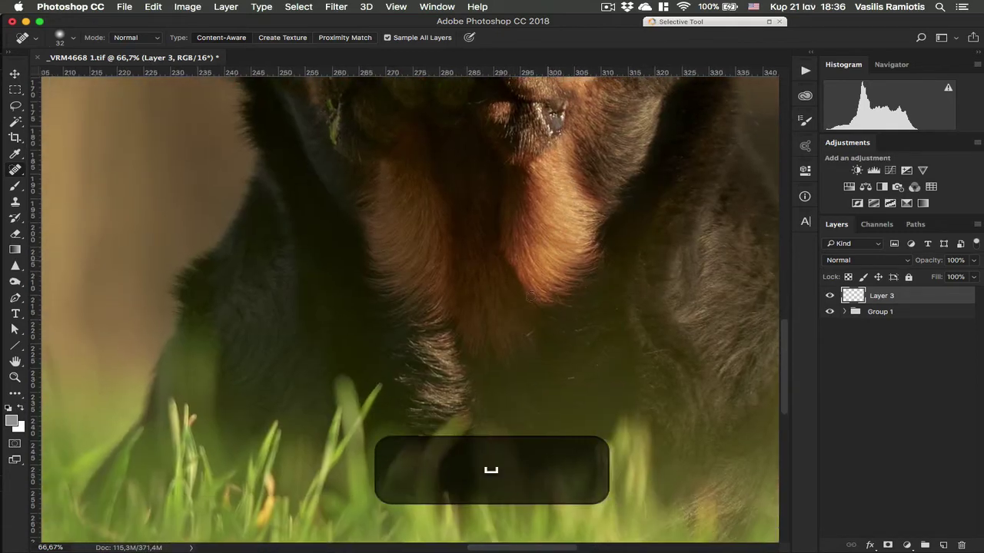
{"action": "left_click_drag", "start_coordinate": [528, 339], "coordinate": [538, 328]}
{"action": "left_click", "coordinate": [571, 378]}
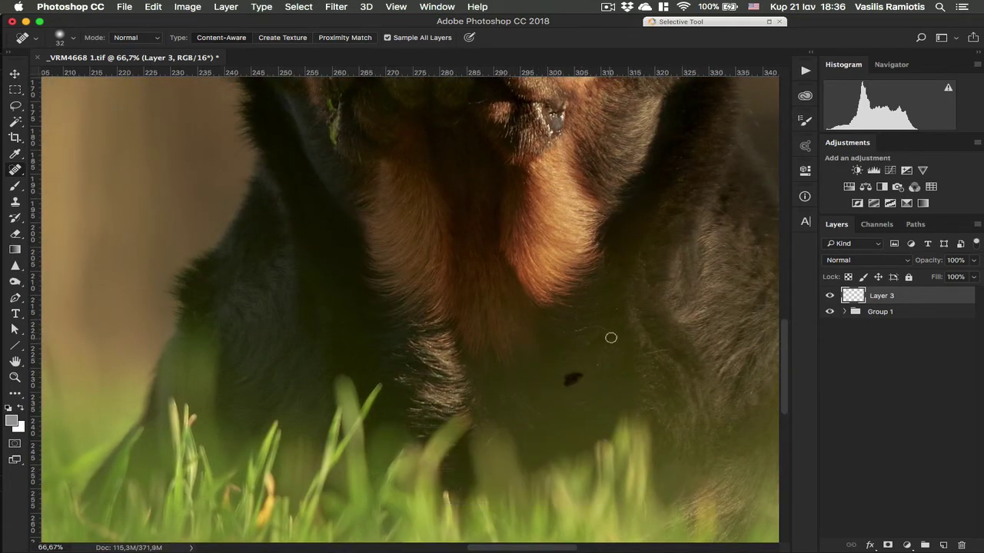
{"action": "left_click_drag", "start_coordinate": [613, 332], "coordinate": [552, 334]}
{"action": "left_click_drag", "start_coordinate": [665, 351], "coordinate": [623, 357]}
Step: Heal the bright speck in the blurred background above the dog's head
{"action": "key", "text": "super+minus"}
{"action": "key", "text": "super+minus"}
{"action": "key", "text": "super+minus"}
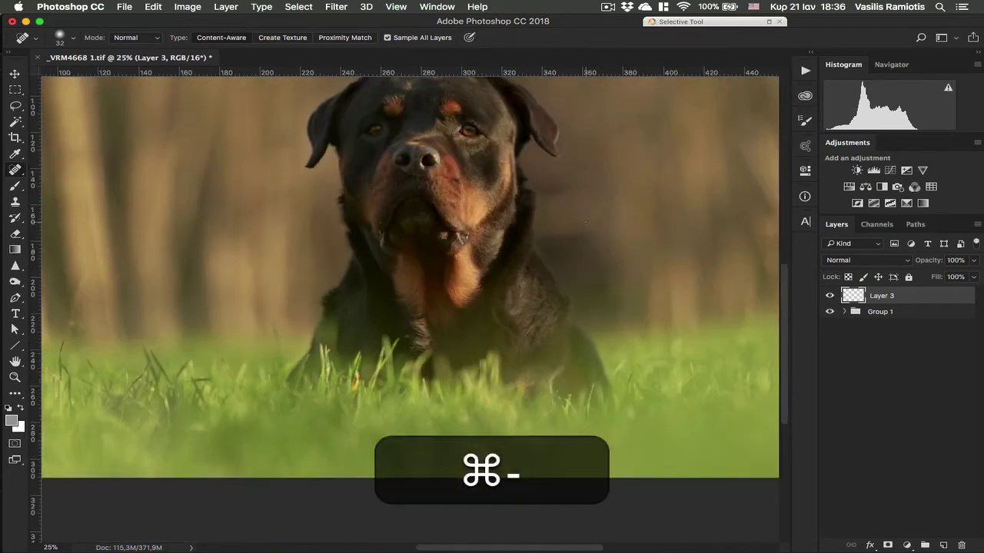
{"action": "key", "text": "super+minus"}
{"action": "key", "text": "super+equal"}
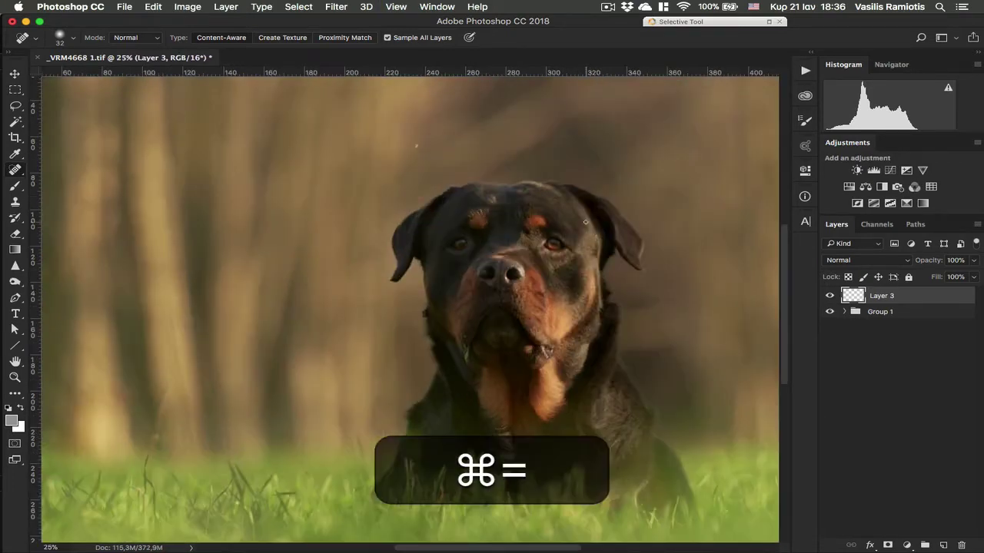
{"action": "key", "text": "super+equal"}
{"action": "key", "text": "super+equal"}
{"action": "key", "text": "space"}
{"action": "left_click_drag", "start_coordinate": [686, 129], "coordinate": [613, 333]}
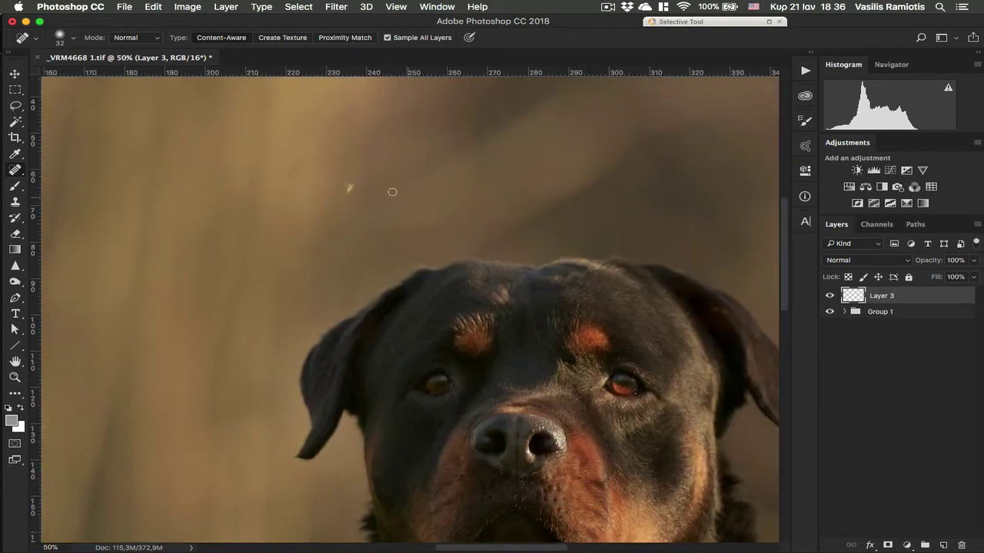
{"action": "left_click", "coordinate": [350, 190]}
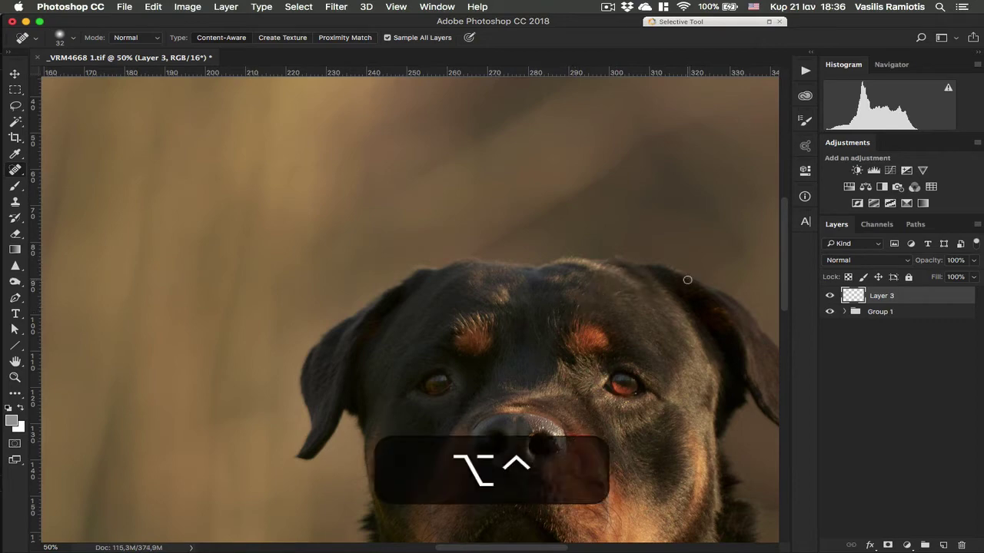
Step: Reduce the Spot Healing Brush to 8 px and heal the light stray hairs on the forehead between the brows
{"action": "key", "text": "ctrl+alt+super+equal"}
{"action": "key", "text": "super+equal"}
{"action": "key", "text": "super+equal"}
{"action": "key", "text": "super+equal"}
{"action": "key", "text": "space"}
{"action": "left_click_drag", "start_coordinate": [769, 452], "coordinate": [538, 352]}
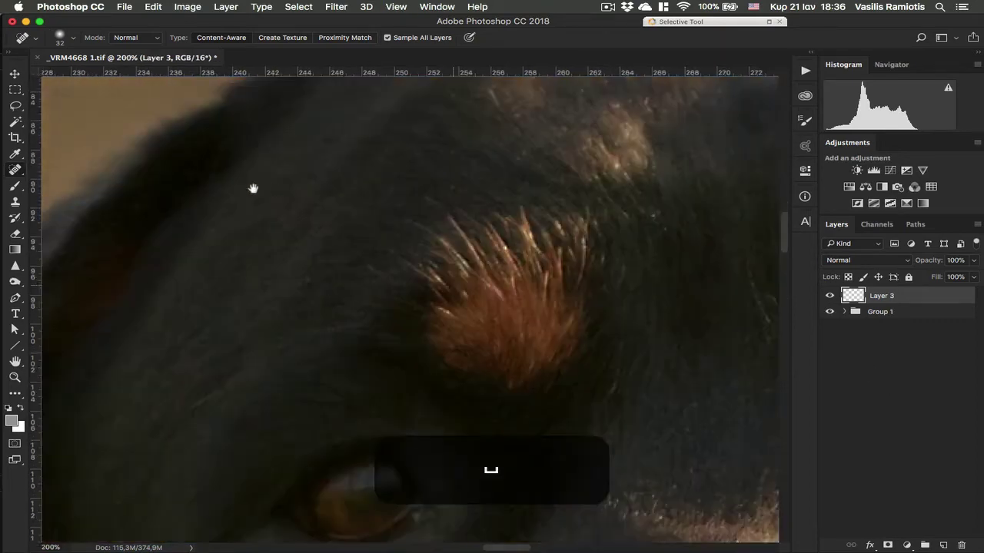
{"action": "mouse_move", "coordinate": [738, 353]}
{"action": "left_mouse_down"}
{"action": "mouse_move", "coordinate": [583, 275]}
{"action": "mouse_move", "coordinate": [527, 352]}
{"action": "left_mouse_up"}
{"action": "mouse_move", "coordinate": [437, 259]}
{"action": "left_mouse_down"}
{"action": "mouse_move", "coordinate": [416, 245]}
{"action": "mouse_move", "coordinate": [450, 257]}
{"action": "mouse_move", "coordinate": [461, 286]}
{"action": "left_mouse_up"}
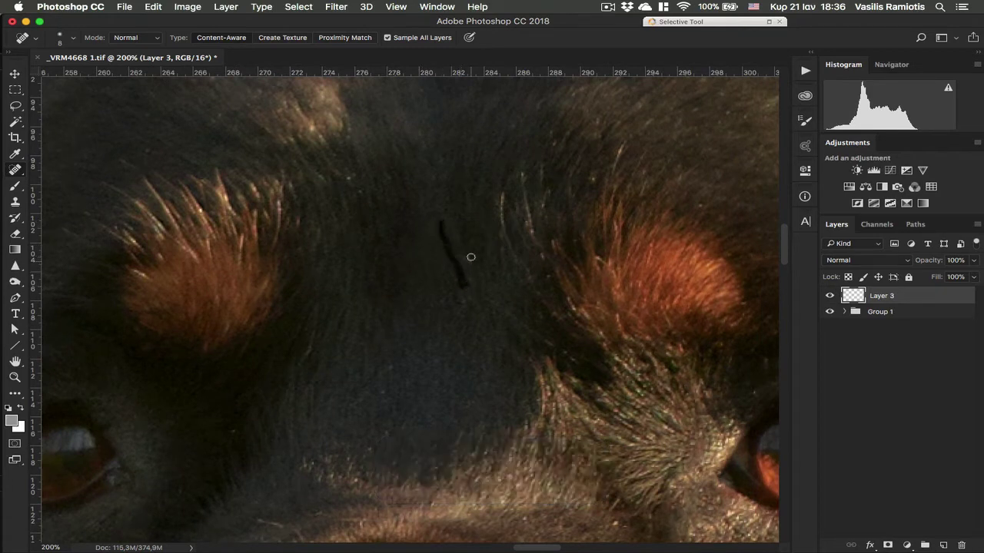
{"action": "mouse_move", "coordinate": [500, 229]}
{"action": "left_mouse_down"}
{"action": "mouse_move", "coordinate": [501, 194]}
{"action": "mouse_move", "coordinate": [499, 233]}
{"action": "mouse_move", "coordinate": [501, 222]}
{"action": "mouse_move", "coordinate": [523, 259]}
{"action": "mouse_move", "coordinate": [503, 259]}
{"action": "mouse_move", "coordinate": [505, 205]}
{"action": "mouse_move", "coordinate": [509, 219]}
{"action": "mouse_move", "coordinate": [524, 167]}
{"action": "mouse_move", "coordinate": [529, 209]}
{"action": "left_mouse_up"}
{"action": "mouse_move", "coordinate": [541, 259]}
{"action": "left_mouse_down"}
{"action": "mouse_move", "coordinate": [517, 231]}
{"action": "mouse_move", "coordinate": [530, 220]}
{"action": "mouse_move", "coordinate": [501, 189]}
{"action": "mouse_move", "coordinate": [498, 224]}
{"action": "left_mouse_up"}
{"action": "mouse_move", "coordinate": [542, 207]}
{"action": "left_mouse_down"}
{"action": "mouse_move", "coordinate": [544, 157]}
{"action": "mouse_move", "coordinate": [538, 192]}
{"action": "mouse_move", "coordinate": [553, 198]}
{"action": "mouse_move", "coordinate": [536, 164]}
{"action": "left_mouse_up"}
{"action": "left_click", "coordinate": [592, 186]}
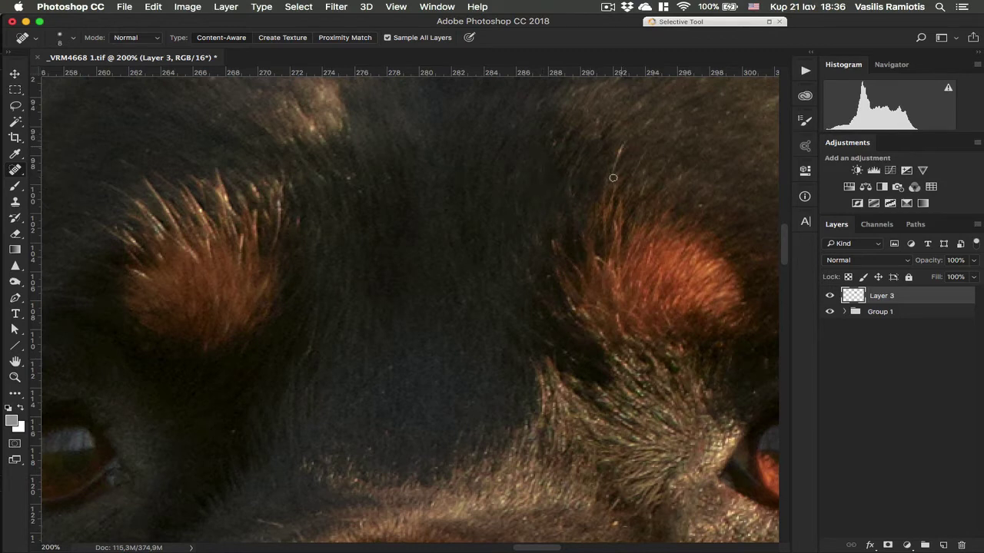
Step: Heal the stray hairs around the reddish brow spot above the brighter eye
{"action": "mouse_move", "coordinate": [622, 184]}
{"action": "left_mouse_down"}
{"action": "mouse_move", "coordinate": [615, 137]}
{"action": "mouse_move", "coordinate": [636, 191]}
{"action": "mouse_move", "coordinate": [641, 175]}
{"action": "left_mouse_up"}
{"action": "left_click_drag", "start_coordinate": [593, 269], "coordinate": [607, 250]}
{"action": "mouse_move", "coordinate": [570, 297]}
{"action": "left_mouse_down"}
{"action": "mouse_move", "coordinate": [586, 317]}
{"action": "mouse_move", "coordinate": [619, 315]}
{"action": "left_mouse_up"}
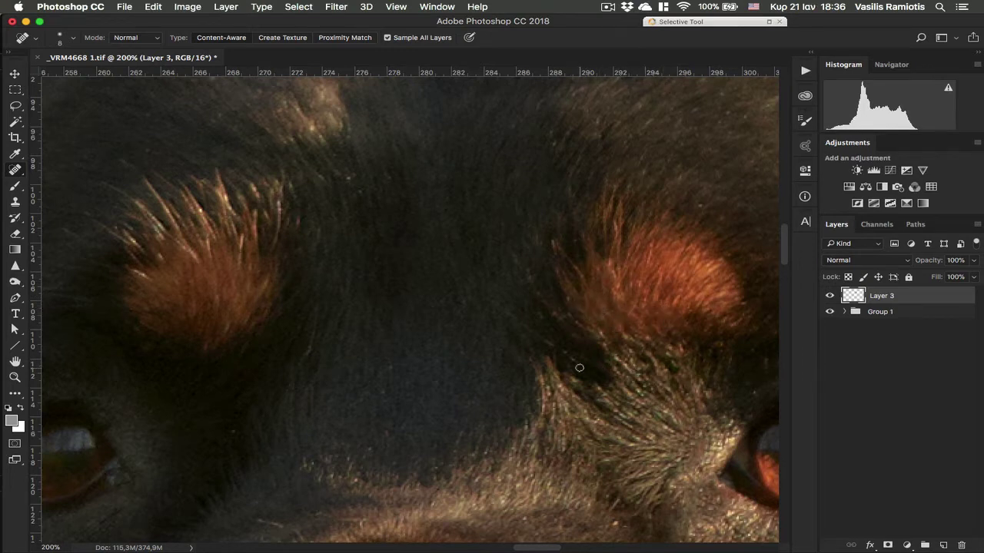
{"action": "left_click_drag", "start_coordinate": [581, 366], "coordinate": [555, 344]}
{"action": "mouse_move", "coordinate": [516, 319]}
{"action": "left_mouse_down"}
{"action": "mouse_move", "coordinate": [485, 289]}
{"action": "mouse_move", "coordinate": [542, 323]}
{"action": "left_mouse_up"}
Step: Heal the light stray hairs between the shaded eye and the nose
{"action": "left_click_drag", "start_coordinate": [321, 398], "coordinate": [608, 203]}
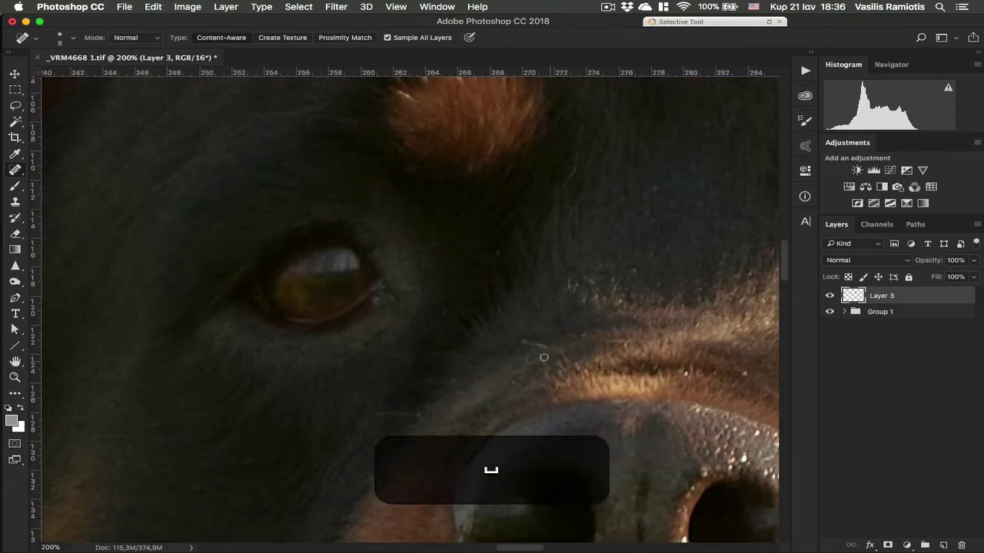
{"action": "left_click_drag", "start_coordinate": [515, 341], "coordinate": [513, 342]}
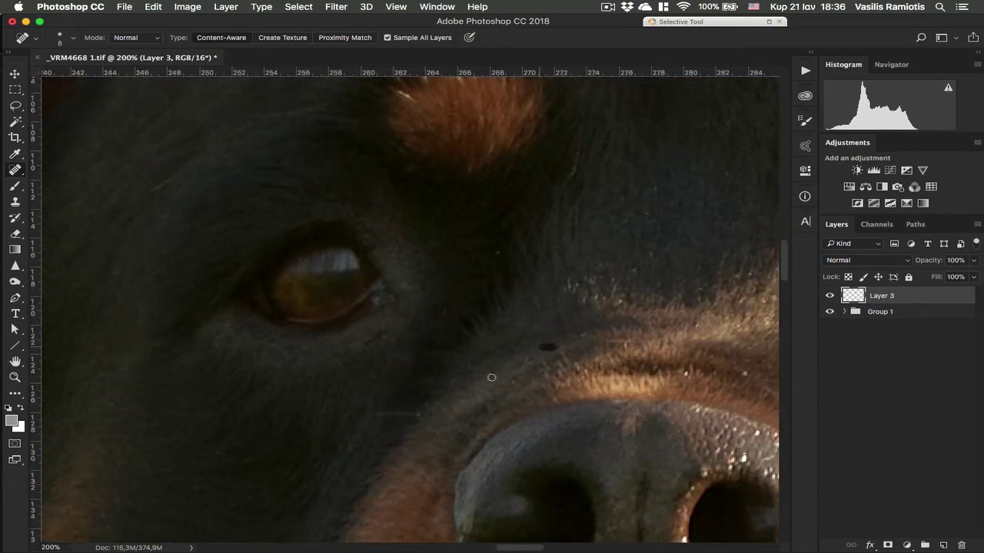
{"action": "mouse_move", "coordinate": [409, 414]}
{"action": "left_mouse_down"}
{"action": "mouse_move", "coordinate": [365, 417]}
{"action": "mouse_move", "coordinate": [418, 410]}
{"action": "left_mouse_up"}
Step: Heal the stray hairs in and around the reddish brow spot above the shaded eye
{"action": "key", "text": "space"}
{"action": "left_click_drag", "start_coordinate": [516, 187], "coordinate": [441, 378]}
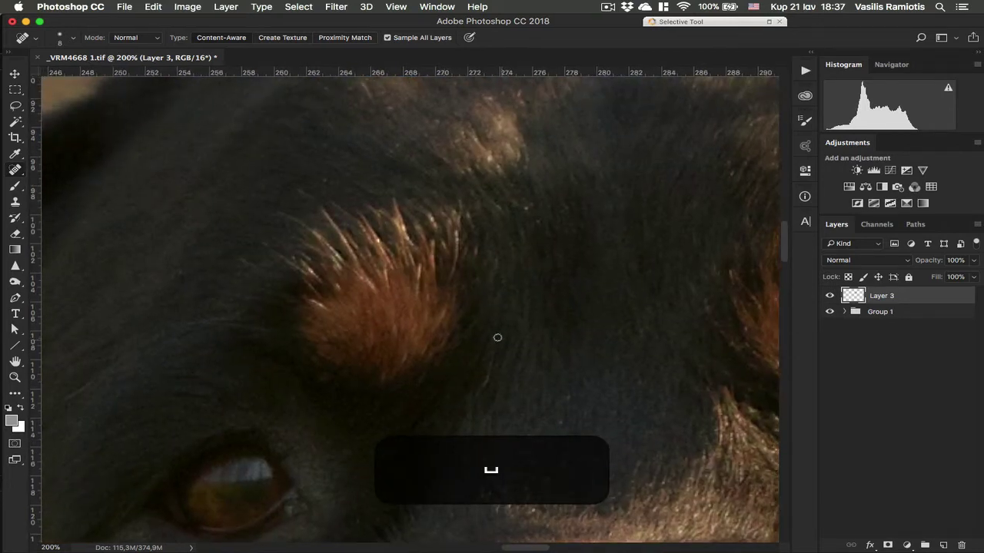
{"action": "left_click_drag", "start_coordinate": [496, 338], "coordinate": [481, 388]}
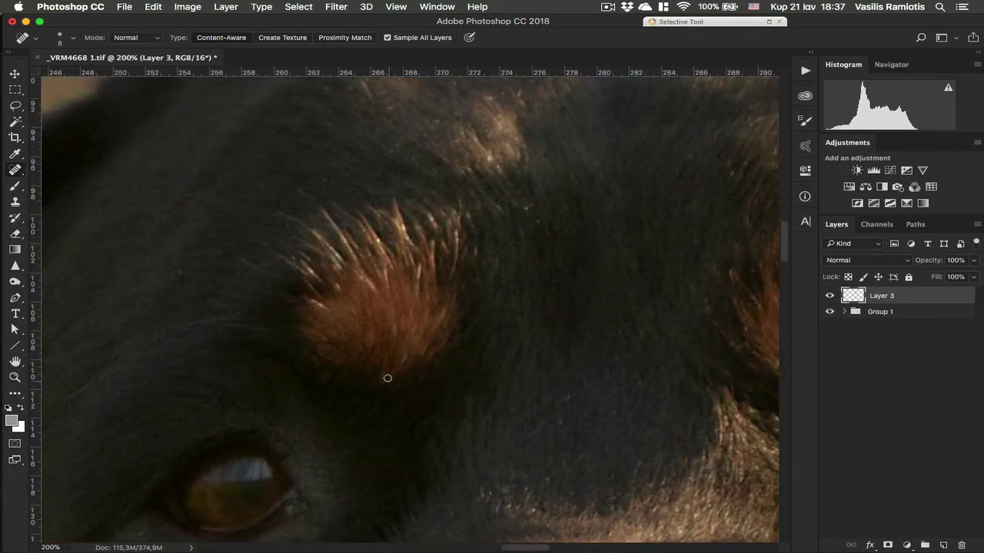
{"action": "left_click_drag", "start_coordinate": [418, 277], "coordinate": [420, 292]}
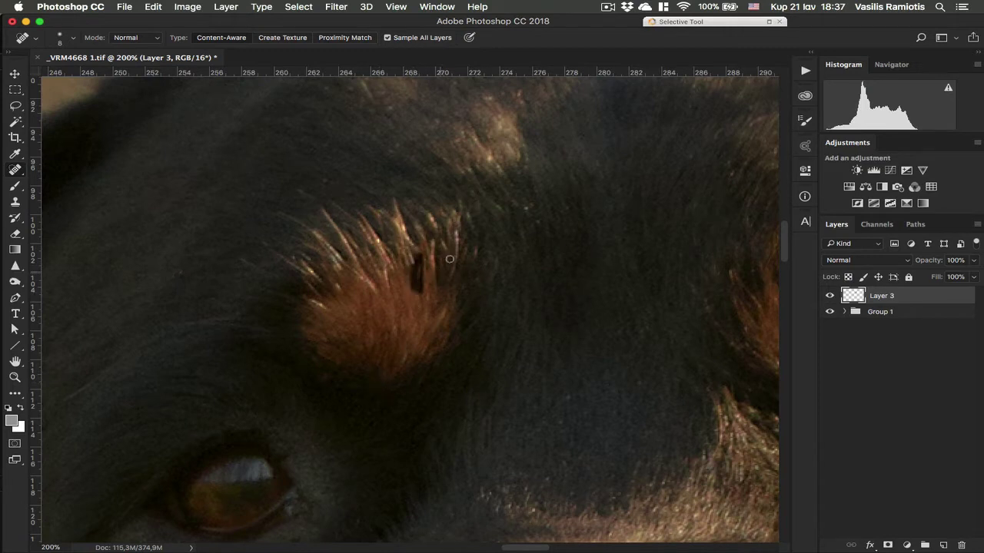
{"action": "left_click_drag", "start_coordinate": [459, 225], "coordinate": [453, 280]}
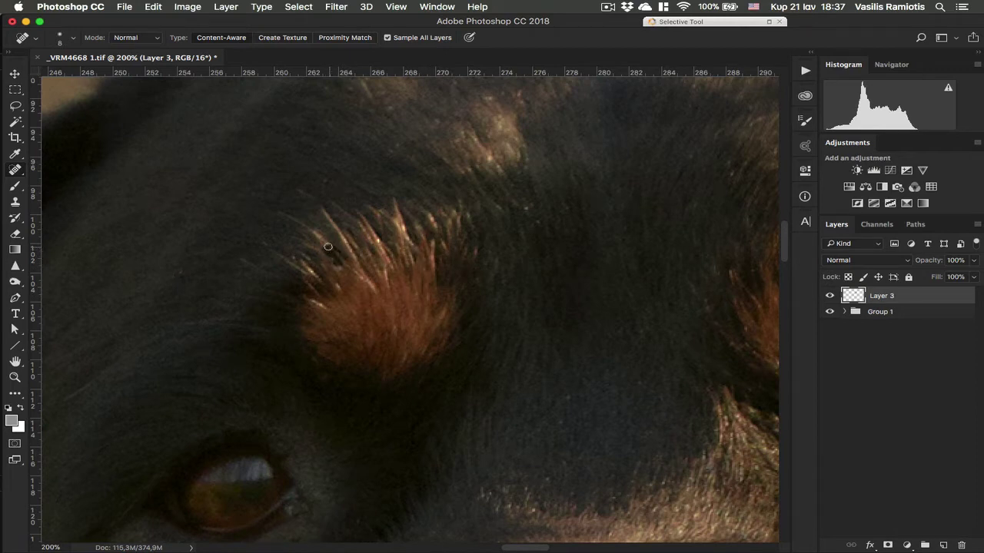
{"action": "mouse_move", "coordinate": [330, 245]}
{"action": "left_mouse_down"}
{"action": "mouse_move", "coordinate": [343, 224]}
{"action": "mouse_move", "coordinate": [336, 213]}
{"action": "left_mouse_up"}
{"action": "left_click_drag", "start_coordinate": [394, 202], "coordinate": [396, 222]}
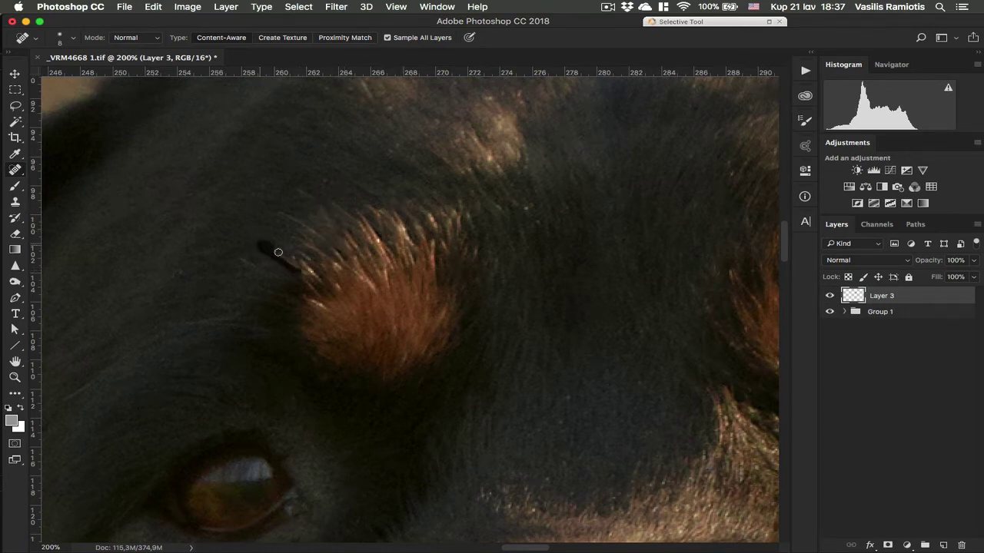
{"action": "left_click_drag", "start_coordinate": [278, 253], "coordinate": [280, 258]}
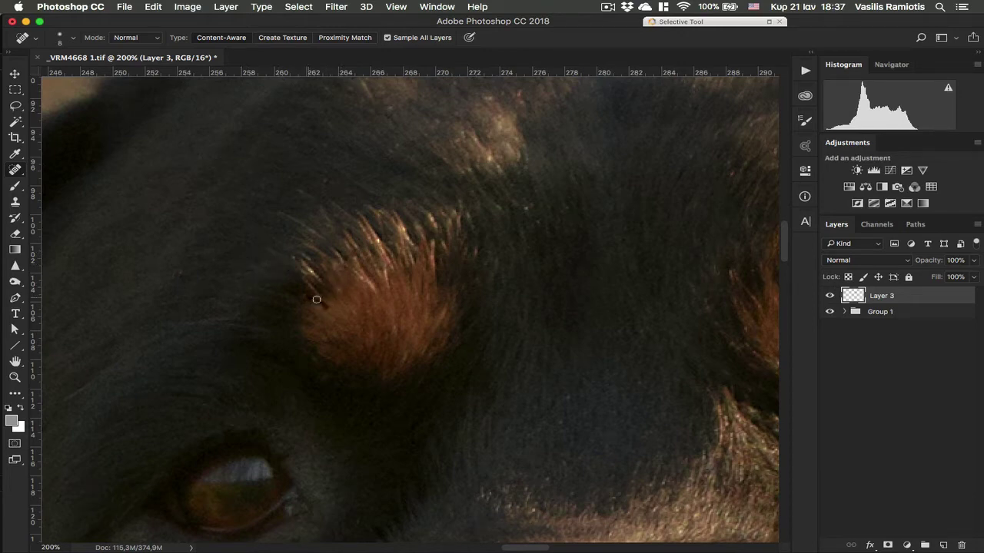
Step: Heal the bright specks on the bridge above the nose, enlarging the Spot Healing Brush to 13 px
{"action": "key", "text": "super+minus"}
{"action": "key", "text": "super+minus"}
{"action": "key", "text": "super+minus"}
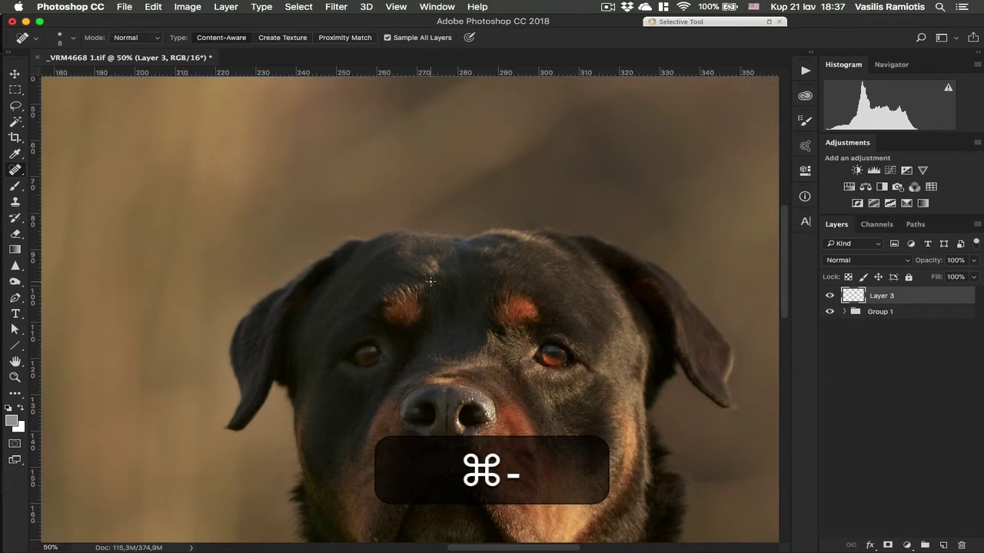
{"action": "key", "text": "super+equal"}
{"action": "key", "text": "super+equal"}
{"action": "key", "text": "super+equal"}
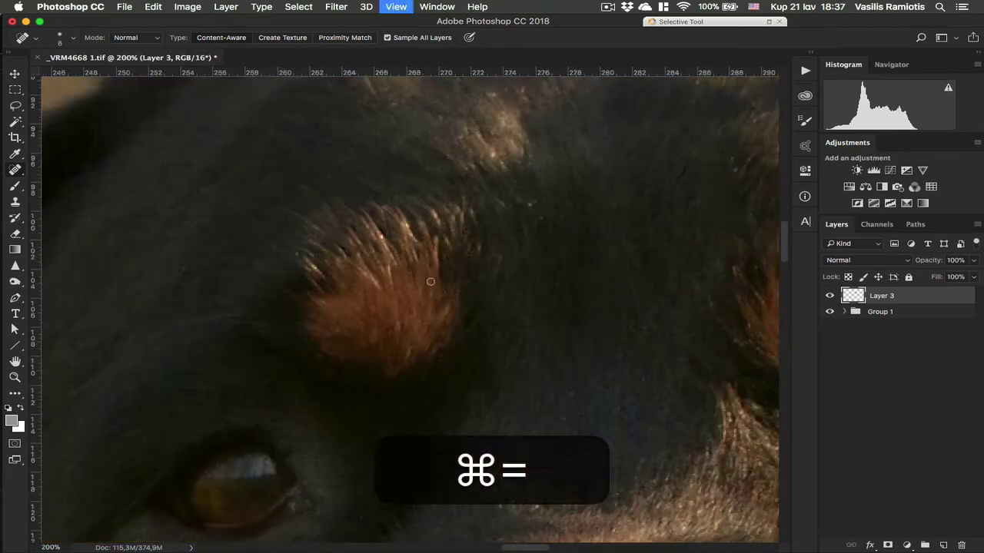
{"action": "key", "text": "space"}
{"action": "left_click_drag", "start_coordinate": [650, 488], "coordinate": [387, 226]}
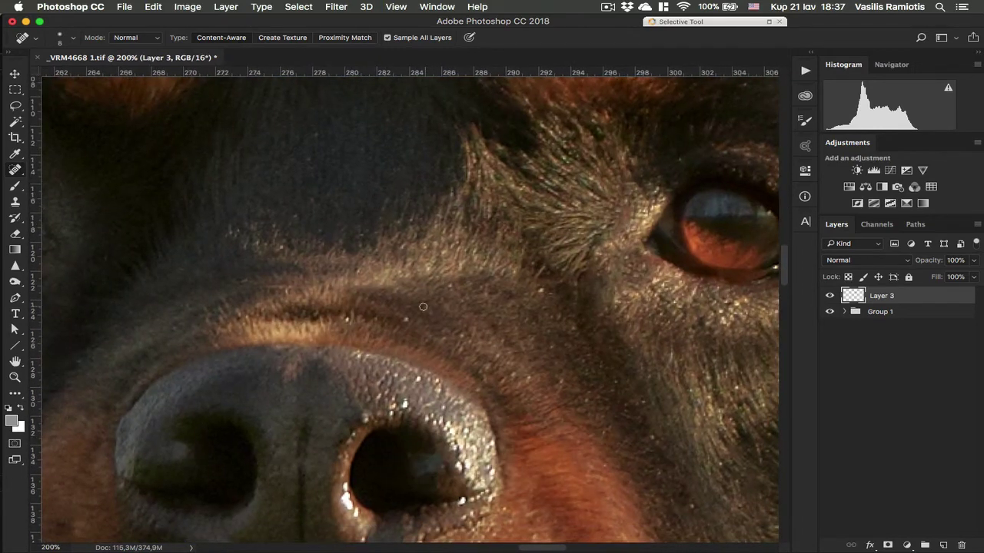
{"action": "left_click", "coordinate": [405, 320]}
{"action": "left_click_drag", "start_coordinate": [435, 323], "coordinate": [350, 325]}
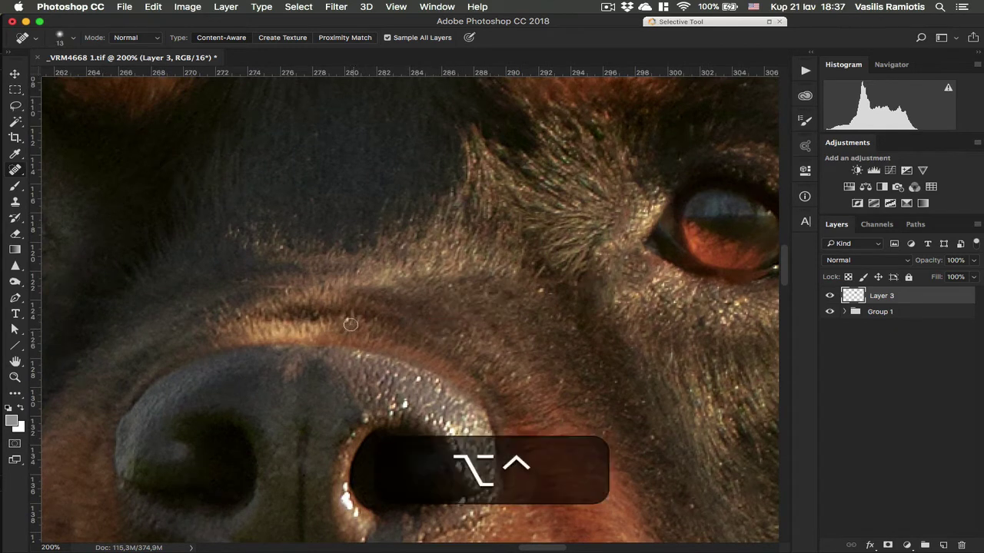
{"action": "left_click", "coordinate": [450, 285]}
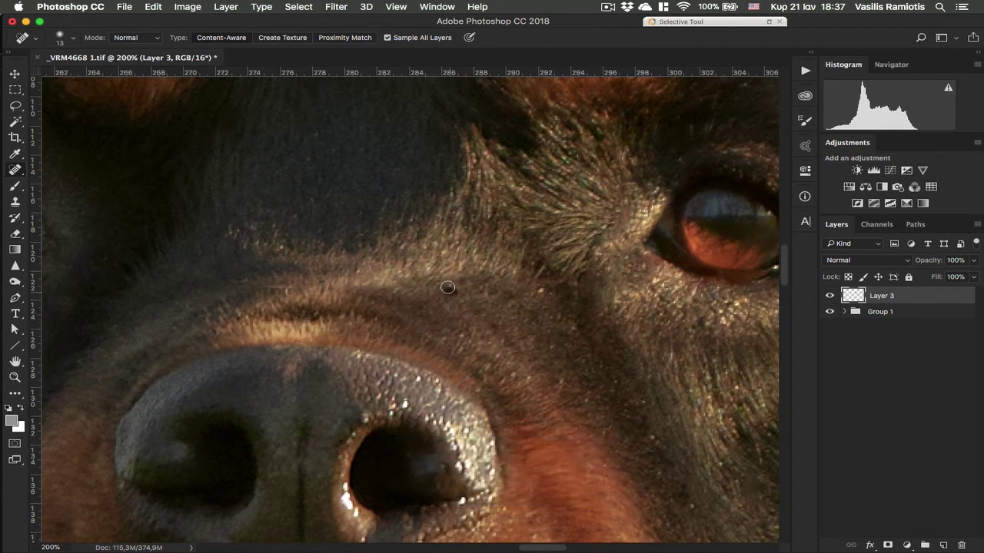
Step: Heal the specks and light hairs on the fur beside the inner corner of the brighter eye
{"action": "left_click", "coordinate": [546, 291]}
{"action": "left_click_drag", "start_coordinate": [629, 202], "coordinate": [612, 233]}
{"action": "mouse_move", "coordinate": [673, 169]}
{"action": "left_mouse_down"}
{"action": "mouse_move", "coordinate": [653, 190]}
{"action": "mouse_move", "coordinate": [643, 212]}
{"action": "left_mouse_up"}
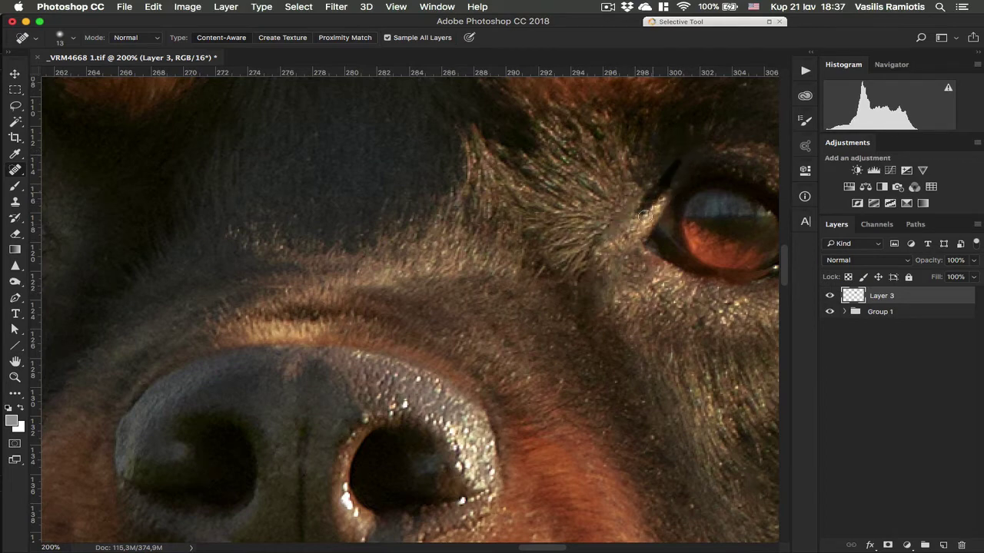
Step: Heal the fine dark hair on the reddish muzzle fur beside the nose
{"action": "key", "text": "super+minus"}
{"action": "key", "text": "super+minus"}
{"action": "key", "text": "super+minus"}
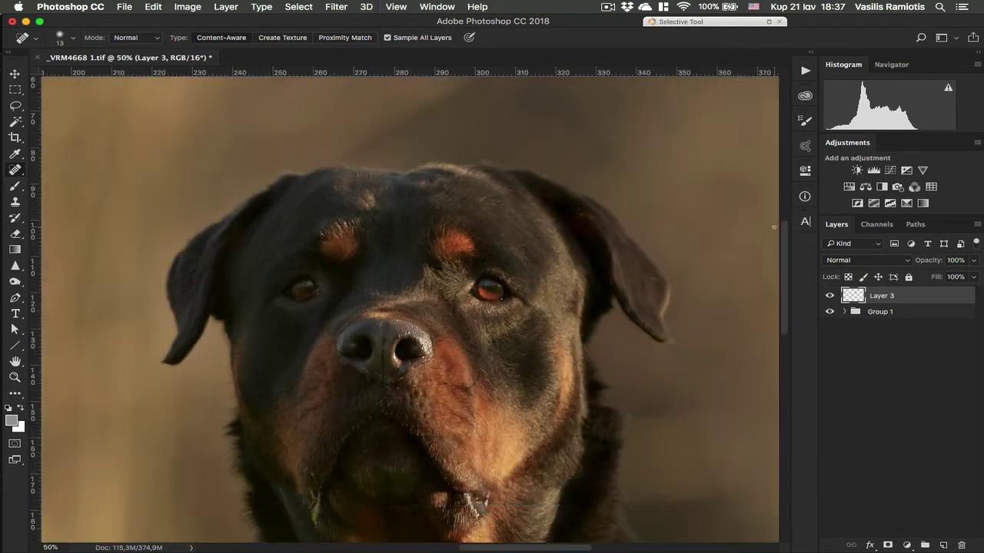
{"action": "key", "text": "super+equal"}
{"action": "key", "text": "super+equal"}
{"action": "key", "text": "super+equal"}
{"action": "key", "text": "super+space"}
{"action": "left_click_drag", "start_coordinate": [643, 423], "coordinate": [528, 201]}
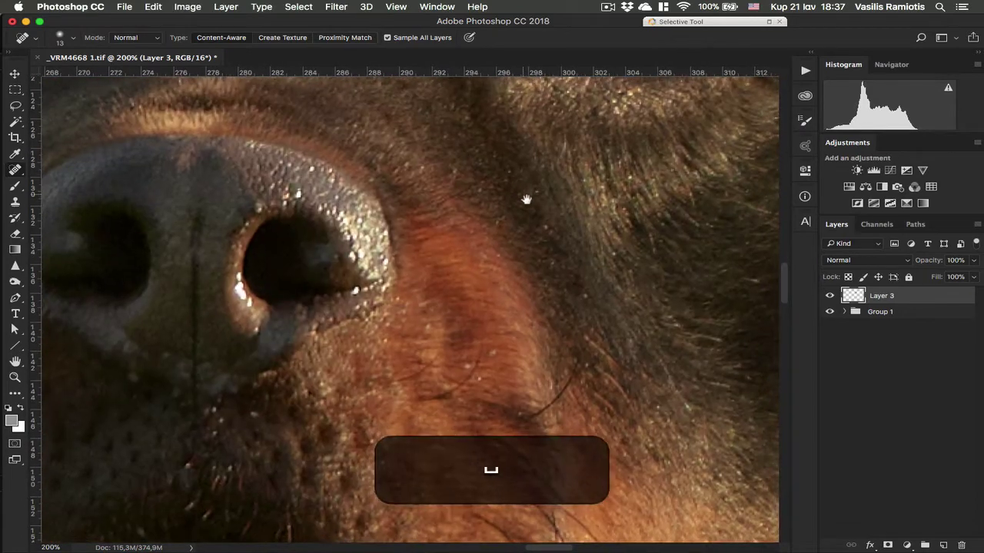
{"action": "mouse_move", "coordinate": [473, 374]}
{"action": "left_mouse_down"}
{"action": "mouse_move", "coordinate": [461, 368]}
{"action": "mouse_move", "coordinate": [483, 376]}
{"action": "left_mouse_up"}
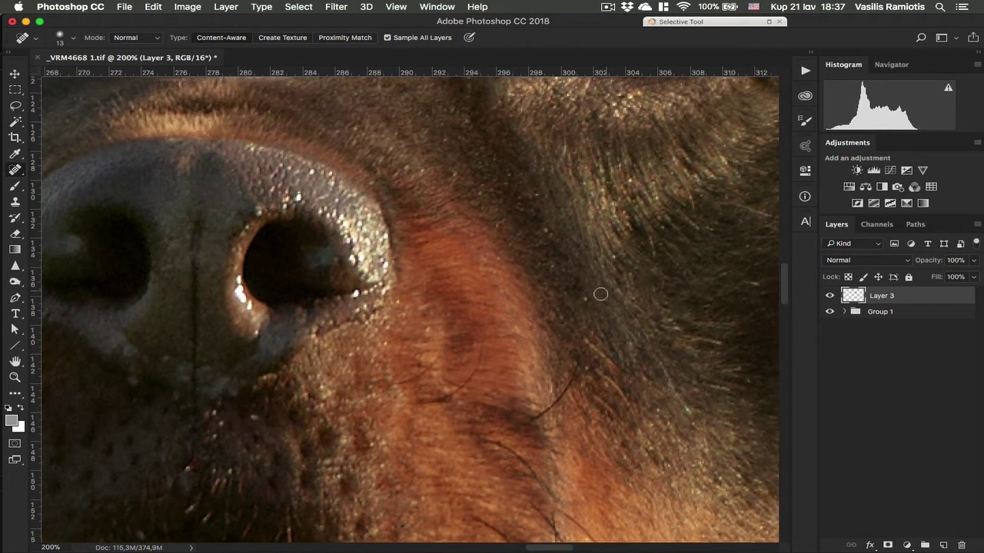
Step: Heal the light stray hairs on the dark chin area and beside the sunlit lip
{"action": "key", "text": "space"}
{"action": "left_click_drag", "start_coordinate": [690, 330], "coordinate": [528, 314]}
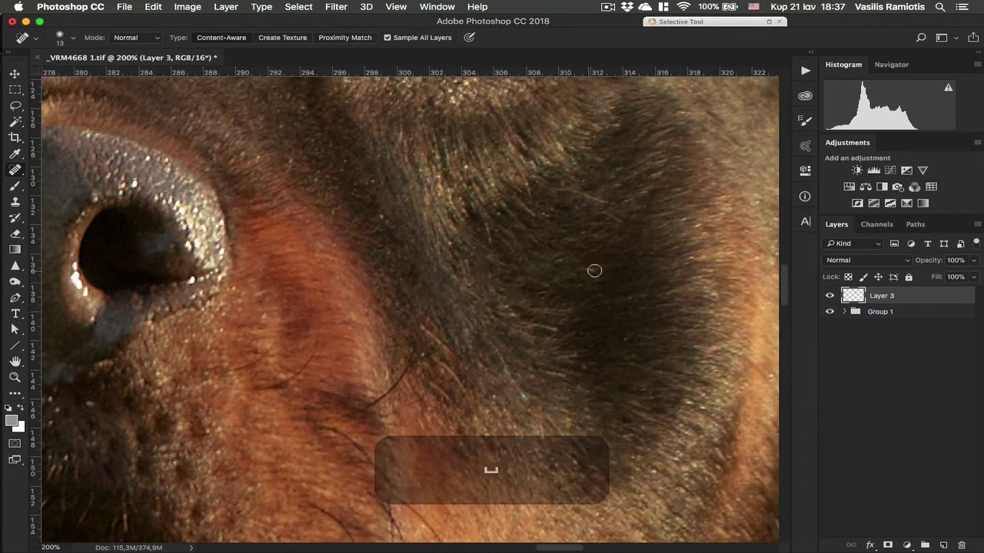
{"action": "mouse_move", "coordinate": [570, 271]}
{"action": "left_mouse_down"}
{"action": "mouse_move", "coordinate": [589, 270]}
{"action": "mouse_move", "coordinate": [518, 110]}
{"action": "left_mouse_up"}
{"action": "key", "text": "space"}
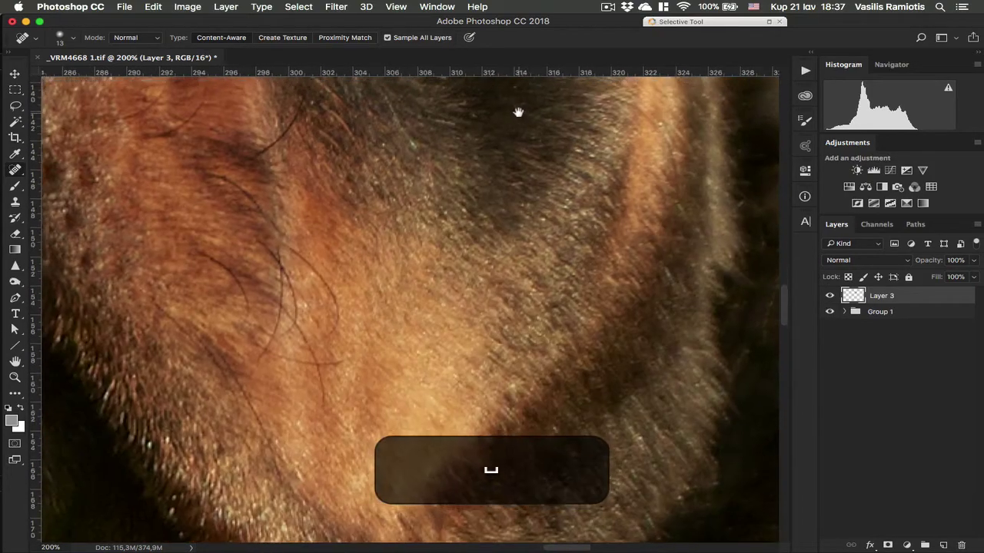
{"action": "left_click_drag", "start_coordinate": [643, 385], "coordinate": [539, 127]}
{"action": "left_click_drag", "start_coordinate": [468, 304], "coordinate": [512, 158]}
{"action": "left_click_drag", "start_coordinate": [299, 444], "coordinate": [694, 323]}
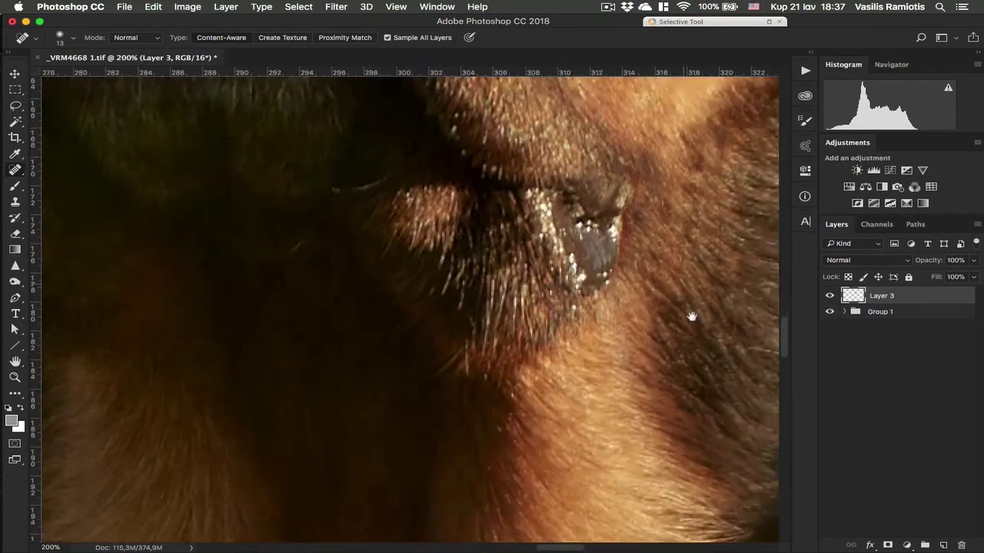
{"action": "left_click_drag", "start_coordinate": [439, 317], "coordinate": [583, 457]}
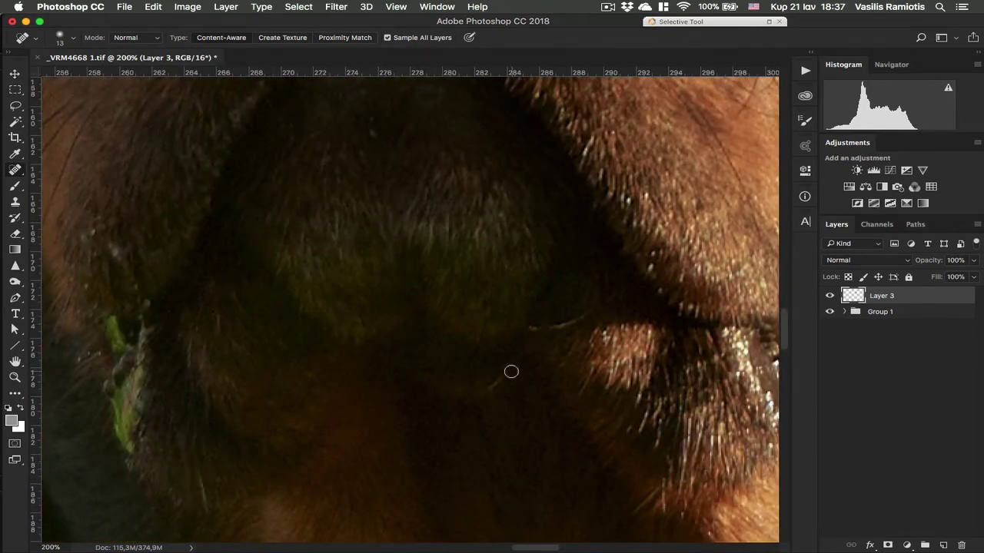
{"action": "mouse_move", "coordinate": [524, 333]}
{"action": "left_mouse_down"}
{"action": "mouse_move", "coordinate": [589, 308]}
{"action": "mouse_move", "coordinate": [512, 326]}
{"action": "left_mouse_up"}
{"action": "left_click_drag", "start_coordinate": [652, 254], "coordinate": [647, 282]}
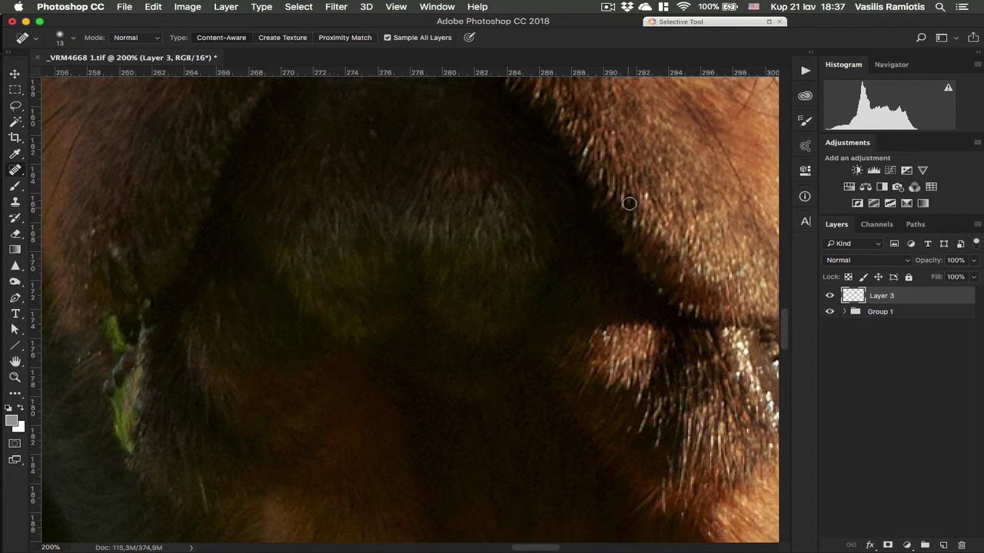
Step: Heal the light stray hair below the green-stained corner of the mouth
{"action": "key", "text": "space"}
{"action": "left_click_drag", "start_coordinate": [591, 121], "coordinate": [579, 175]}
{"action": "left_click_drag", "start_coordinate": [316, 350], "coordinate": [654, 254]}
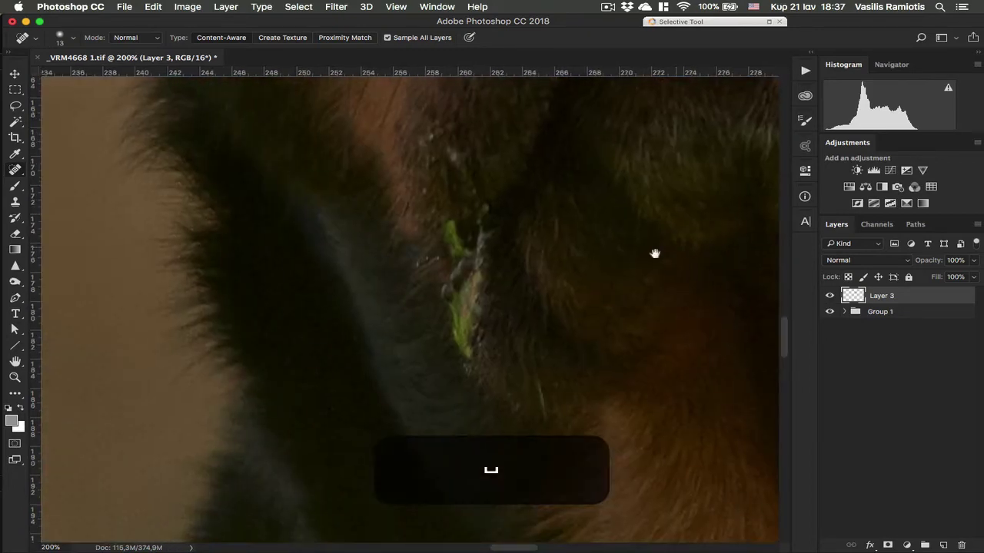
{"action": "left_click_drag", "start_coordinate": [540, 385], "coordinate": [551, 444]}
Step: Add a Hue/Saturation adjustment layer above the healing layer
{"action": "key", "text": "super+minus"}
{"action": "key", "text": "super+minus"}
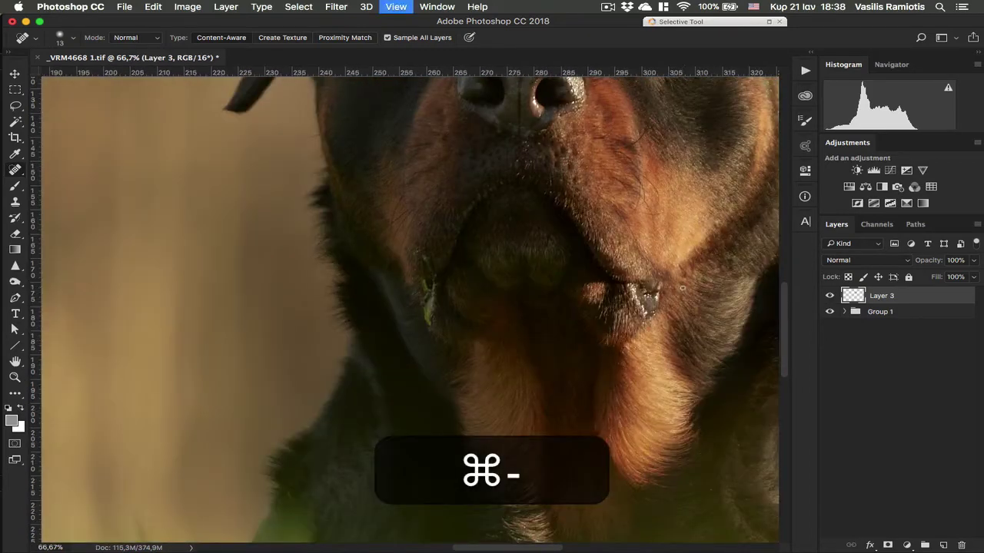
{"action": "key", "text": "super+equal"}
{"action": "key", "text": "space"}
{"action": "left_click_drag", "start_coordinate": [725, 285], "coordinate": [610, 385]}
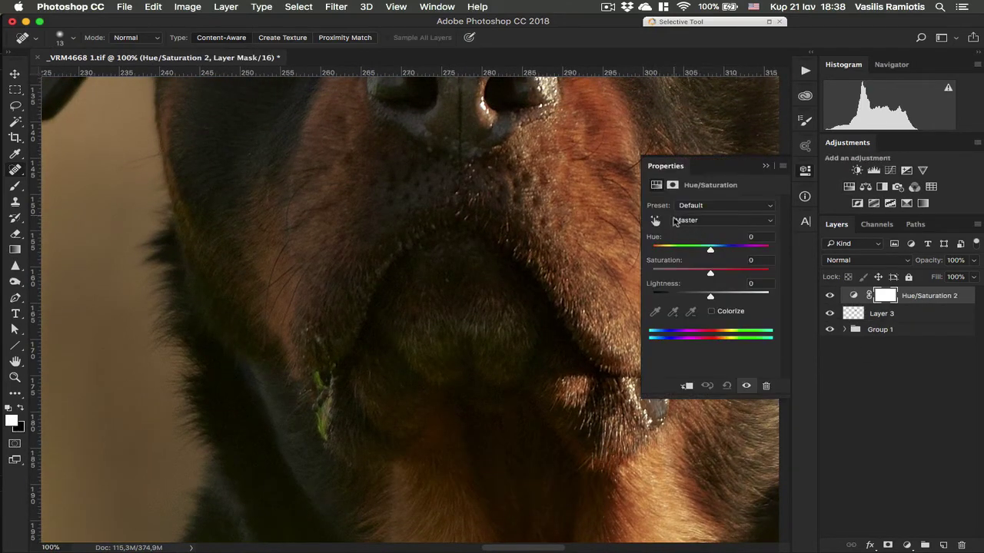
Step: Target the yellows from the green stain at the mouth corner, setting their saturation to -68 and lightness to -34
{"action": "left_click", "coordinate": [655, 221]}
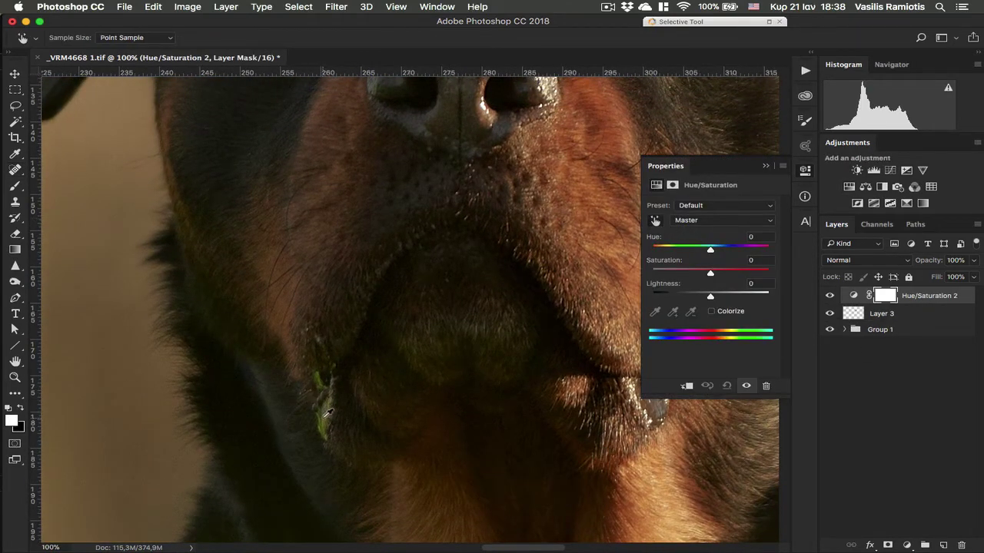
{"action": "left_click_drag", "start_coordinate": [321, 408], "coordinate": [280, 433]}
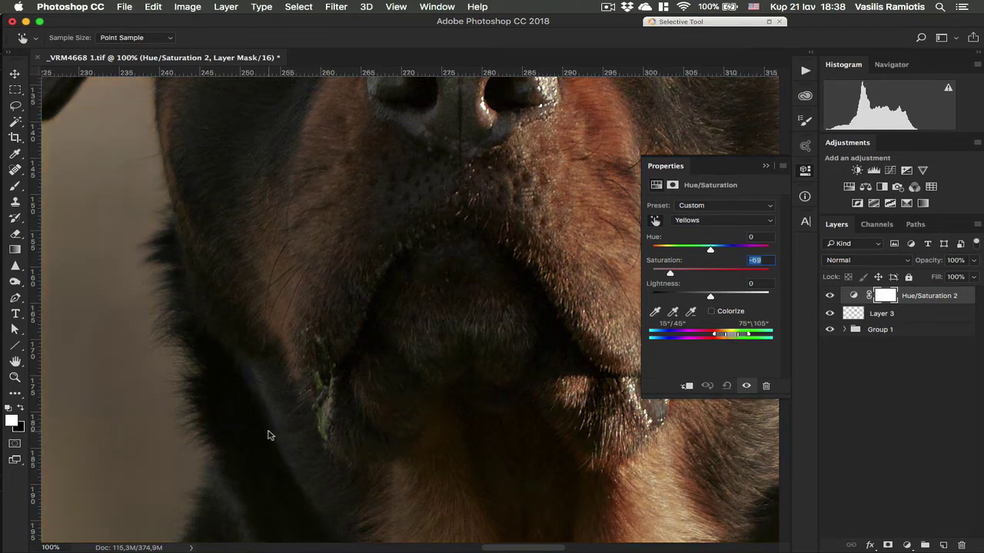
{"action": "left_click_drag", "start_coordinate": [706, 297], "coordinate": [692, 297]}
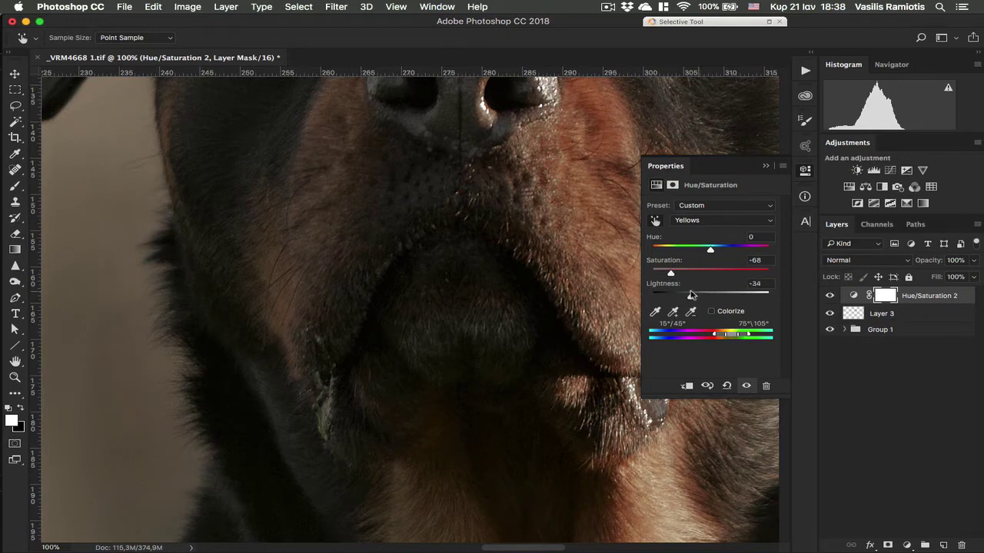
Step: Invert the Hue/Saturation 2 layer's mask to black to hide the adjustment
{"action": "key", "text": "super+0"}
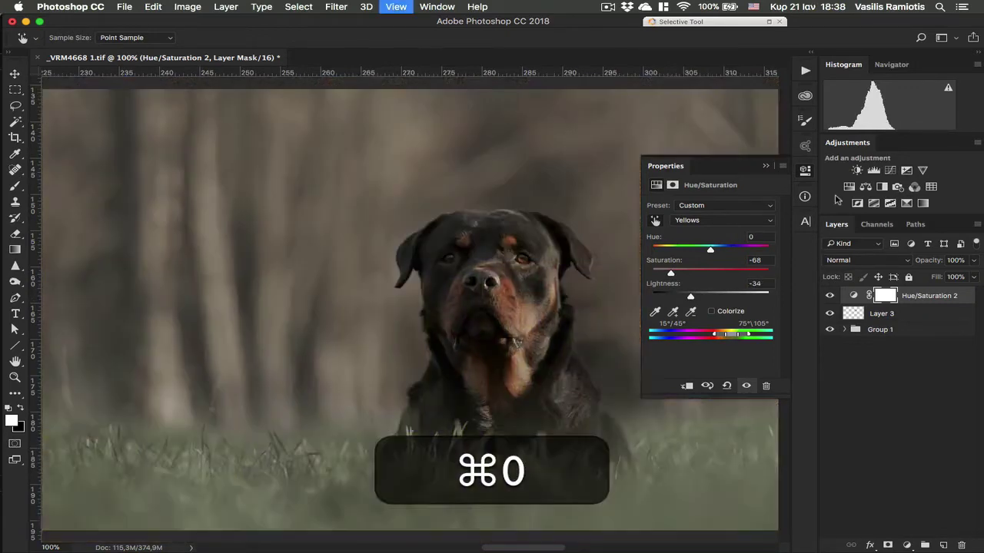
{"action": "key", "text": "super+equal"}
{"action": "key", "text": "super+equal"}
{"action": "key", "text": "super+equal"}
{"action": "key", "text": "super+equal"}
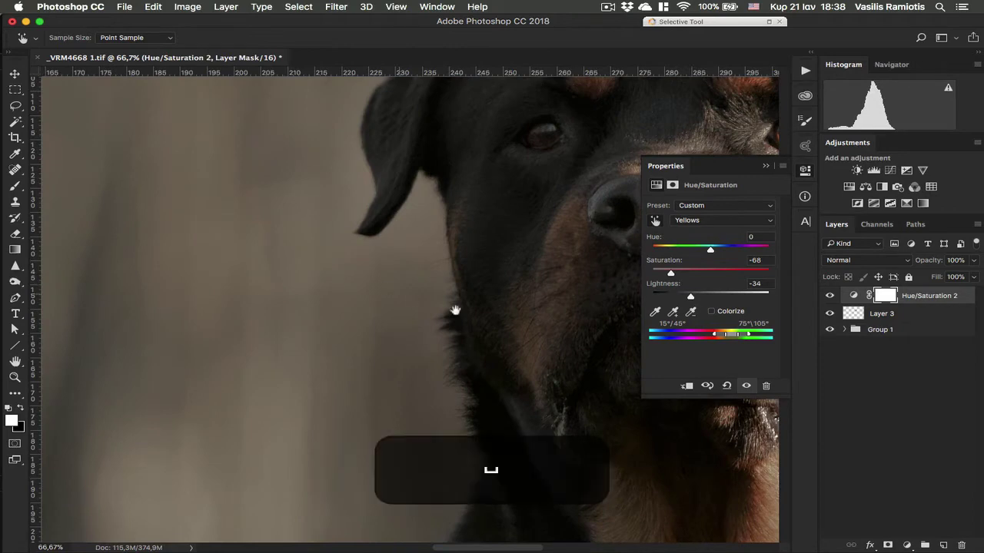
{"action": "left_click_drag", "start_coordinate": [450, 307], "coordinate": [345, 268]}
{"action": "left_click", "coordinate": [765, 166]}
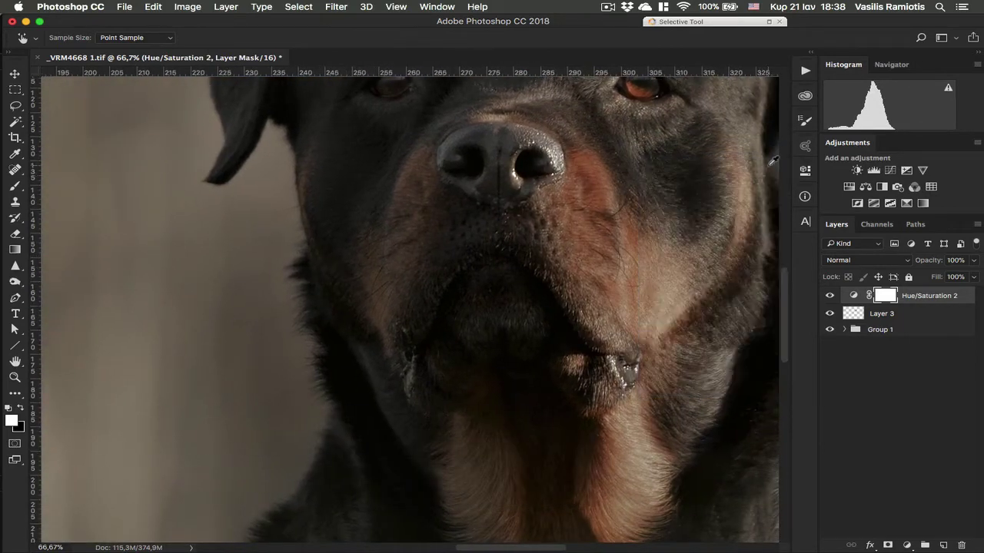
{"action": "key", "text": "super+i"}
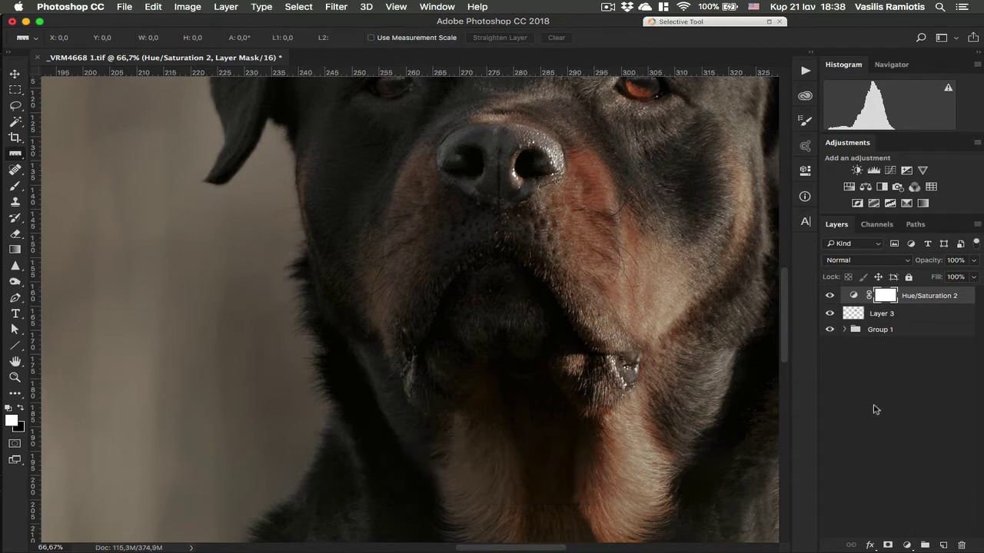
{"action": "key", "text": "super+i"}
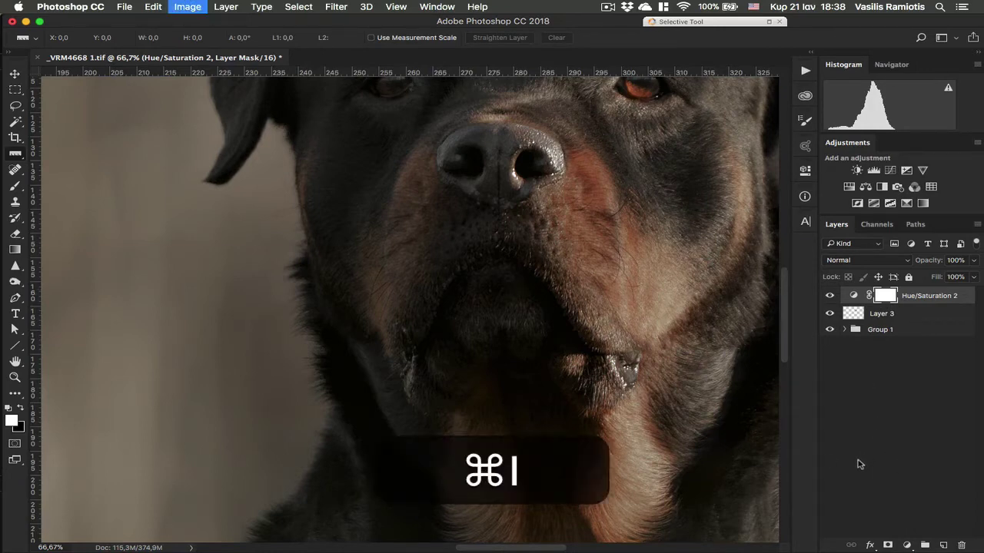
Step: Paint white on the mask over the dark chin and the green-stained mouth corner at 65% opacity and 10% flow
{"action": "key", "text": "super+b"}
{"action": "key", "text": "b"}
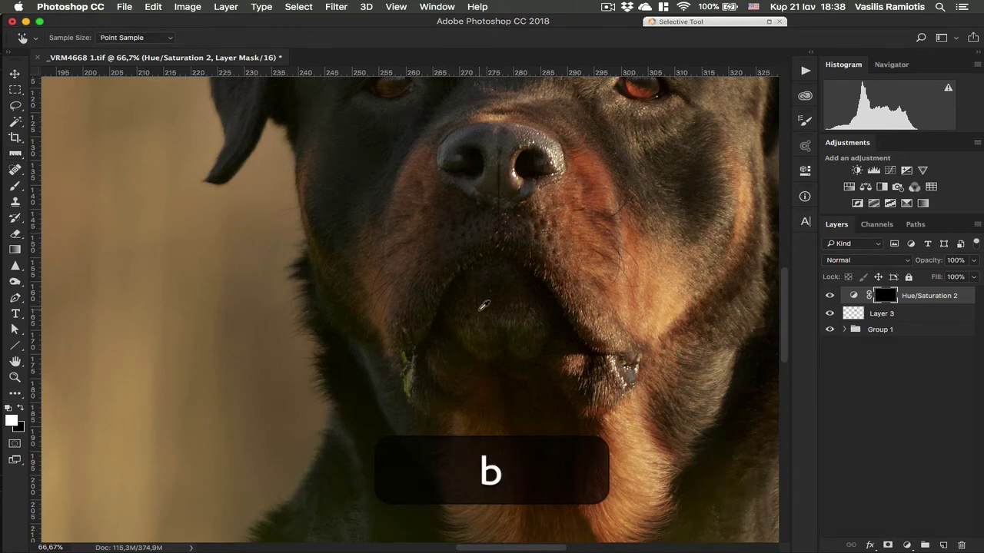
{"action": "left_click_drag", "start_coordinate": [492, 314], "coordinate": [494, 330]}
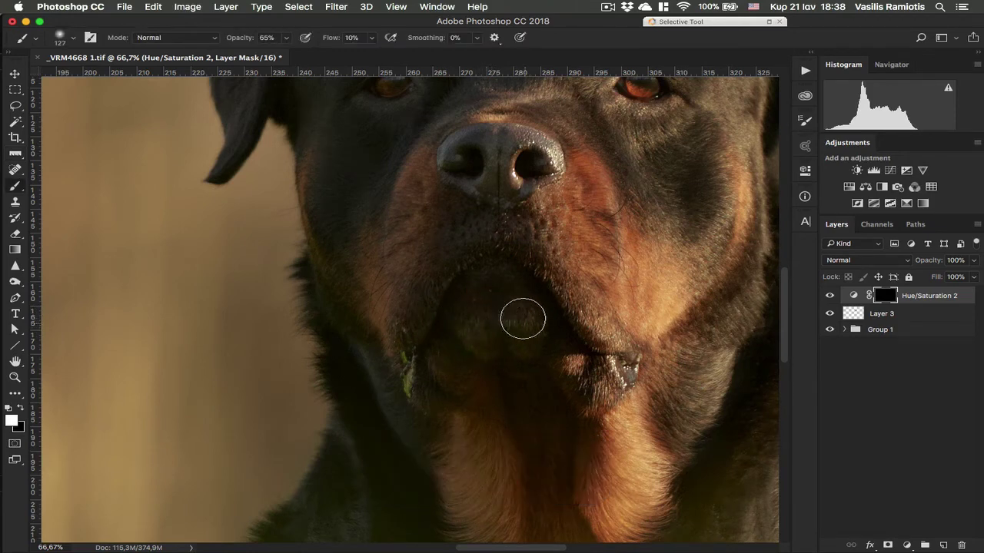
{"action": "key", "text": "x"}
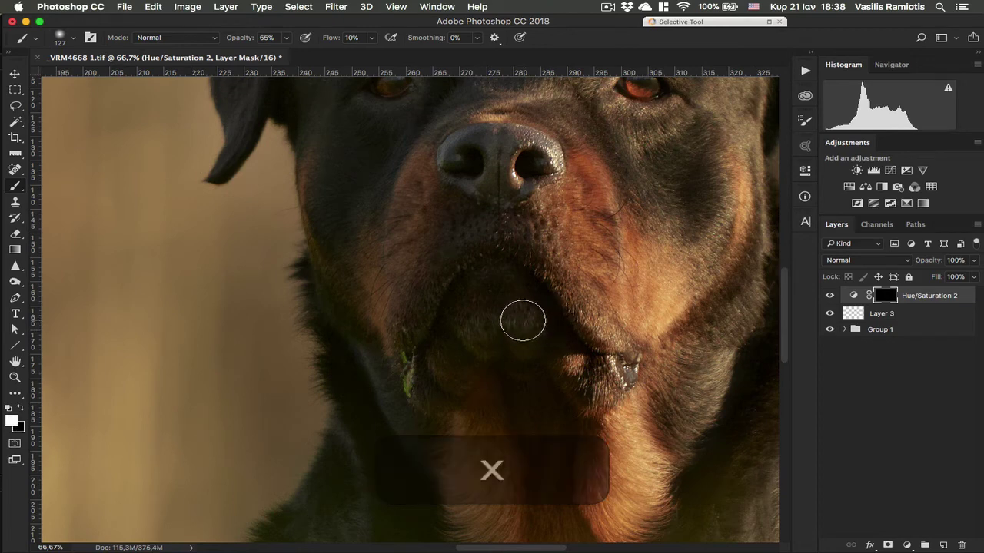
{"action": "mouse_move", "coordinate": [456, 389]}
{"action": "left_mouse_down"}
{"action": "mouse_move", "coordinate": [410, 369]}
{"action": "mouse_move", "coordinate": [409, 382]}
{"action": "mouse_move", "coordinate": [424, 382]}
{"action": "mouse_move", "coordinate": [417, 365]}
{"action": "left_mouse_up"}
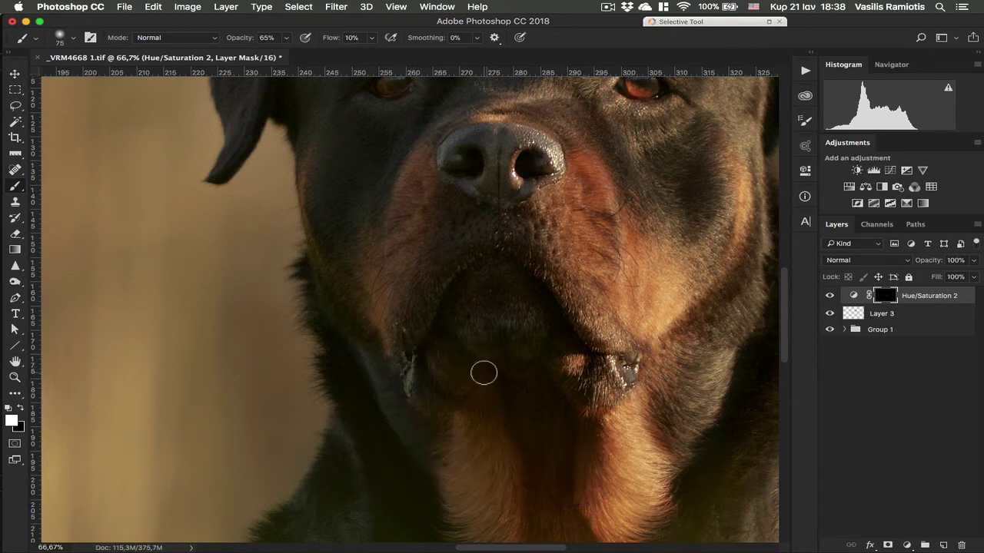
Step: Refine the mask over the remaining green stain at the mouth corner with a 35 px white brush
{"action": "key", "text": "super+equal"}
{"action": "key", "text": "super+equal"}
{"action": "left_click_drag", "start_coordinate": [431, 257], "coordinate": [385, 207]}
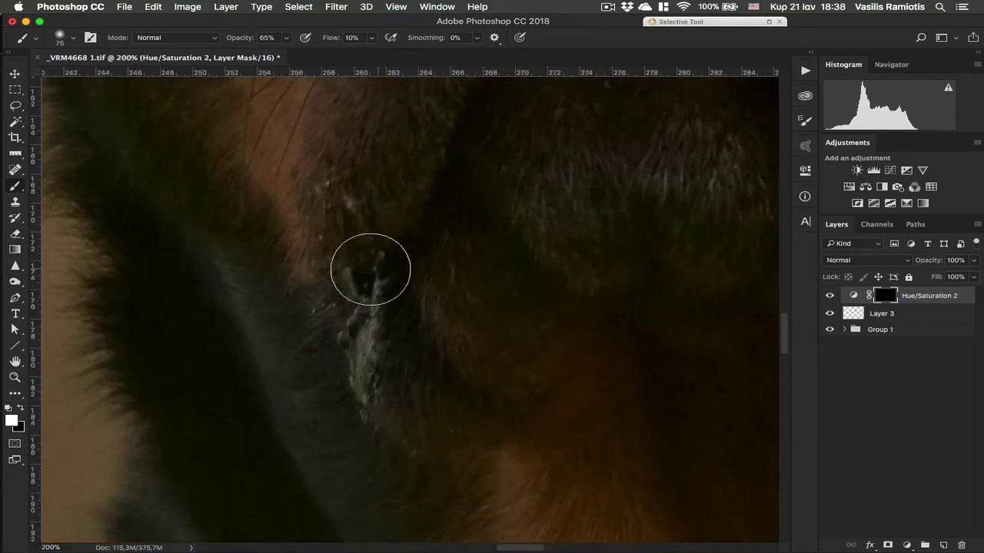
{"action": "mouse_move", "coordinate": [361, 274]}
{"action": "left_mouse_down"}
{"action": "mouse_move", "coordinate": [326, 279]}
{"action": "mouse_move", "coordinate": [364, 389]}
{"action": "mouse_move", "coordinate": [336, 308]}
{"action": "left_mouse_up"}
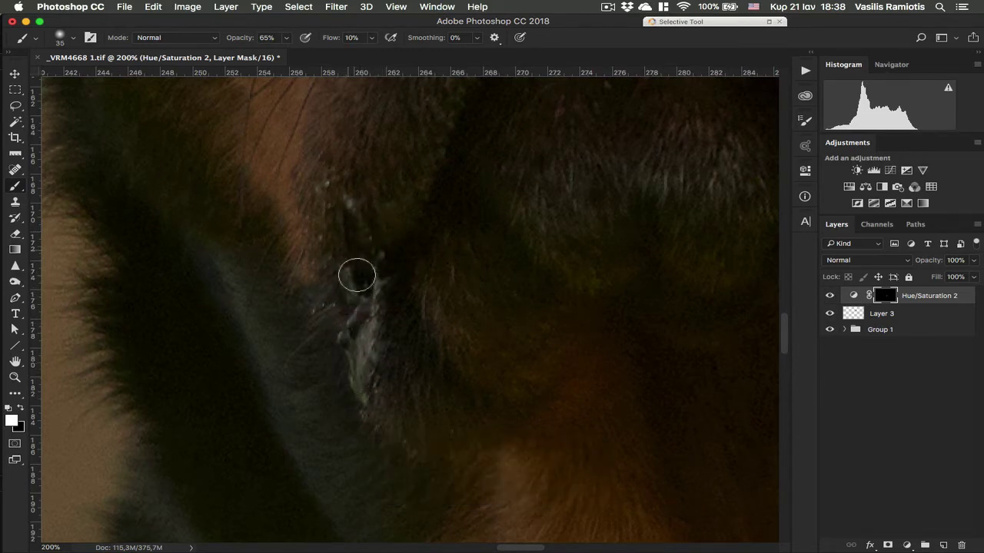
{"action": "key", "text": "space"}
{"action": "left_click_drag", "start_coordinate": [632, 215], "coordinate": [599, 294]}
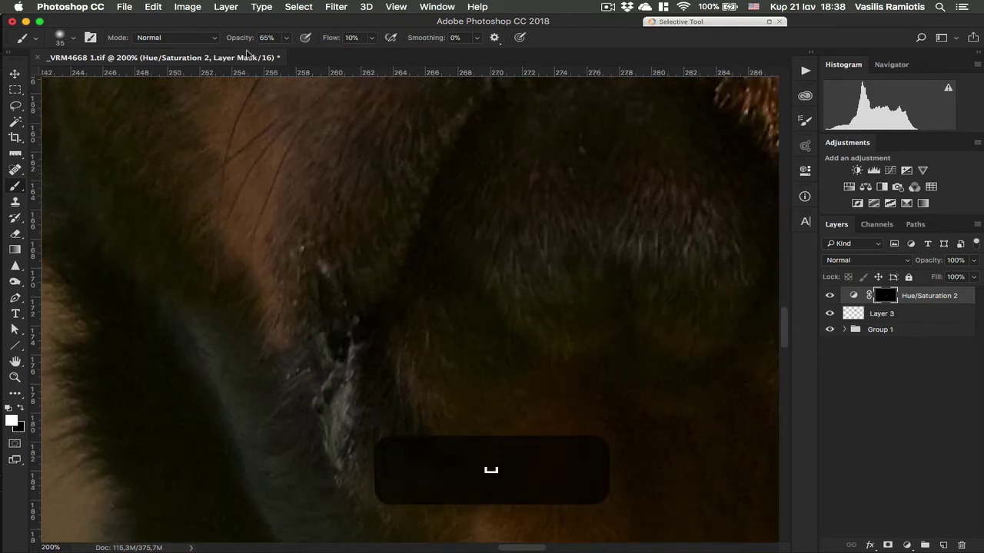
Step: Paint the adjustment into the dog's dark head and body fur with a brush up to 245 px, 100% opacity and 20% flow
{"action": "key", "text": "0"}
{"action": "left_click_drag", "start_coordinate": [335, 41], "coordinate": [342, 41]}
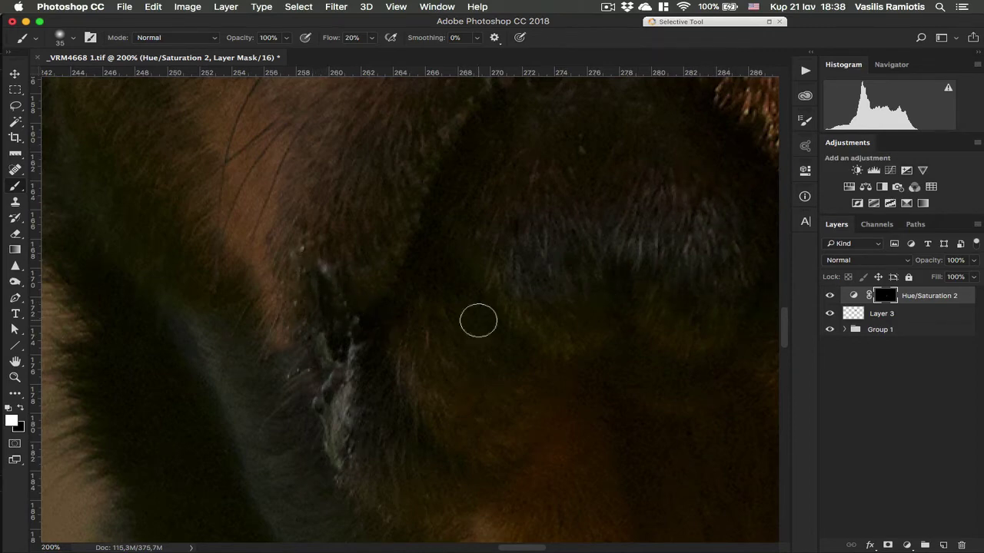
{"action": "key", "text": "super+minus"}
{"action": "key", "text": "super+minus"}
{"action": "key", "text": "super+minus"}
{"action": "key", "text": "super+minus"}
{"action": "key", "text": "super+minus"}
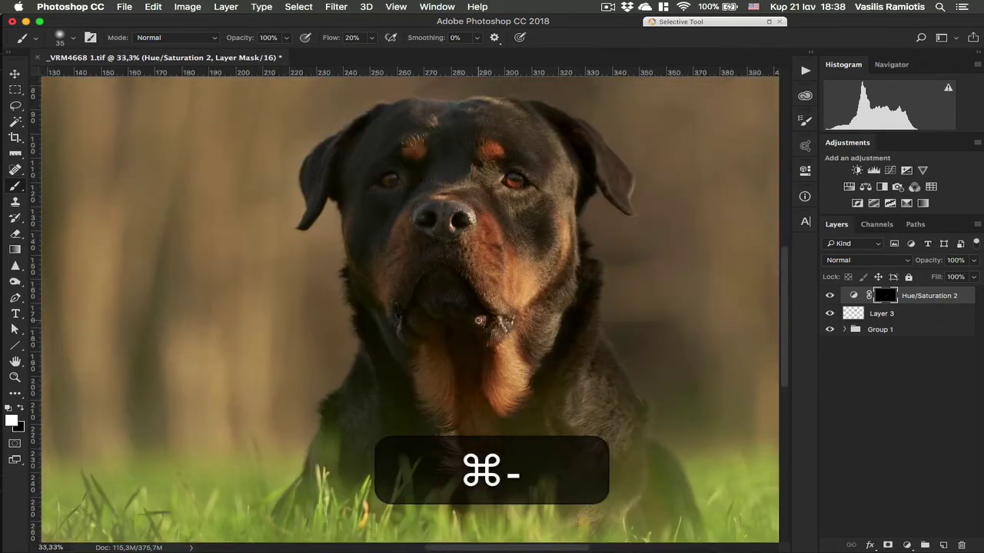
{"action": "key", "text": "b"}
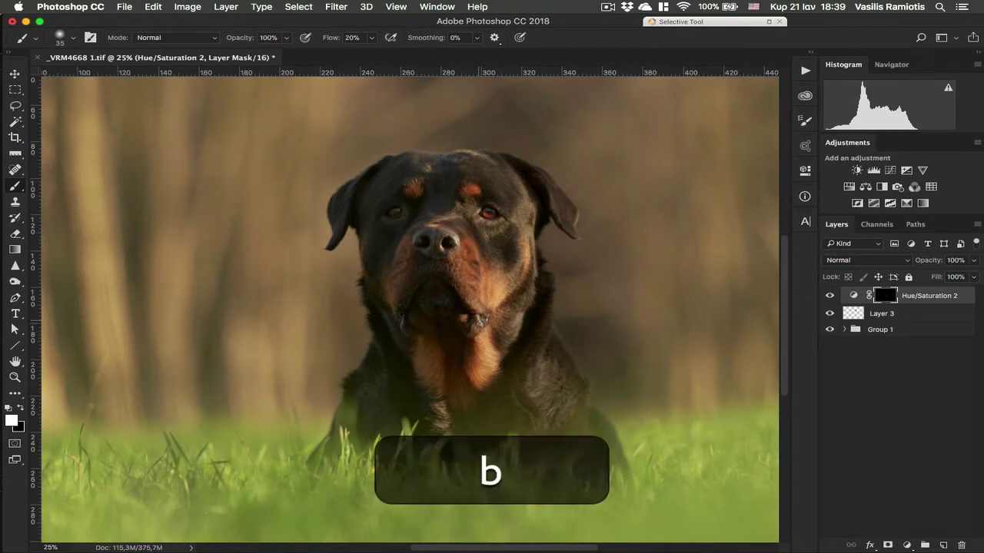
{"action": "left_click_drag", "start_coordinate": [466, 326], "coordinate": [520, 301]}
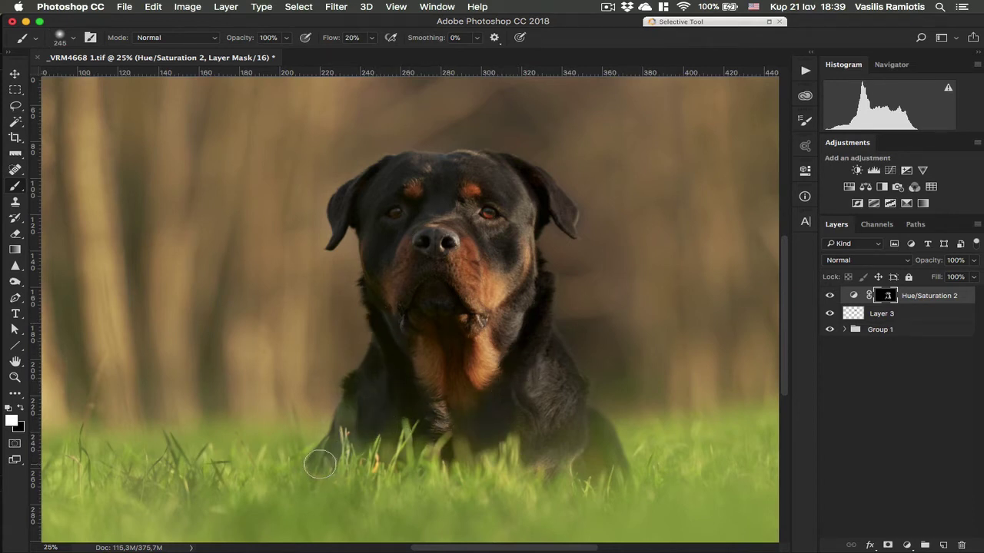
{"action": "key", "text": "x"}
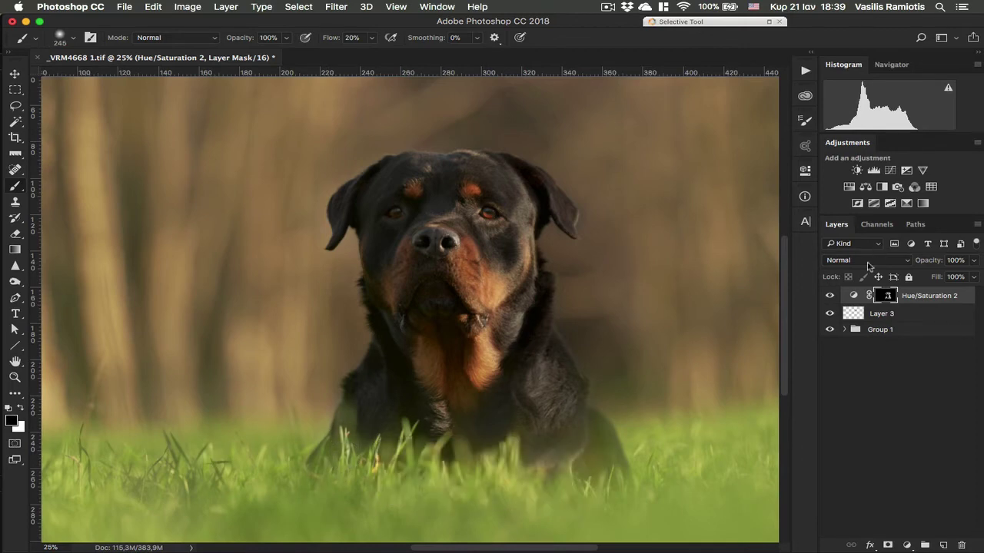
Step: Compare the whole image with and without the Hue/Saturation 2 adjustment
{"action": "left_click", "coordinate": [829, 296]}
{"action": "left_click", "coordinate": [830, 296]}
{"action": "key", "text": "super+minus"}
{"action": "key", "text": "super+equal"}
{"action": "key", "text": "super+minus"}
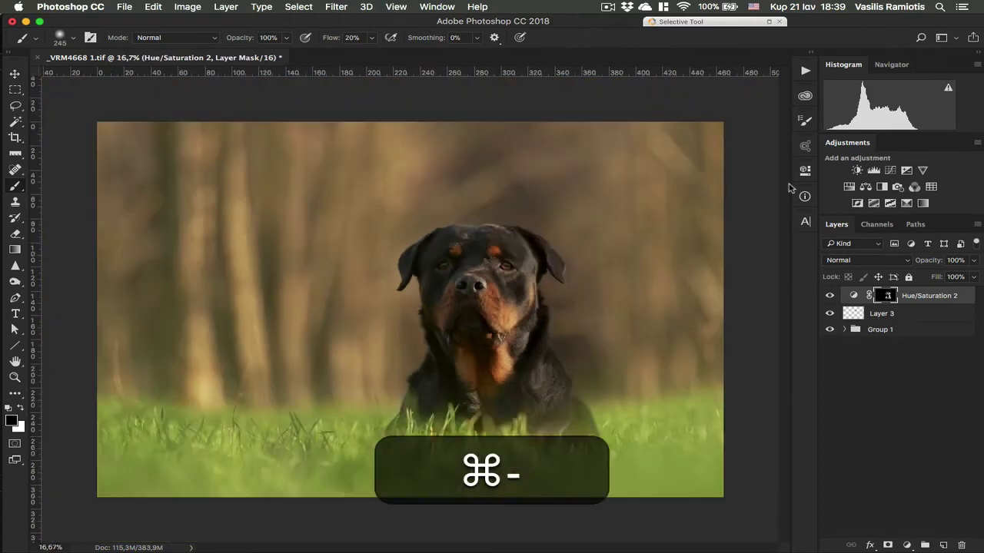
{"action": "left_click", "coordinate": [829, 298]}
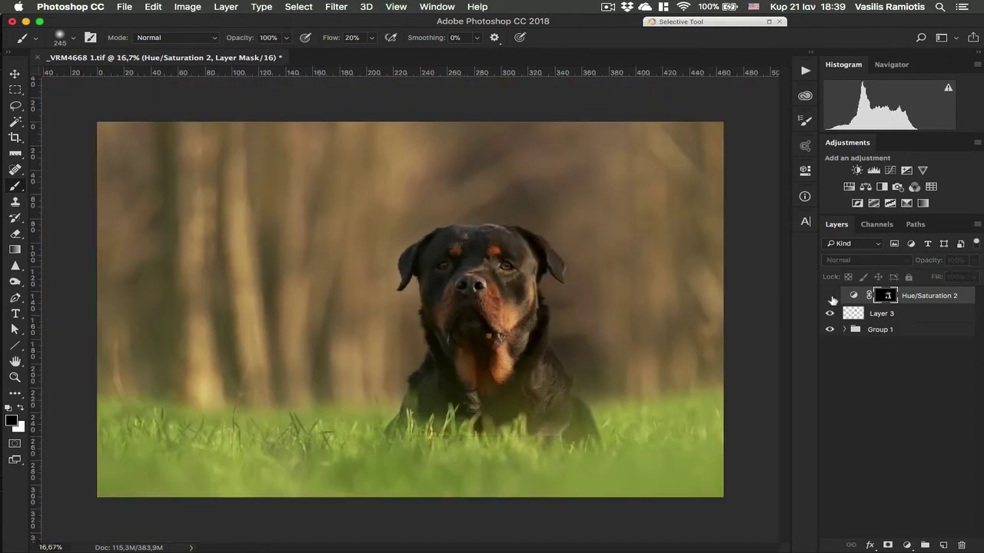
{"action": "left_click", "coordinate": [830, 298]}
{"action": "left_click", "coordinate": [830, 298]}
{"action": "left_click", "coordinate": [830, 298]}
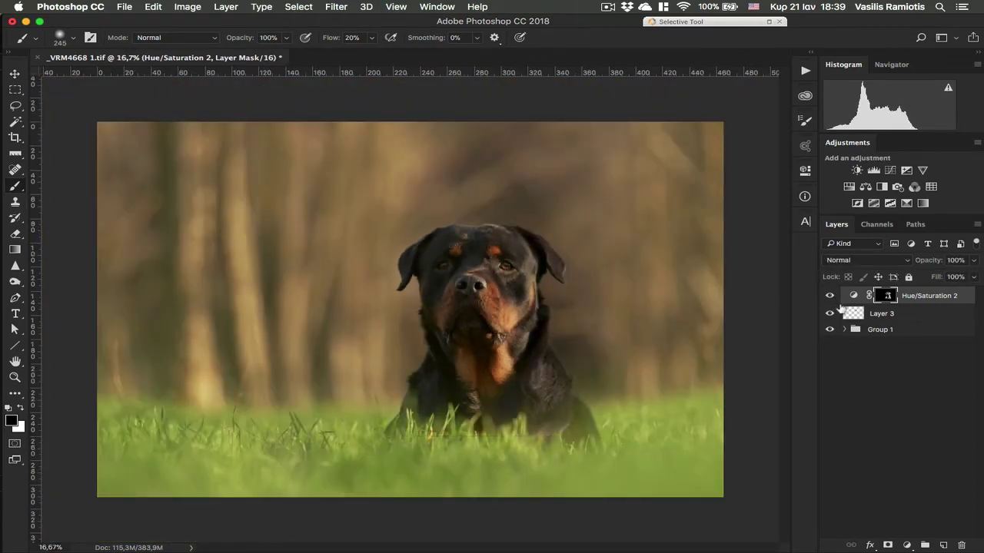
{"action": "left_click", "coordinate": [830, 299]}
{"action": "left_click", "coordinate": [830, 298]}
{"action": "left_click", "coordinate": [830, 298]}
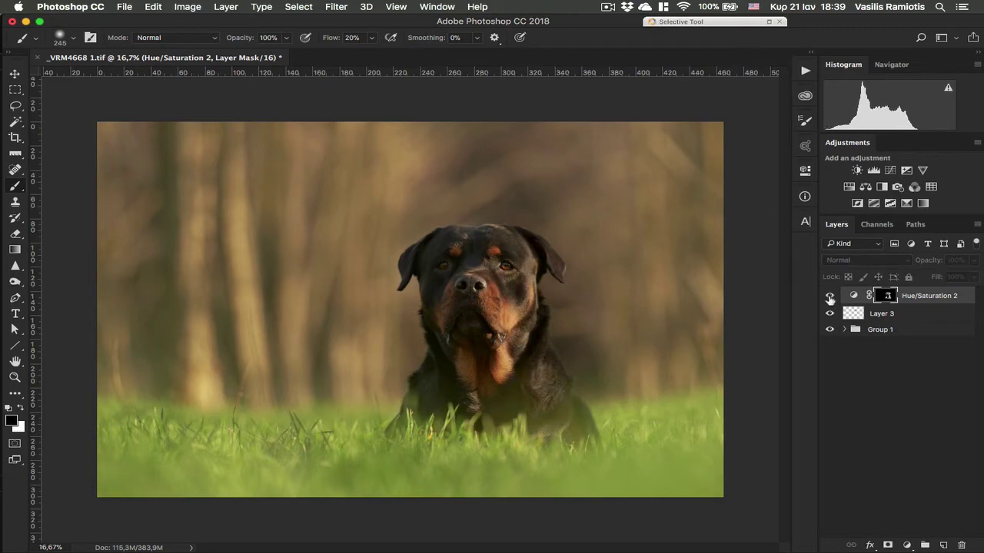
{"action": "left_click", "coordinate": [830, 298]}
{"action": "left_click", "coordinate": [830, 298]}
{"action": "left_click", "coordinate": [830, 298]}
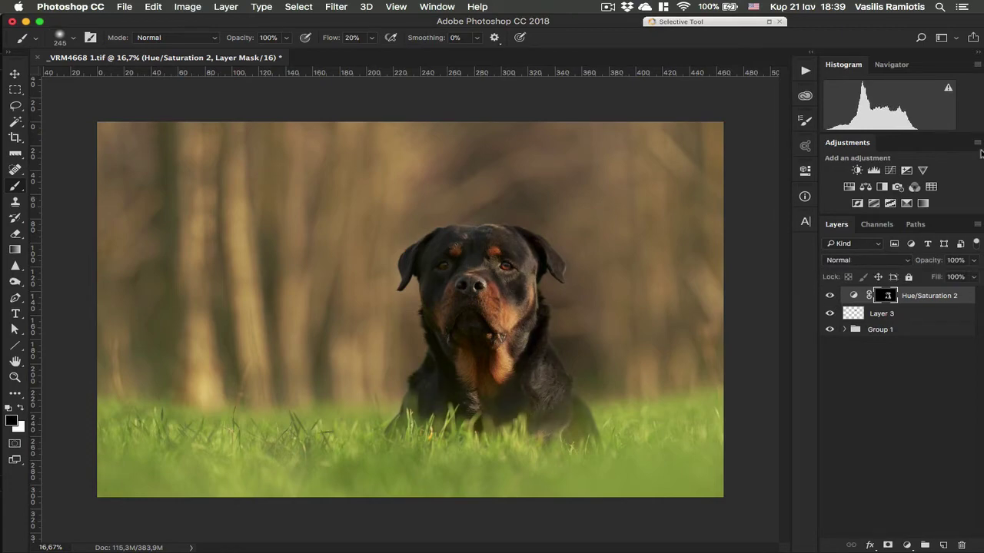
Step: Refine the adjustment's mask around the top of the head and the ears with a 150 px brush
{"action": "key", "text": "super+equal"}
{"action": "key", "text": "super+equal"}
{"action": "key", "text": "super+equal"}
{"action": "left_click_drag", "start_coordinate": [543, 191], "coordinate": [476, 373]}
{"action": "key", "text": "b"}
{"action": "left_click_drag", "start_coordinate": [334, 257], "coordinate": [334, 235]}
{"action": "key", "text": "x"}
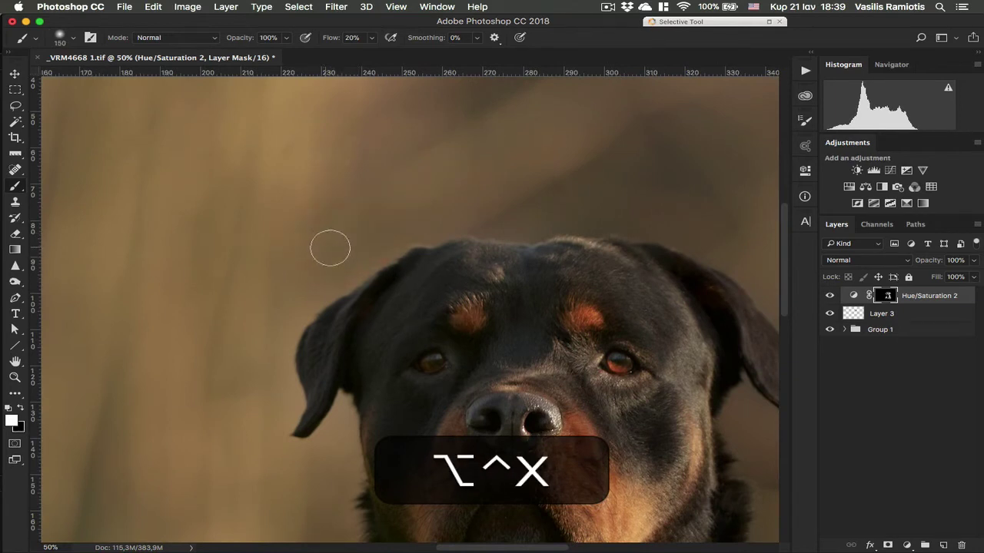
{"action": "key", "text": "x"}
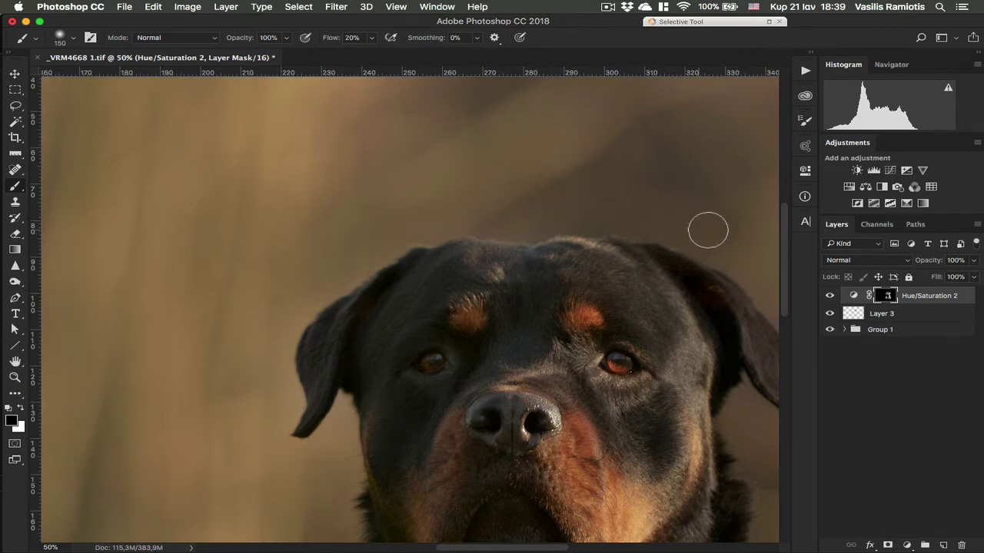
{"action": "left_click_drag", "start_coordinate": [707, 231], "coordinate": [531, 161]}
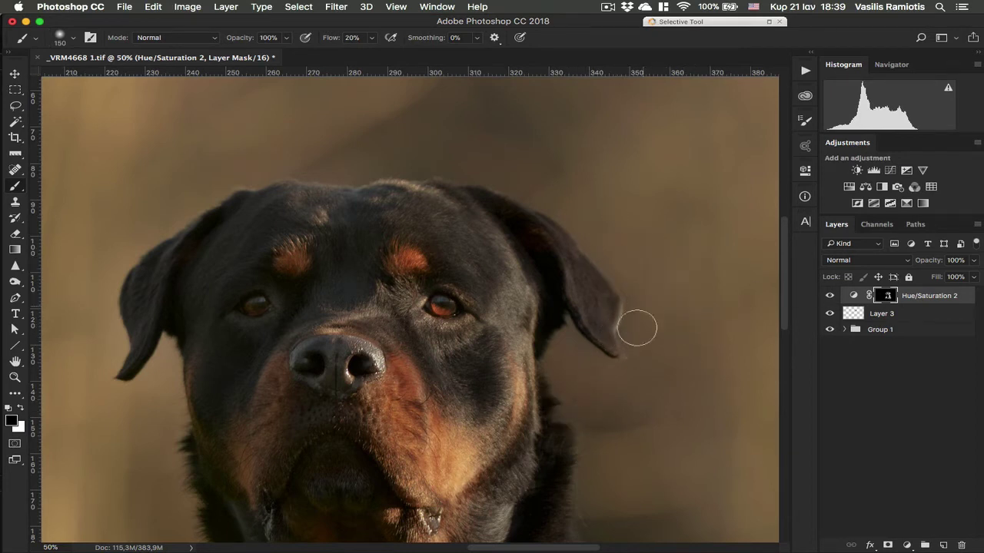
Step: Paint the adjustment into the reddish ear on the sunlit side and clean up the mask along the neck with a 93 px brush
{"action": "key", "text": "x"}
{"action": "left_click_drag", "start_coordinate": [602, 332], "coordinate": [588, 309]}
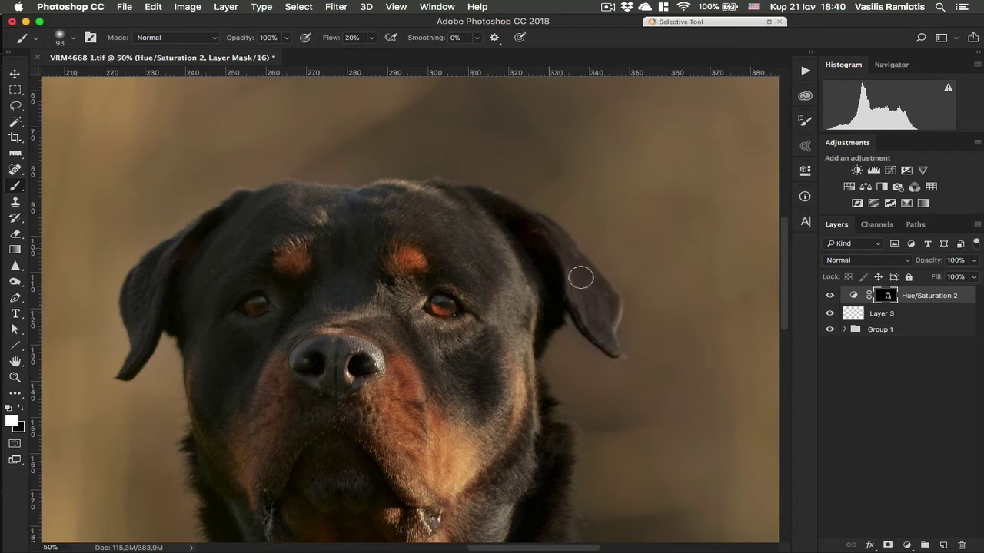
{"action": "key", "text": "x"}
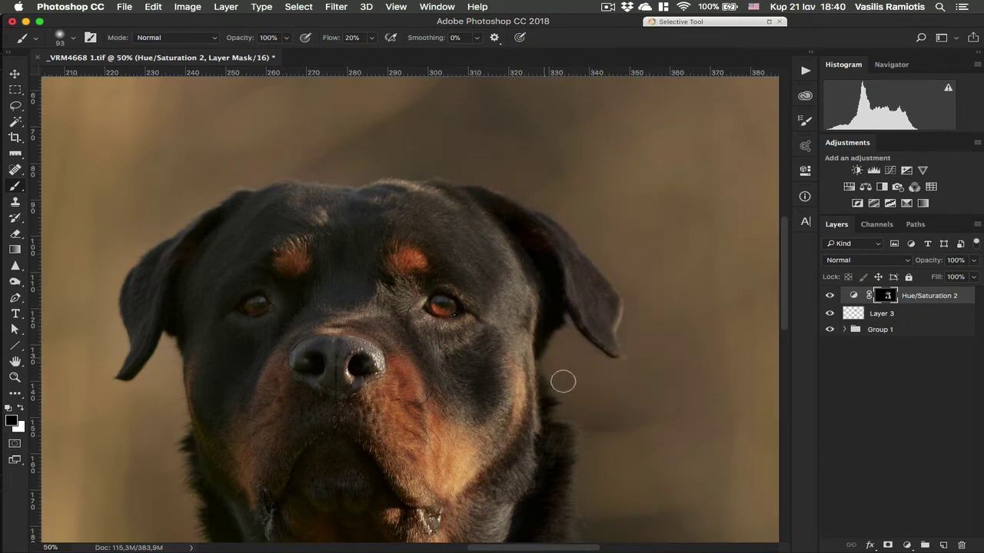
{"action": "scroll", "coordinate": [609, 435], "scroll_direction": "down", "scroll_amount": 5}
{"action": "key", "text": "x"}
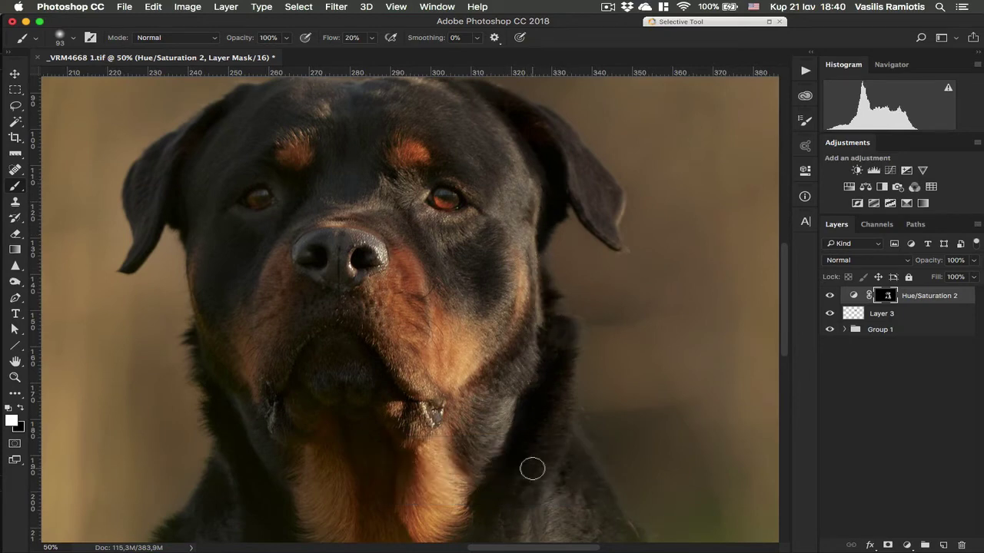
Step: View the whole photo and compare the full edit with Group 1 shown on its own
{"action": "key", "text": "super+minus"}
{"action": "key", "text": "super+minus"}
{"action": "key", "text": "super+minus"}
{"action": "key", "text": "super+equal"}
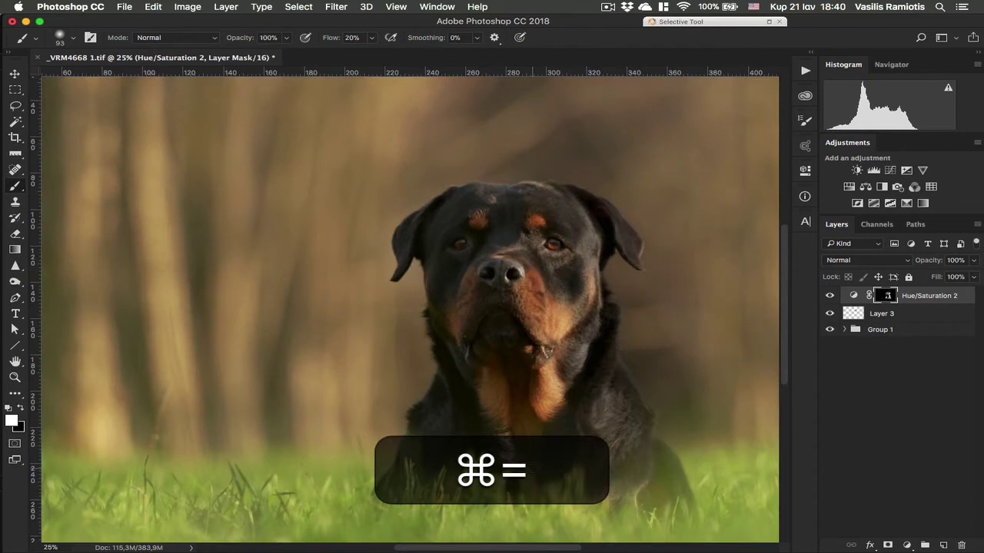
{"action": "key", "text": "super+minus"}
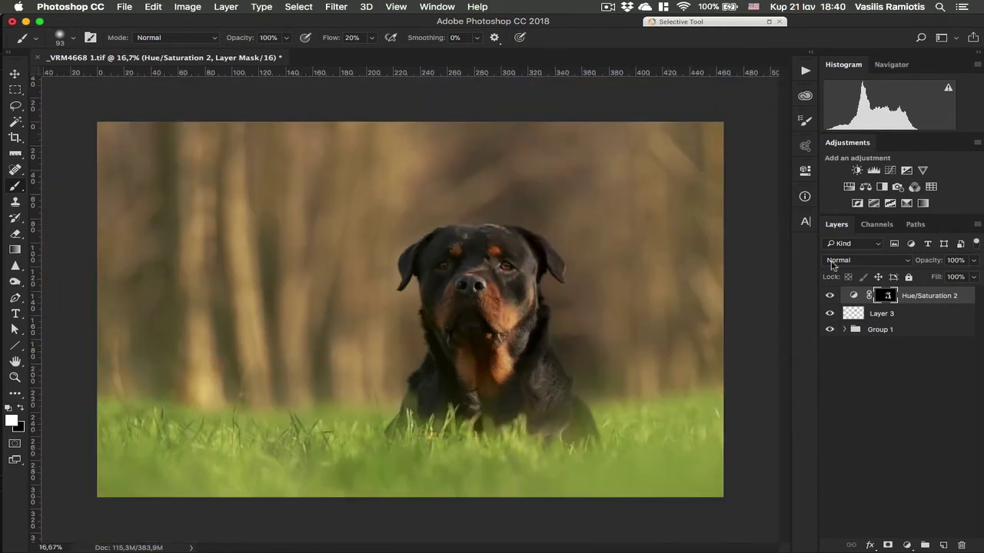
{"action": "left_click", "coordinate": [829, 328], "text": "alt"}
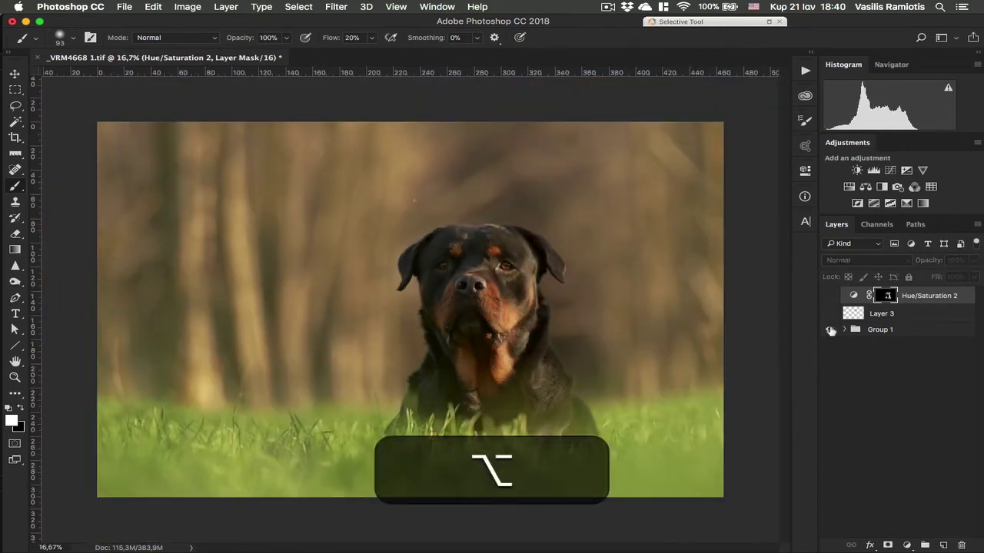
{"action": "left_click", "coordinate": [829, 328], "text": "alt"}
Step: Expand Group 1 and repeatedly compare the full edit with the base exposure in Layer 1
{"action": "left_click", "coordinate": [844, 329]}
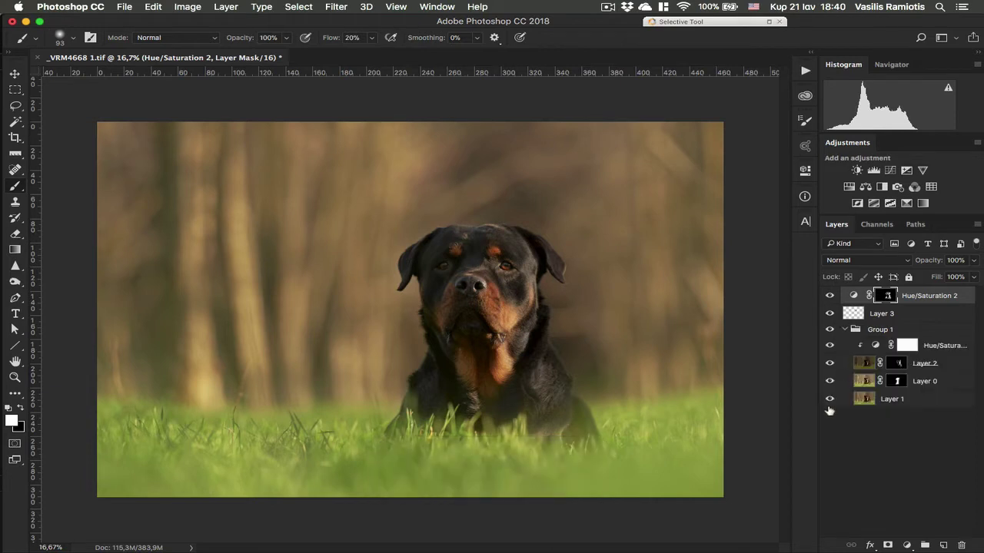
{"action": "left_click", "coordinate": [829, 399], "text": "alt"}
{"action": "left_click", "coordinate": [829, 399], "text": "alt"}
{"action": "left_click", "coordinate": [830, 399], "text": "alt"}
{"action": "left_click", "coordinate": [832, 397], "text": "alt"}
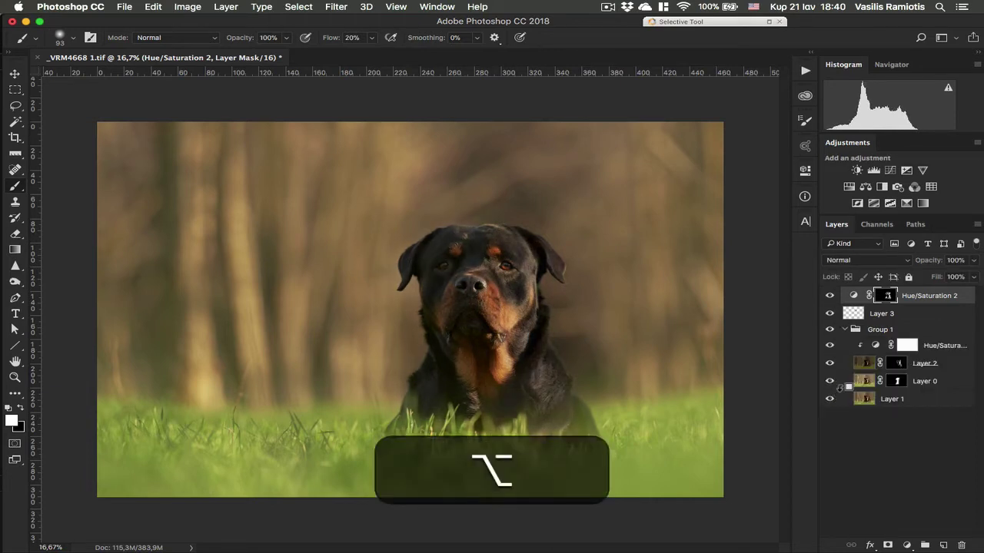
{"action": "left_click", "coordinate": [830, 400], "text": "alt"}
{"action": "left_click", "coordinate": [830, 400], "text": "alt"}
{"action": "left_click", "coordinate": [830, 401], "text": "alt"}
{"action": "left_click", "coordinate": [828, 401], "text": "alt"}
{"action": "left_click", "coordinate": [829, 400], "text": "alt"}
{"action": "left_click", "coordinate": [830, 400], "text": "alt"}
{"action": "left_click", "coordinate": [830, 400], "text": "alt"}
{"action": "left_click", "coordinate": [832, 400], "text": "alt"}
Step: Compare the image with and without the Hue/Saturation 2 adjustment
{"action": "left_click", "coordinate": [830, 297], "text": "alt"}
{"action": "left_click", "coordinate": [830, 296]}
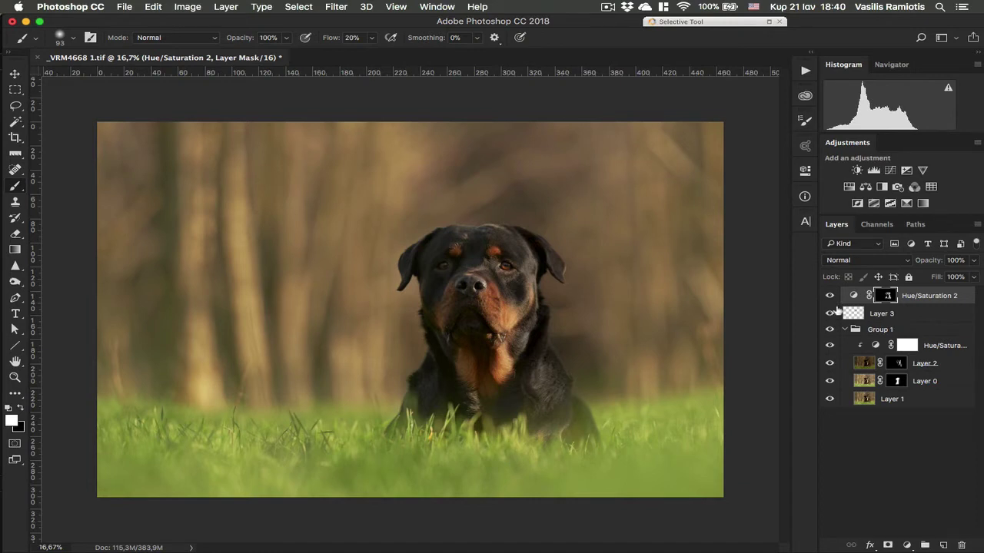
{"action": "left_click", "coordinate": [830, 297]}
{"action": "left_click", "coordinate": [830, 296]}
Step: Add a Selective Color adjustment layer with the Reds set to Cyan -30% and Magenta +10%
{"action": "left_click", "coordinate": [910, 204]}
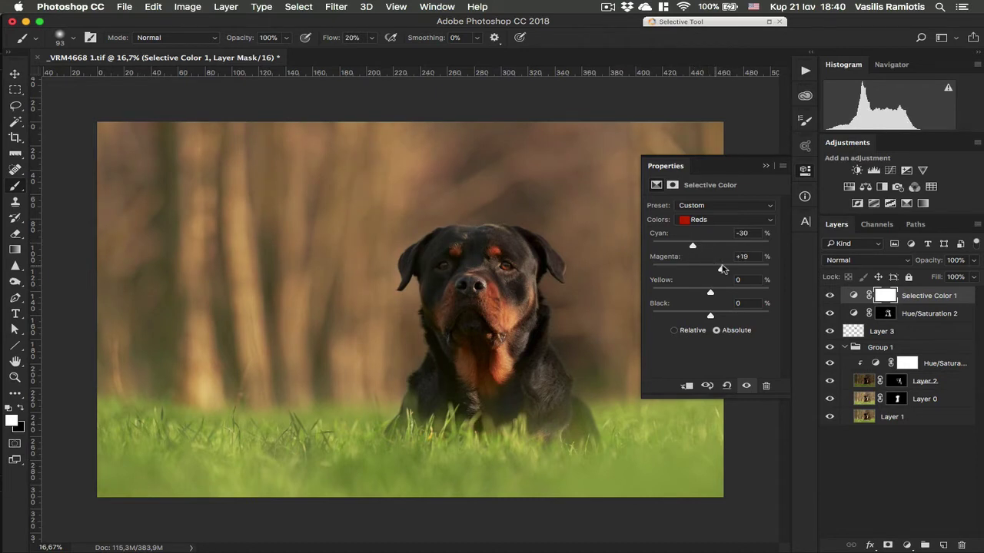
{"action": "left_click_drag", "start_coordinate": [696, 268], "coordinate": [726, 269]}
{"action": "key", "text": "ctrl+z"}
Step: Try different Black values for the Reds, such as -48%, and undo the changes
{"action": "left_click_drag", "start_coordinate": [710, 315], "coordinate": [683, 315]}
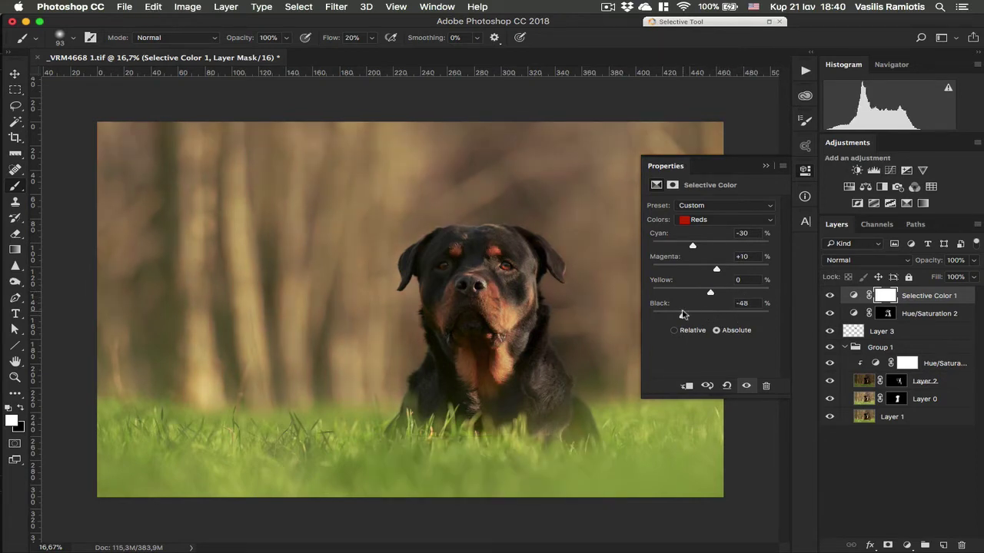
{"action": "left_click_drag", "start_coordinate": [743, 312], "coordinate": [711, 326]}
{"action": "key", "text": "super+z"}
{"action": "key", "text": "super+z"}
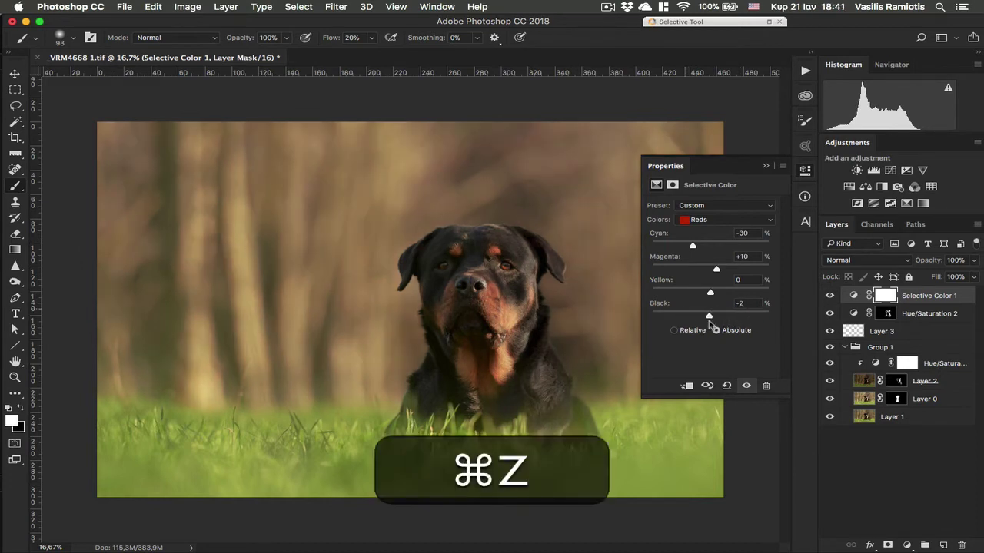
{"action": "key", "text": "super+z"}
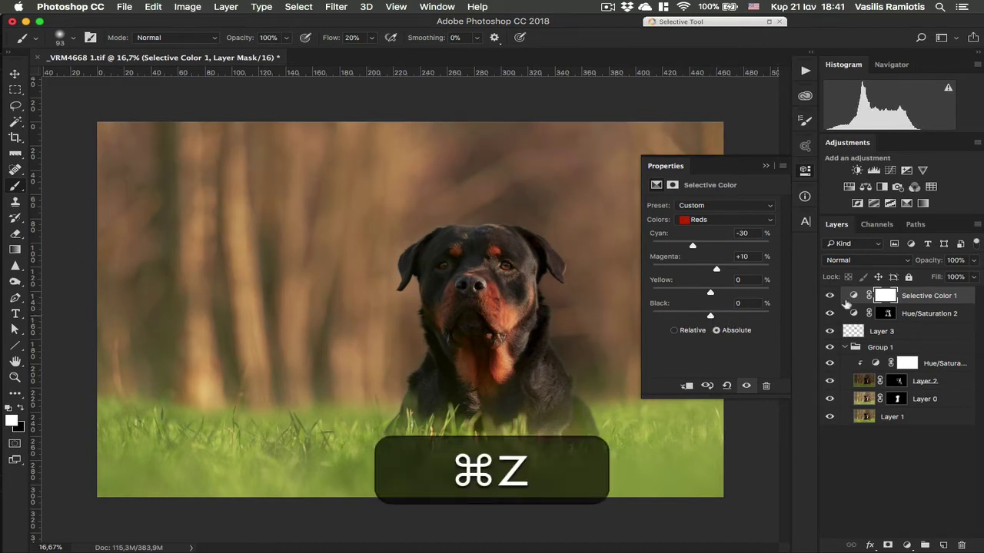
Step: Paint black over the dog on the Selective Color mask at 100% flow, using brush sizes of 433 px and 158 px
{"action": "left_click", "coordinate": [765, 167]}
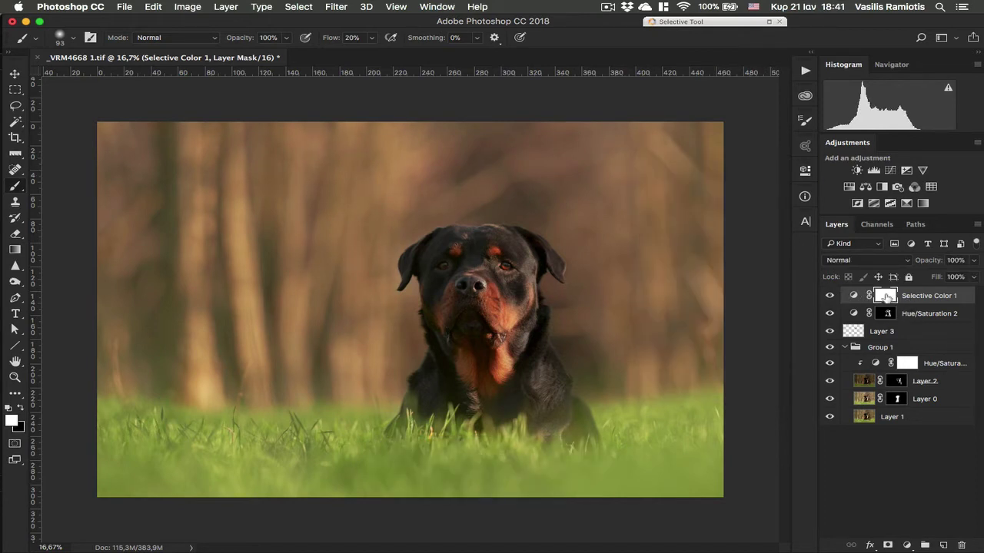
{"action": "key", "text": "b"}
{"action": "left_click_drag", "start_coordinate": [503, 307], "coordinate": [547, 307]}
{"action": "key", "text": "shift+0"}
{"action": "key", "text": "x"}
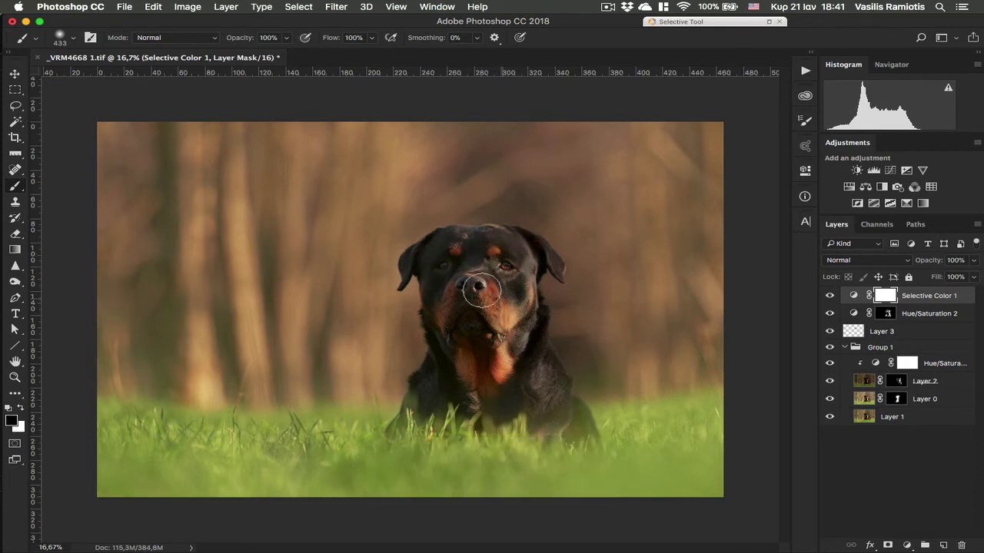
{"action": "mouse_move", "coordinate": [462, 324]}
{"action": "left_mouse_down"}
{"action": "mouse_move", "coordinate": [505, 378]}
{"action": "mouse_move", "coordinate": [536, 339]}
{"action": "mouse_move", "coordinate": [526, 286]}
{"action": "mouse_move", "coordinate": [525, 340]}
{"action": "mouse_move", "coordinate": [476, 382]}
{"action": "left_mouse_up"}
{"action": "key", "text": "ctrl"}
{"action": "left_click_drag", "start_coordinate": [530, 264], "coordinate": [496, 264]}
Step: Feather the Selective Color 1 mask by 3.6 px and lower its density
{"action": "double_click", "coordinate": [885, 297]}
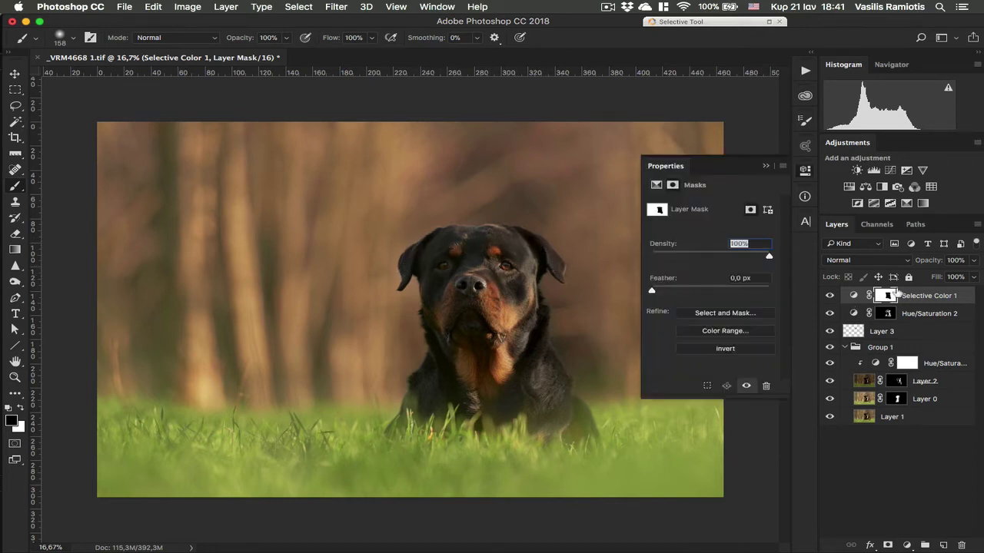
{"action": "left_click_drag", "start_coordinate": [681, 289], "coordinate": [687, 281]}
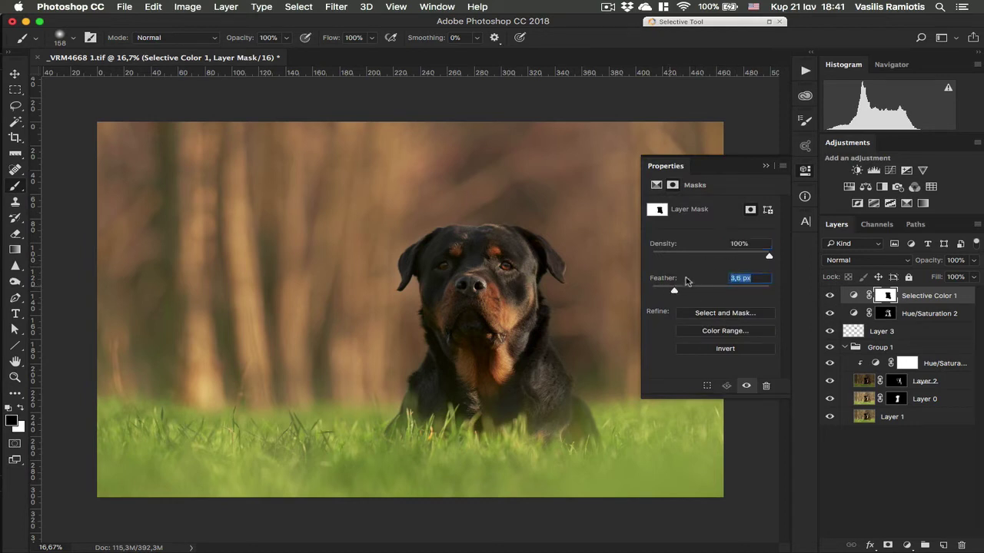
{"action": "left_click_drag", "start_coordinate": [739, 257], "coordinate": [730, 257]}
{"action": "left_click", "coordinate": [765, 166]}
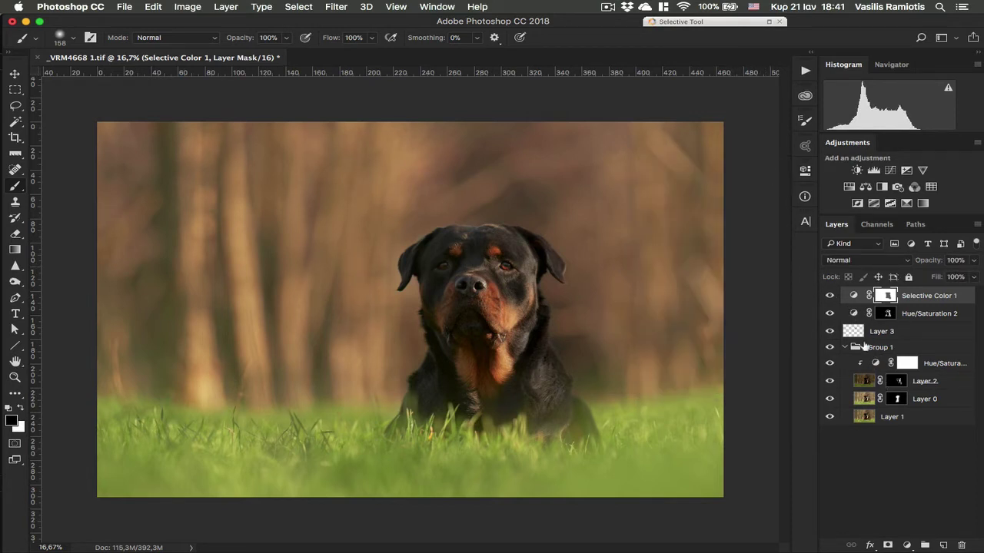
Step: Examine the dog's face up close for colour and mask quality and return to the whole photo
{"action": "key", "text": "super+equal"}
{"action": "key", "text": "super+equal"}
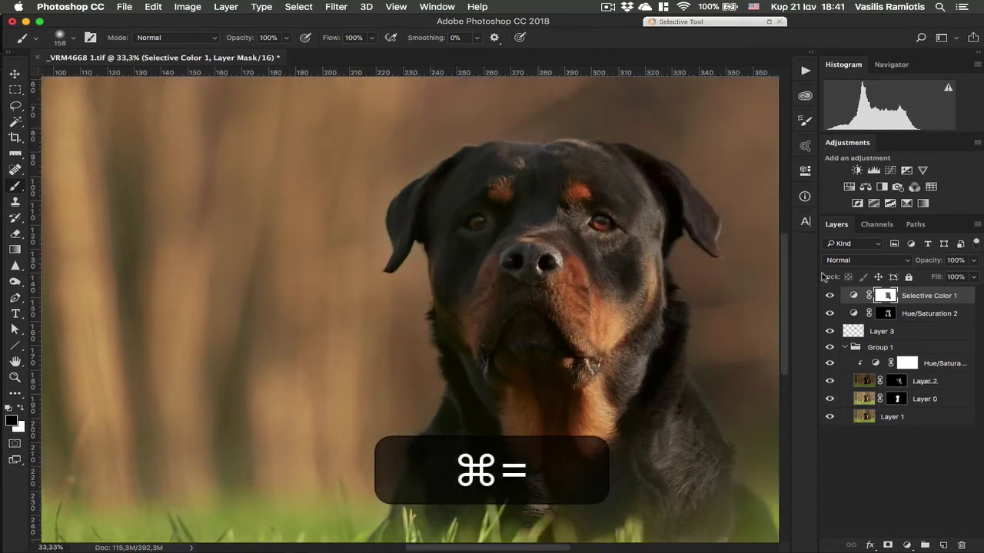
{"action": "key", "text": "super+equal"}
{"action": "key", "text": "super+equal"}
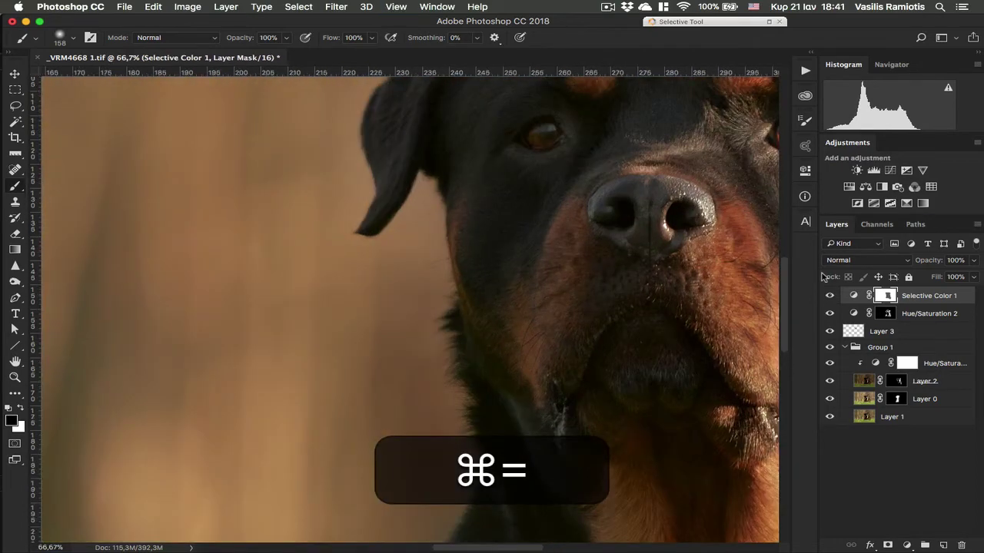
{"action": "key", "text": "space"}
{"action": "scroll", "coordinate": [480, 336], "scroll_direction": "right", "scroll_amount": 6}
{"action": "scroll", "coordinate": [480, 335], "scroll_direction": "up", "scroll_amount": 4}
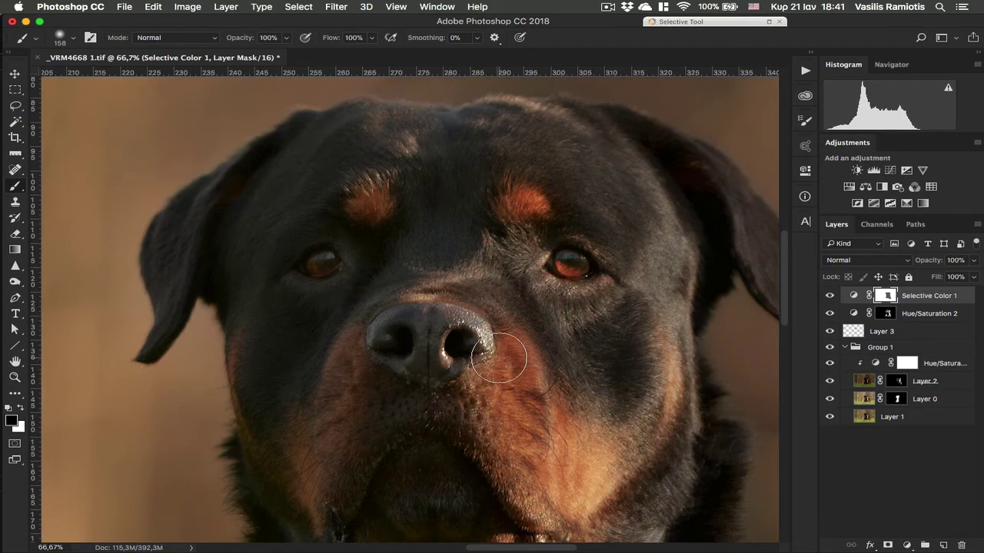
{"action": "key", "text": "super+0"}
{"action": "key", "text": "super+minus"}
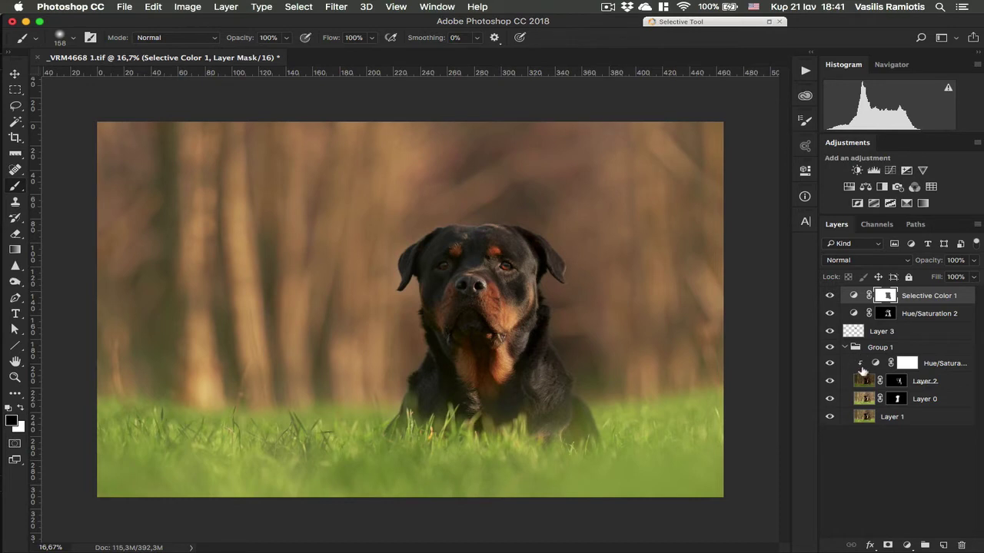
Step: Compare the edited photo with the unedited Layer 1 shown on its own
{"action": "left_click", "coordinate": [829, 415], "text": "alt"}
{"action": "left_click", "coordinate": [829, 418], "text": "alt"}
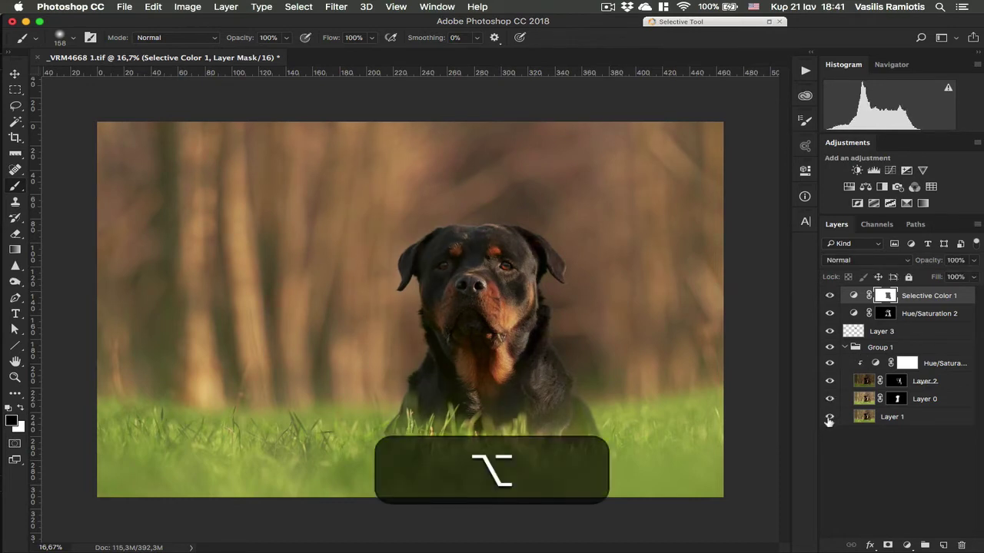
{"action": "left_click", "coordinate": [829, 419], "text": "alt"}
{"action": "left_click", "coordinate": [829, 417], "text": "alt"}
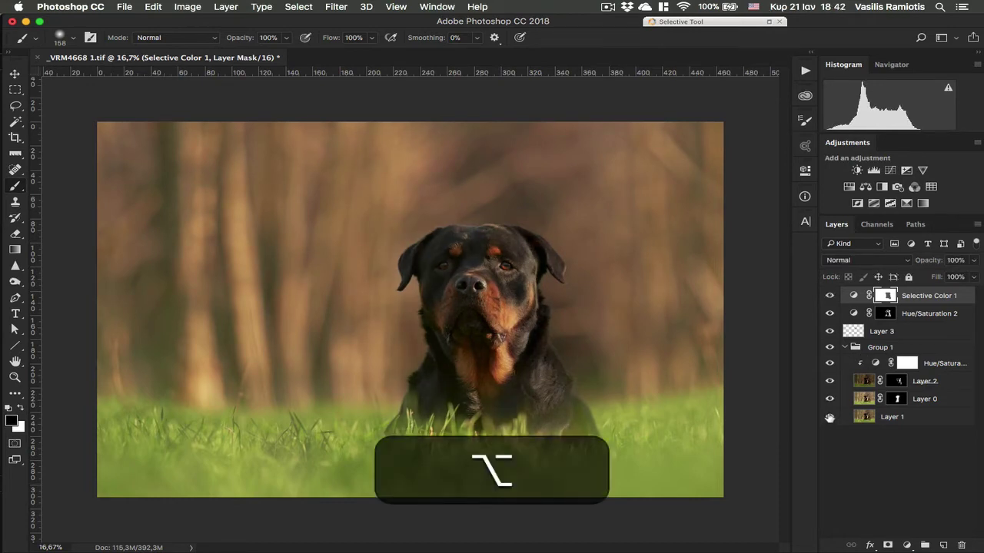
Step: Compare the image with and without the Layer 2 and Layer 0 exposures
{"action": "left_click", "coordinate": [890, 383]}
{"action": "left_click", "coordinate": [830, 382]}
{"action": "left_click", "coordinate": [829, 383]}
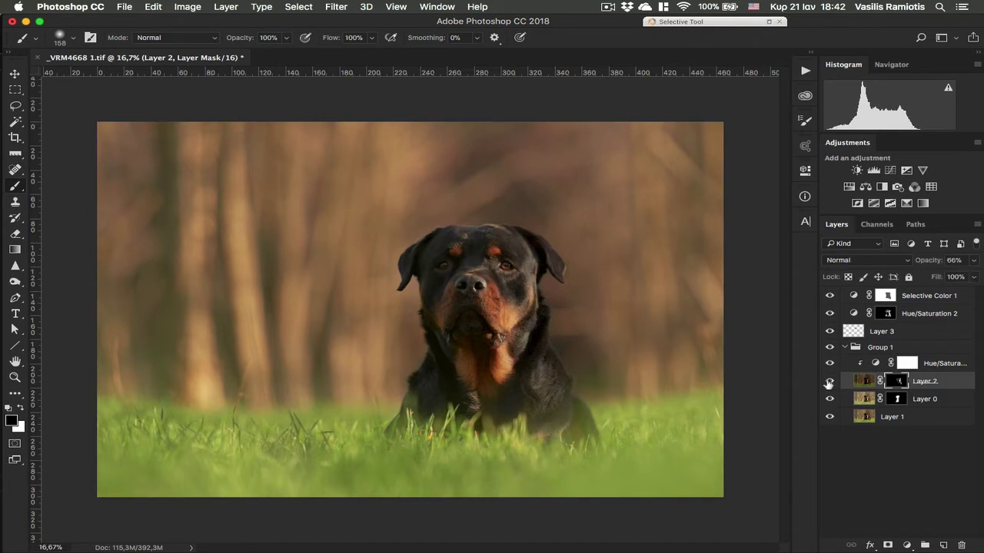
{"action": "left_click", "coordinate": [828, 399]}
{"action": "left_click", "coordinate": [829, 400]}
{"action": "left_click", "coordinate": [830, 399]}
Step: Paint white on the Layer 0 mask over the shaded side of the dog's face with a 158 px brush
{"action": "left_click", "coordinate": [894, 398]}
{"action": "key", "text": "b"}
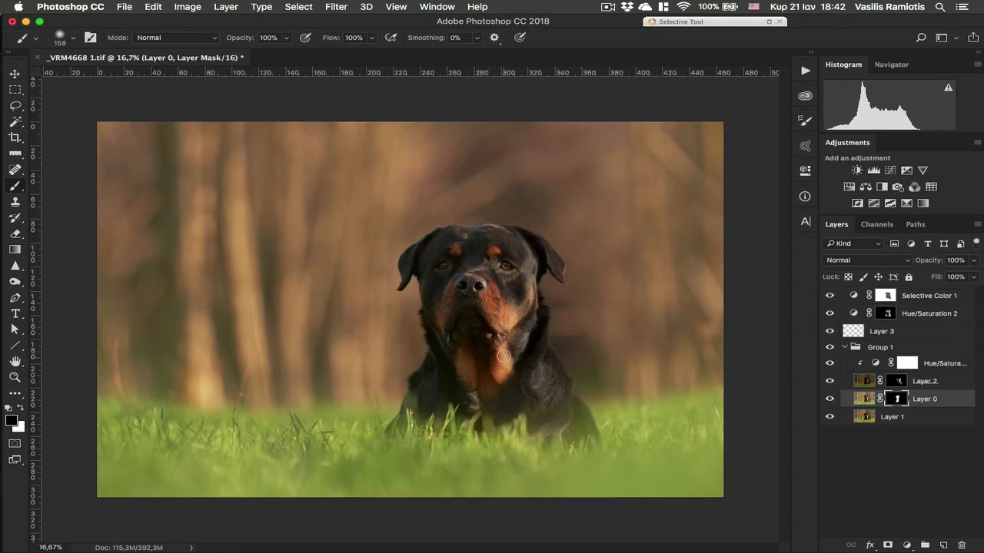
{"action": "key", "text": "x"}
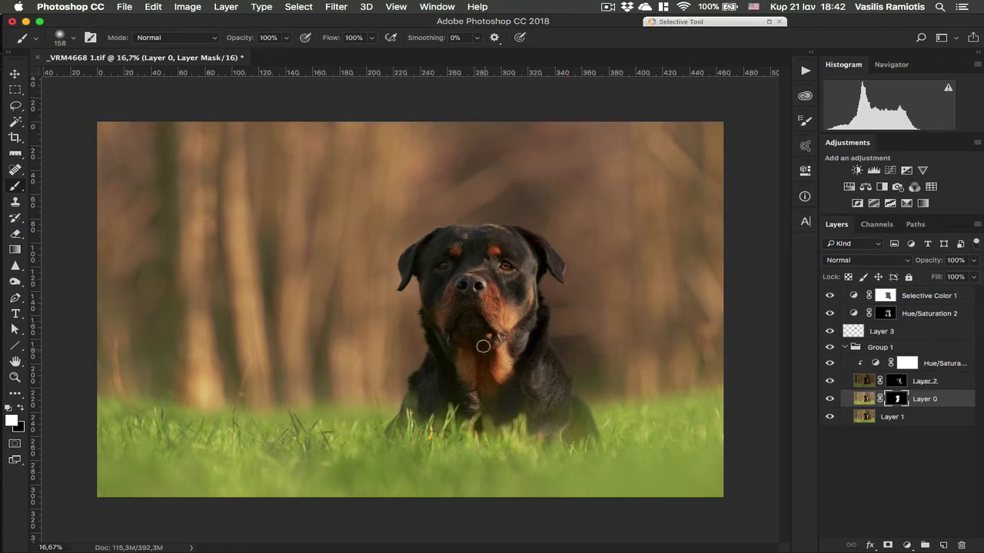
{"action": "key", "text": "super+equal"}
{"action": "key", "text": "super+equal"}
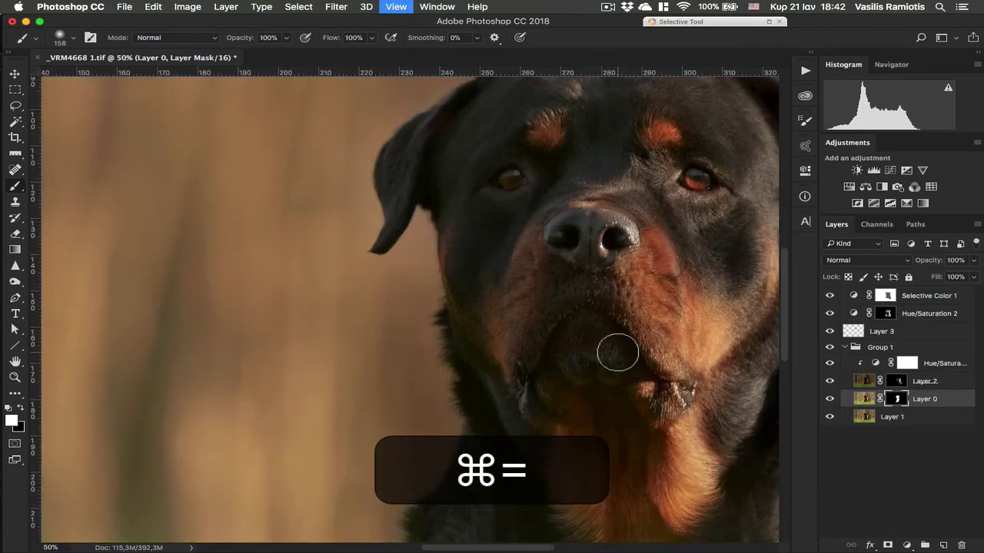
{"action": "key", "text": "super+equal"}
{"action": "key", "text": "super+equal"}
{"action": "key", "text": "space"}
{"action": "left_click_drag", "start_coordinate": [343, 215], "coordinate": [388, 448]}
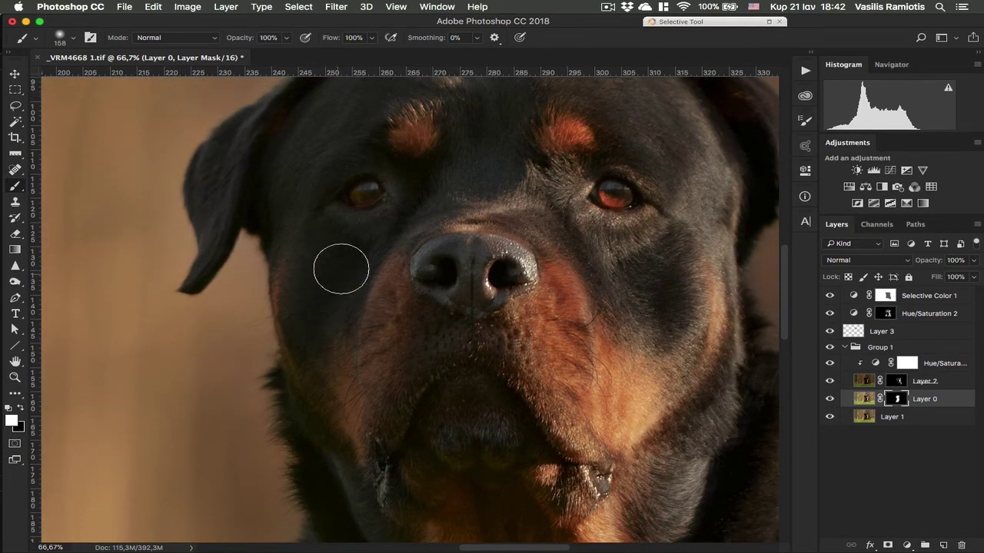
Step: Return to the whole photo and compare the updated edit with Layer 1 alone
{"action": "key", "text": "super+minus"}
{"action": "key", "text": "super+minus"}
{"action": "key", "text": "super+minus"}
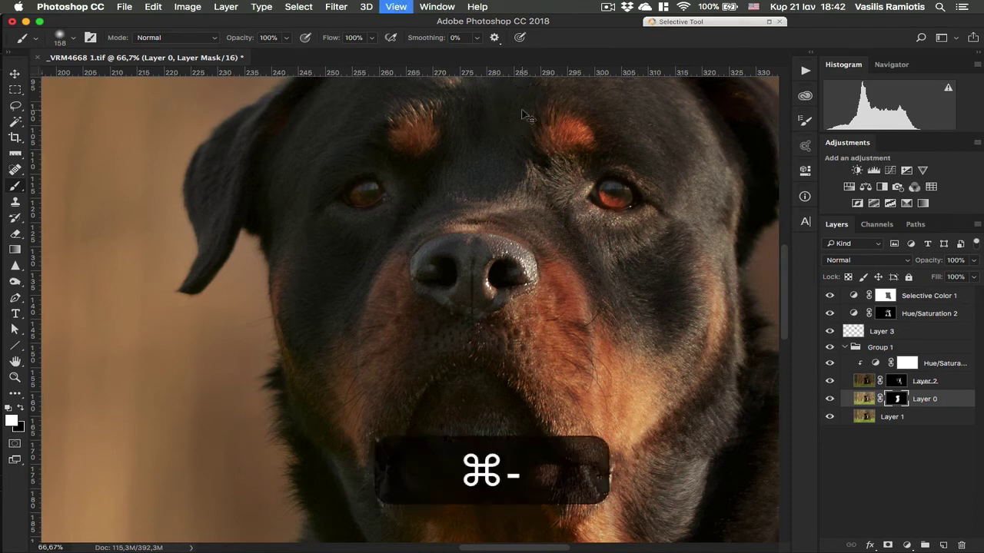
{"action": "key", "text": "super+minus"}
{"action": "key", "text": "super+minus"}
{"action": "key", "text": "super+equal"}
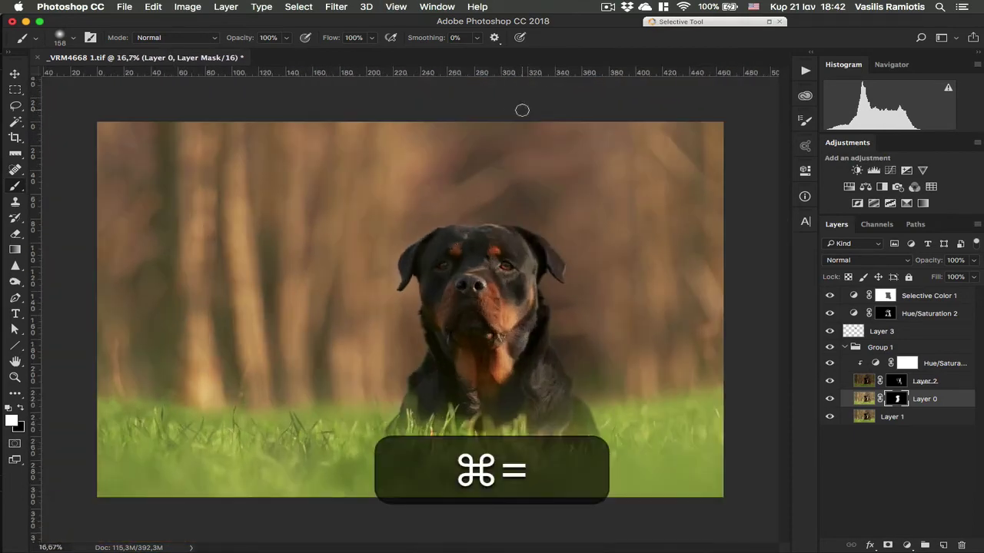
{"action": "left_click", "coordinate": [834, 417], "text": "alt"}
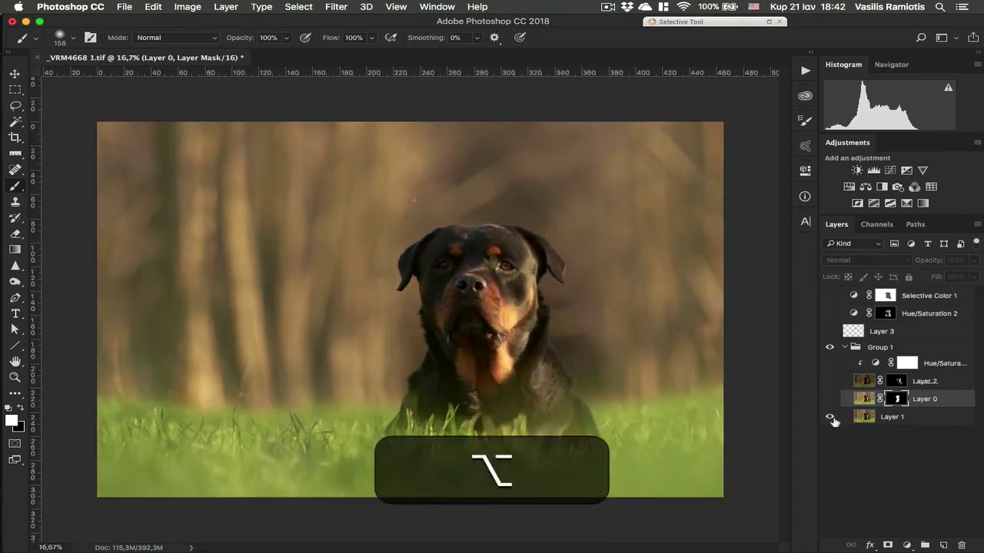
{"action": "left_click", "coordinate": [834, 418], "text": "alt"}
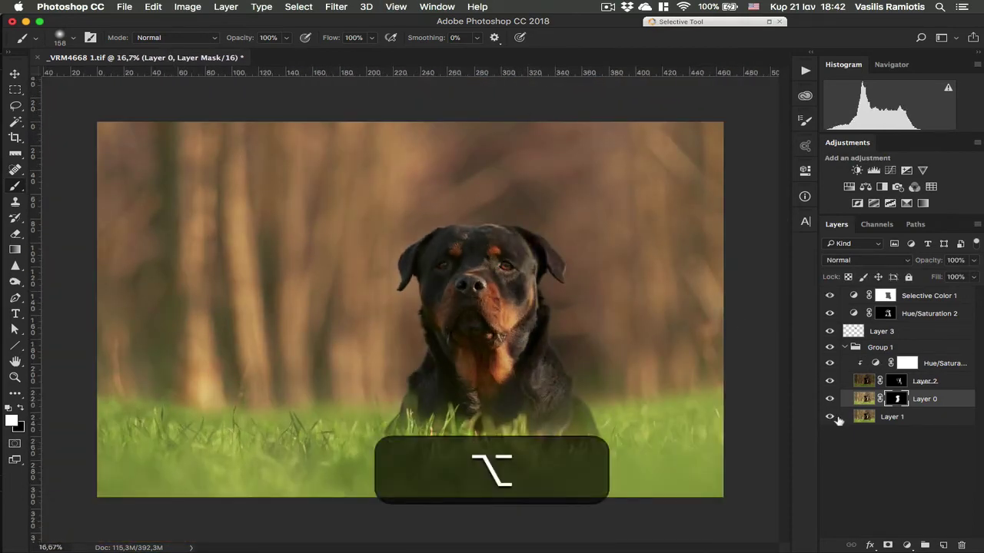
Step: Check the contribution of Group 1, Layer 3 and the Hue/Saturation 2 adjustment by switching their visibility
{"action": "left_click", "coordinate": [831, 347], "text": "alt"}
{"action": "left_click", "coordinate": [830, 345], "text": "alt"}
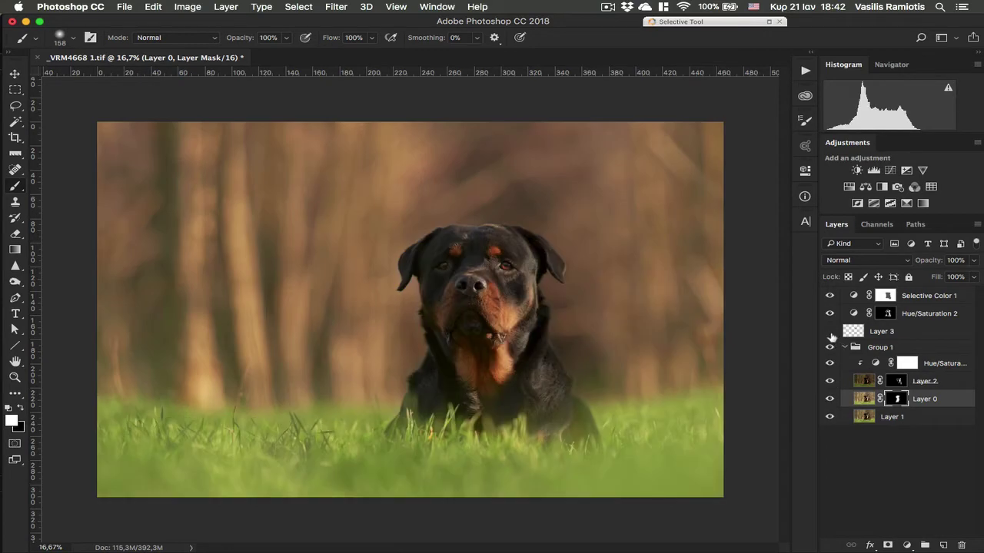
{"action": "left_click", "coordinate": [828, 315]}
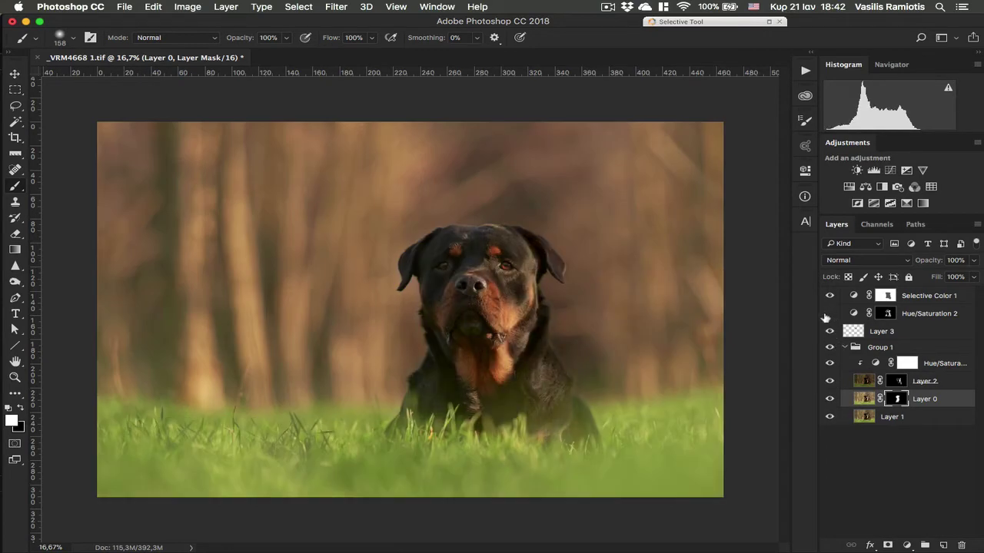
{"action": "left_click", "coordinate": [828, 315]}
{"action": "left_click", "coordinate": [827, 316]}
{"action": "left_click", "coordinate": [825, 316]}
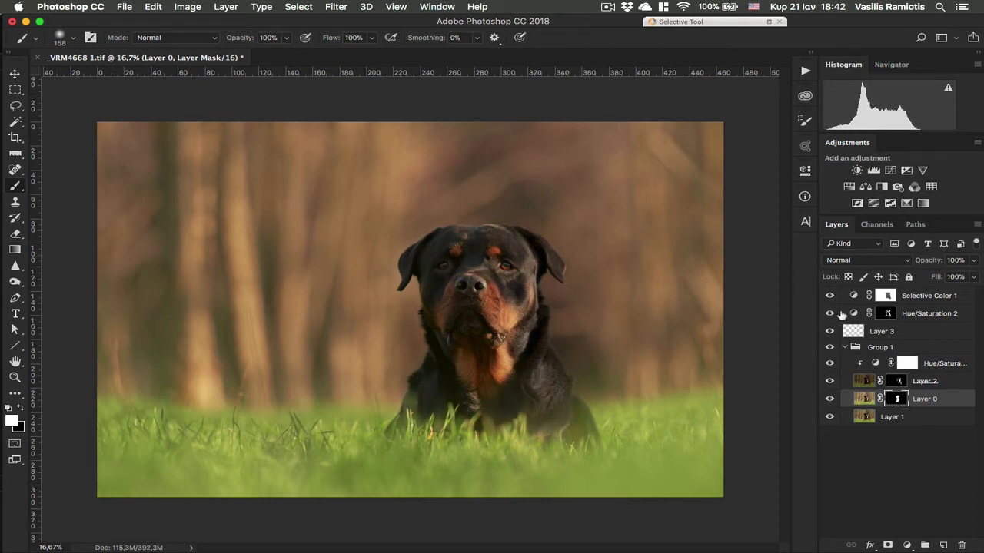
Step: Reduce the Hue/Saturation 2 layer's opacity to 77%, check its effect, and select the Selective Color 1 layer
{"action": "left_click", "coordinate": [884, 309]}
{"action": "mouse_move", "coordinate": [917, 266]}
{"action": "left_mouse_down"}
{"action": "mouse_move", "coordinate": [926, 262]}
{"action": "mouse_move", "coordinate": [912, 271]}
{"action": "left_mouse_up"}
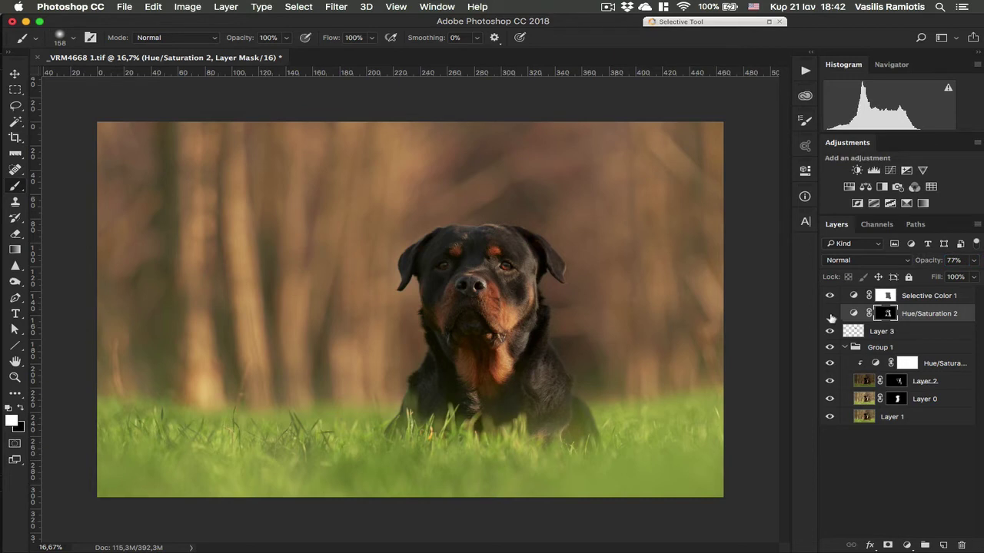
{"action": "left_click", "coordinate": [830, 313]}
{"action": "left_click", "coordinate": [853, 298]}
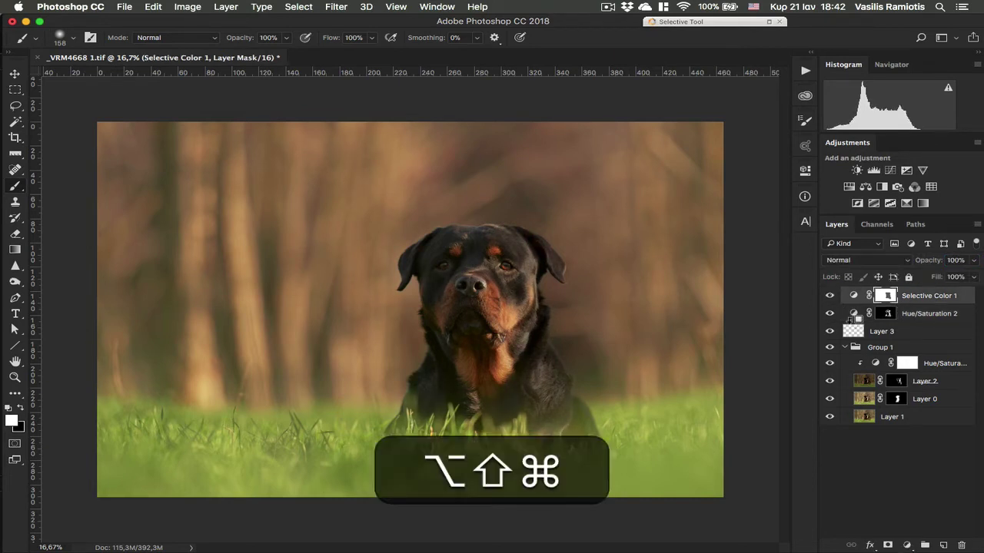
Step: Stamp all visible layers into a new merged layer at the top of the stack and duplicate it
{"action": "key", "text": "alt+shift+super+e"}
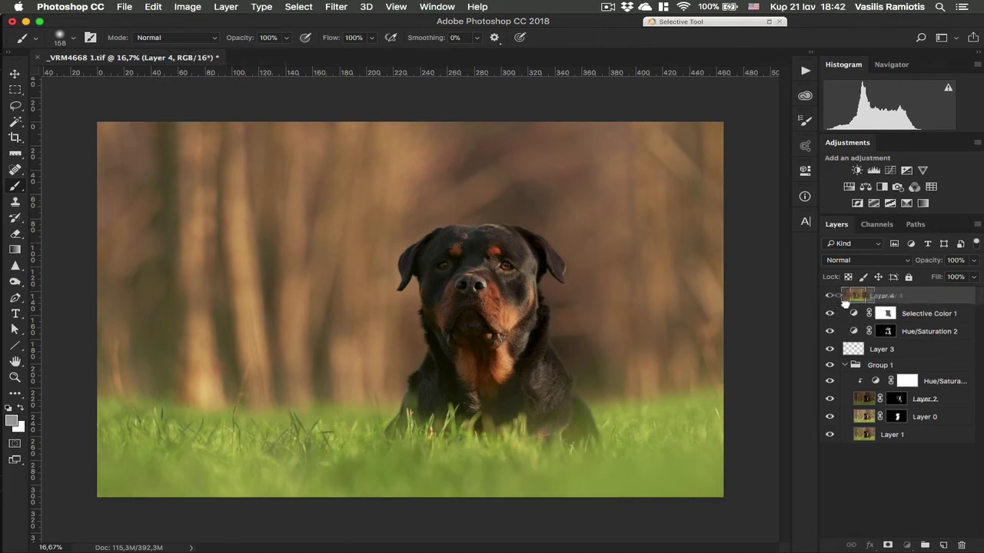
{"action": "mouse_move", "coordinate": [855, 297]}
{"action": "left_mouse_down"}
{"action": "mouse_move", "coordinate": [838, 300]}
{"action": "mouse_move", "coordinate": [857, 316]}
{"action": "left_mouse_up"}
{"action": "key", "text": "super+j"}
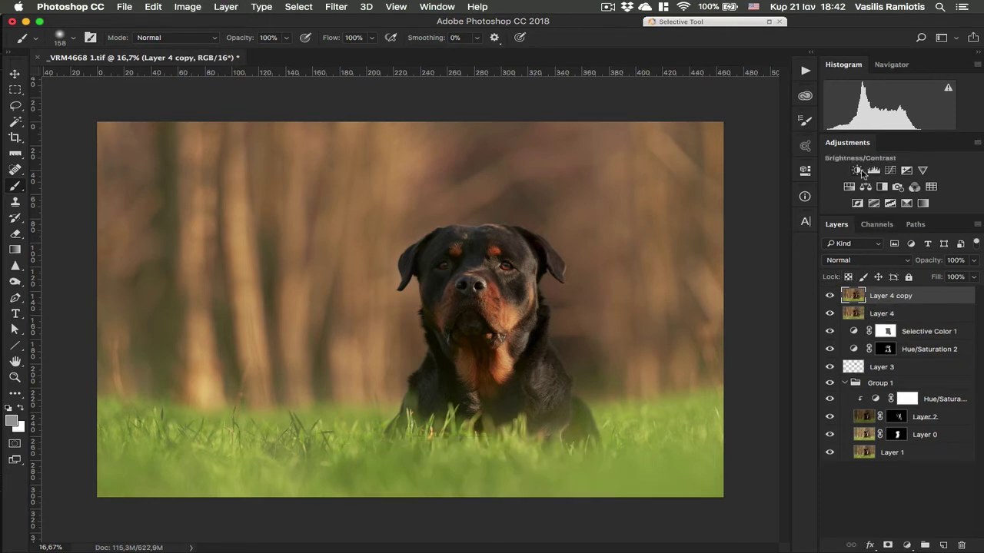
Step: Add a Brightness/Contrast adjustment with brightness 12 and contrast 27, and merge it into Layer 4 copy
{"action": "left_click", "coordinate": [856, 170]}
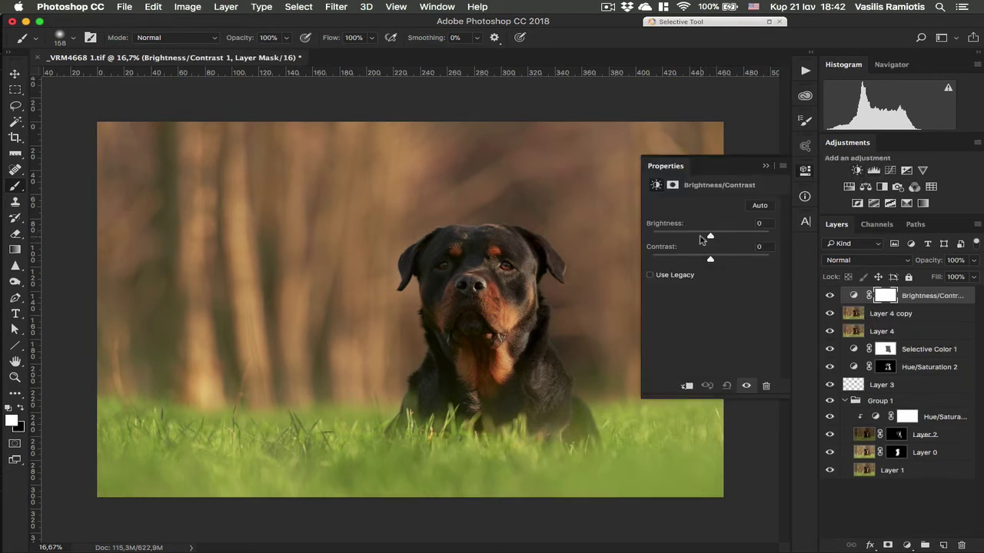
{"action": "left_click_drag", "start_coordinate": [709, 235], "coordinate": [713, 238]}
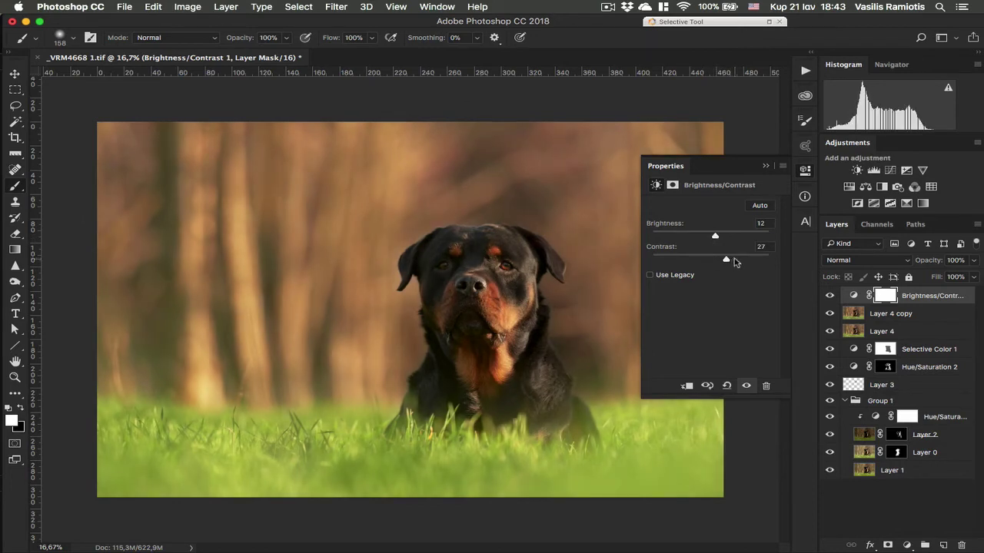
{"action": "left_click", "coordinate": [766, 167]}
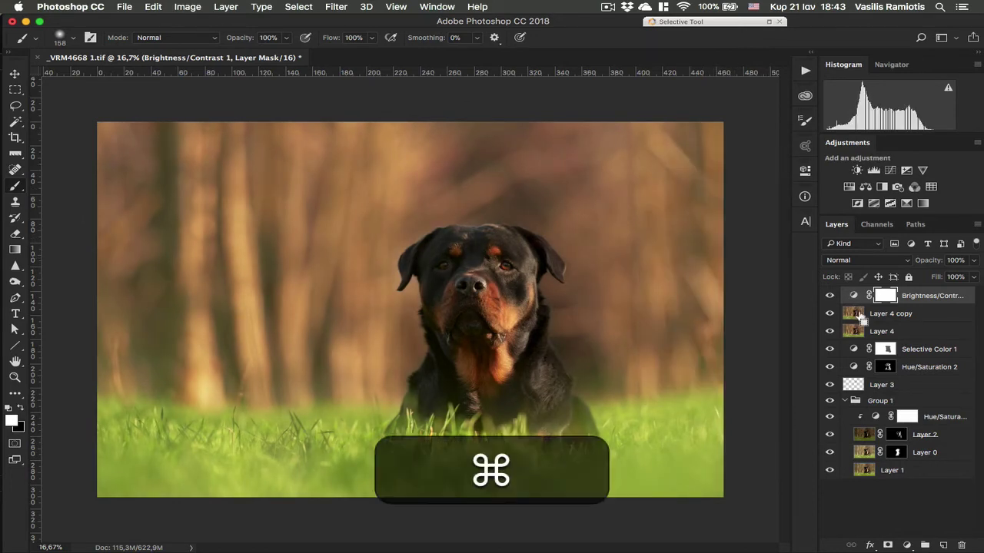
{"action": "key", "text": "super+e"}
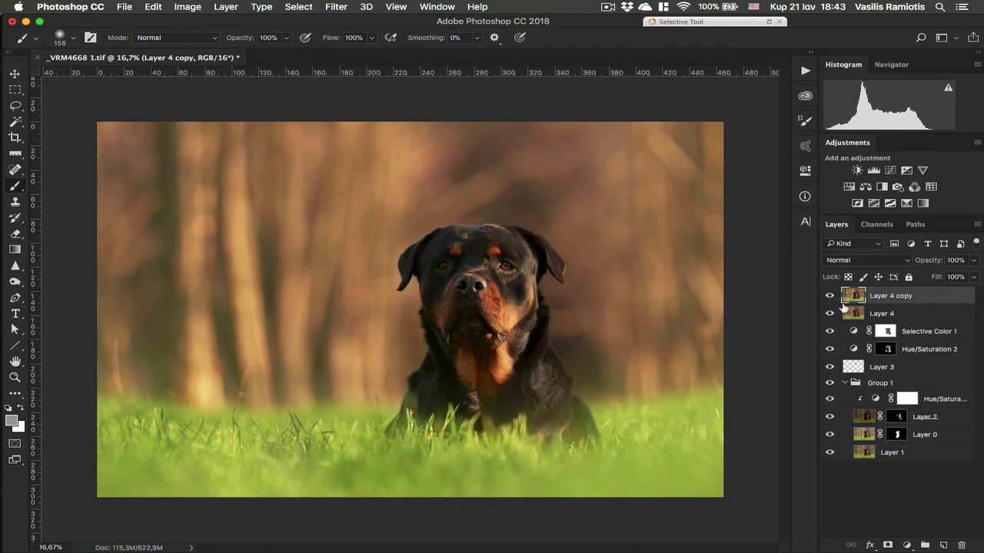
Step: Apply a 13.4-pixel Gaussian Blur to Layer 4 copy and lower the layer's opacity to 30%
{"action": "key", "text": "alt+shift+super+q"}
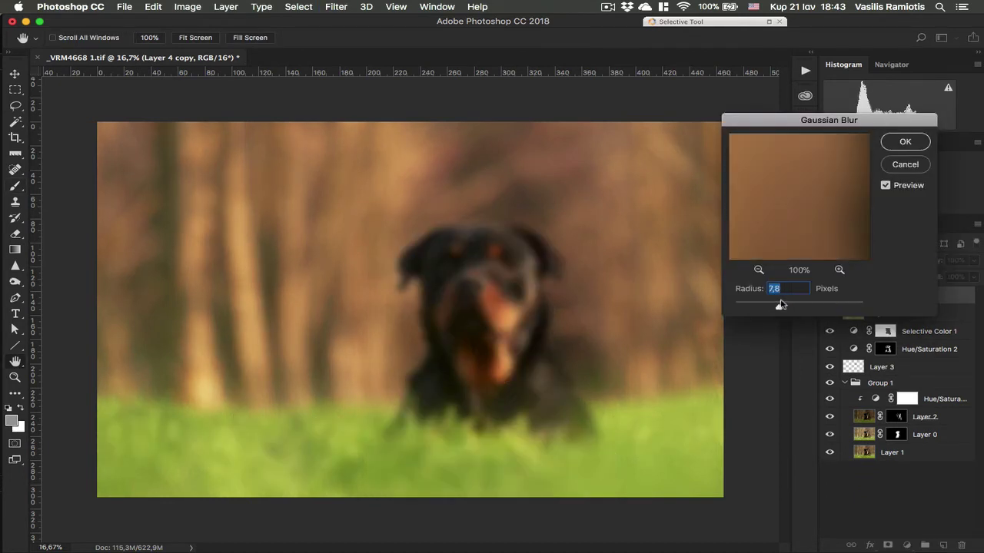
{"action": "left_click_drag", "start_coordinate": [780, 305], "coordinate": [787, 306]}
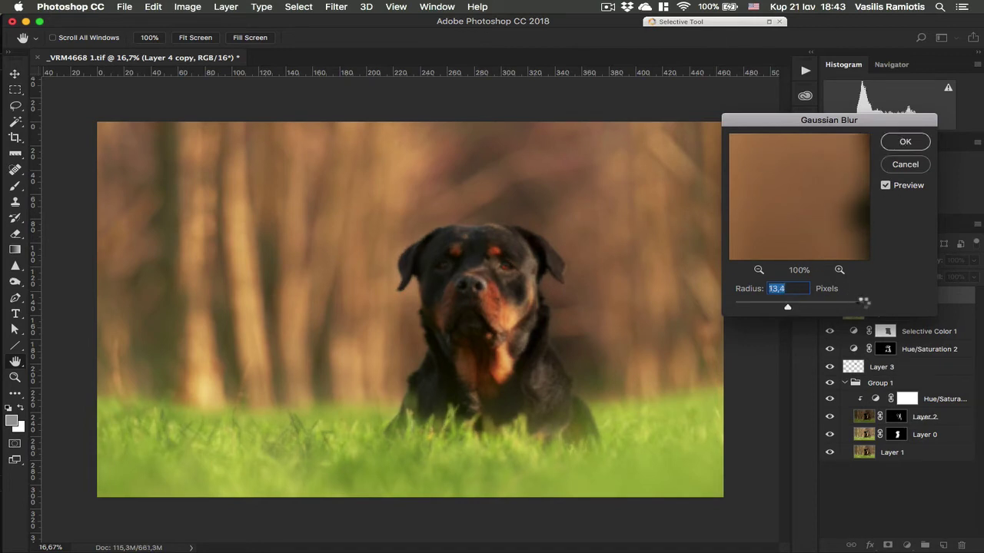
{"action": "key", "text": "Return"}
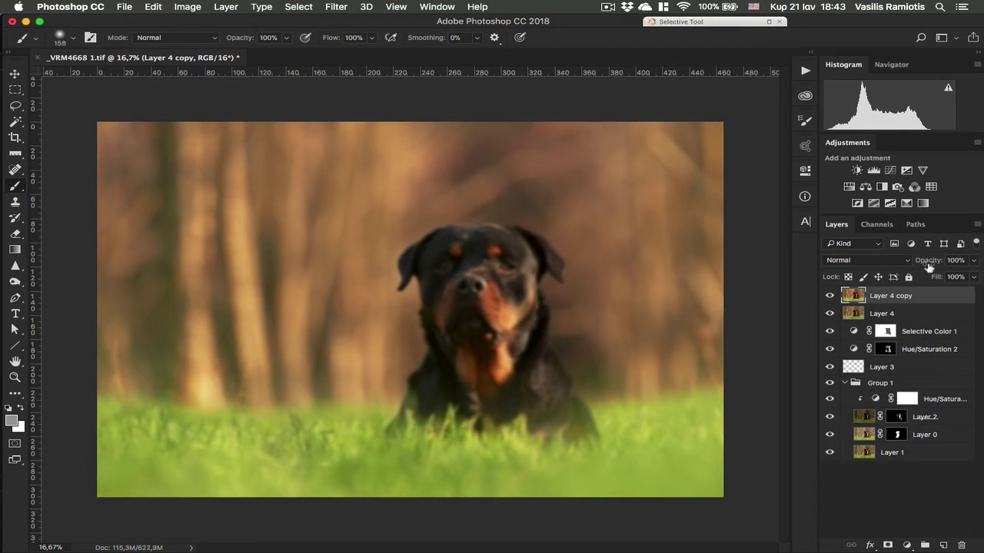
{"action": "mouse_move", "coordinate": [927, 262]}
{"action": "left_mouse_down"}
{"action": "mouse_move", "coordinate": [877, 276]}
{"action": "mouse_move", "coordinate": [911, 265]}
{"action": "left_mouse_up"}
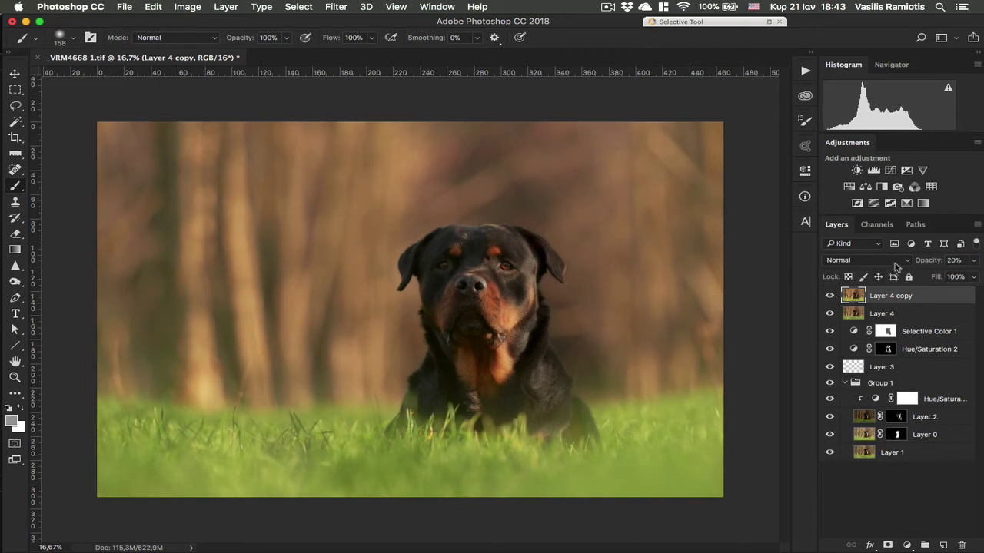
{"action": "mouse_move", "coordinate": [918, 261]}
{"action": "left_mouse_down"}
{"action": "mouse_move", "coordinate": [936, 262]}
{"action": "mouse_move", "coordinate": [912, 268]}
{"action": "mouse_move", "coordinate": [920, 274]}
{"action": "mouse_move", "coordinate": [942, 260]}
{"action": "mouse_move", "coordinate": [921, 268]}
{"action": "left_mouse_up"}
Step: Copy the Selective Color 1 mask onto Layer 4 copy and set the copied mask's density to 51%
{"action": "left_click_drag", "start_coordinate": [886, 332], "coordinate": [890, 299]}
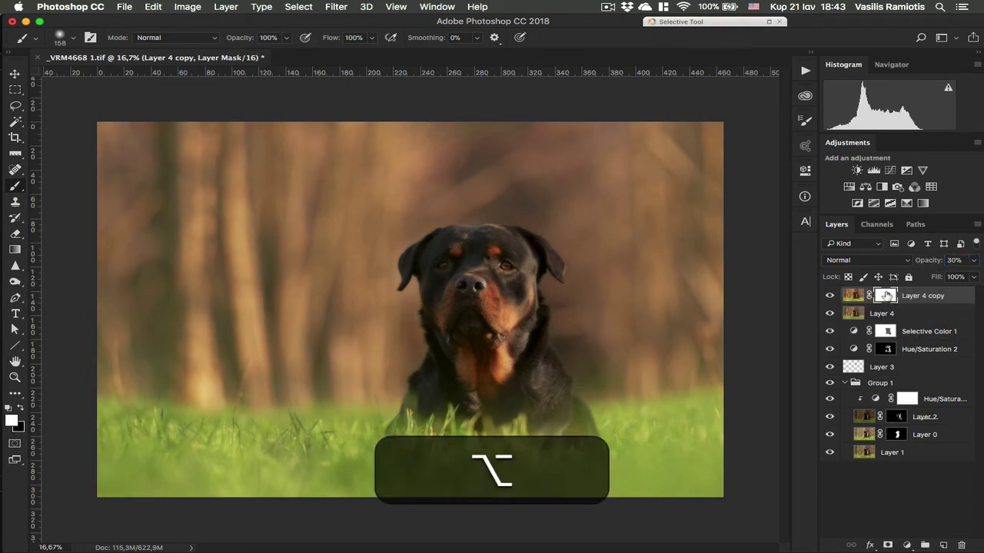
{"action": "double_click", "coordinate": [888, 298]}
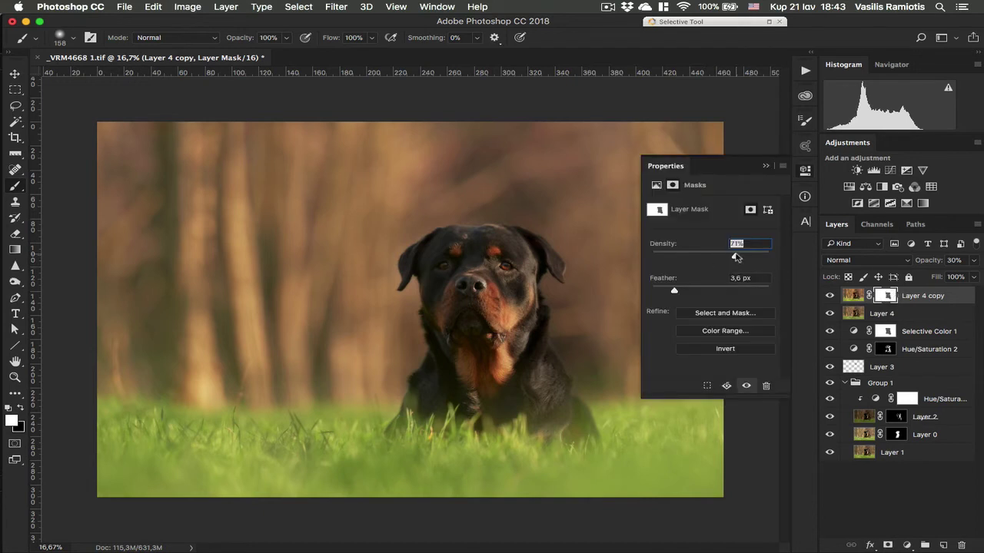
{"action": "left_click_drag", "start_coordinate": [736, 256], "coordinate": [711, 256]}
{"action": "left_click", "coordinate": [830, 297]}
{"action": "left_click", "coordinate": [765, 165]}
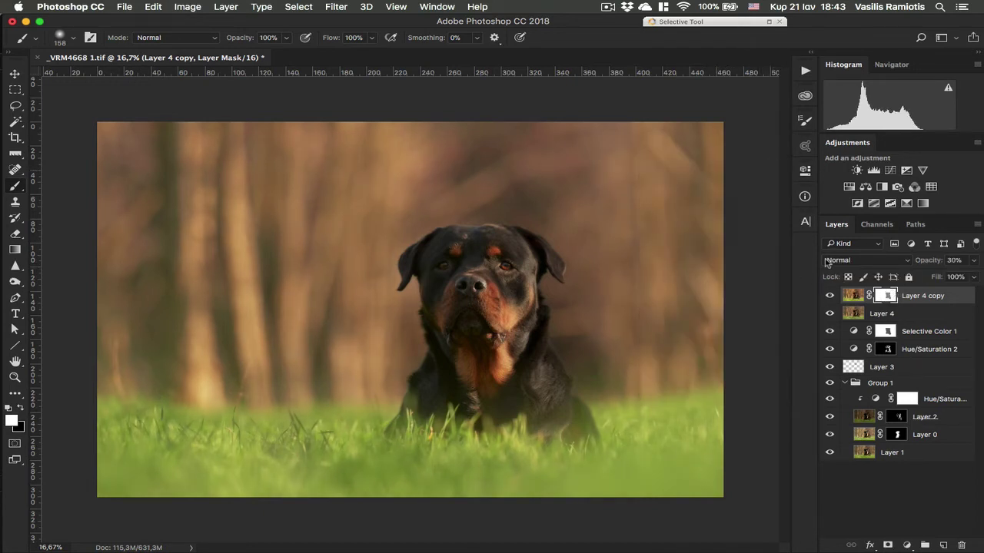
Step: Hide Layer 4 copy and sharpen Layer 4 with Unsharp Mask at 131% amount, 0.8-pixel radius and threshold 0
{"action": "left_click", "coordinate": [855, 314]}
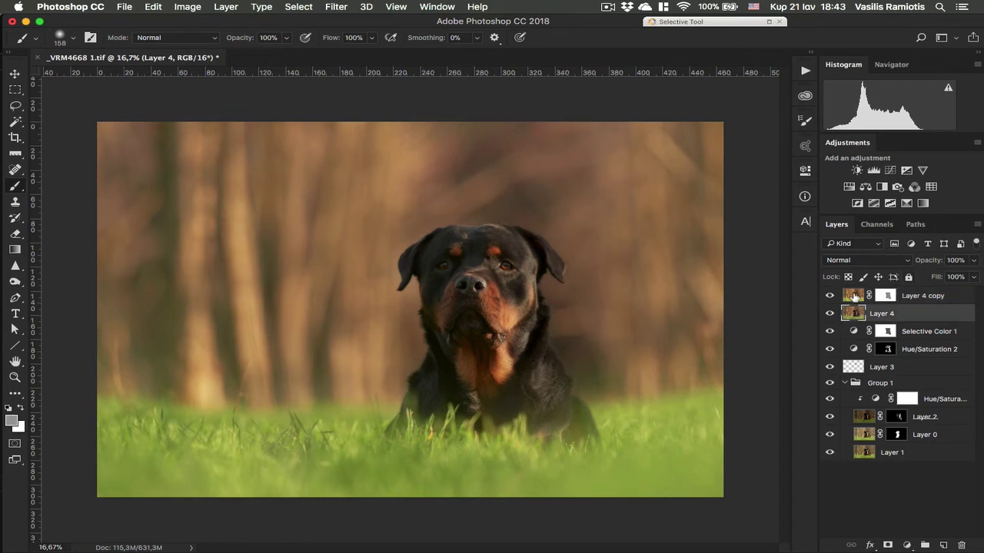
{"action": "left_click", "coordinate": [830, 295]}
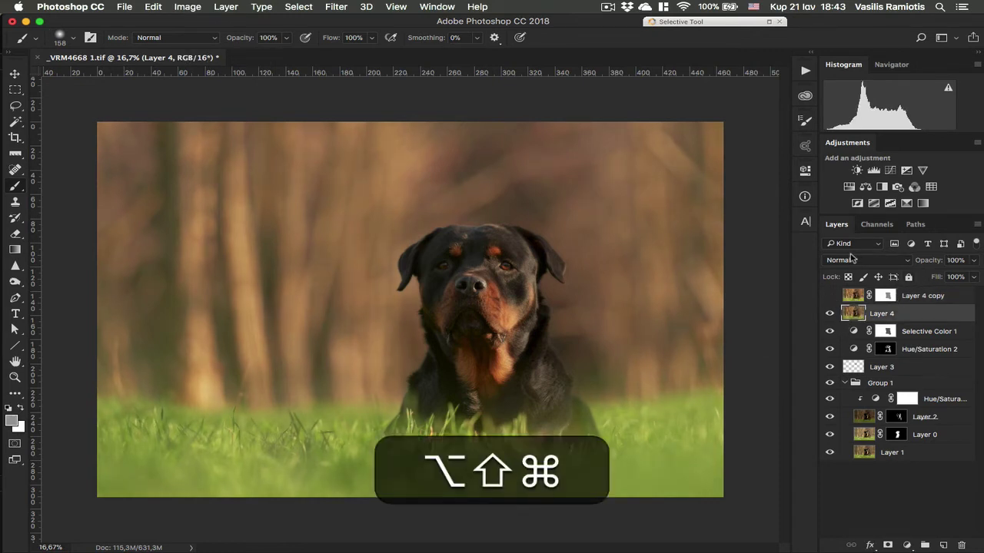
{"action": "key", "text": "alt+shift+super+y"}
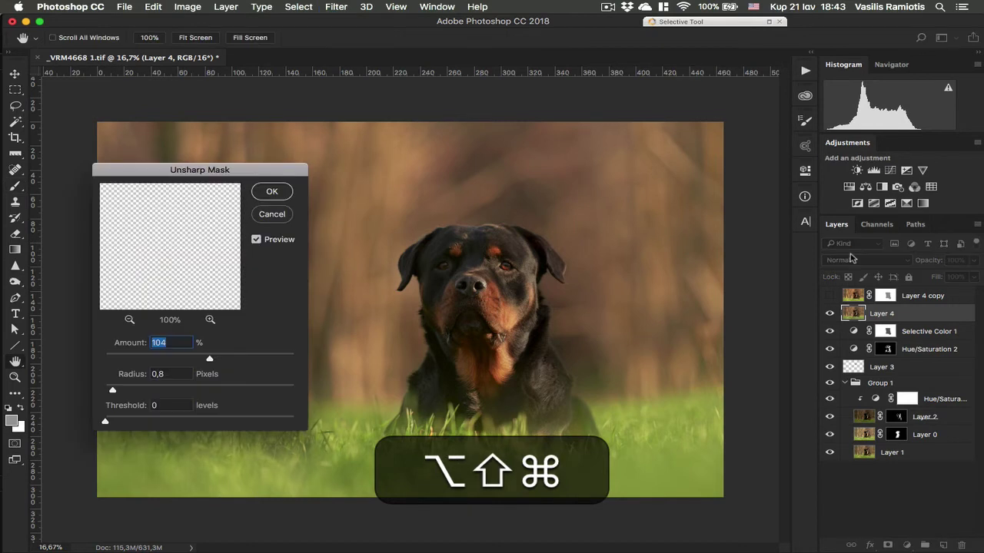
{"action": "left_click_drag", "start_coordinate": [218, 216], "coordinate": [149, 295]}
{"action": "left_click_drag", "start_coordinate": [138, 348], "coordinate": [90, 409]}
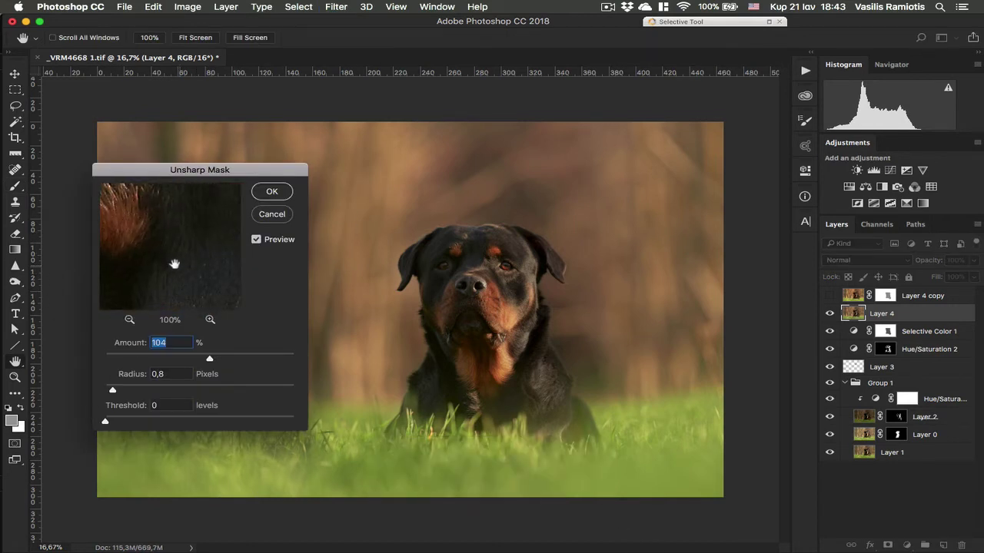
{"action": "left_click_drag", "start_coordinate": [176, 263], "coordinate": [226, 250]}
{"action": "left_click_drag", "start_coordinate": [208, 361], "coordinate": [224, 359]}
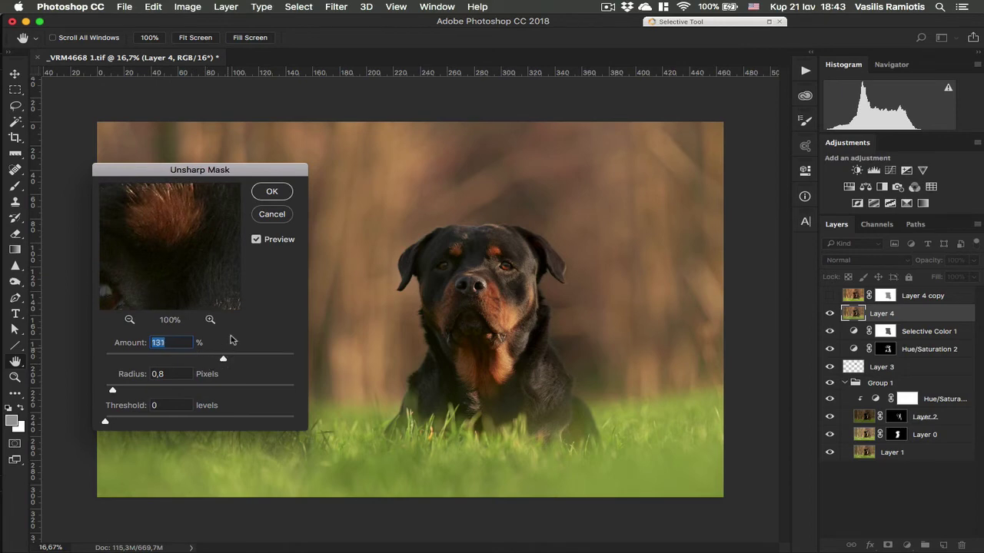
{"action": "left_click", "coordinate": [272, 193]}
Step: Show Layer 4 copy again and compare the dog's close-up with and without it
{"action": "key", "text": "super+equal"}
{"action": "key", "text": "super+equal"}
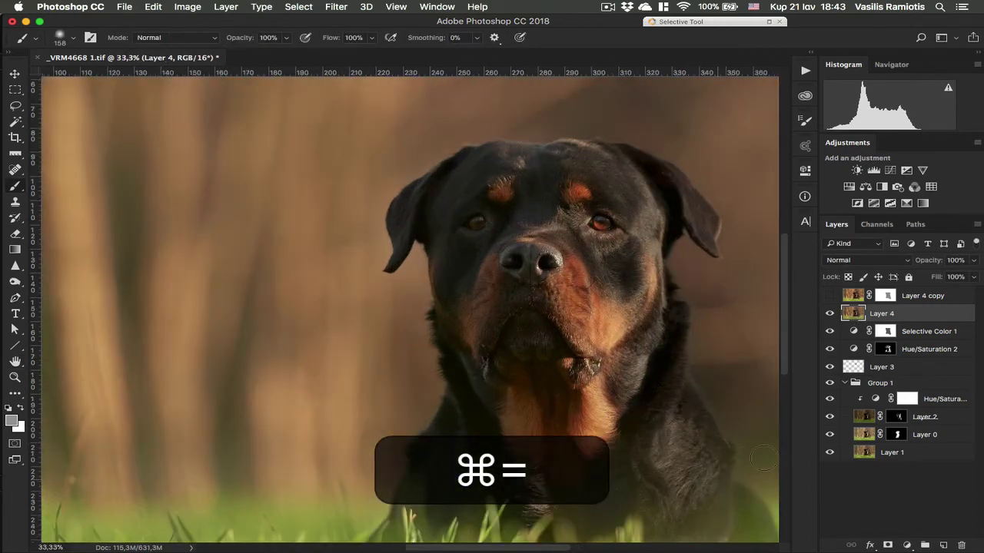
{"action": "left_click", "coordinate": [831, 295]}
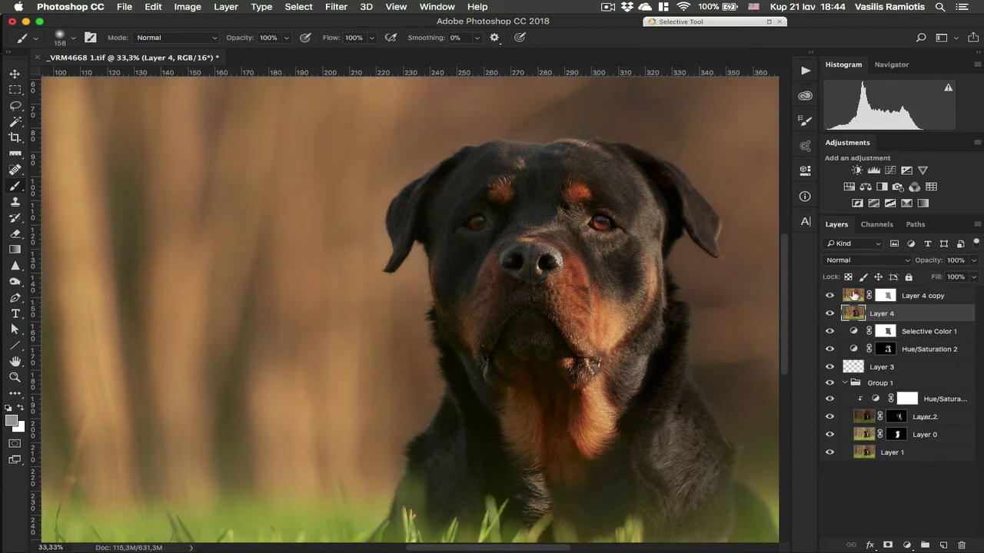
{"action": "left_click", "coordinate": [831, 296]}
{"action": "left_click", "coordinate": [828, 298]}
{"action": "left_click", "coordinate": [846, 300]}
{"action": "mouse_move", "coordinate": [851, 312]}
{"action": "left_mouse_down"}
{"action": "mouse_move", "coordinate": [849, 285]}
{"action": "mouse_move", "coordinate": [852, 315]}
{"action": "left_mouse_up"}
{"action": "left_click", "coordinate": [830, 296]}
{"action": "left_click", "coordinate": [831, 298]}
Step: Give Layer 4 an inverted copy of Layer 4 copy's mask, with 100% density and 3.3 px feather
{"action": "left_click_drag", "start_coordinate": [884, 306], "coordinate": [886, 315]}
{"action": "key", "text": "super+i"}
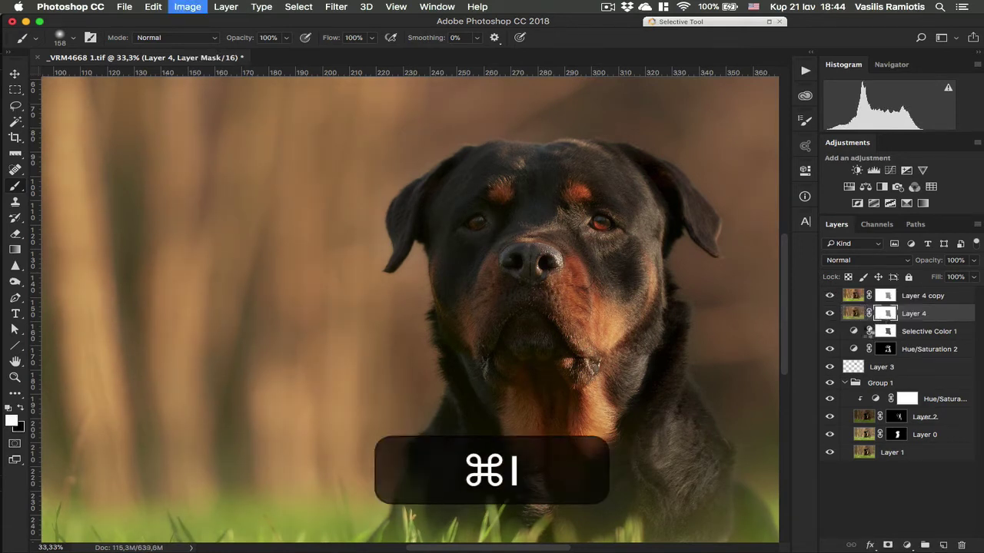
{"action": "double_click", "coordinate": [884, 313]}
{"action": "left_click", "coordinate": [756, 290]}
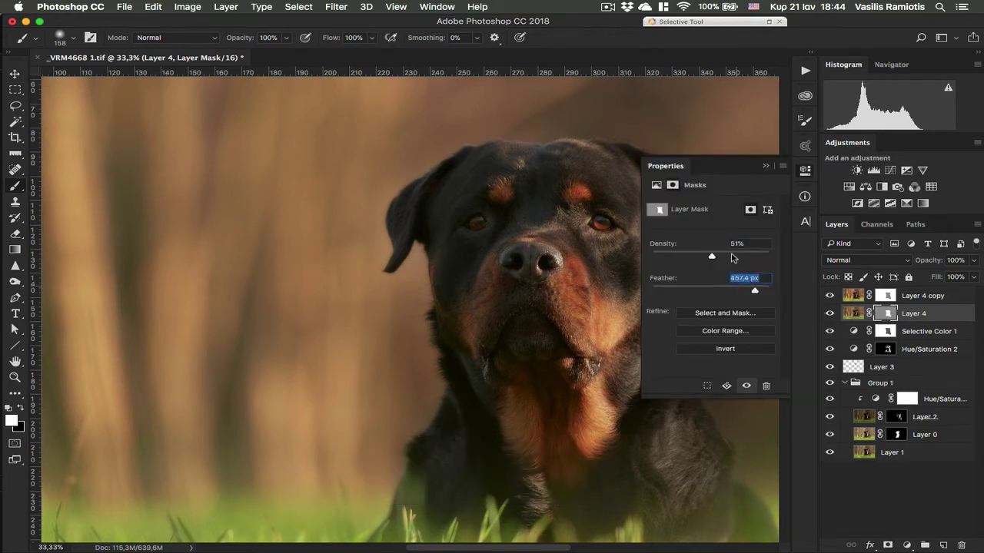
{"action": "left_click", "coordinate": [711, 289]}
{"action": "left_click_drag", "start_coordinate": [704, 256], "coordinate": [652, 256]}
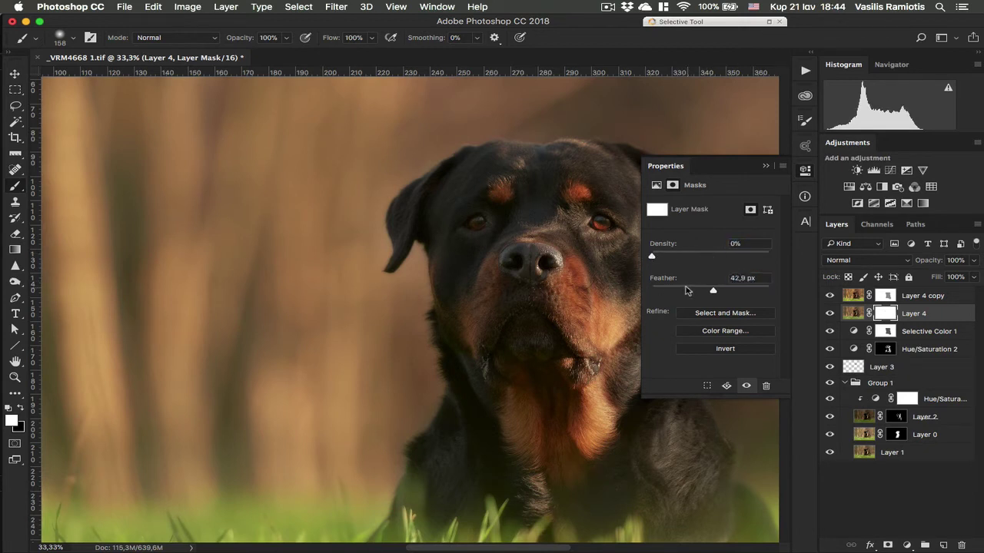
{"action": "left_click", "coordinate": [679, 291]}
{"action": "left_click_drag", "start_coordinate": [679, 291], "coordinate": [675, 290]}
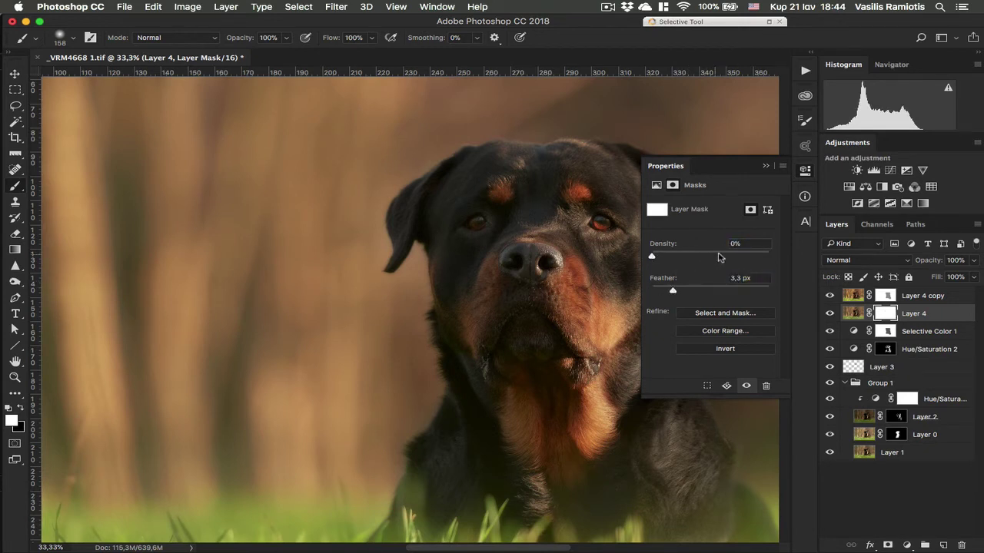
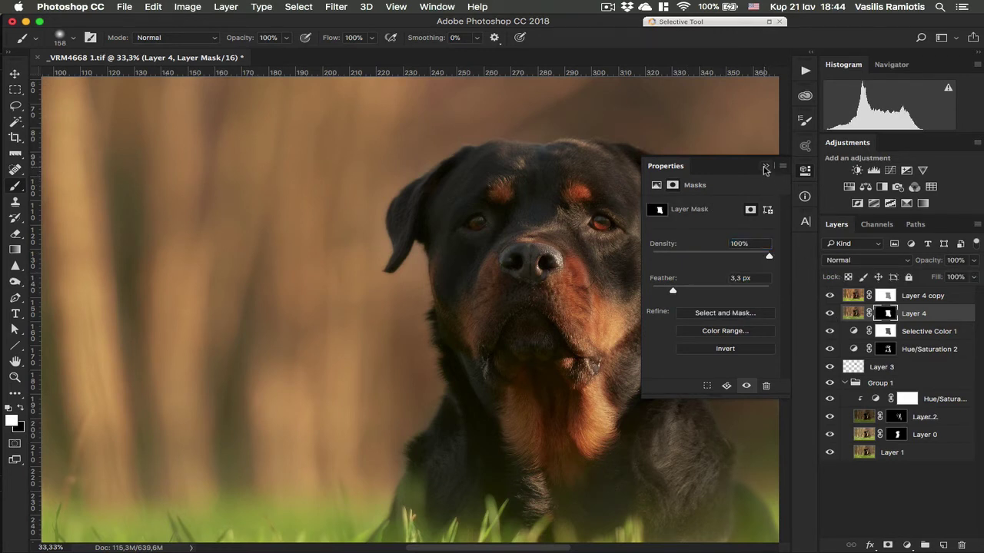
{"action": "left_click", "coordinate": [765, 169]}
Step: Move Layer 4 above Layer 4 copy and reduce its opacity to 57%, keeping the mask white over the dog
{"action": "left_click_drag", "start_coordinate": [846, 312], "coordinate": [836, 297]}
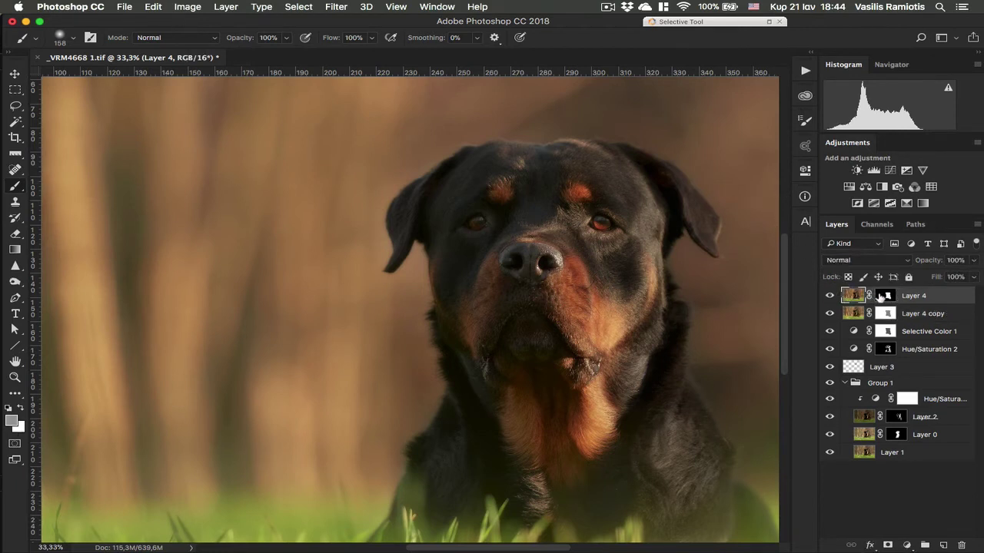
{"action": "double_click", "coordinate": [881, 297]}
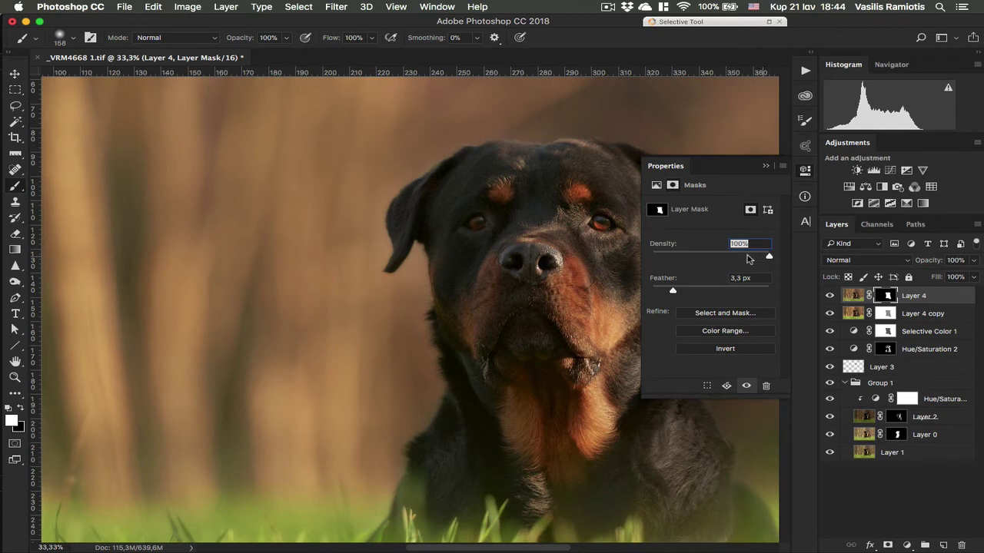
{"action": "key", "text": "super+i"}
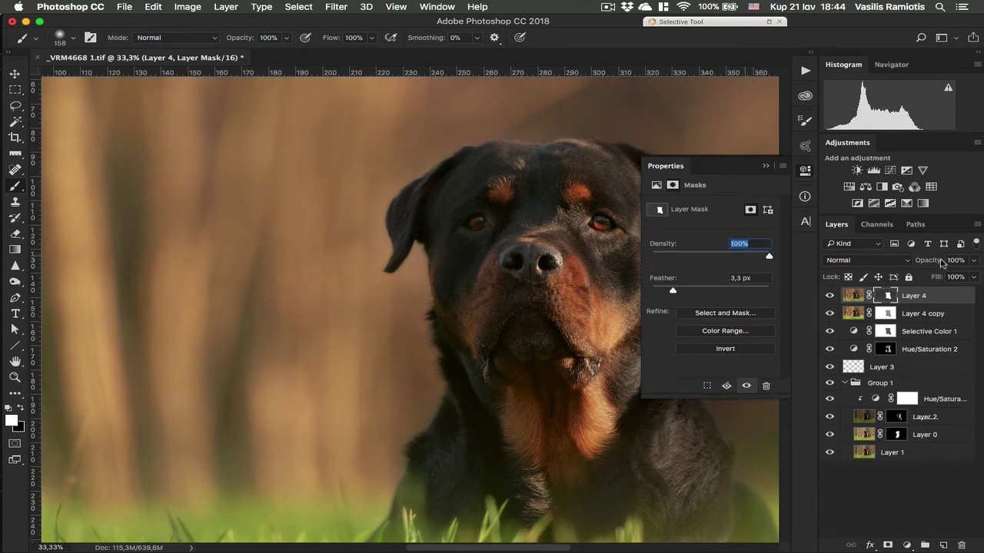
{"action": "left_click_drag", "start_coordinate": [941, 263], "coordinate": [905, 265]}
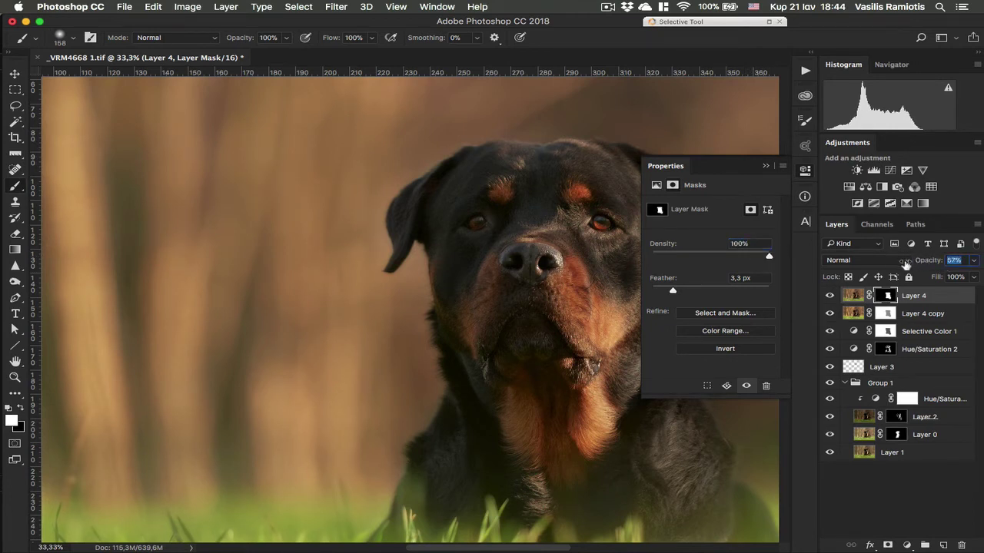
{"action": "left_click", "coordinate": [766, 165]}
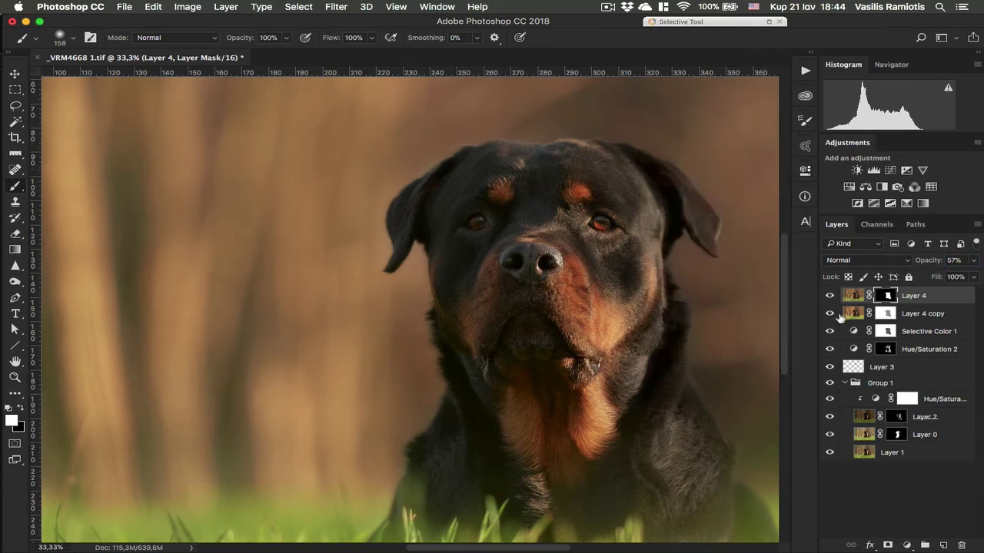
Step: Compare the complete edit with Layer 1 alone, first close up on the dog and again on the whole photo
{"action": "left_click", "coordinate": [829, 454], "text": "alt"}
{"action": "left_click", "coordinate": [830, 454], "text": "alt"}
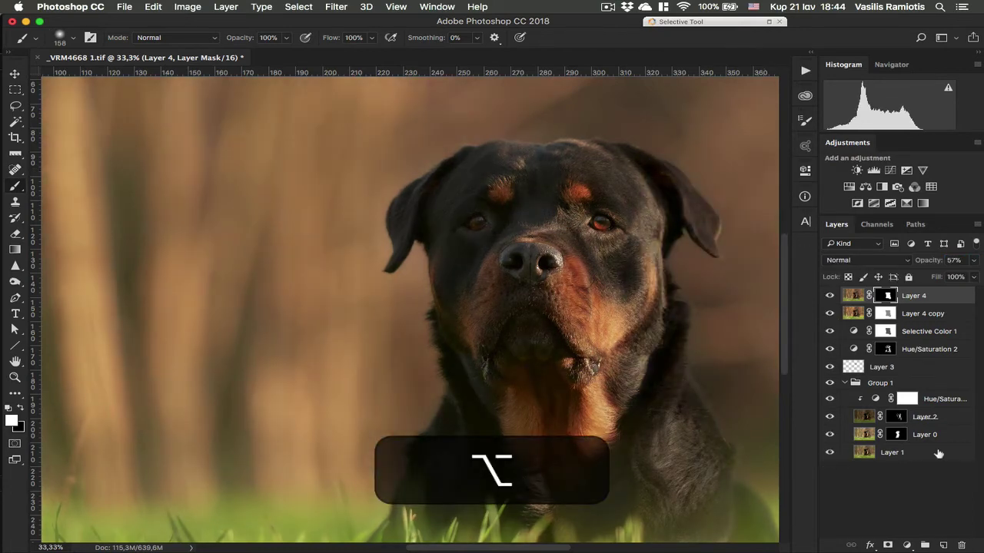
{"action": "key", "text": "alt+super+0"}
{"action": "key", "text": "super+minus"}
{"action": "key", "text": "super+equal"}
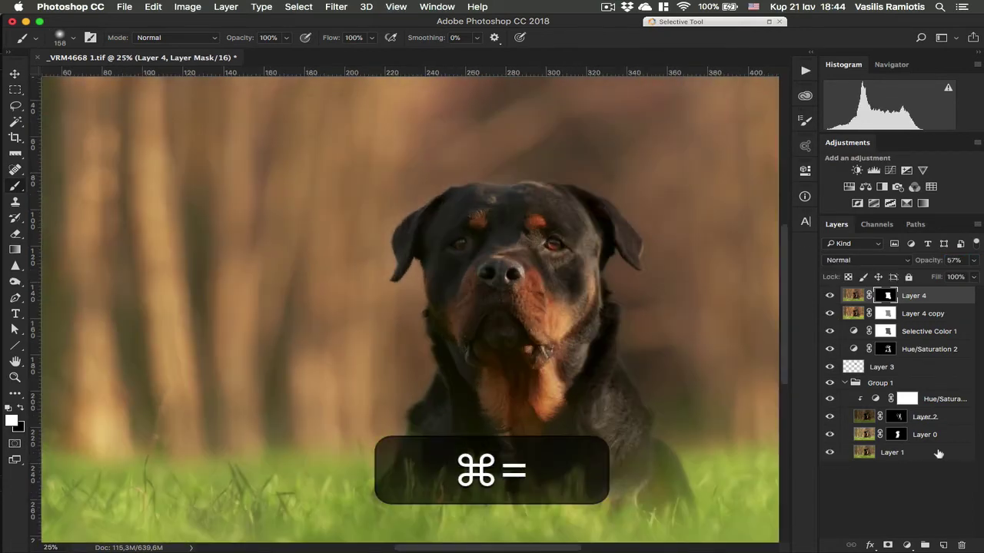
{"action": "key", "text": "super+minus"}
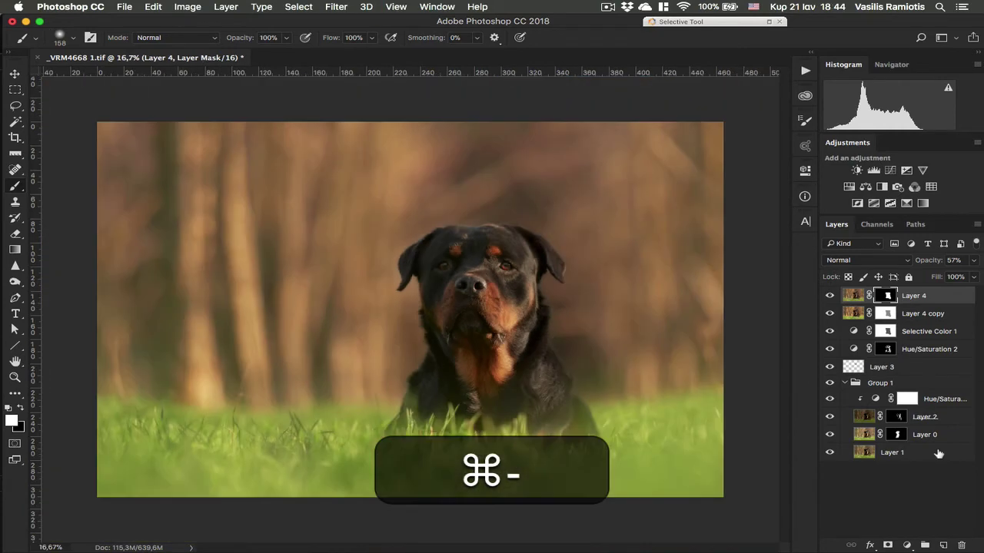
{"action": "left_click", "coordinate": [829, 453], "text": "alt"}
{"action": "left_click", "coordinate": [829, 454], "text": "alt"}
{"action": "left_click", "coordinate": [834, 465]}
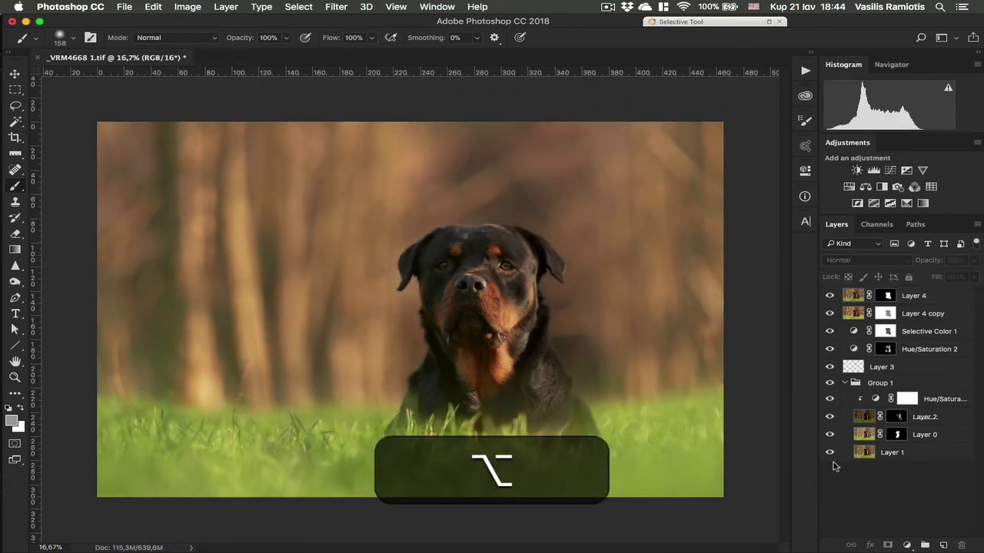
{"action": "left_click", "coordinate": [829, 457], "text": "alt"}
{"action": "left_click", "coordinate": [829, 457], "text": "alt"}
{"action": "left_click", "coordinate": [829, 456], "text": "alt"}
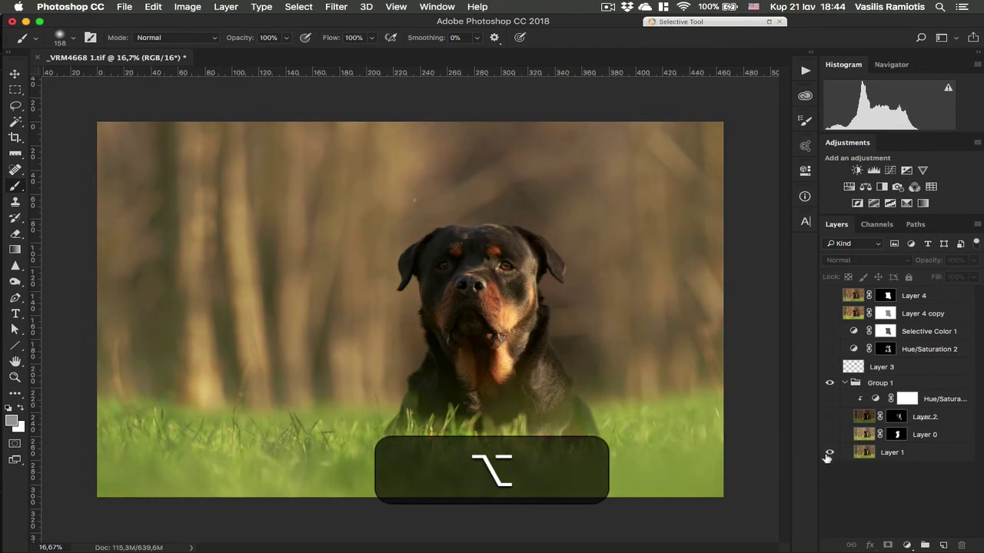
Step: Switch repeatedly between Layer 1 alone and the full layer stack on the whole photo, ending with every layer shown
{"action": "left_click", "coordinate": [826, 456], "text": "alt"}
{"action": "left_click", "coordinate": [829, 455], "text": "alt"}
{"action": "left_click", "coordinate": [830, 455], "text": "alt"}
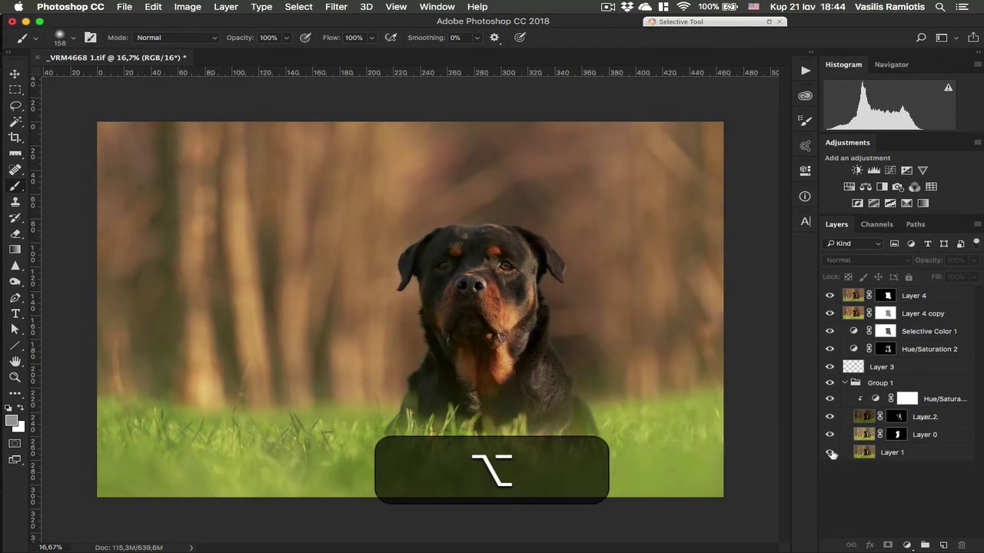
{"action": "left_click", "coordinate": [830, 454], "text": "alt"}
{"action": "left_click", "coordinate": [834, 454], "text": "alt"}
{"action": "left_click", "coordinate": [835, 454], "text": "alt"}
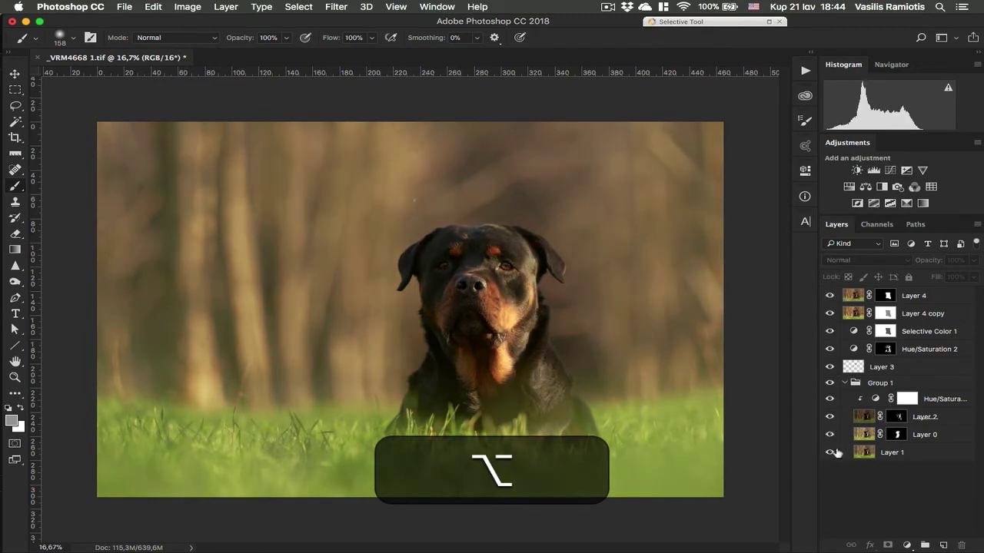
{"action": "left_click", "coordinate": [838, 453], "text": "alt"}
{"action": "left_click", "coordinate": [831, 455], "text": "alt"}
{"action": "left_click", "coordinate": [833, 454], "text": "alt"}
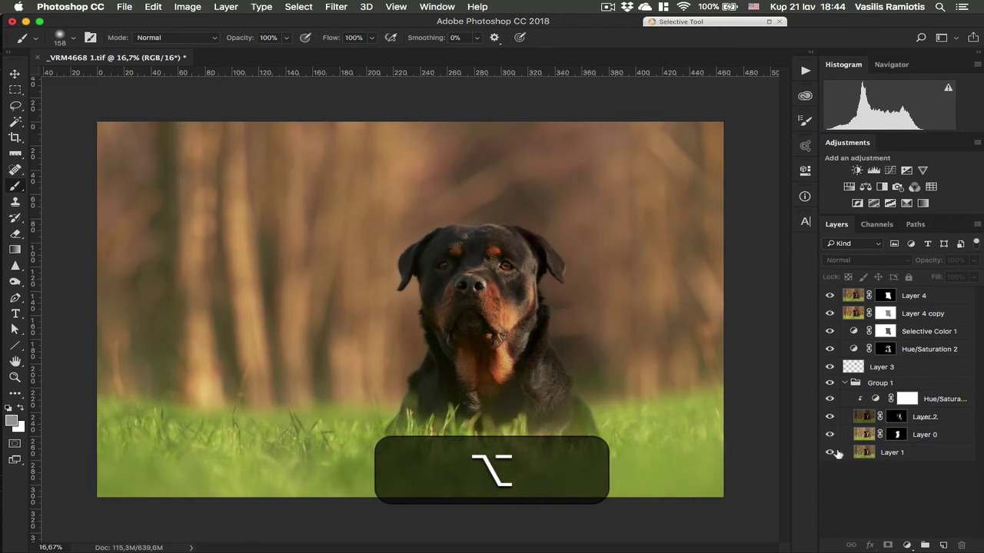
{"action": "left_click", "coordinate": [838, 454], "text": "alt"}
{"action": "left_click", "coordinate": [841, 453], "text": "alt"}
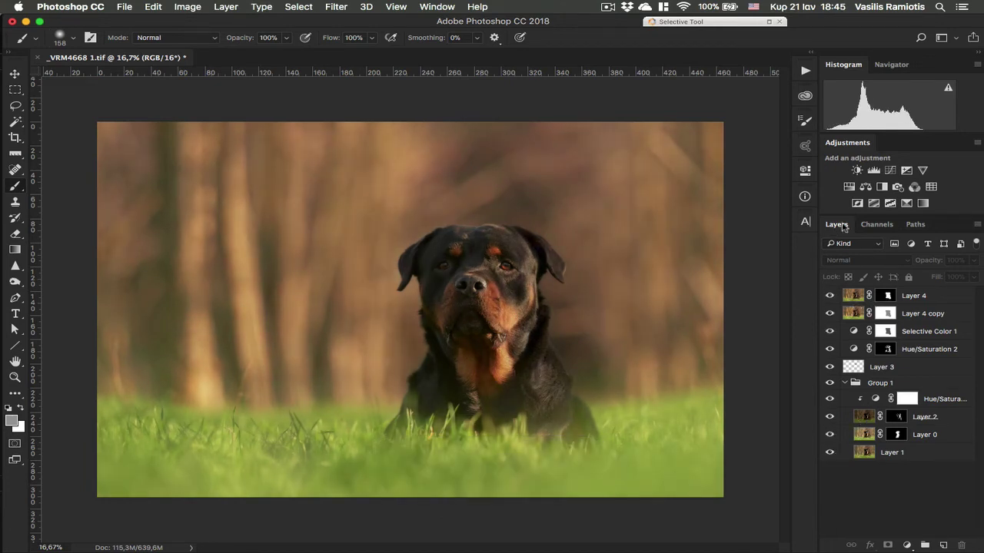
Step: Add a Color Balance adjustment above Layer 4 and set its shadows to red -1, green +1 and blue +2
{"action": "left_click", "coordinate": [866, 187]}
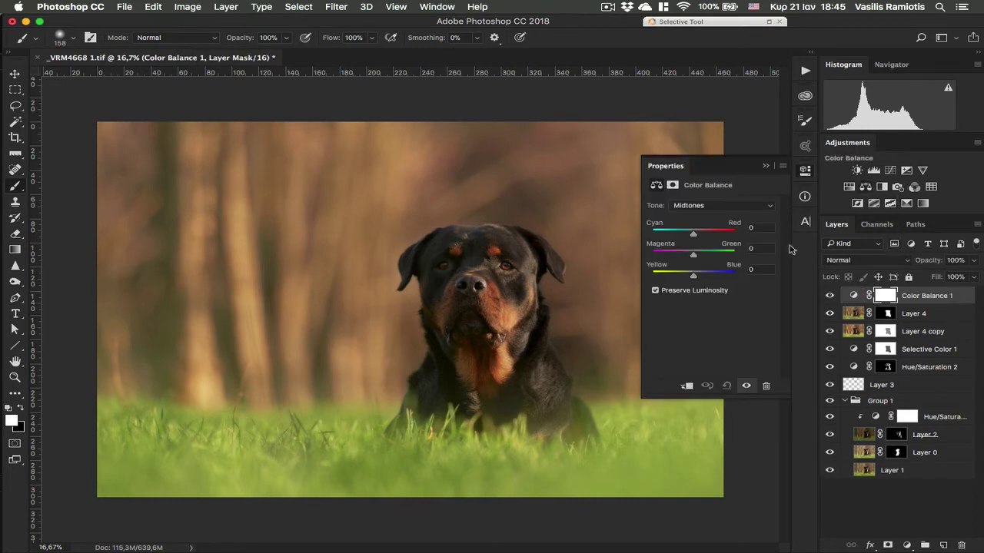
{"action": "left_click", "coordinate": [737, 207]}
{"action": "left_click", "coordinate": [737, 197]}
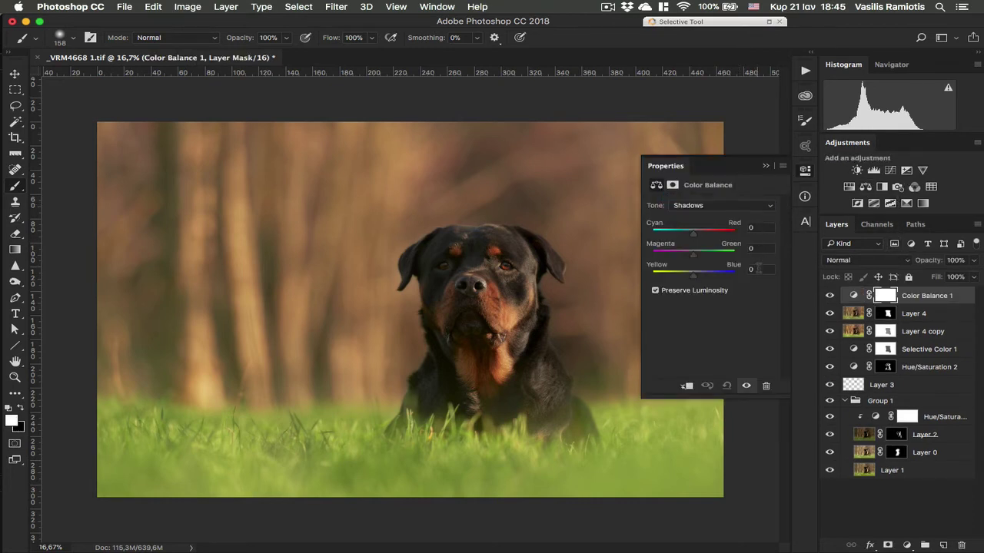
{"action": "key", "text": "Up"}
{"action": "key", "text": "Up"}
{"action": "key", "text": "Tab"}
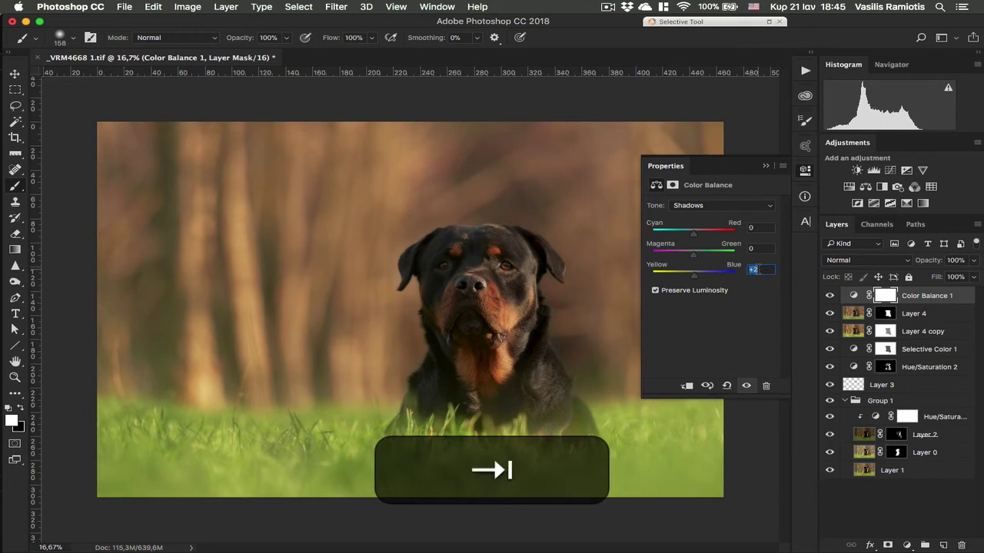
{"action": "key", "text": "Down"}
{"action": "key", "text": "Tab"}
{"action": "key", "text": "Down"}
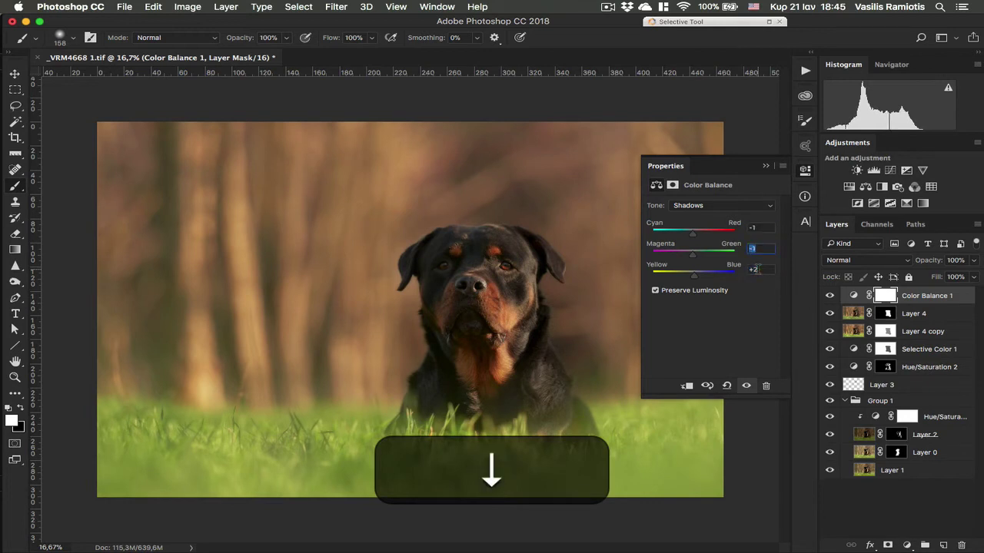
{"action": "key", "text": "Up"}
{"action": "key", "text": "Up"}
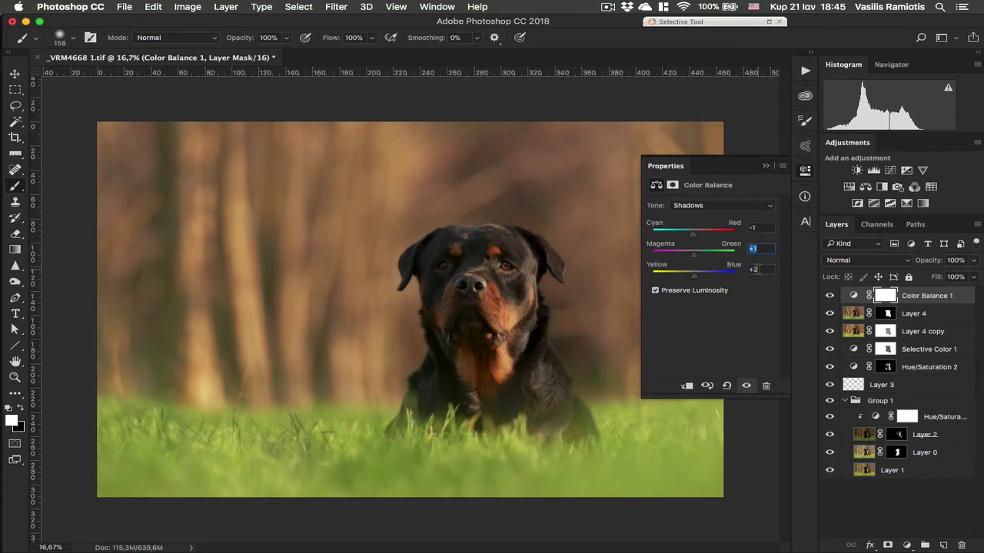
Step: Compare the photo with and without the Color Balance adjustment
{"action": "left_click", "coordinate": [830, 296]}
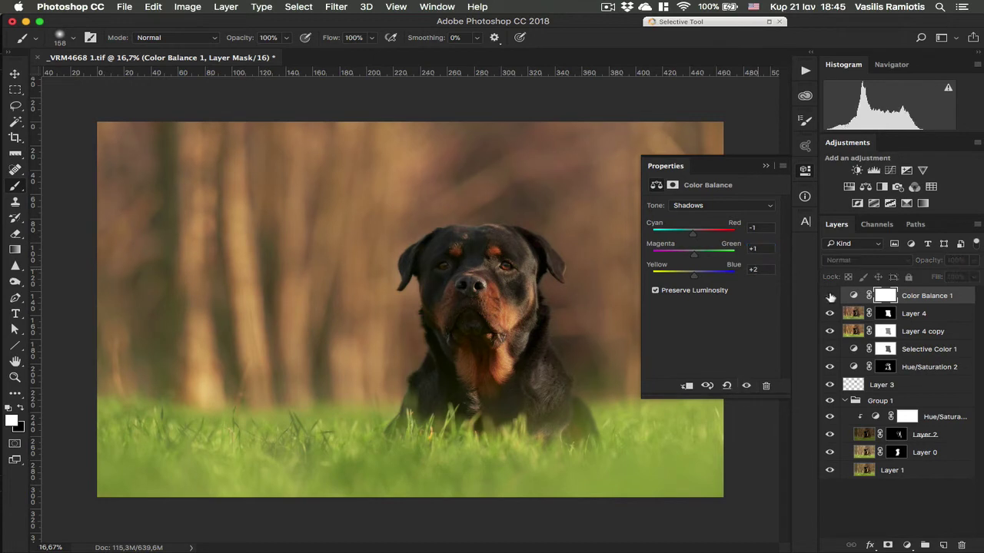
{"action": "left_click", "coordinate": [829, 296]}
{"action": "left_click", "coordinate": [829, 296]}
{"action": "left_click", "coordinate": [830, 296]}
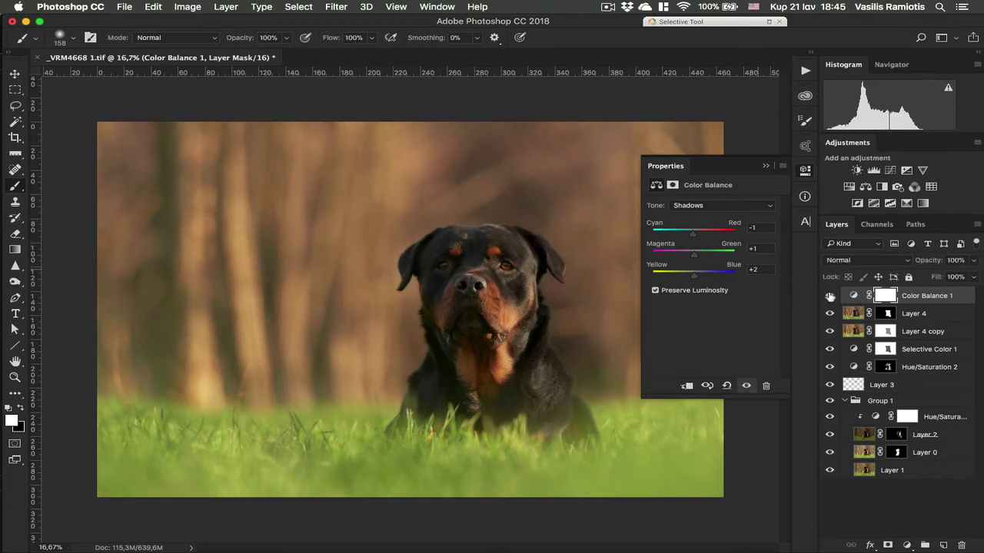
Step: Set the cyan-red value of the Color Balance highlights to +1
{"action": "left_click", "coordinate": [742, 206]}
{"action": "left_click", "coordinate": [751, 224]}
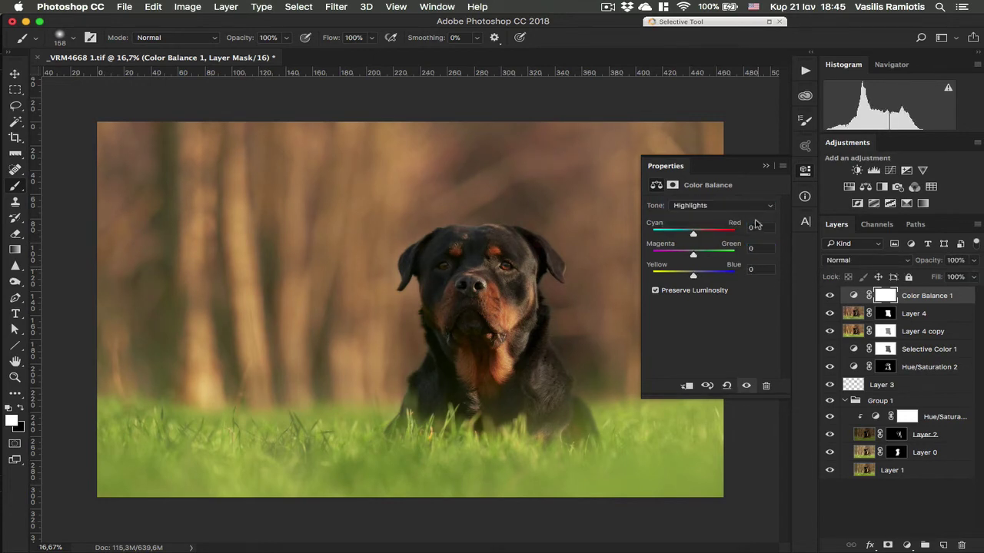
{"action": "key", "text": "Up"}
{"action": "key", "text": "Down"}
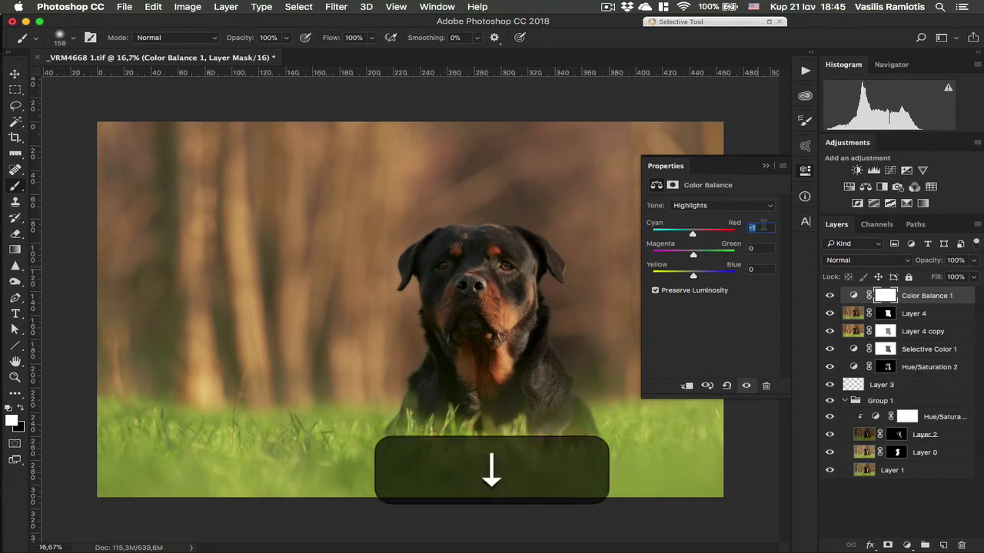
{"action": "key", "text": "Up"}
{"action": "key", "text": "Up"}
Step: Try slightly greener Color Balance highlights with a magenta-green value of +2
{"action": "key", "text": "Tab"}
{"action": "key", "text": "Down"}
{"action": "key", "text": "Up"}
{"action": "key", "text": "Up"}
{"action": "key", "text": "Up"}
{"action": "key", "text": "Down"}
{"action": "key", "text": "Down"}
{"action": "key", "text": "Down"}
{"action": "key", "text": "Up"}
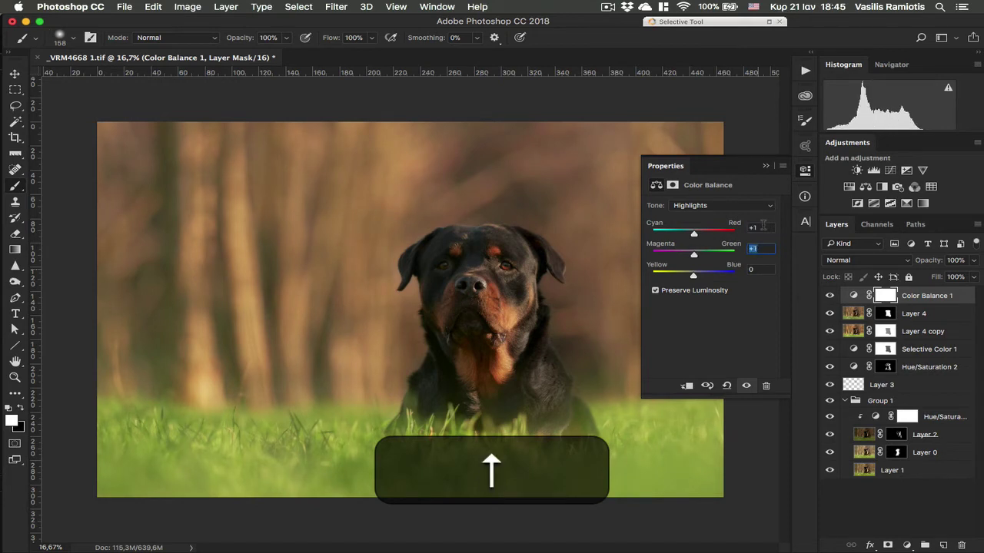
Step: Try yellow-blue values of -3 and +3 for the Color Balance highlights, and return to 0
{"action": "key", "text": "Tab"}
{"action": "key", "text": "Down"}
{"action": "key", "text": "Down"}
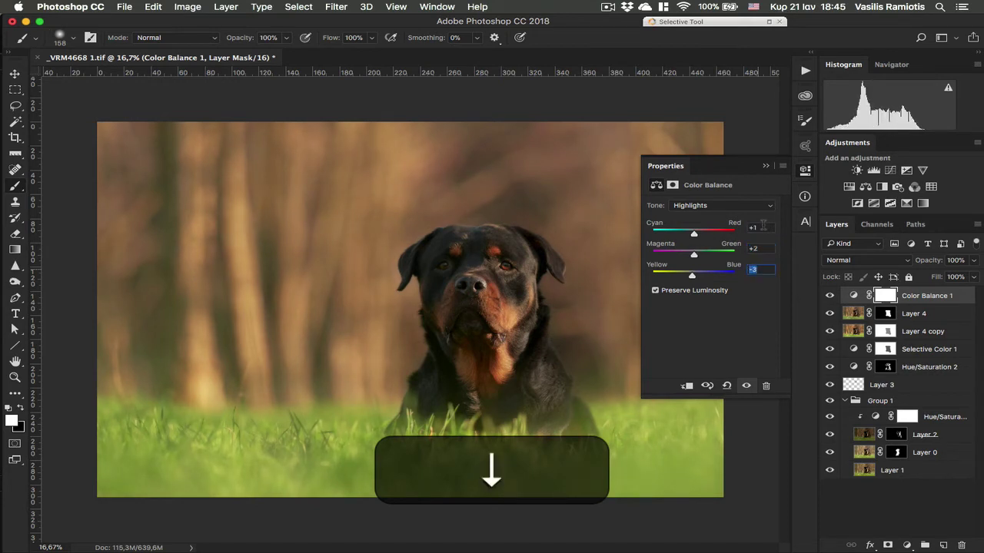
{"action": "key", "text": "Up"}
{"action": "key", "text": "Up"}
{"action": "key", "text": "Up"}
{"action": "key", "text": "Up"}
{"action": "key", "text": "Up"}
{"action": "key", "text": "Up"}
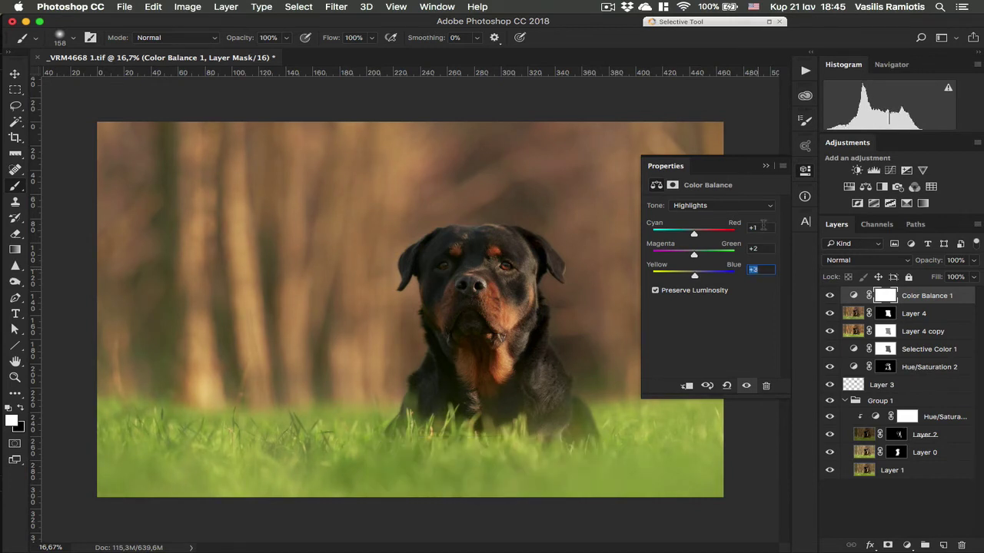
{"action": "key", "text": "Down"}
{"action": "key", "text": "Down"}
{"action": "key", "text": "Down"}
Step: Set the magenta-green value of the Color Balance highlights to -1 and close the adjustment's settings
{"action": "key", "text": "Tab"}
{"action": "key", "text": "Tab"}
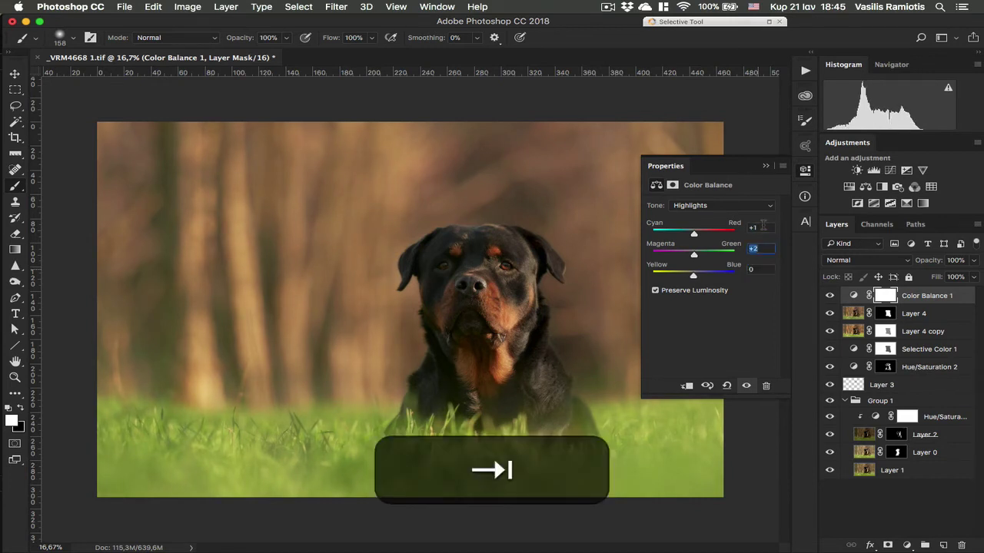
{"action": "key", "text": "Down"}
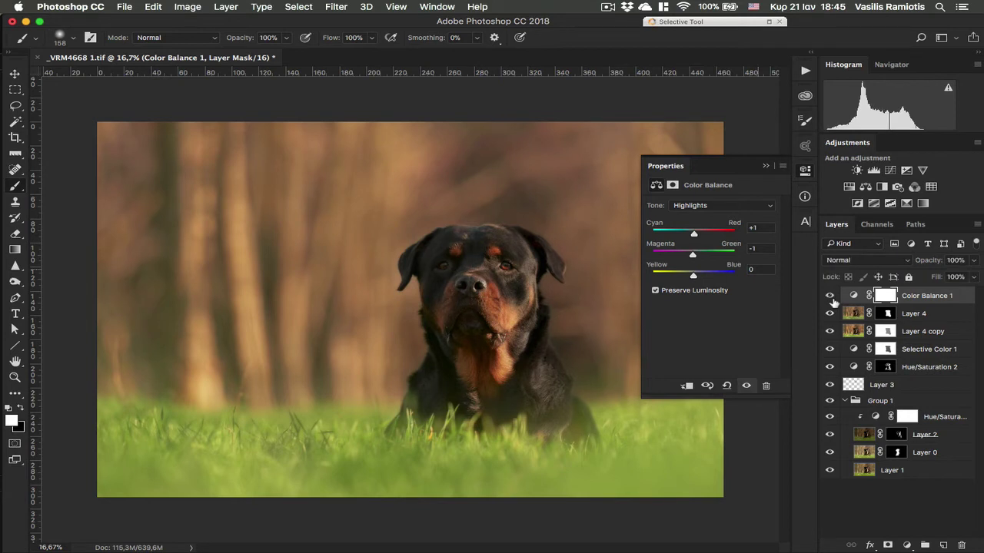
{"action": "left_click", "coordinate": [766, 166]}
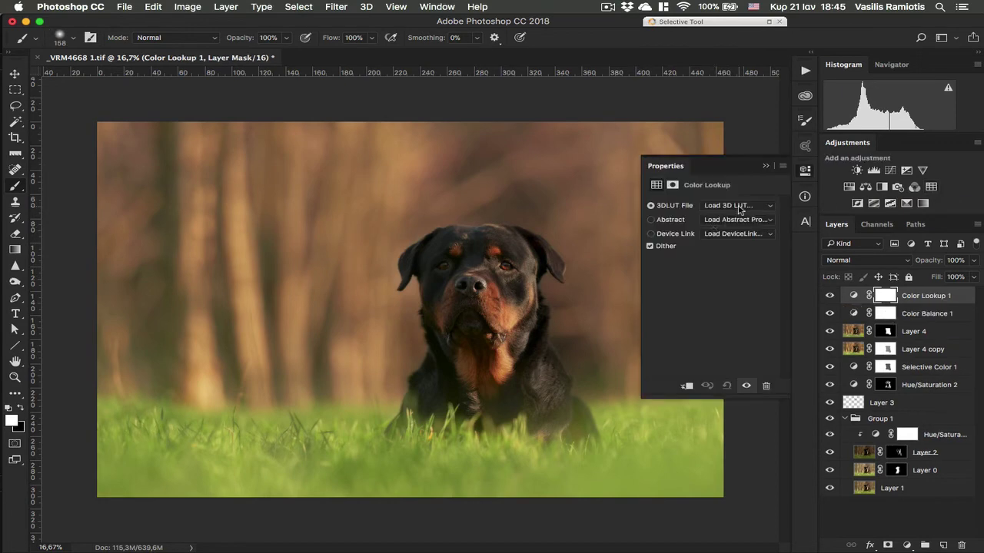
Step: Try a Color Lookup layer with the ARRI_Universal 3D LUT in Luminosity mode at 33% opacity, and delete it again
{"action": "left_click", "coordinate": [740, 206]}
{"action": "left_click", "coordinate": [799, 319]}
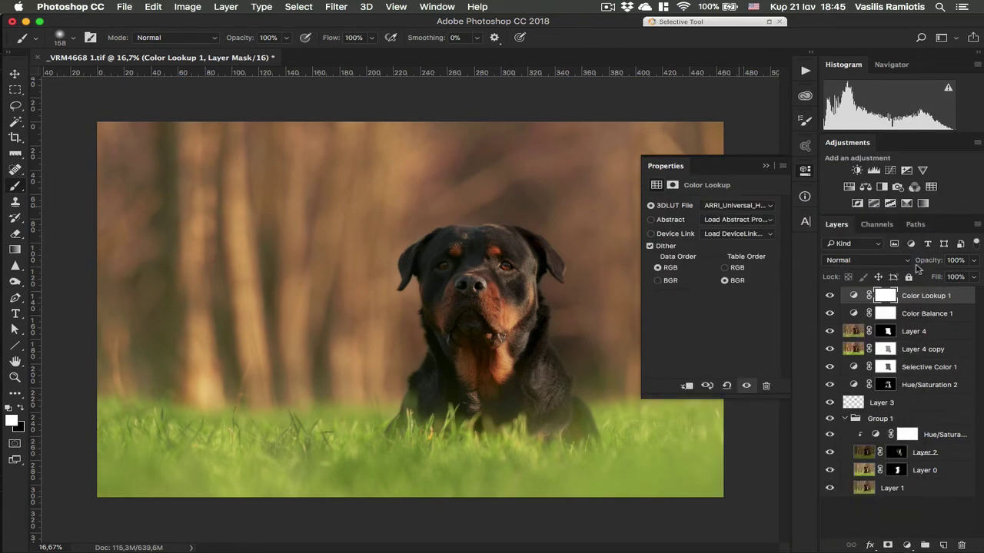
{"action": "left_click_drag", "start_coordinate": [928, 264], "coordinate": [879, 265]}
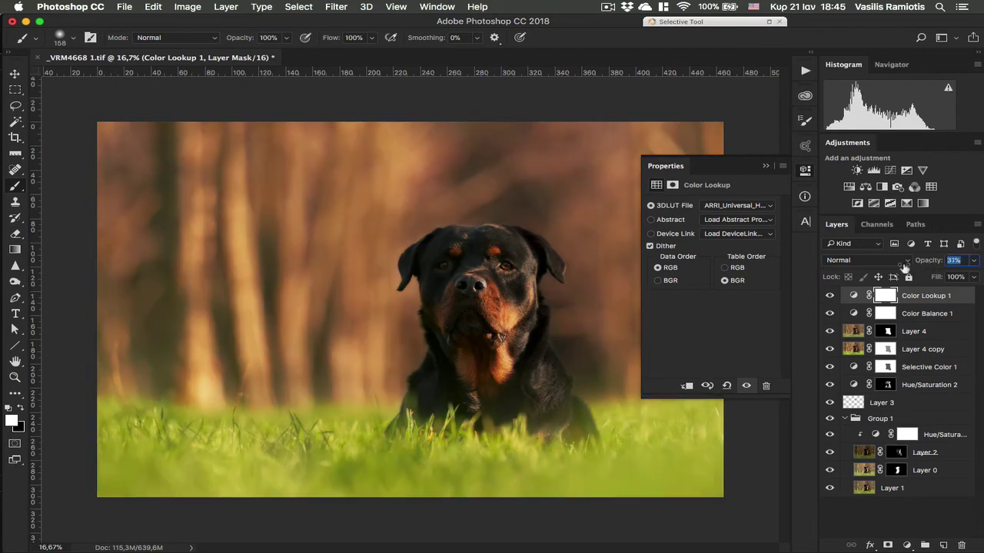
{"action": "left_click", "coordinate": [867, 260]}
{"action": "left_click", "coordinate": [846, 464]}
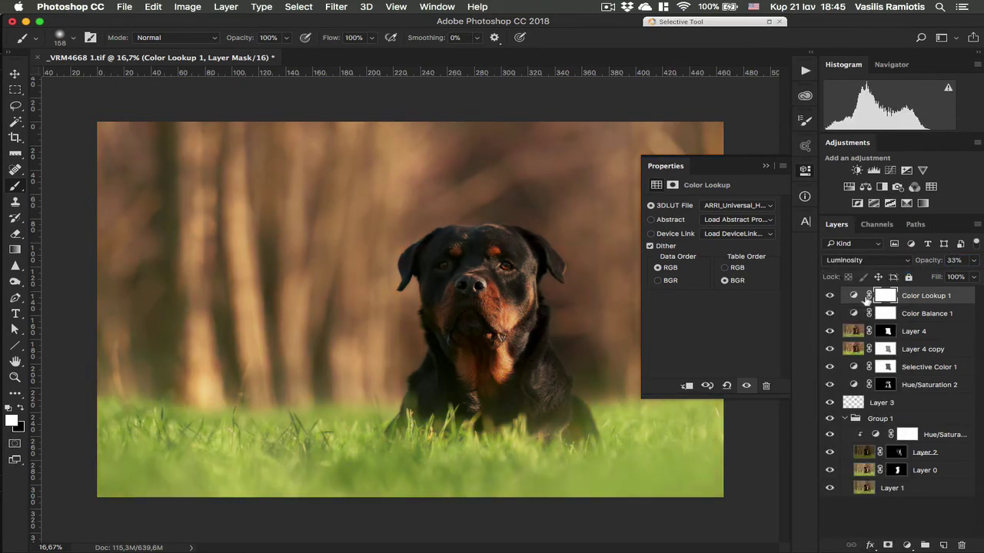
{"action": "left_click", "coordinate": [830, 296]}
{"action": "left_click", "coordinate": [831, 296]}
{"action": "left_click_drag", "start_coordinate": [887, 290], "coordinate": [963, 545]}
{"action": "left_click", "coordinate": [963, 545]}
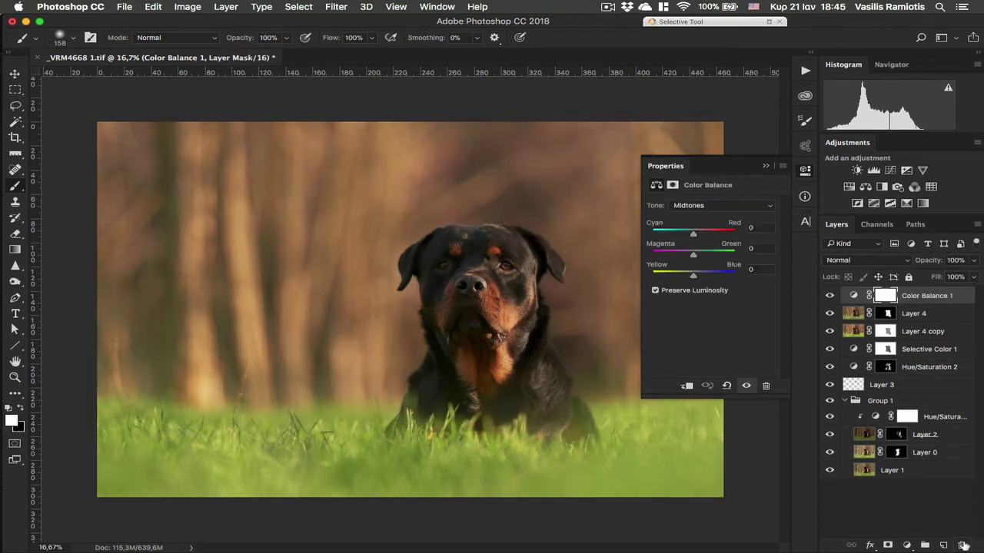
Step: Stamp all visible layers into a new top layer and open it in Color Efex Pro 4 through the vram recipe
{"action": "key", "text": "alt+shift+super+e"}
{"action": "double_click", "coordinate": [766, 22]}
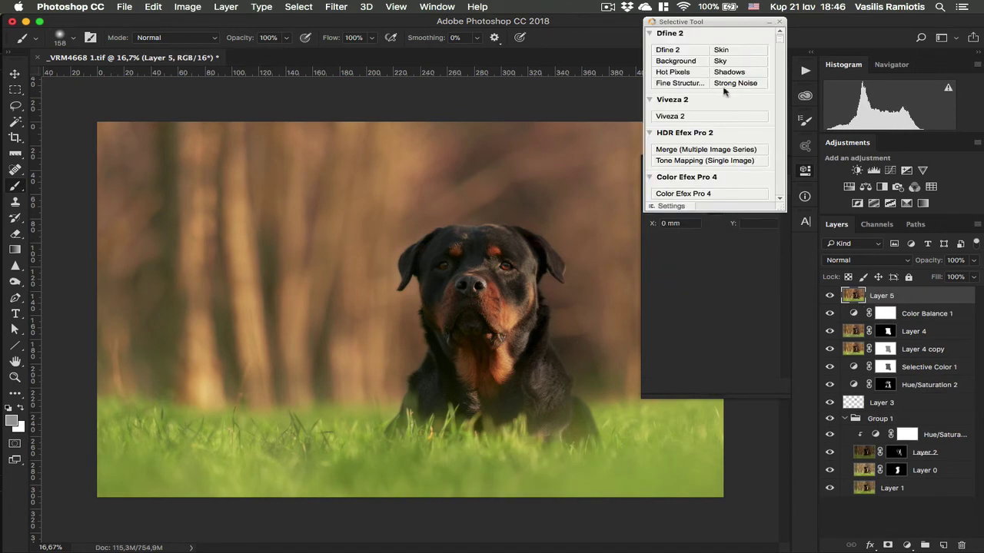
{"action": "left_click", "coordinate": [780, 199]}
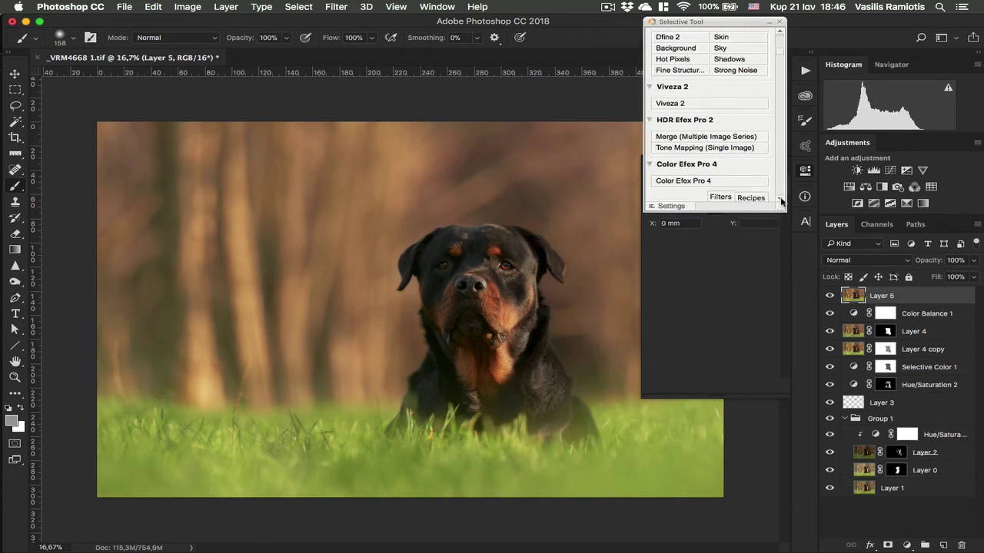
{"action": "left_click", "coordinate": [750, 174]}
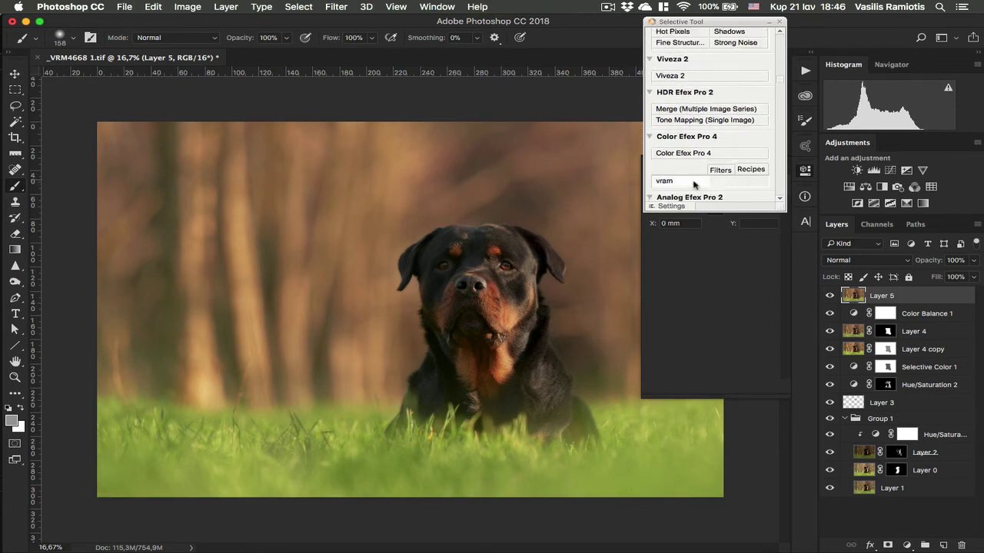
{"action": "left_click", "coordinate": [744, 184]}
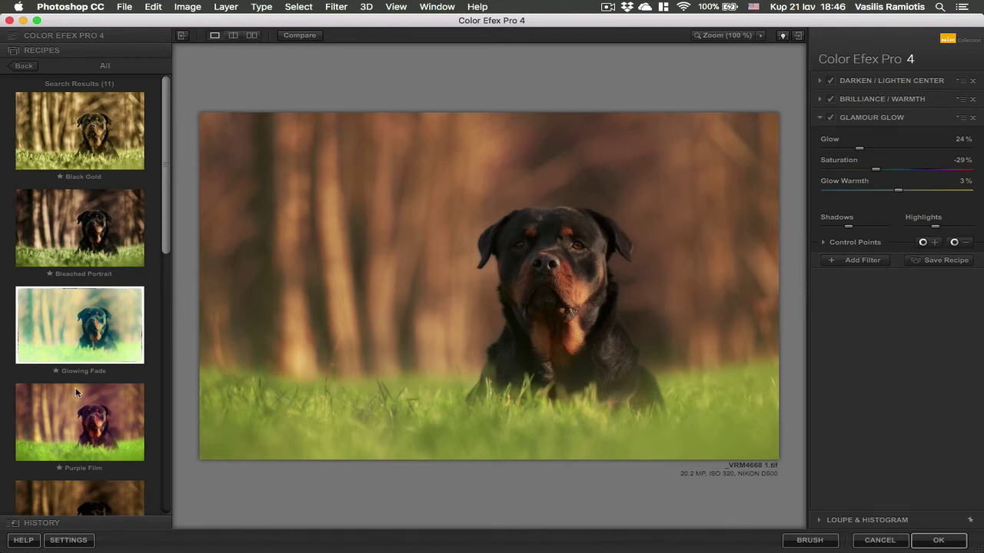
Step: Select the vram recipe in Color Efex Pro 4 and place the Darken / Lighten Center filter's centre on the dog
{"action": "scroll", "coordinate": [75, 387], "scroll_direction": "down", "scroll_amount": 10}
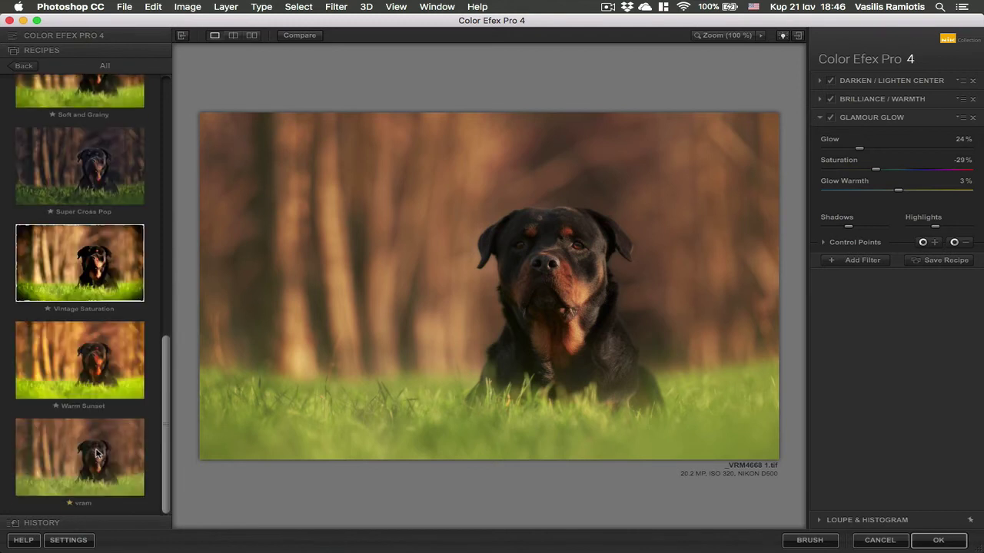
{"action": "left_click", "coordinate": [96, 455]}
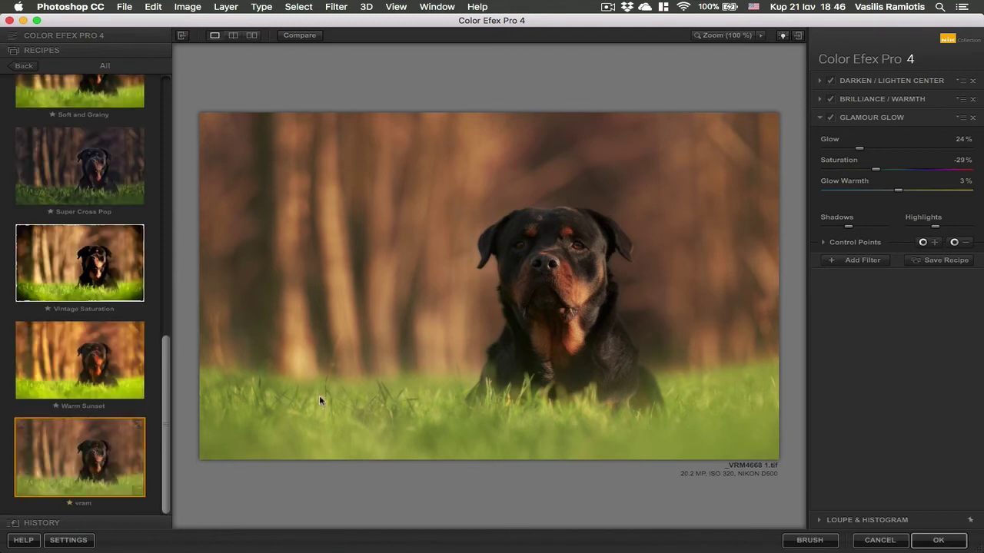
{"action": "left_click", "coordinate": [878, 81]}
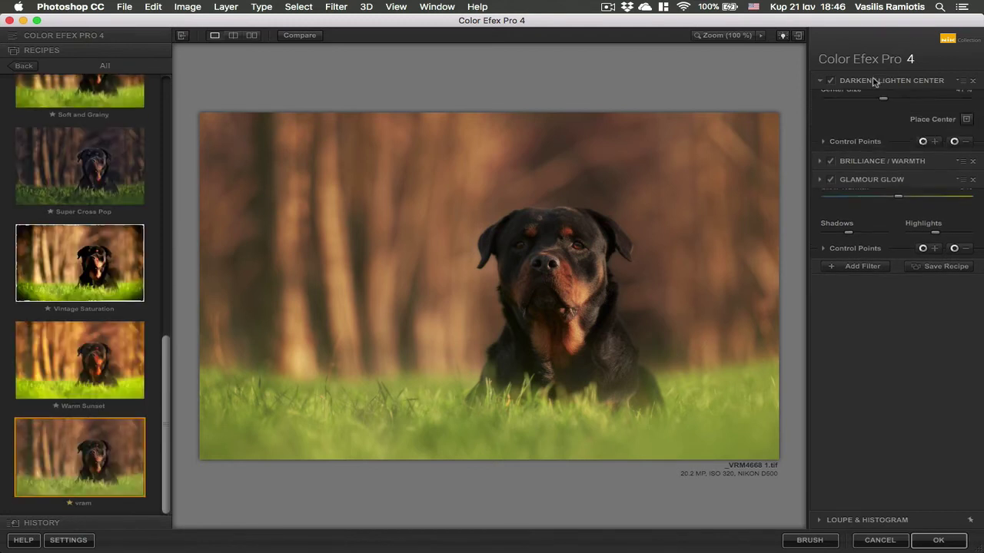
{"action": "left_click", "coordinate": [553, 302]}
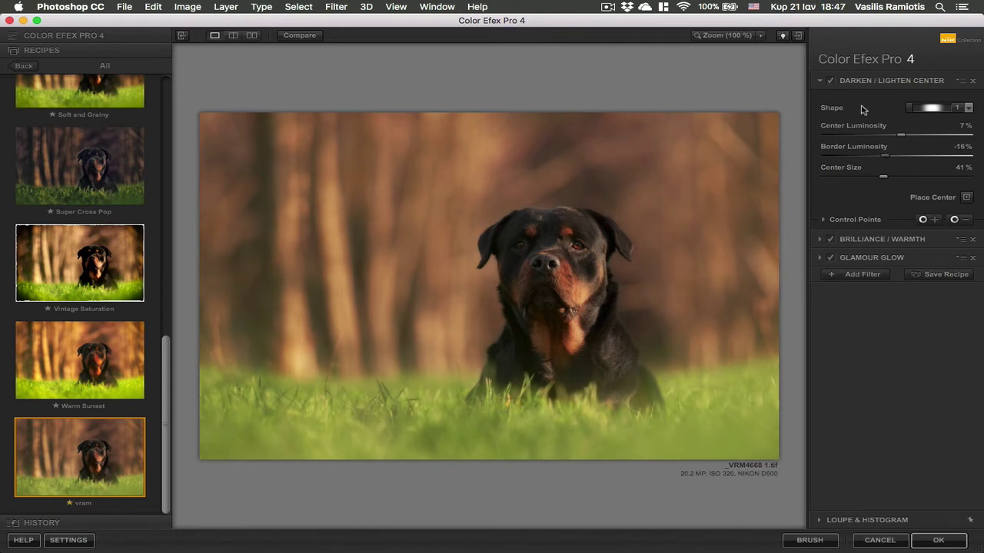
Step: Compare the preview with and without the Darken / Lighten Center filter, and check the whole recipe against the original
{"action": "left_click", "coordinate": [831, 80]}
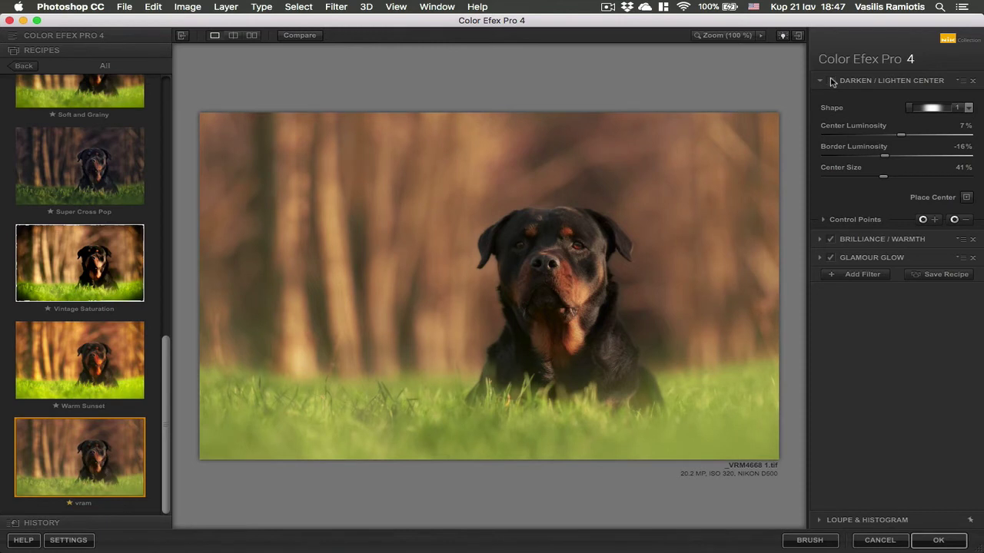
{"action": "left_click", "coordinate": [831, 80]}
{"action": "left_click", "coordinate": [831, 80]}
{"action": "left_click", "coordinate": [831, 80]}
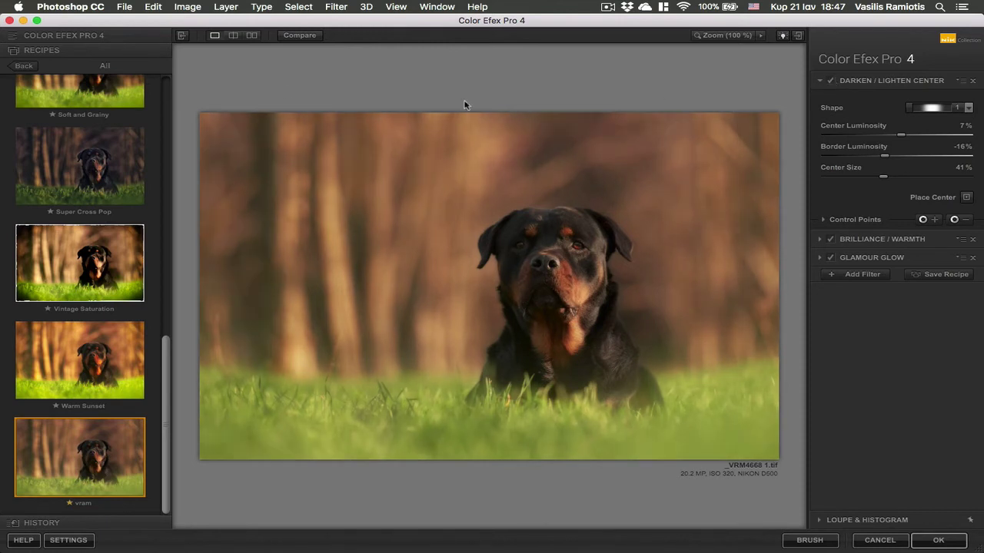
{"action": "left_click", "coordinate": [301, 36]}
{"action": "left_click", "coordinate": [301, 35]}
Step: Switch off Brilliance / Warmth and Glamour Glow, and compare the photo with and without Darken / Lighten Center alone
{"action": "left_click", "coordinate": [830, 239]}
{"action": "left_click", "coordinate": [831, 81]}
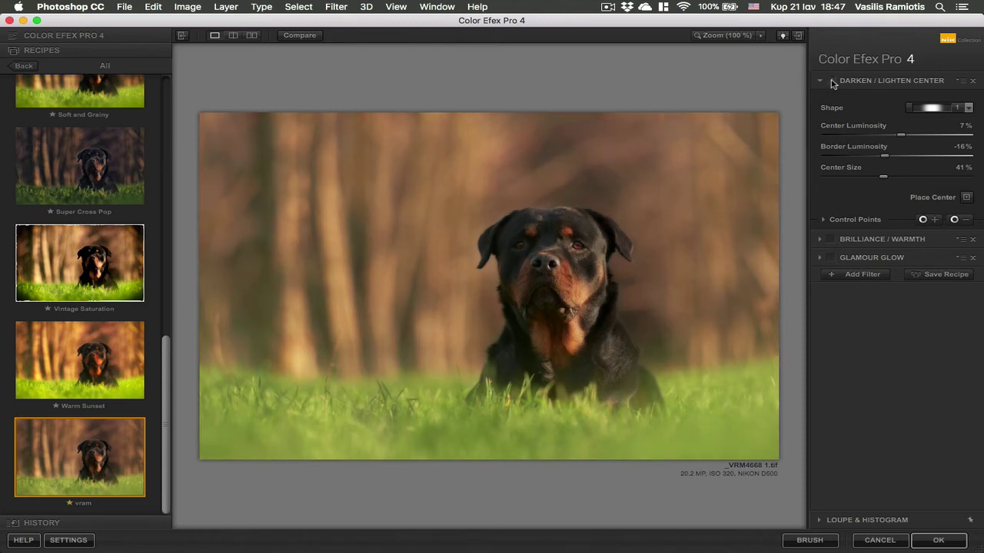
{"action": "left_click", "coordinate": [830, 81]}
{"action": "left_click", "coordinate": [831, 81]}
{"action": "left_click", "coordinate": [831, 81]}
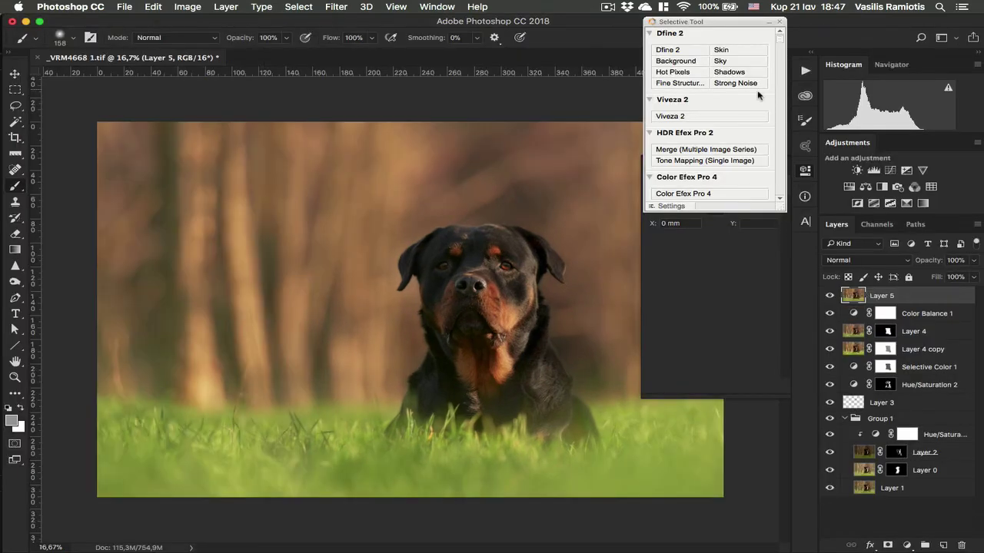
Step: Add a Curves adjustment above Layer 5 and brighten the photo by raising the midtones at input 119 to output 148
{"action": "left_click", "coordinate": [768, 21]}
{"action": "left_click", "coordinate": [764, 163]}
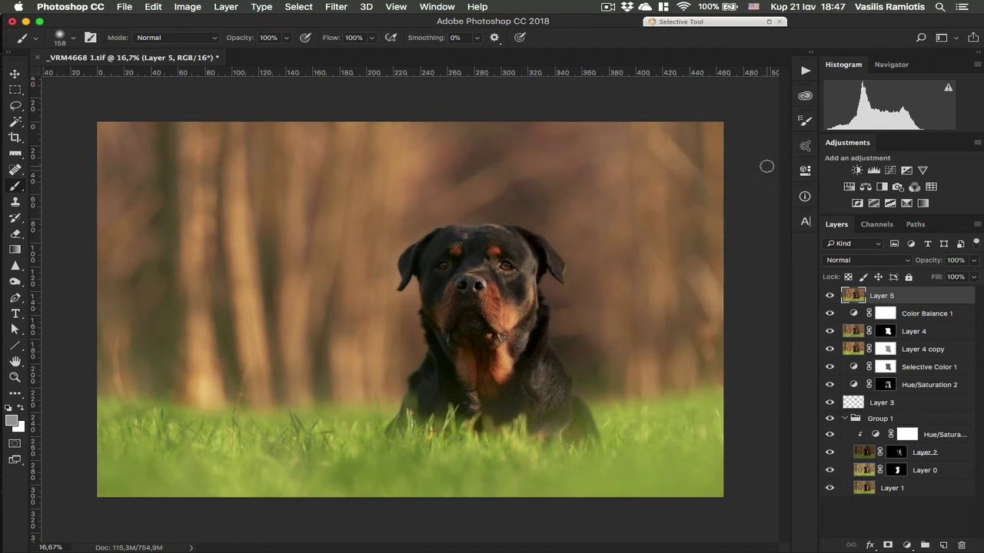
{"action": "left_click", "coordinate": [890, 170]}
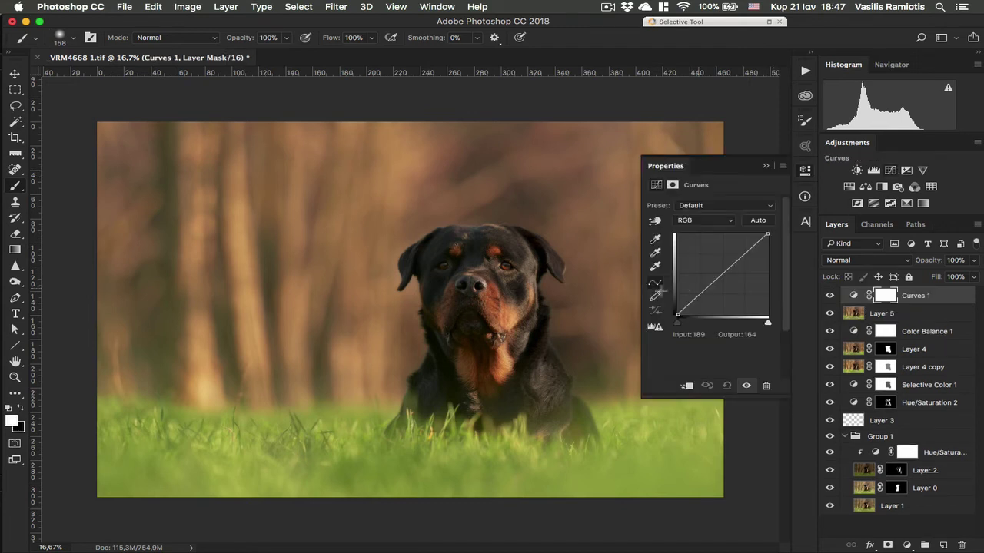
{"action": "left_click", "coordinate": [719, 268]}
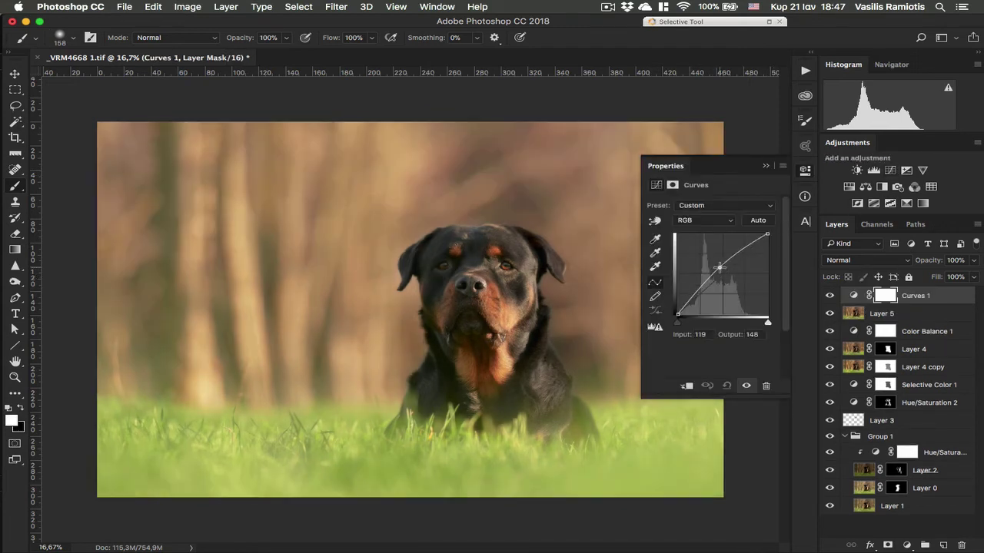
{"action": "left_click_drag", "start_coordinate": [719, 268], "coordinate": [691, 303]}
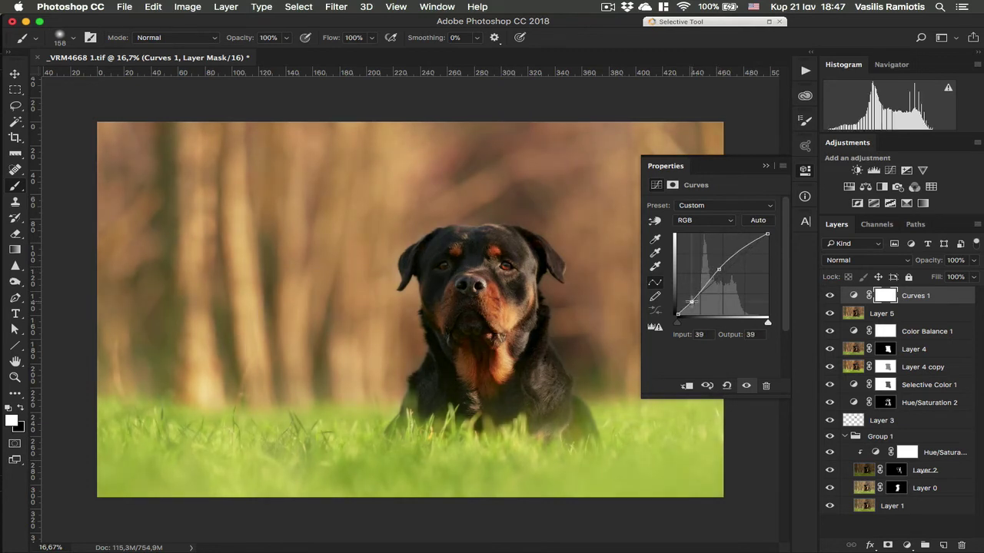
{"action": "key", "text": "super+z"}
{"action": "left_click", "coordinate": [765, 166]}
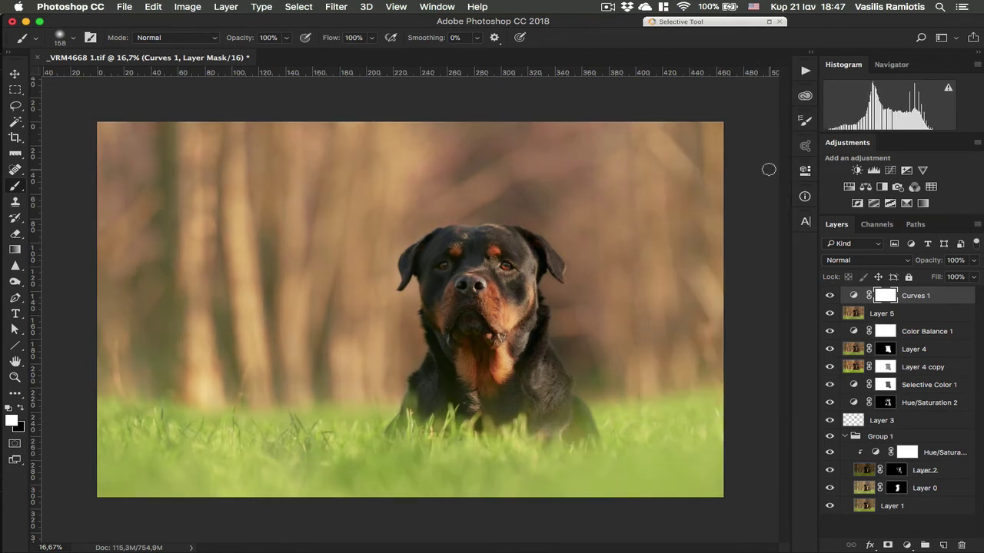
Step: Check the brightening Curves layer's effect, and apply the merged RGB image to its mask with Multiply blending at 100% opacity
{"action": "left_click", "coordinate": [829, 296]}
{"action": "left_click", "coordinate": [828, 295]}
{"action": "left_click", "coordinate": [171, 7]}
{"action": "left_click", "coordinate": [230, 190]}
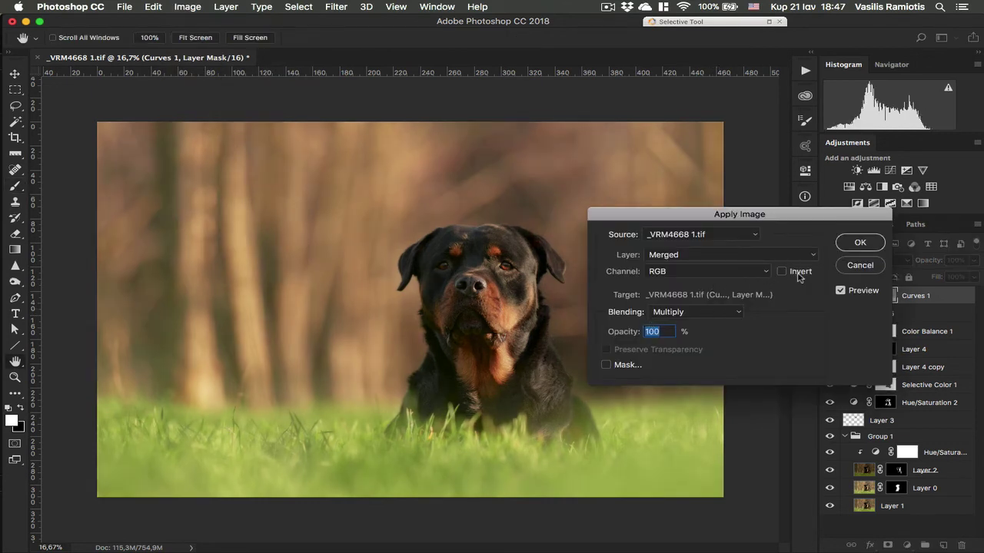
{"action": "left_click", "coordinate": [861, 243]}
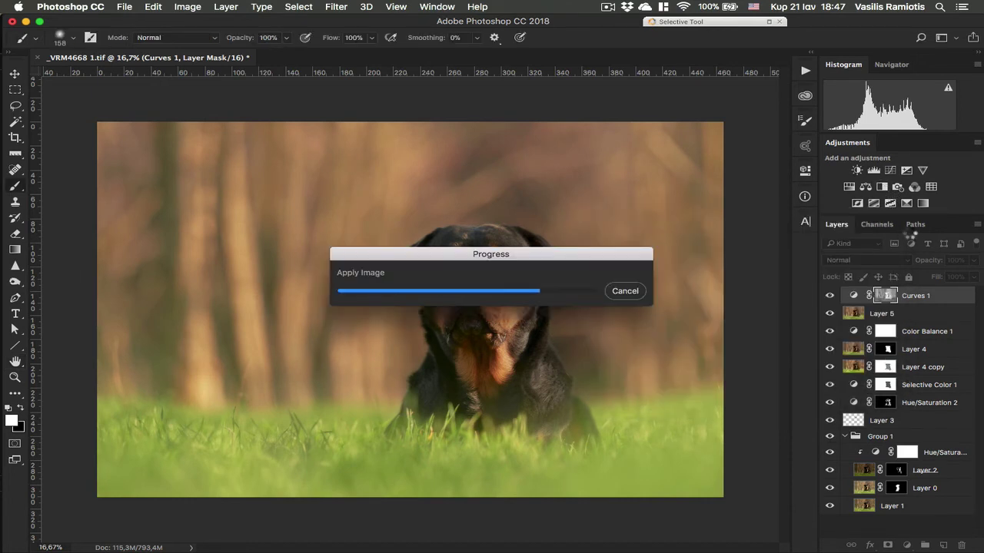
Step: Add a second Curves adjustment on top and darken the photo by lowering the midtones at input 142 to output 115
{"action": "left_click", "coordinate": [890, 170]}
{"action": "left_click_drag", "start_coordinate": [723, 279], "coordinate": [727, 278]}
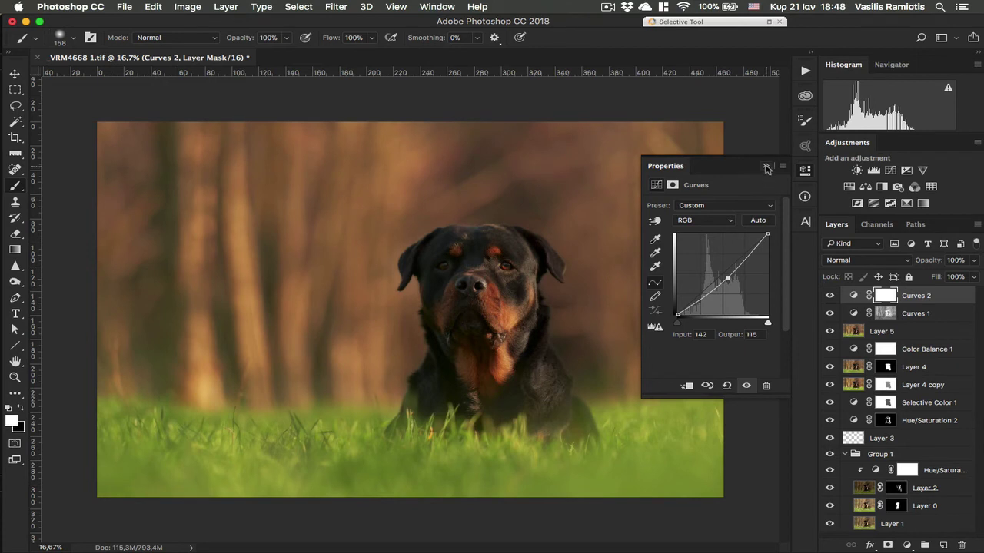
{"action": "left_click", "coordinate": [765, 165]}
{"action": "left_click", "coordinate": [872, 261]}
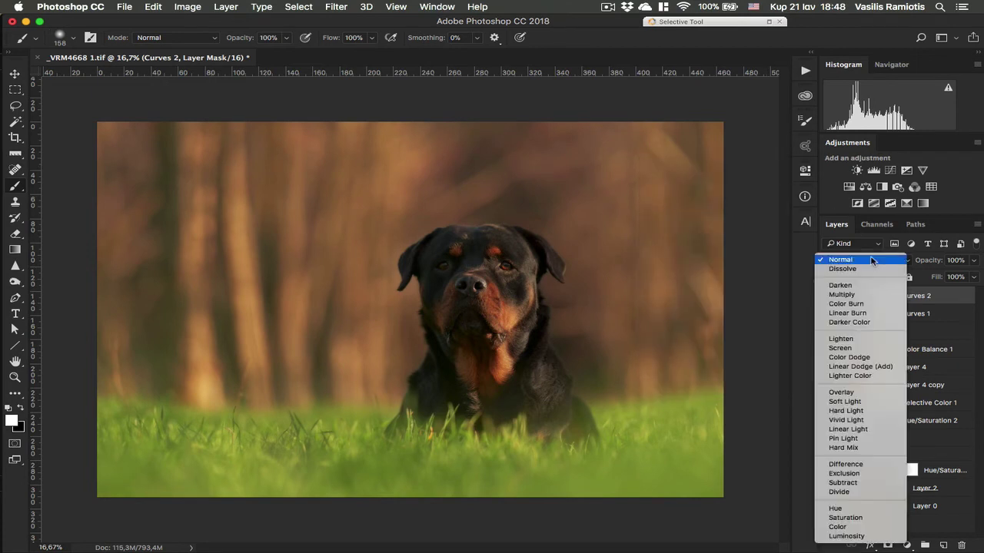
{"action": "key", "text": "Escape"}
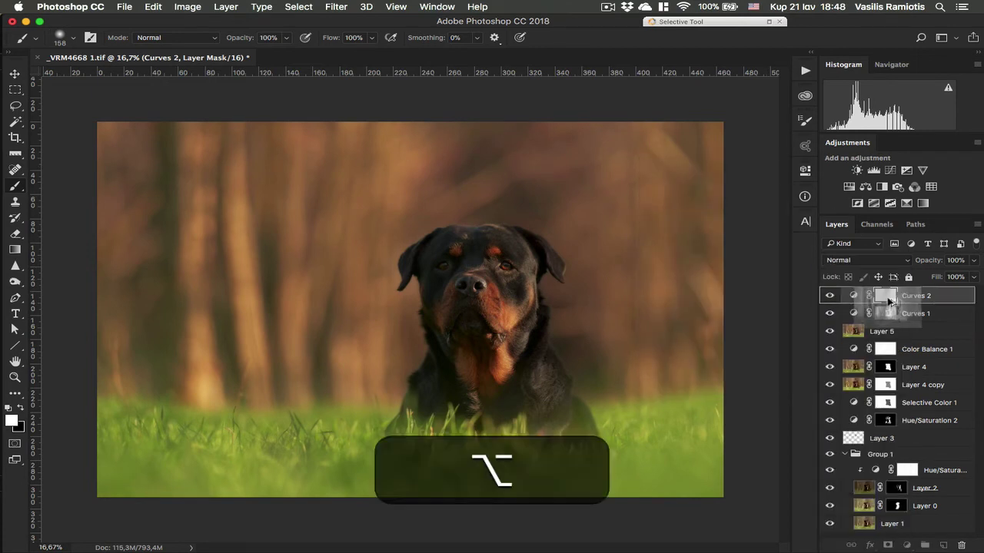
Step: Copy the Curves 1 mask onto Curves 2 and invert it, checking the photo with and without each Curves layer
{"action": "left_click", "coordinate": [888, 297], "text": "alt"}
{"action": "key", "text": "super+i"}
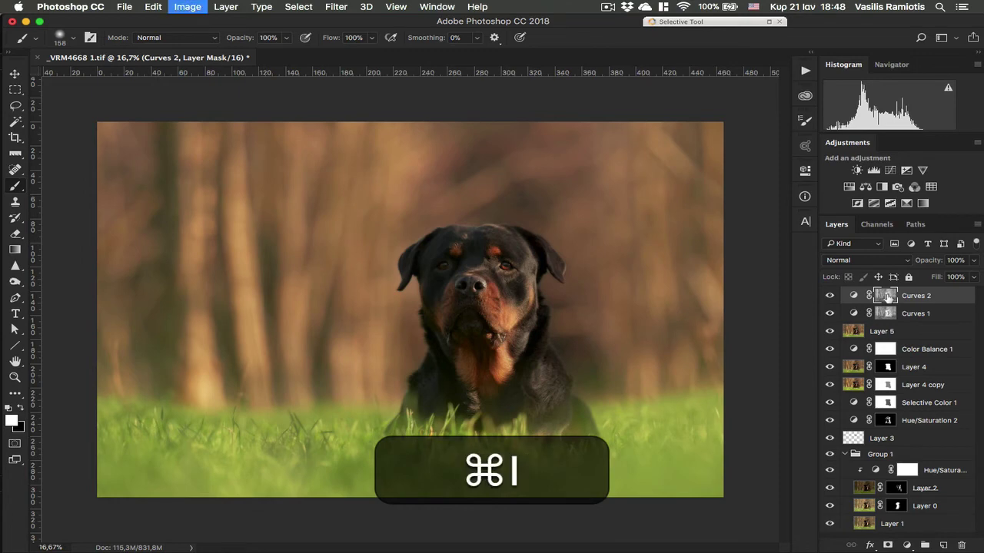
{"action": "left_click", "coordinate": [829, 314]}
{"action": "left_click", "coordinate": [829, 314]}
{"action": "left_click", "coordinate": [830, 313]}
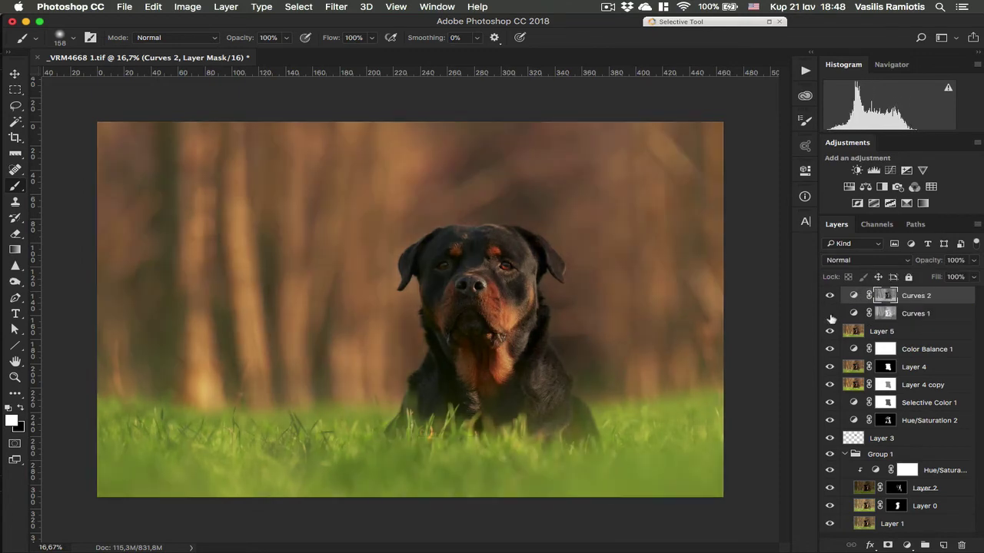
{"action": "left_click", "coordinate": [829, 314]}
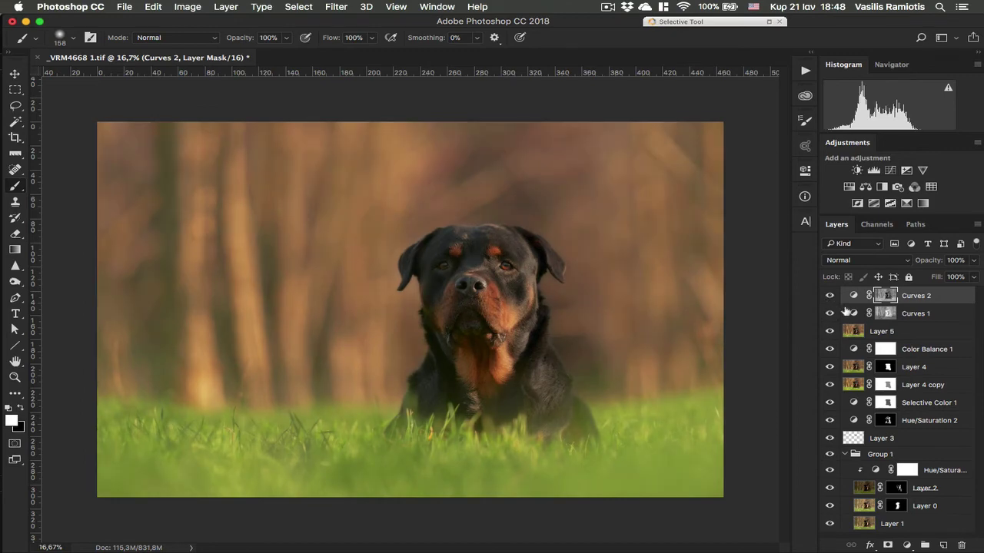
{"action": "left_click", "coordinate": [830, 297]}
{"action": "left_click", "coordinate": [830, 297]}
Step: Put Curves 2 in its own group and hide the group's effect with a black layer mask
{"action": "key", "text": "super+g"}
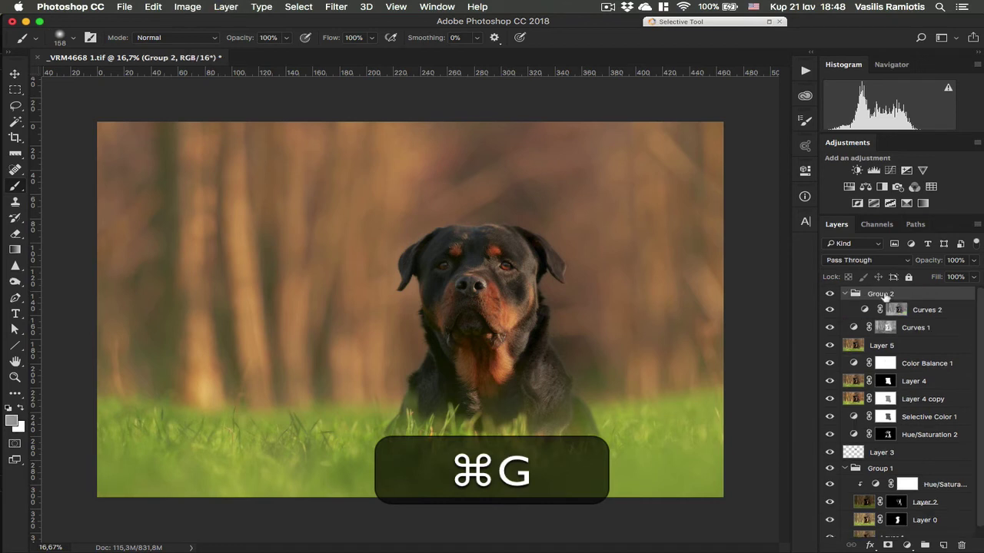
{"action": "left_click", "coordinate": [887, 545], "text": "alt"}
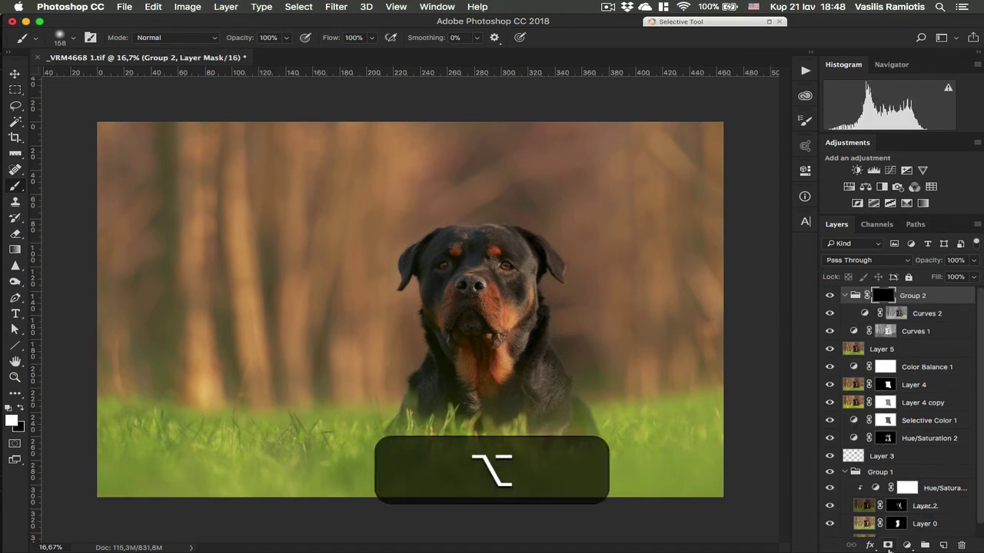
{"action": "key", "text": "alt+b"}
{"action": "key", "text": "b"}
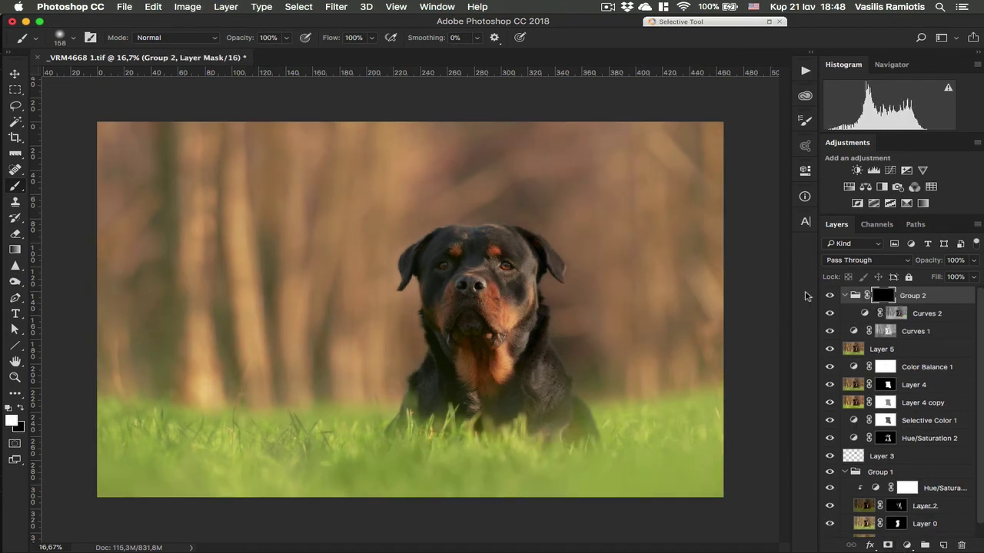
Step: Put Curves 1 in its own group and give that group a black layer mask
{"action": "left_click", "coordinate": [865, 313]}
{"action": "left_click", "coordinate": [853, 332]}
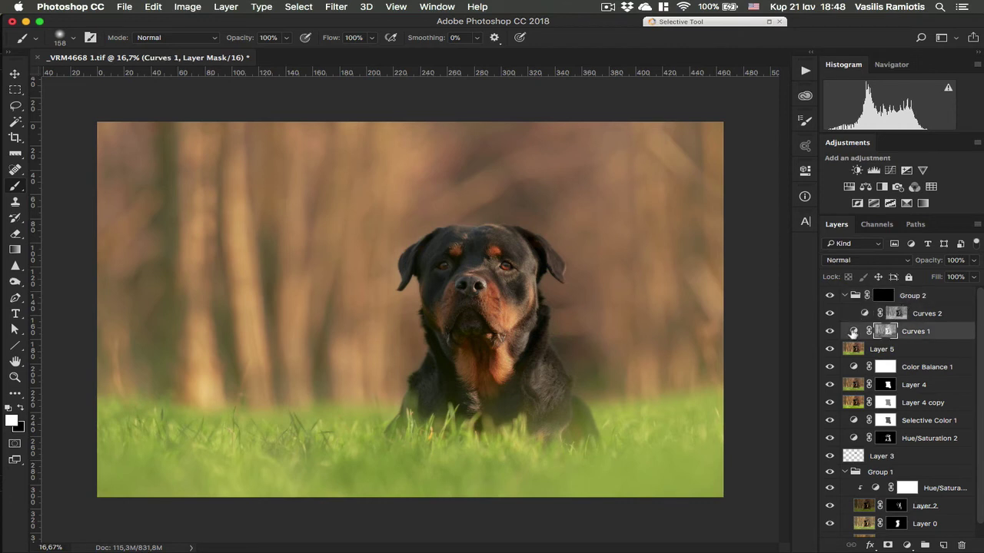
{"action": "key", "text": "super+g"}
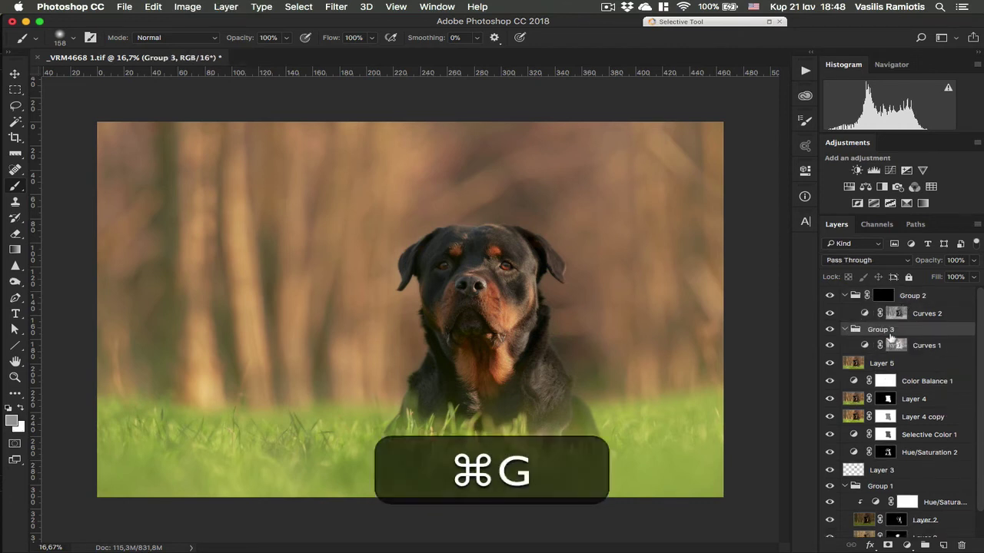
{"action": "left_click", "coordinate": [889, 545], "text": "alt"}
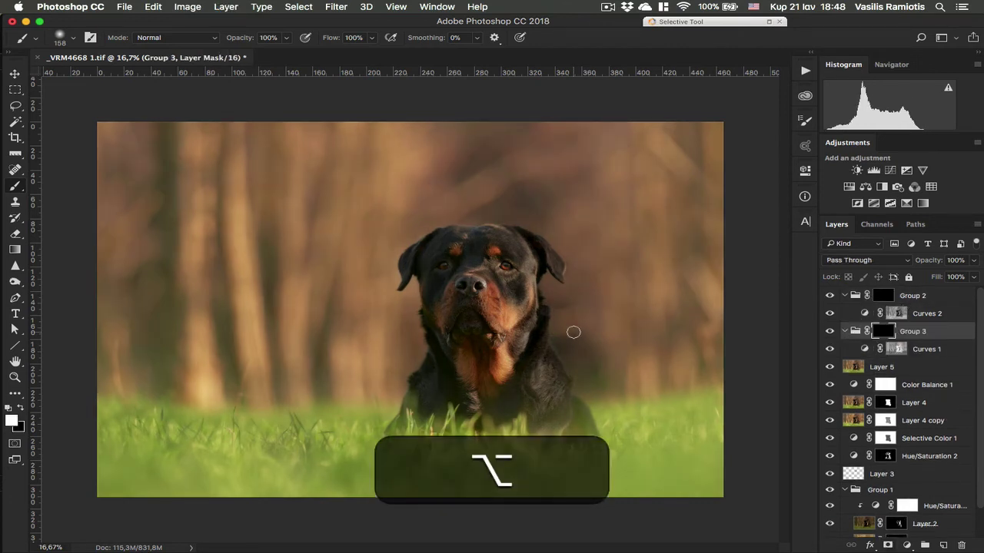
Step: Paint white on the Group 3 mask over the shaded side of the dog's face and body, with a 450 px brush at 30% flow
{"action": "scroll", "coordinate": [574, 332], "scroll_direction": "up", "scroll_amount": 5}
{"action": "key", "text": "b"}
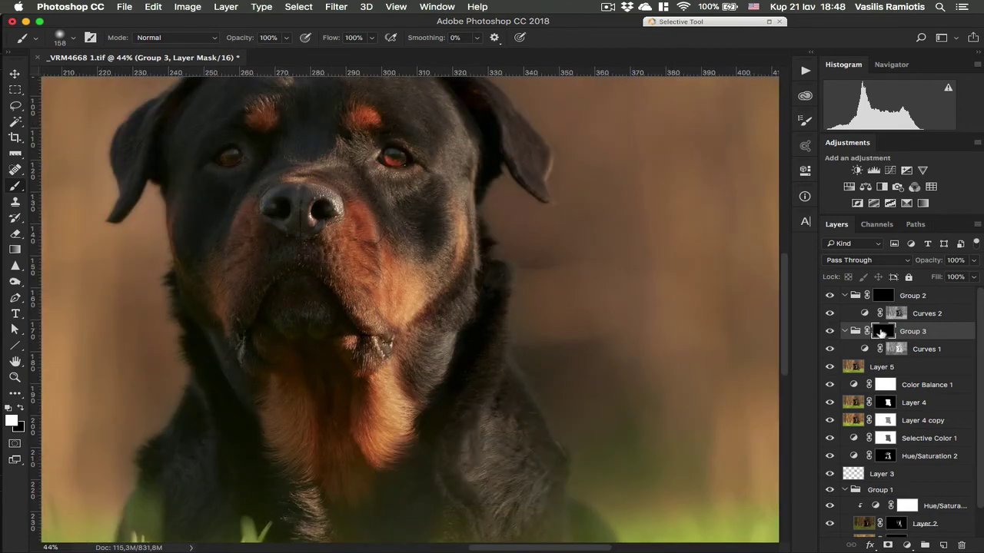
{"action": "key", "text": "b"}
{"action": "key", "text": "super+0"}
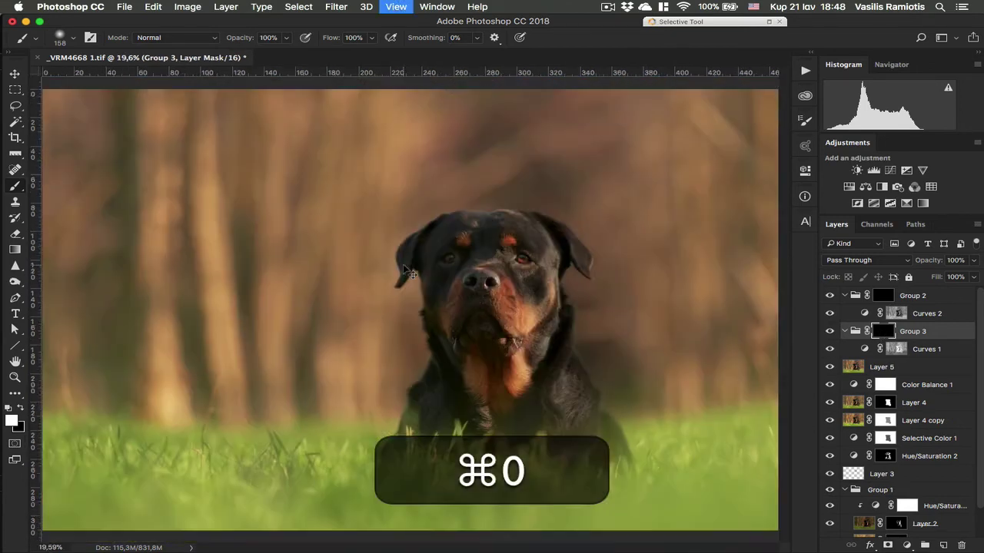
{"action": "key", "text": "b"}
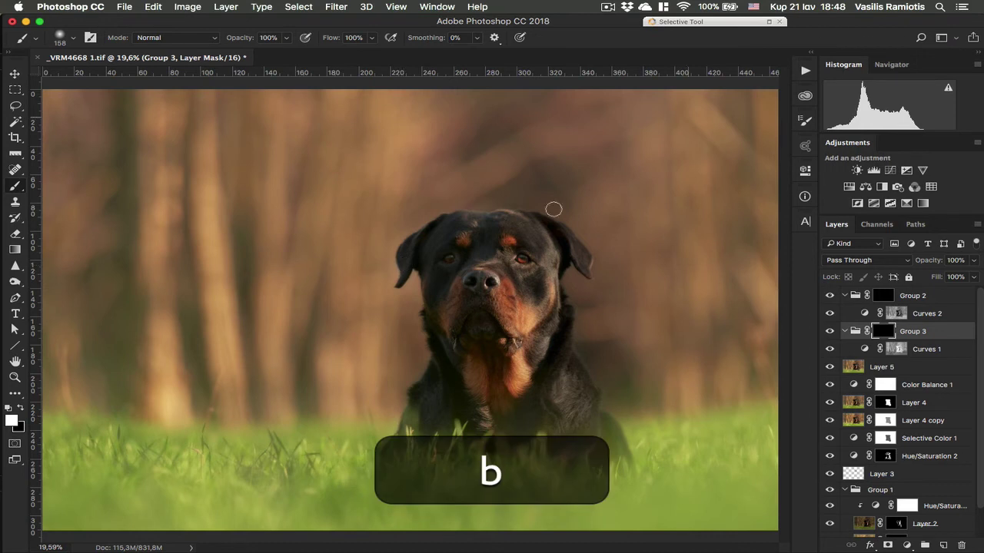
{"action": "mouse_move", "coordinate": [478, 258]}
{"action": "left_mouse_down"}
{"action": "mouse_move", "coordinate": [498, 260]}
{"action": "mouse_move", "coordinate": [470, 273]}
{"action": "left_mouse_up"}
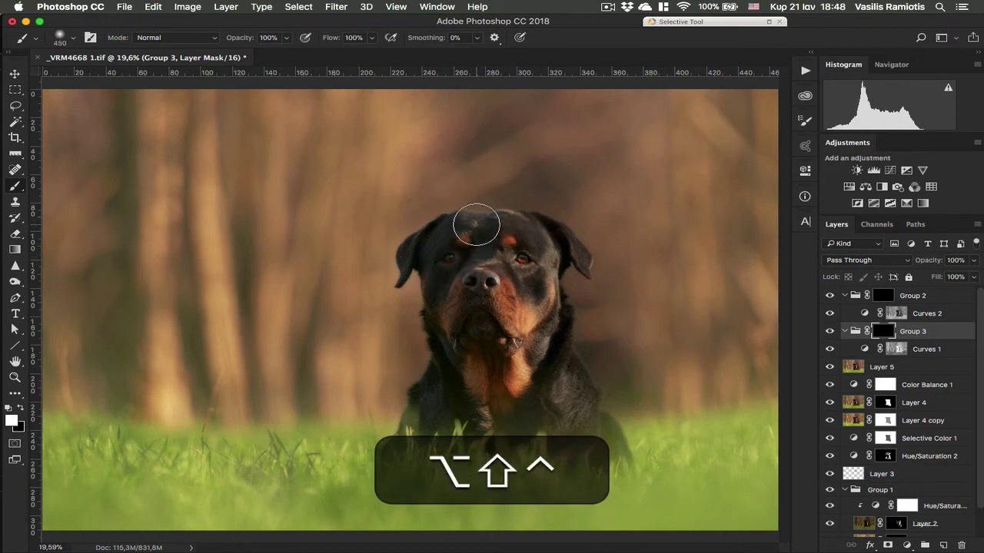
{"action": "key", "text": "shift+3"}
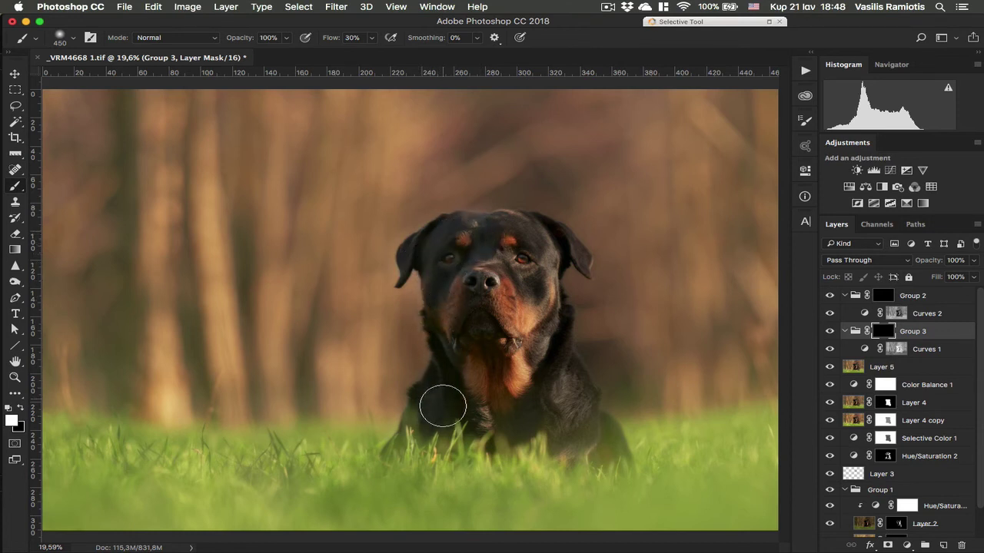
{"action": "mouse_move", "coordinate": [413, 430]}
{"action": "left_mouse_down"}
{"action": "mouse_move", "coordinate": [467, 413]}
{"action": "mouse_move", "coordinate": [488, 321]}
{"action": "mouse_move", "coordinate": [467, 259]}
{"action": "mouse_move", "coordinate": [472, 267]}
{"action": "left_mouse_up"}
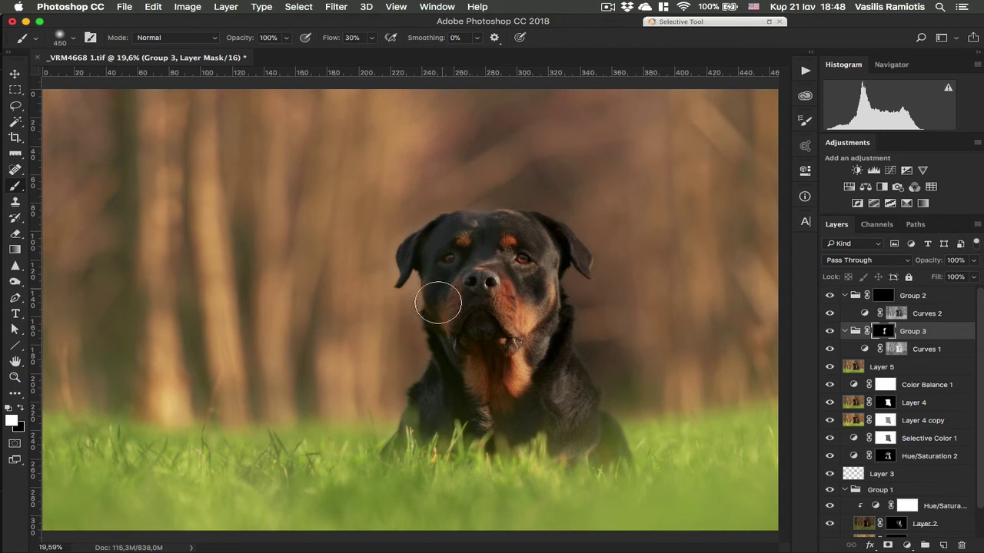
Step: Paint white on the Group 2 mask over the sunlit side of the dog's face and down its chest
{"action": "left_click", "coordinate": [883, 302]}
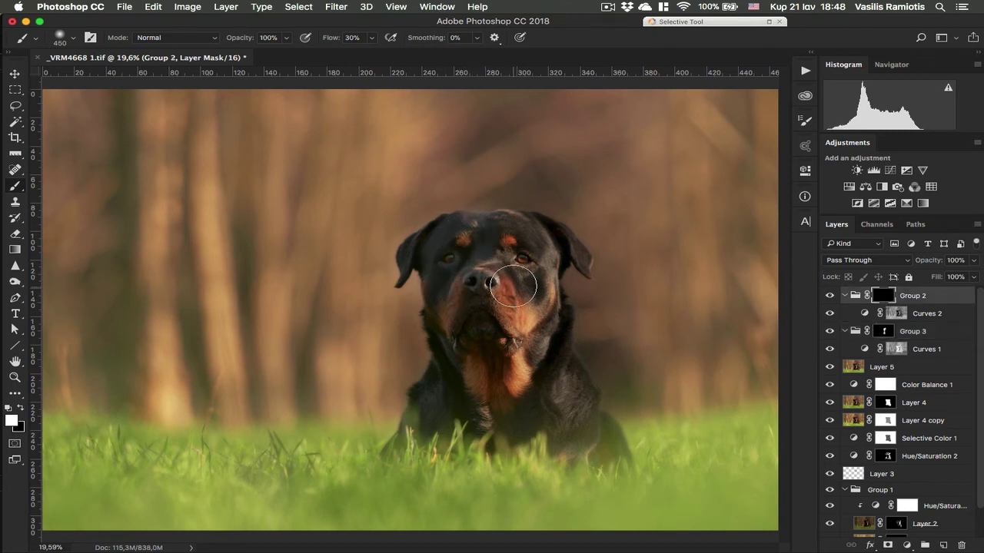
{"action": "mouse_move", "coordinate": [532, 306]}
{"action": "left_mouse_down"}
{"action": "mouse_move", "coordinate": [507, 351]}
{"action": "mouse_move", "coordinate": [513, 377]}
{"action": "left_mouse_up"}
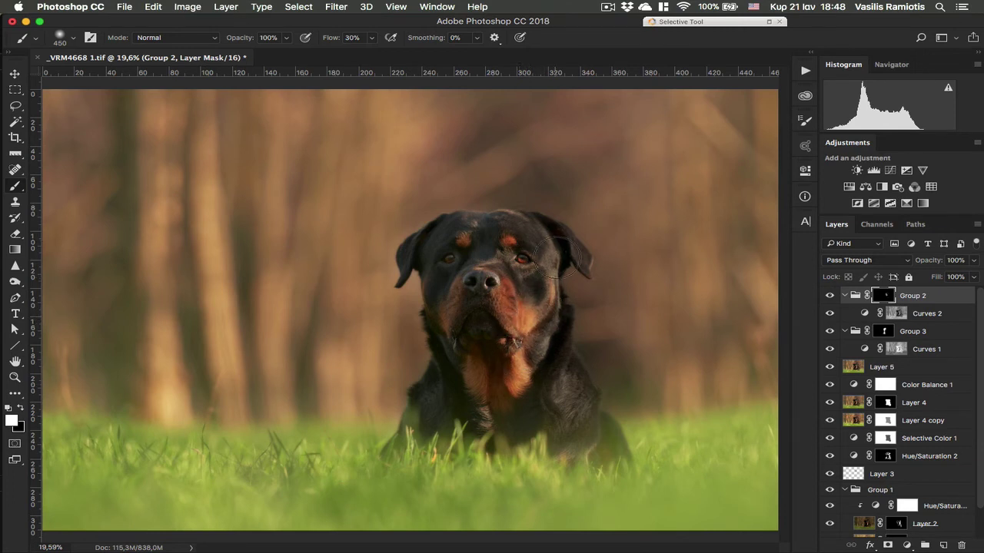
{"action": "mouse_move", "coordinate": [512, 380]}
{"action": "left_mouse_down"}
{"action": "mouse_move", "coordinate": [548, 378]}
{"action": "mouse_move", "coordinate": [573, 420]}
{"action": "mouse_move", "coordinate": [561, 405]}
{"action": "mouse_move", "coordinate": [514, 406]}
{"action": "left_mouse_up"}
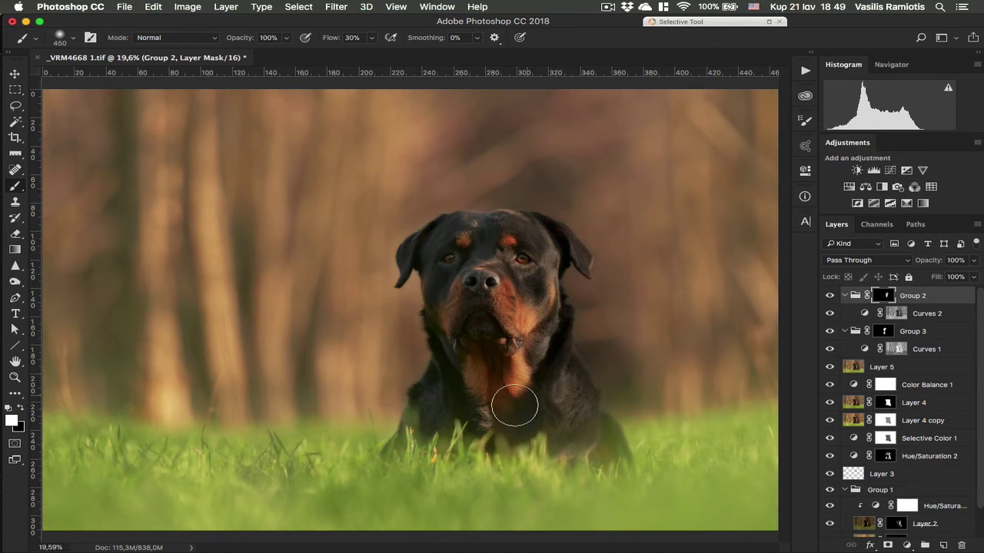
Step: Check the photo without the two Curves groups, and collapse Group 2 and Group 3 in the layer stack
{"action": "left_click", "coordinate": [829, 295]}
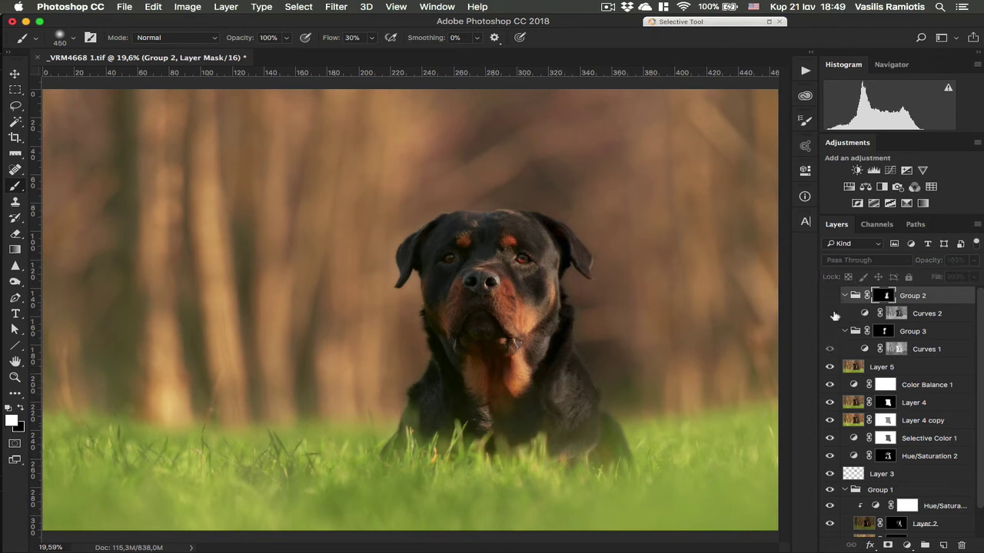
{"action": "left_click", "coordinate": [829, 295]}
{"action": "left_click", "coordinate": [844, 296]}
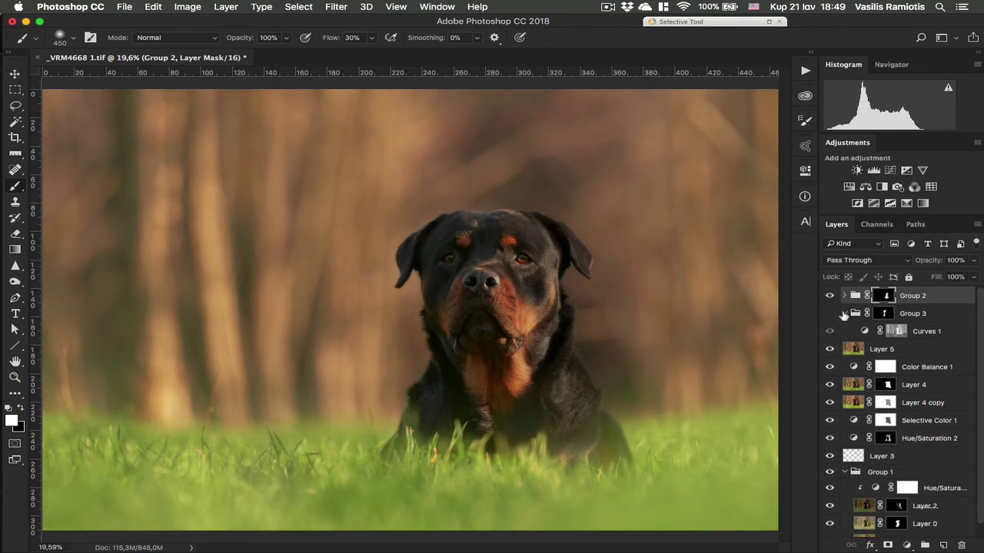
{"action": "left_click", "coordinate": [845, 312]}
{"action": "left_click", "coordinate": [830, 313]}
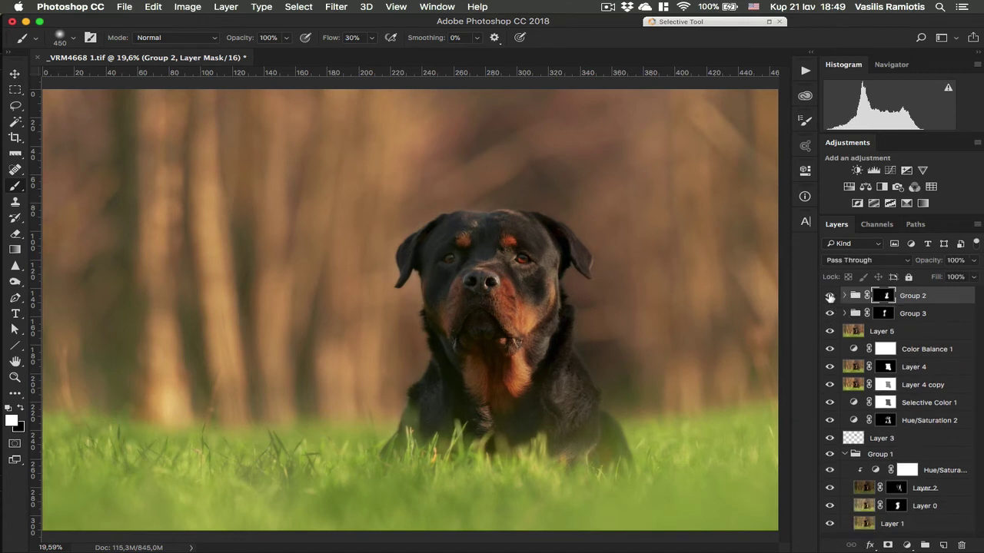
Step: Compare the photo with and without Group 2 and Group 3 to judge the dodge-and-burn effect
{"action": "left_click", "coordinate": [829, 296]}
{"action": "left_click", "coordinate": [831, 313]}
{"action": "left_click", "coordinate": [829, 296]}
{"action": "left_click", "coordinate": [829, 295]}
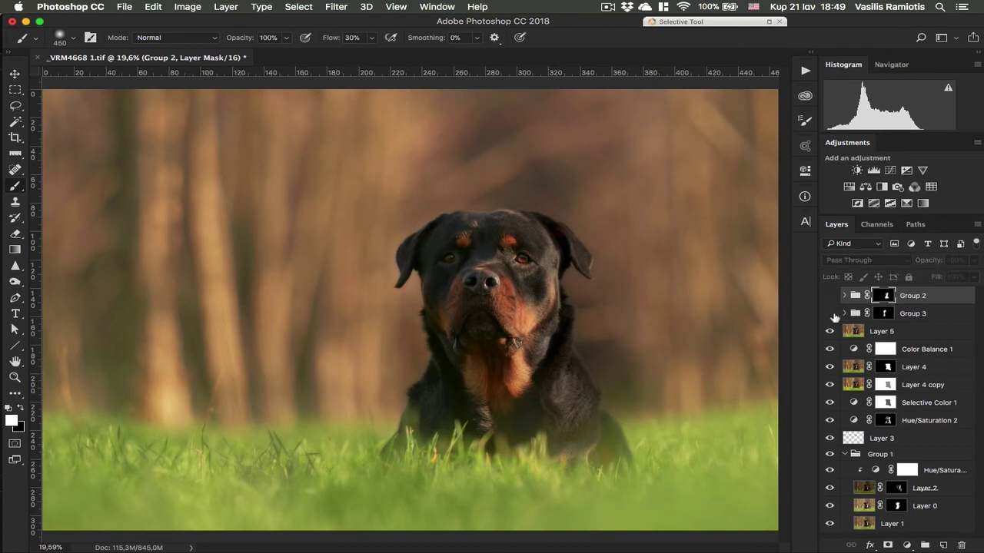
{"action": "left_click", "coordinate": [829, 296]}
{"action": "key", "text": "super+minus"}
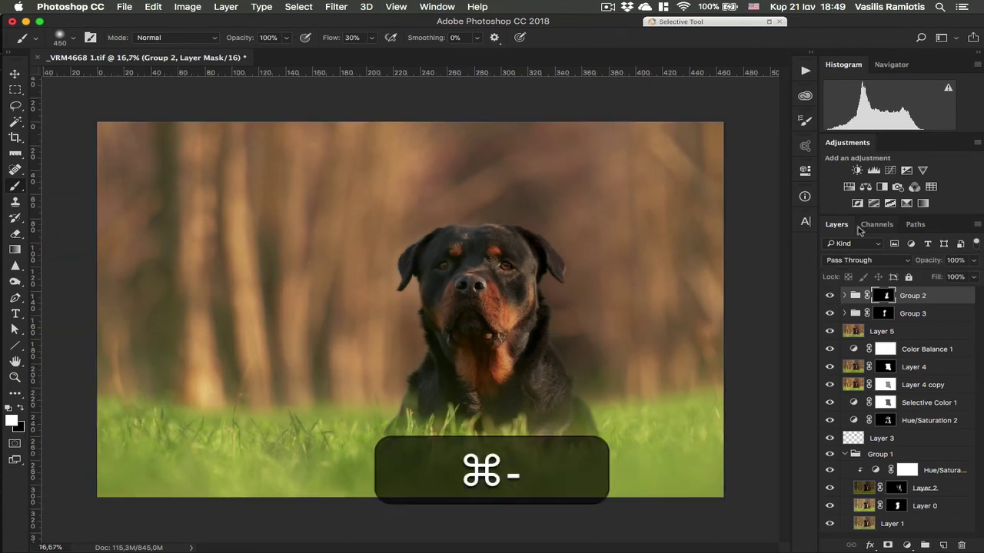
{"action": "key", "text": "super+equal"}
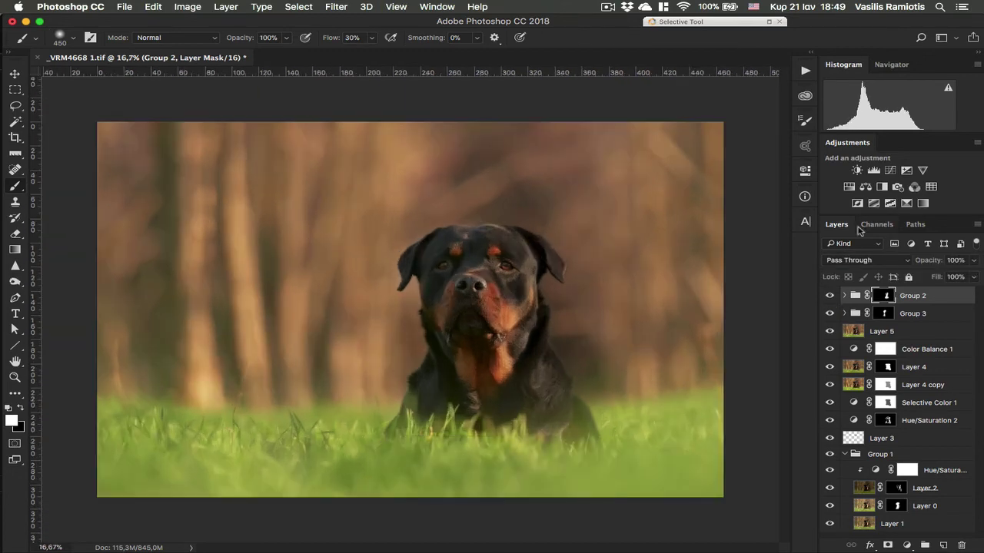
{"action": "left_click", "coordinate": [829, 296]}
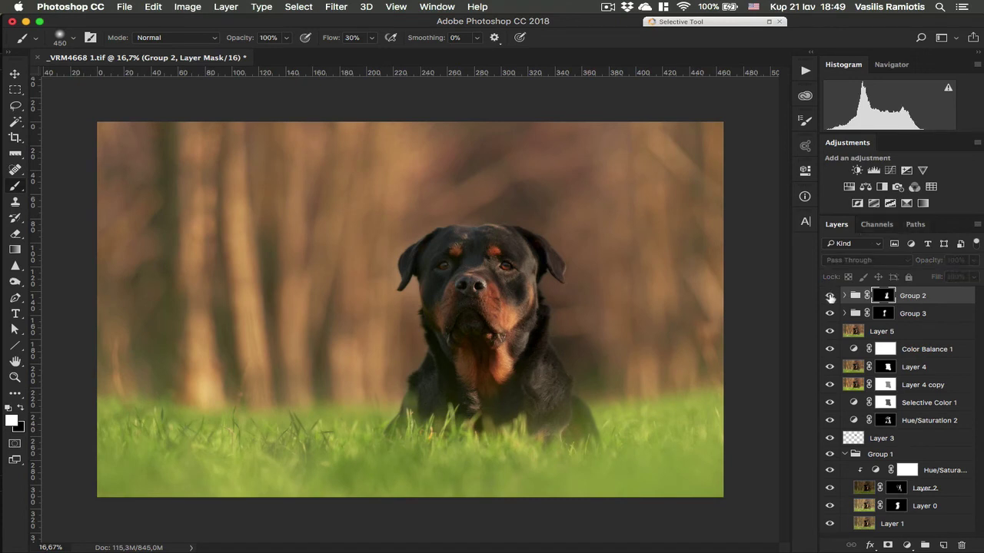
{"action": "left_click", "coordinate": [829, 296]}
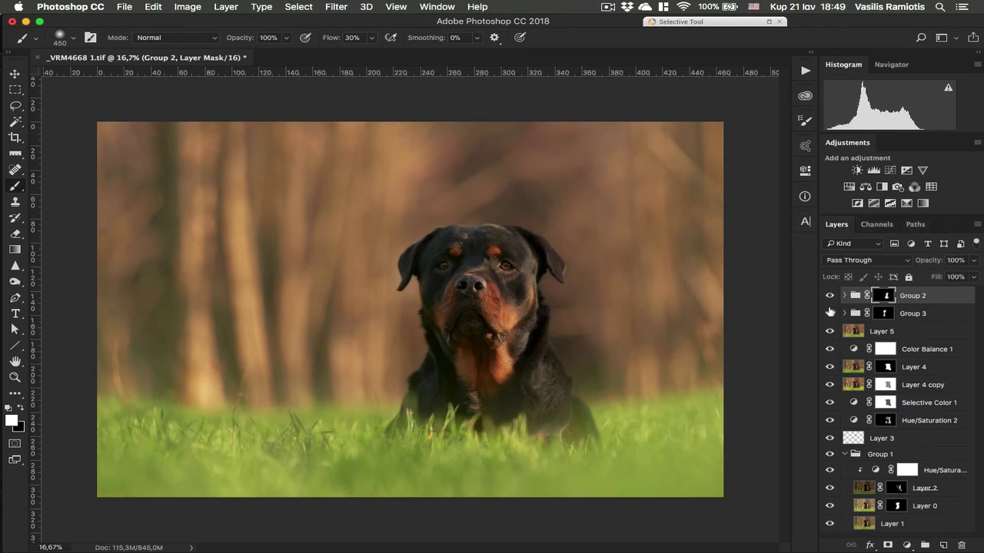
Step: Set Curves 1 inside Group 3 to Luminosity blending at about 69% opacity, and collapse the group
{"action": "left_click", "coordinate": [857, 314]}
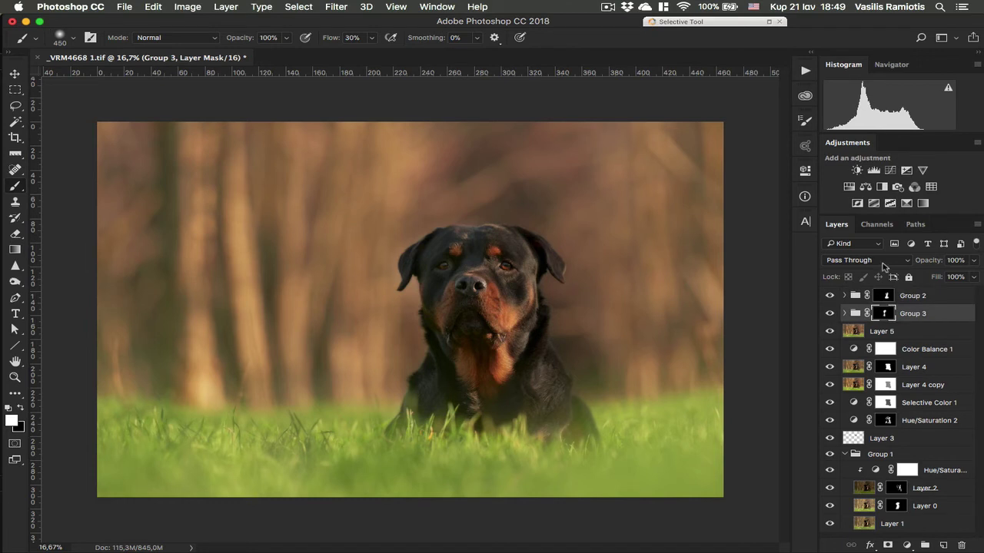
{"action": "left_click", "coordinate": [845, 314]}
{"action": "left_click", "coordinate": [863, 332]}
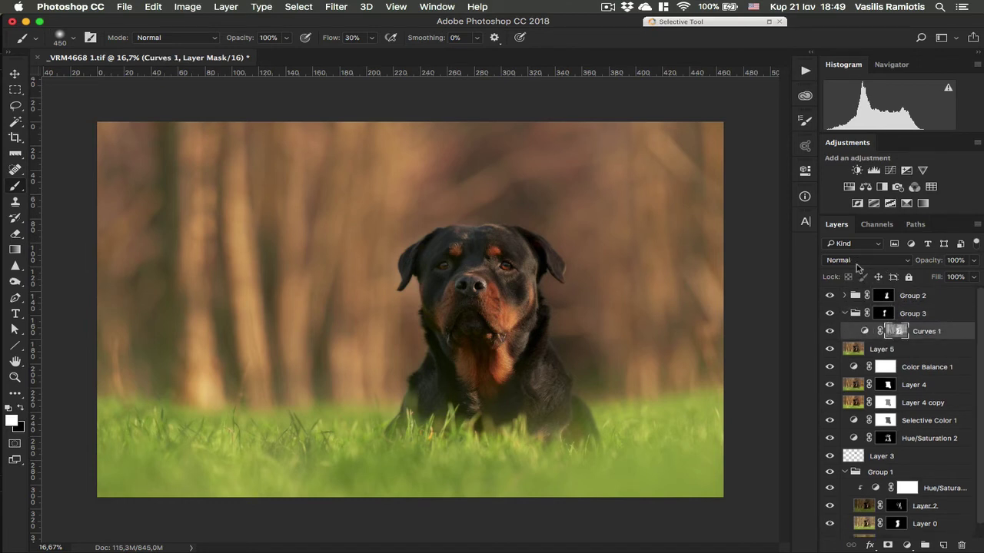
{"action": "left_click", "coordinate": [866, 260]}
{"action": "left_click", "coordinate": [861, 537]}
{"action": "left_click", "coordinate": [830, 332]}
{"action": "left_click", "coordinate": [830, 332]}
{"action": "left_click", "coordinate": [864, 332]}
{"action": "left_click_drag", "start_coordinate": [932, 261], "coordinate": [913, 263]}
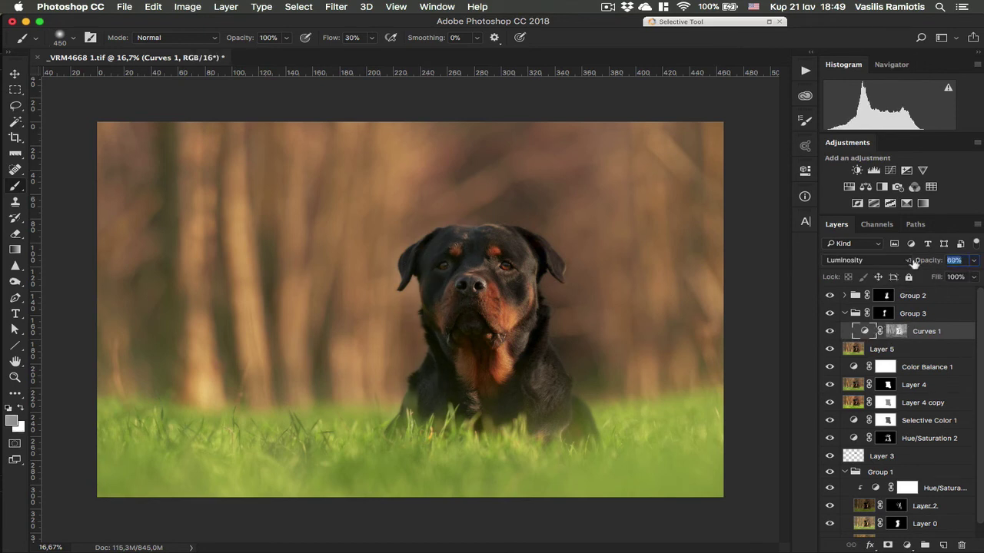
{"action": "left_click", "coordinate": [845, 313]}
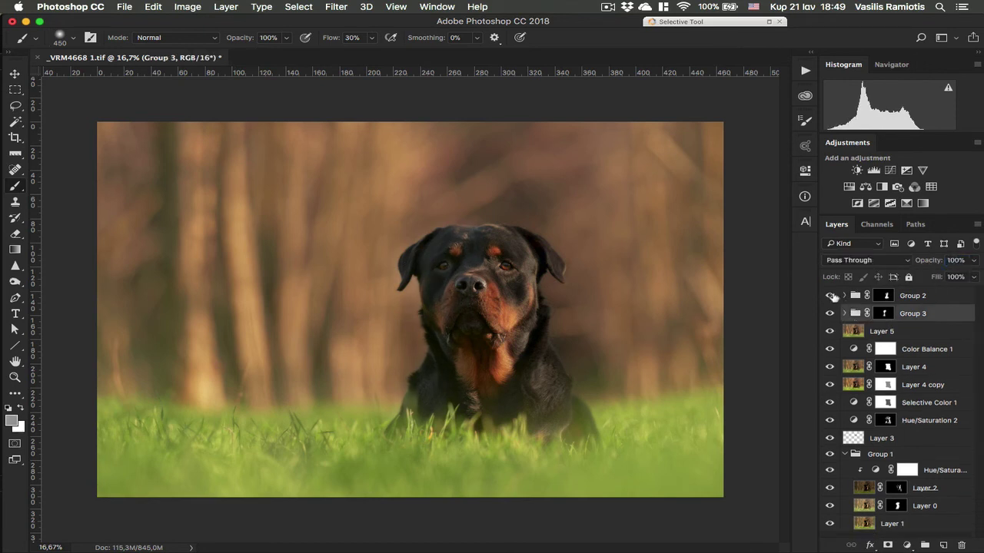
{"action": "left_click", "coordinate": [831, 314]}
{"action": "left_click", "coordinate": [886, 296]}
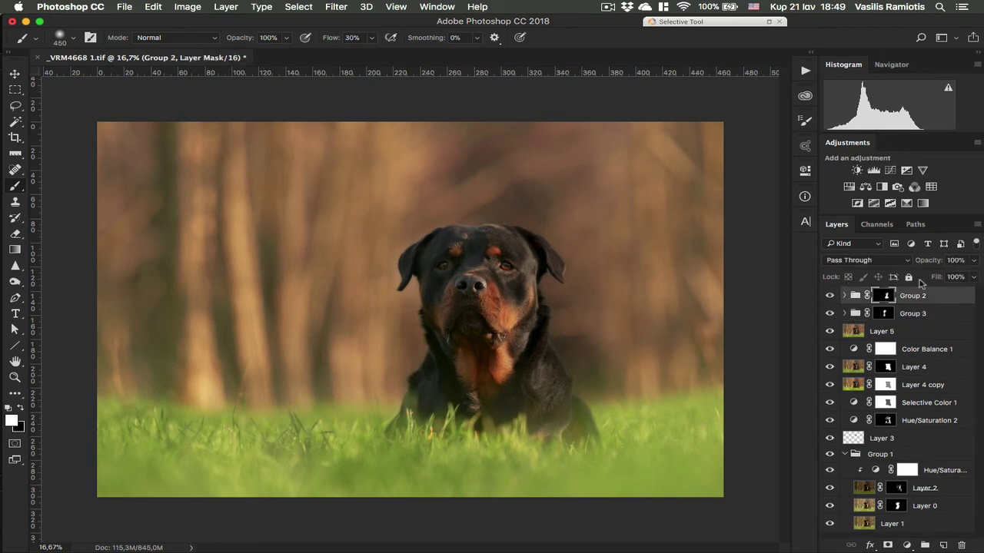
{"action": "left_click_drag", "start_coordinate": [931, 263], "coordinate": [913, 264]}
{"action": "type", "text": "100"}
{"action": "key", "text": "Return"}
Step: Set Curves 2 inside Group 2 to Luminosity blending, compare the photo without the group, and collapse it
{"action": "left_click", "coordinate": [846, 297]}
{"action": "left_click", "coordinate": [865, 318]}
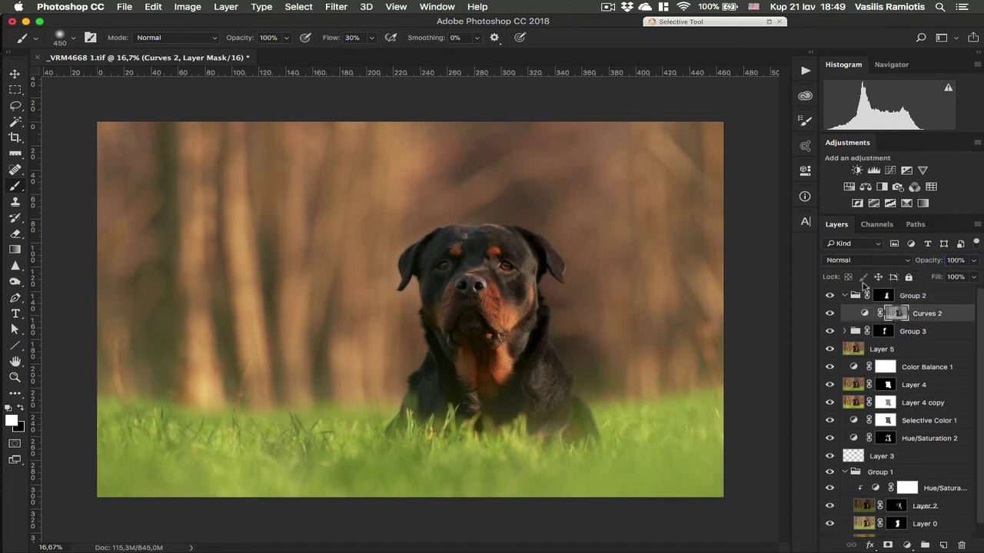
{"action": "left_click", "coordinate": [861, 261]}
{"action": "left_click", "coordinate": [855, 535]}
{"action": "left_click", "coordinate": [833, 296]}
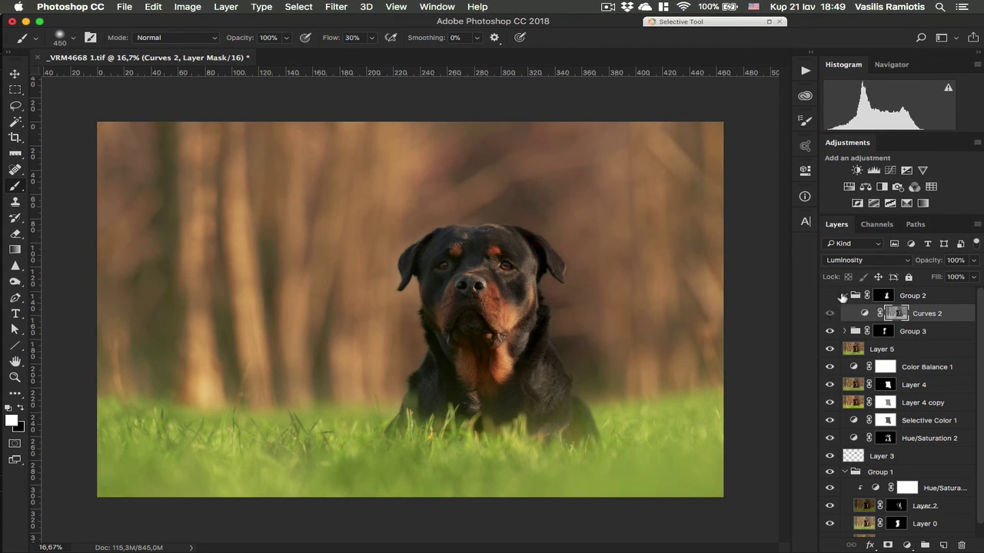
{"action": "left_click", "coordinate": [830, 296]}
{"action": "left_click", "coordinate": [830, 296]}
{"action": "left_click", "coordinate": [830, 296]}
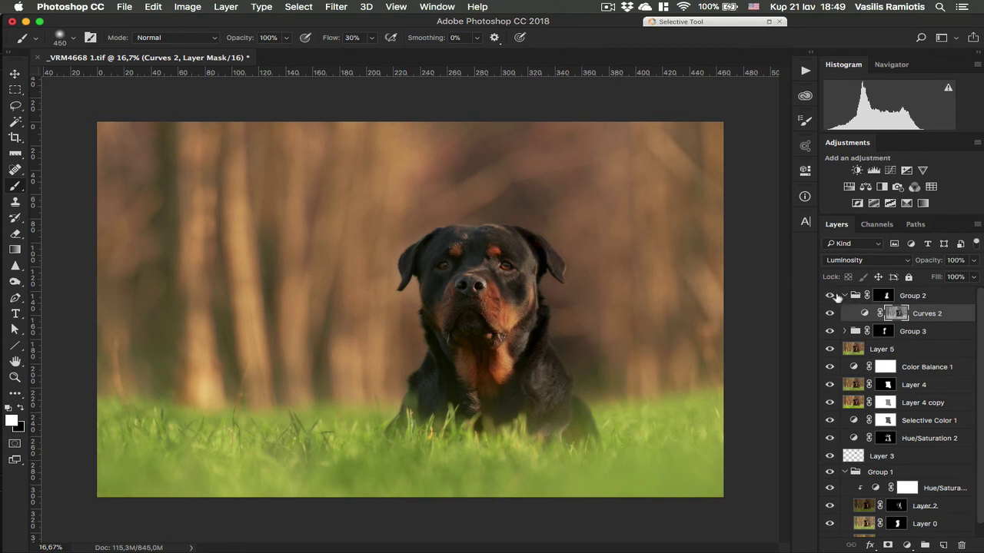
{"action": "left_click", "coordinate": [845, 296]}
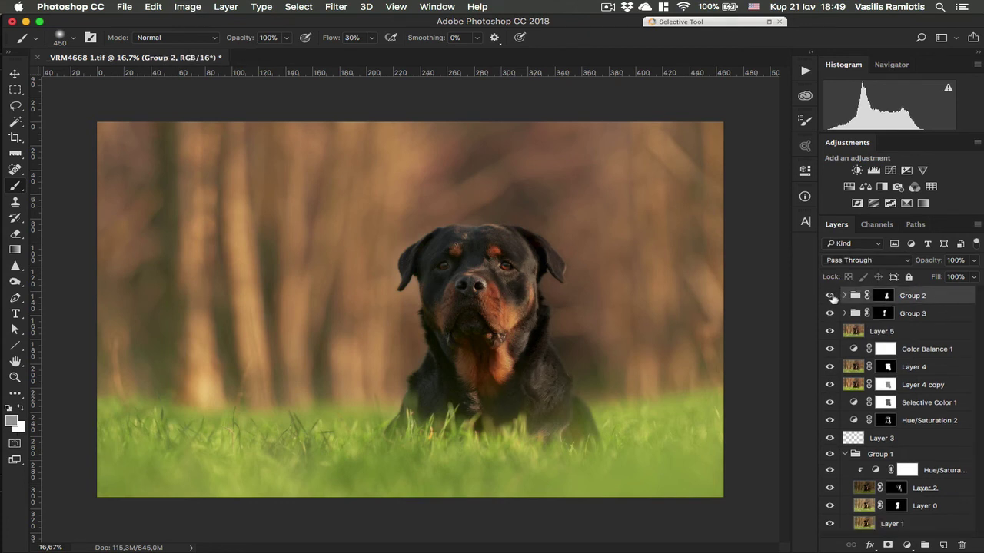
Step: Add a Hue/Saturation adjustment layer above the groups and slightly reduce the saturation of the Yellows
{"action": "left_click", "coordinate": [849, 186]}
{"action": "left_click", "coordinate": [717, 220]}
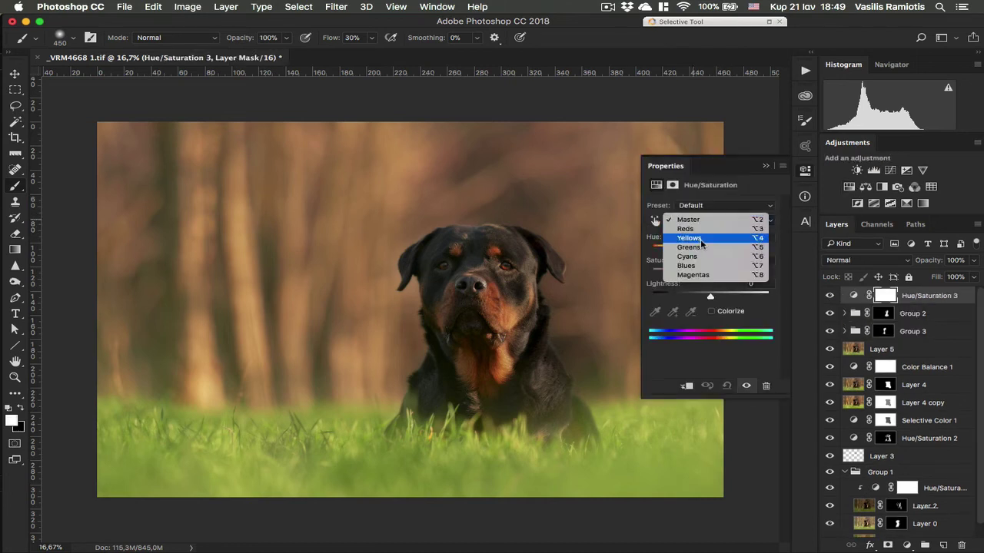
{"action": "left_click", "coordinate": [701, 238]}
{"action": "left_click_drag", "start_coordinate": [711, 272], "coordinate": [708, 275]}
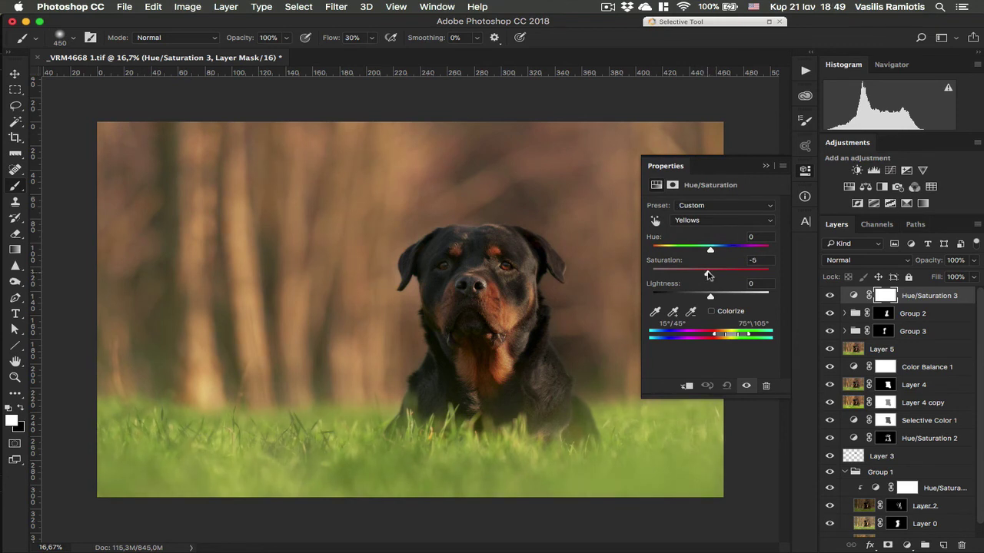
Step: Set the Reds saturation to -20 in the Hue/Saturation adjustment and check the photo with and without it
{"action": "left_click", "coordinate": [707, 221]}
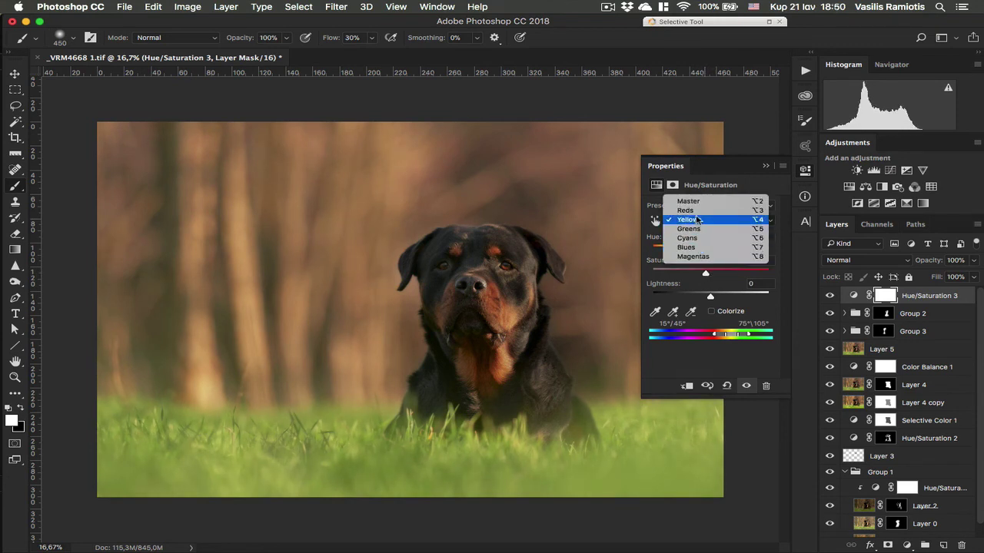
{"action": "left_click", "coordinate": [699, 220]}
{"action": "left_click", "coordinate": [701, 220]}
{"action": "left_click", "coordinate": [704, 231]}
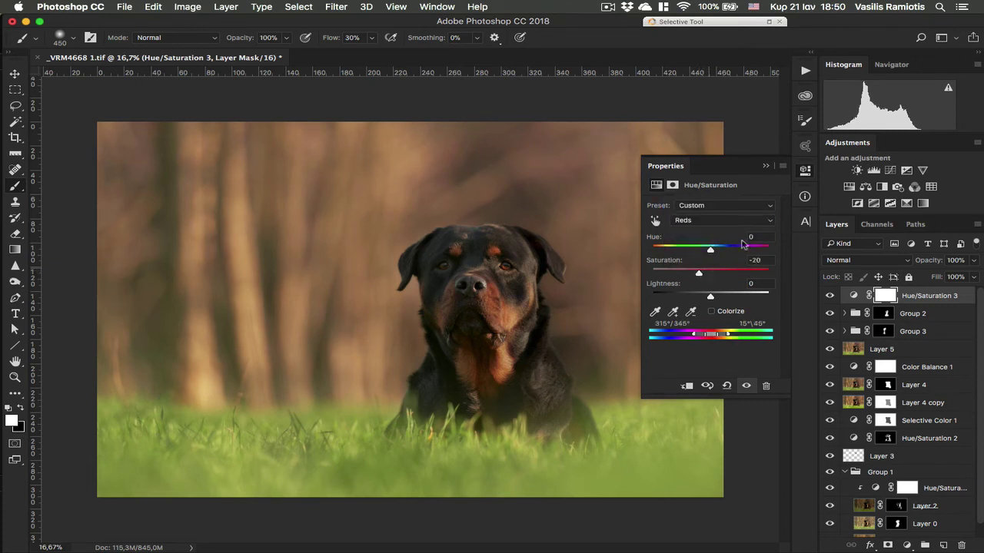
{"action": "left_click", "coordinate": [765, 166]}
{"action": "left_click", "coordinate": [831, 297]}
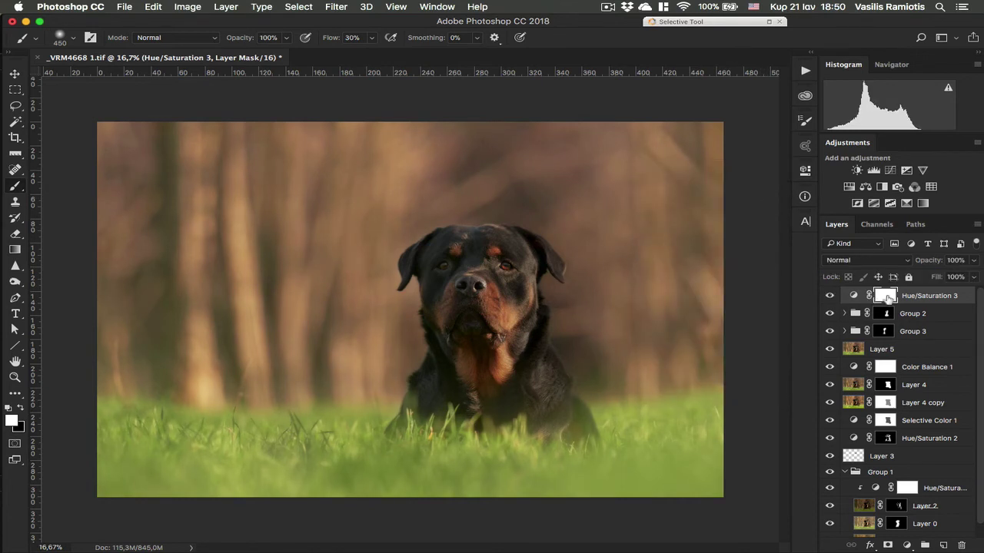
Step: Invert the Hue/Saturation 3 mask to black and paint white over the dog's sunlit face and chest with a 374 px brush at 30% flow
{"action": "key", "text": "super+i"}
{"action": "key", "text": "b"}
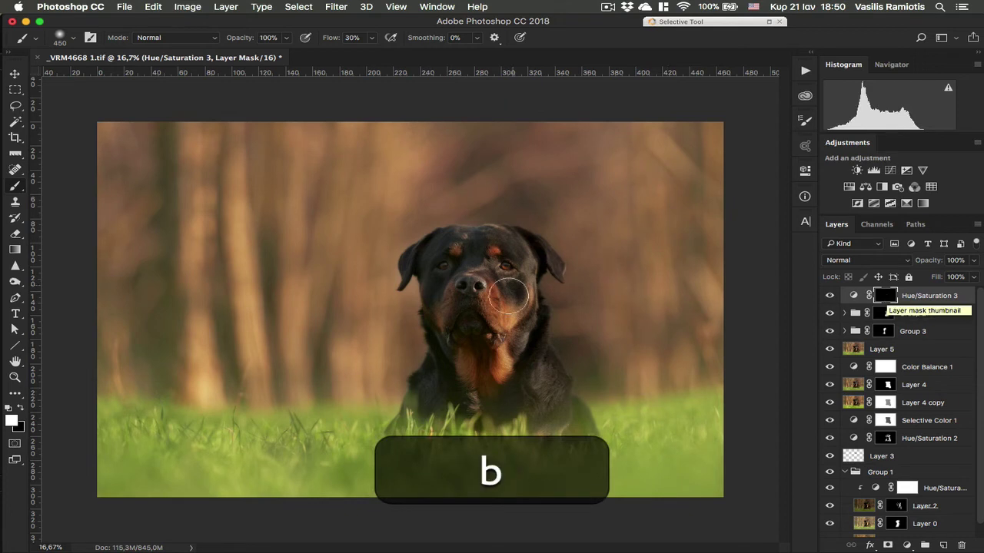
{"action": "mouse_move", "coordinate": [474, 258]}
{"action": "left_mouse_down"}
{"action": "mouse_move", "coordinate": [492, 256]}
{"action": "mouse_move", "coordinate": [452, 252]}
{"action": "left_mouse_up"}
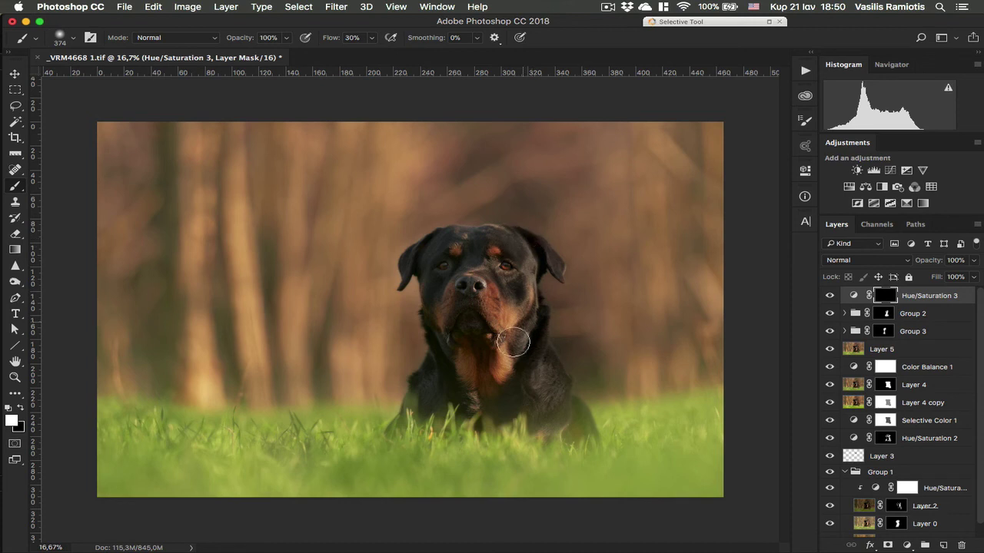
{"action": "mouse_move", "coordinate": [472, 334]}
{"action": "left_mouse_down"}
{"action": "mouse_move", "coordinate": [472, 386]}
{"action": "mouse_move", "coordinate": [485, 376]}
{"action": "mouse_move", "coordinate": [523, 381]}
{"action": "mouse_move", "coordinate": [553, 399]}
{"action": "left_mouse_up"}
Step: Set the Hue/Saturation 3 layer to 72% opacity and compare the photo with and without it
{"action": "left_click", "coordinate": [831, 296]}
{"action": "left_click", "coordinate": [831, 297]}
{"action": "left_click", "coordinate": [830, 296]}
{"action": "left_click", "coordinate": [830, 297]}
{"action": "left_click", "coordinate": [829, 298]}
{"action": "left_click", "coordinate": [829, 297]}
Step: Save the layered TIFF with no image compression, interleaved pixel order, IBM PC byte order and RLE layer compression
{"action": "key", "text": "super+minus"}
{"action": "key", "text": "super+equal"}
{"action": "scroll", "coordinate": [978, 477], "scroll_direction": "down", "scroll_amount": 1}
{"action": "scroll", "coordinate": [974, 502], "scroll_direction": "up", "scroll_amount": 1}
{"action": "key", "text": "super+s"}
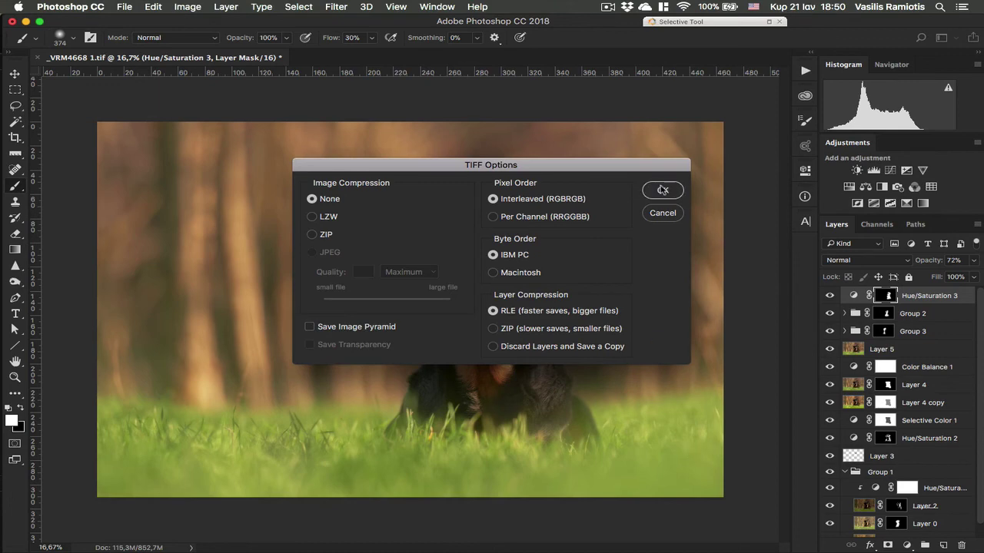
{"action": "left_click", "coordinate": [663, 189]}
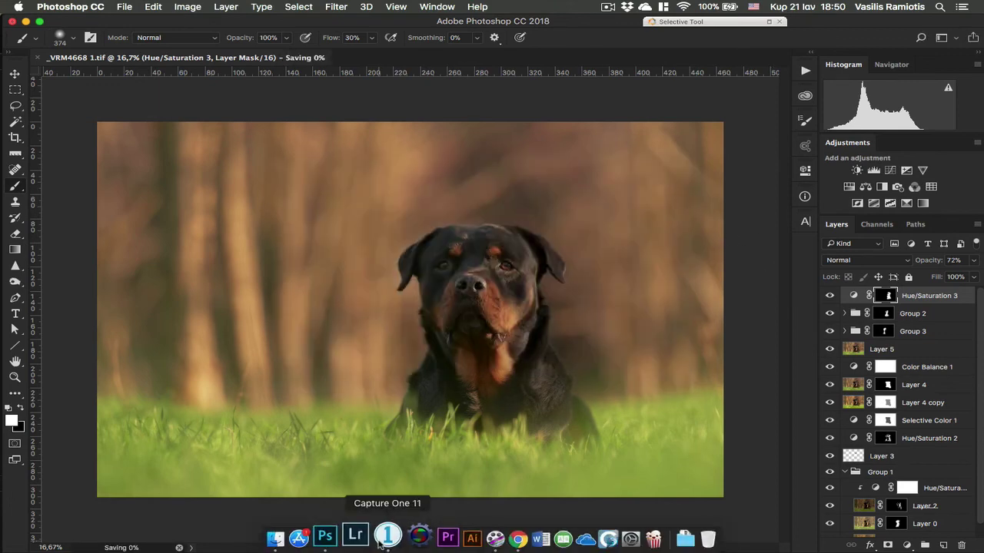
Step: Switch to Capture One, cancel the pending edit of three variants, and review _VRM4668.tif and _VRM4668 1.tif
{"action": "left_click", "coordinate": [382, 542]}
{"action": "left_click", "coordinate": [533, 210]}
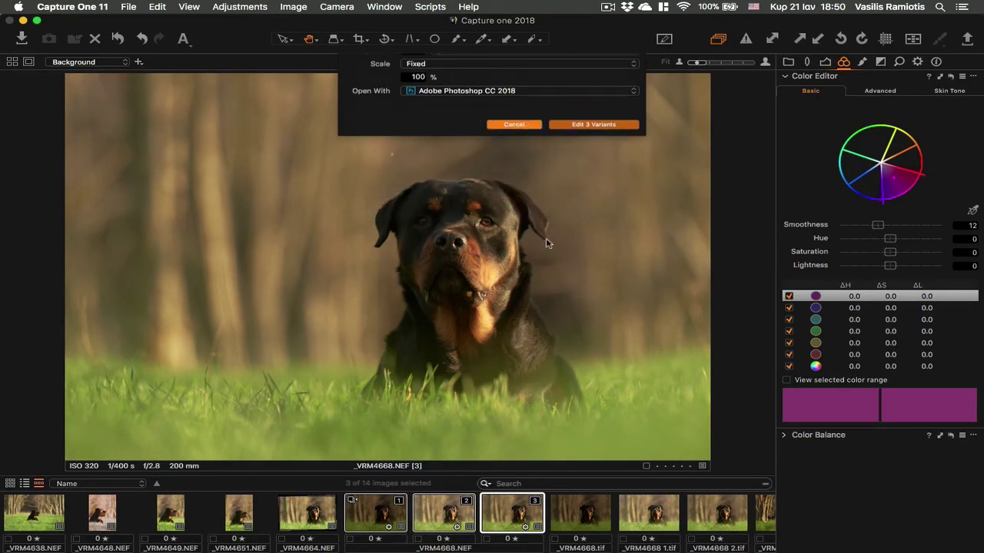
{"action": "left_click", "coordinate": [609, 529]}
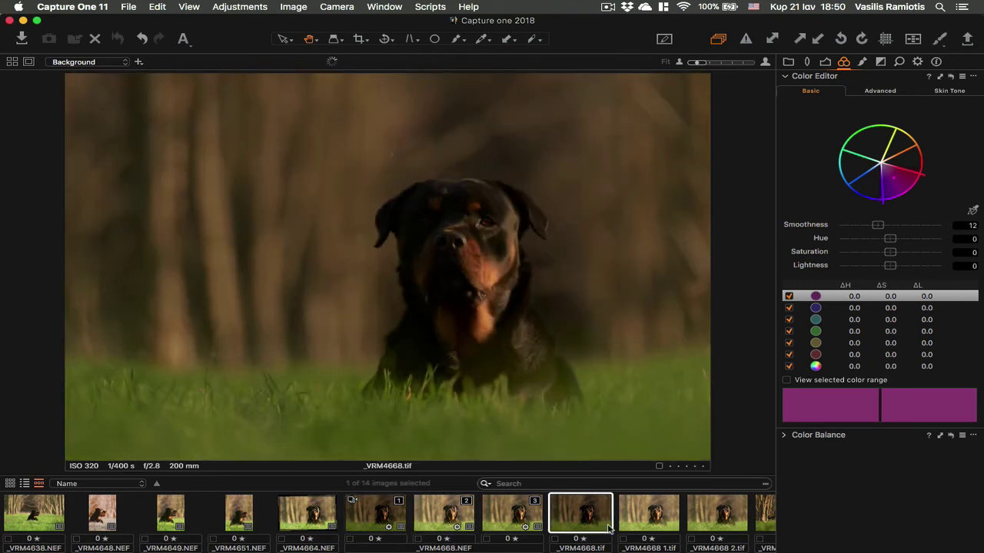
{"action": "left_click", "coordinate": [655, 519]}
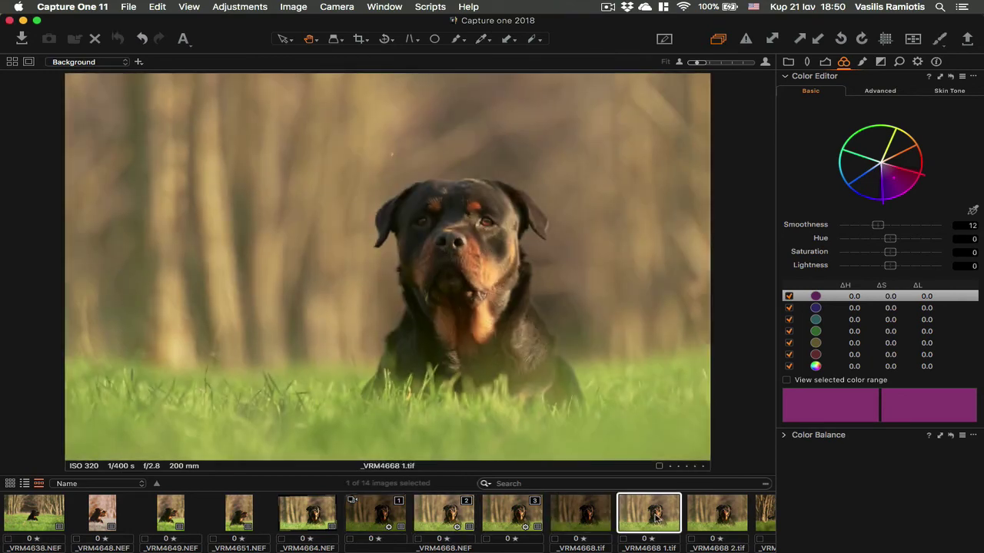
{"action": "scroll", "coordinate": [655, 519], "scroll_direction": "right", "scroll_amount": 4}
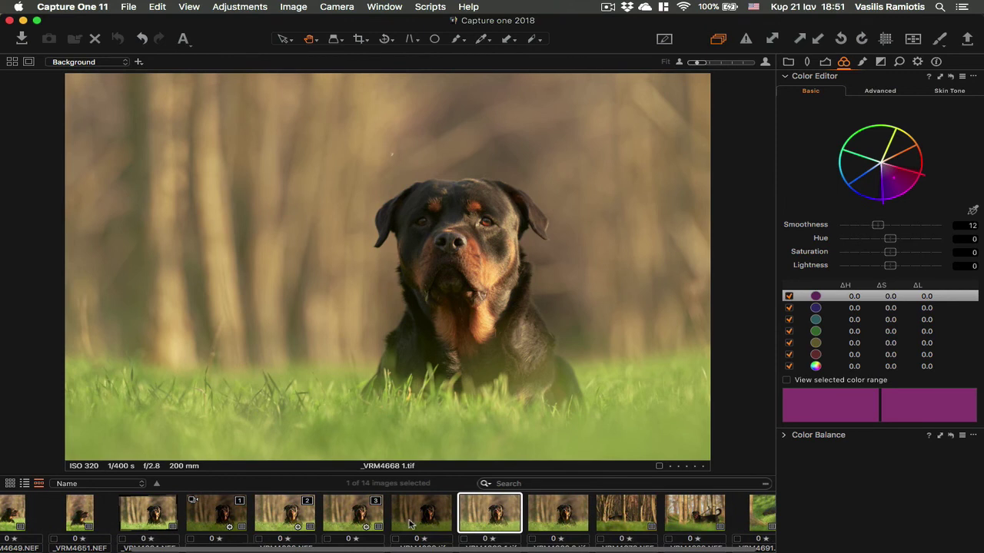
{"action": "scroll", "coordinate": [366, 525], "scroll_direction": "right", "scroll_amount": 2}
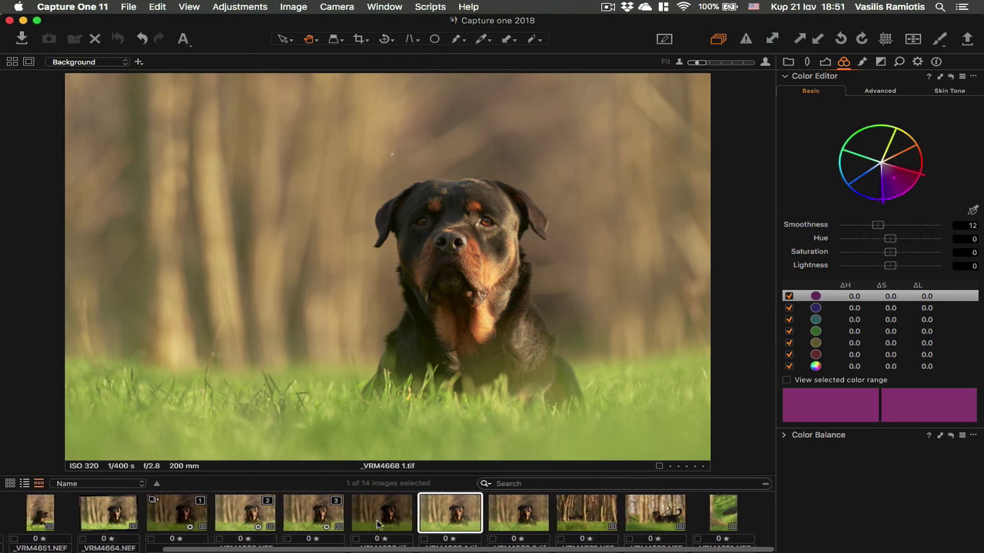
{"action": "scroll", "coordinate": [378, 525], "scroll_direction": "left", "scroll_amount": 5}
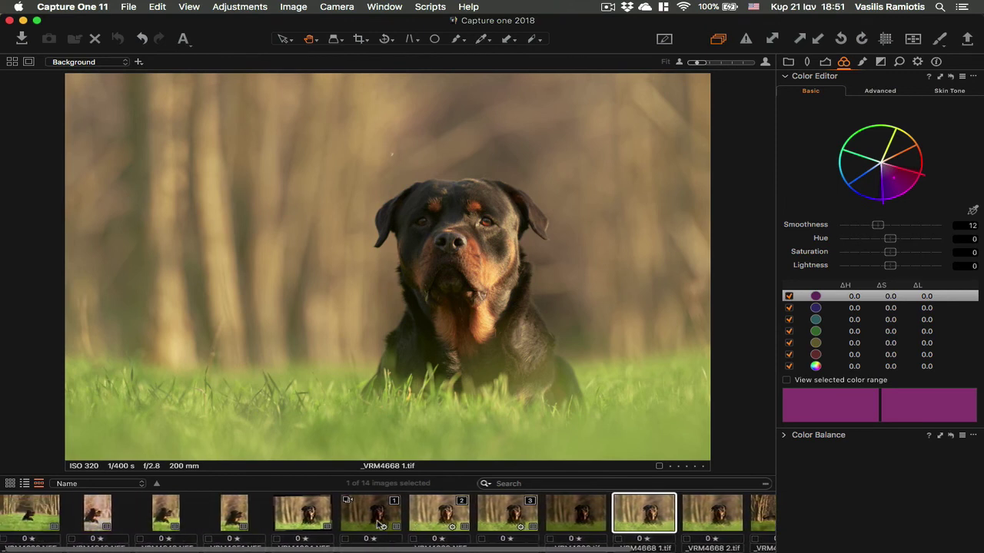
{"action": "left_click", "coordinate": [605, 523]}
{"action": "left_click", "coordinate": [639, 522]}
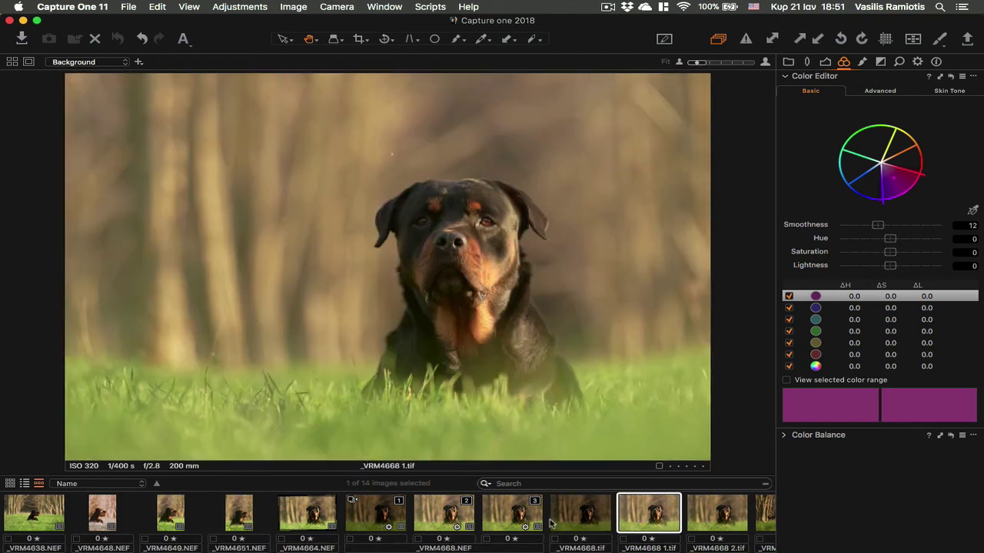
Step: Delete variants 2 and 3 of _VRM4668.NEF
{"action": "left_click", "coordinate": [443, 523]}
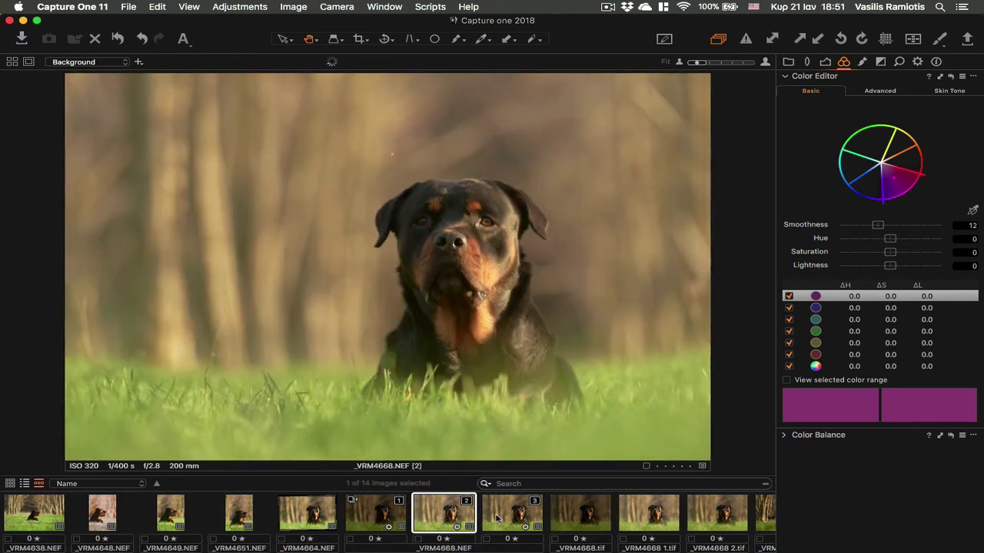
{"action": "left_click", "coordinate": [510, 520], "text": "super"}
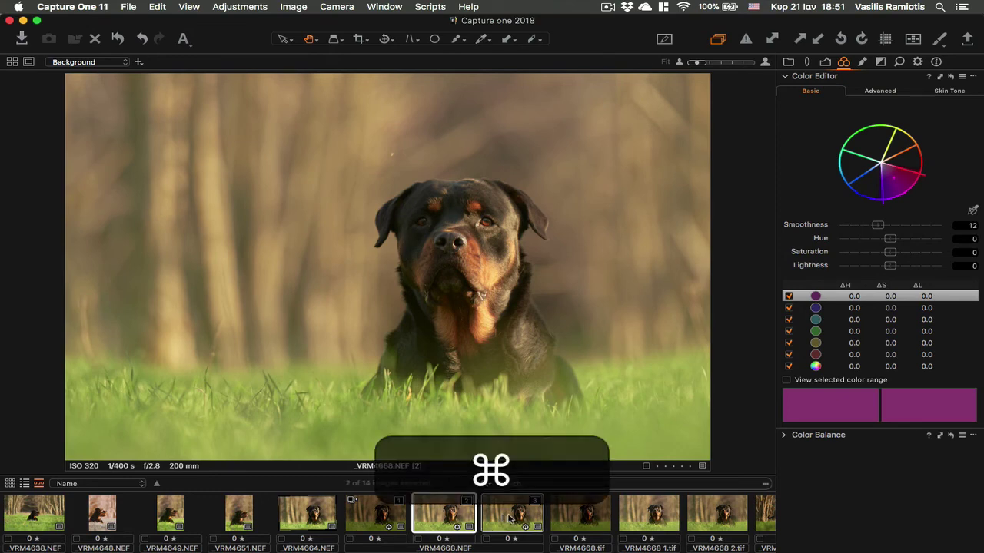
{"action": "right_click", "coordinate": [510, 520]}
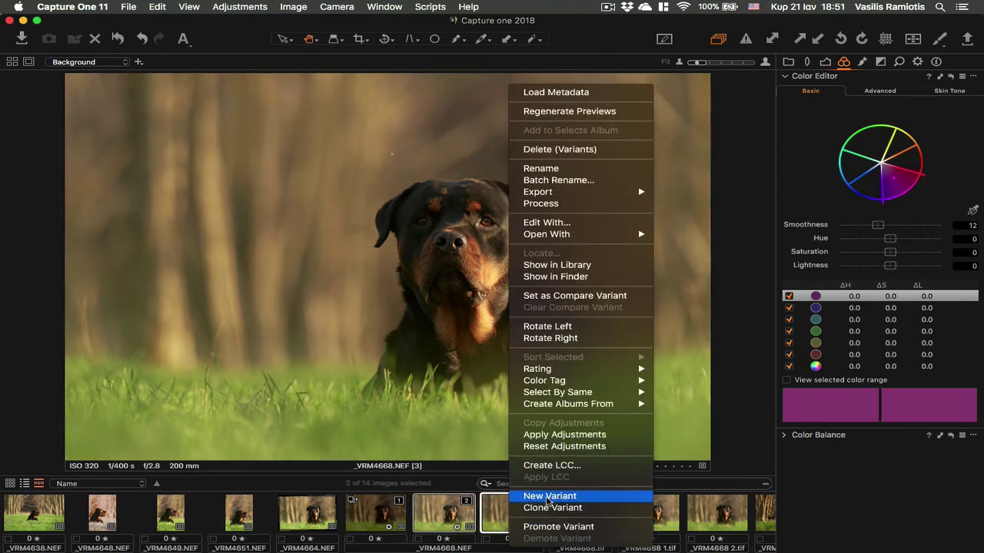
{"action": "left_click", "coordinate": [498, 516]}
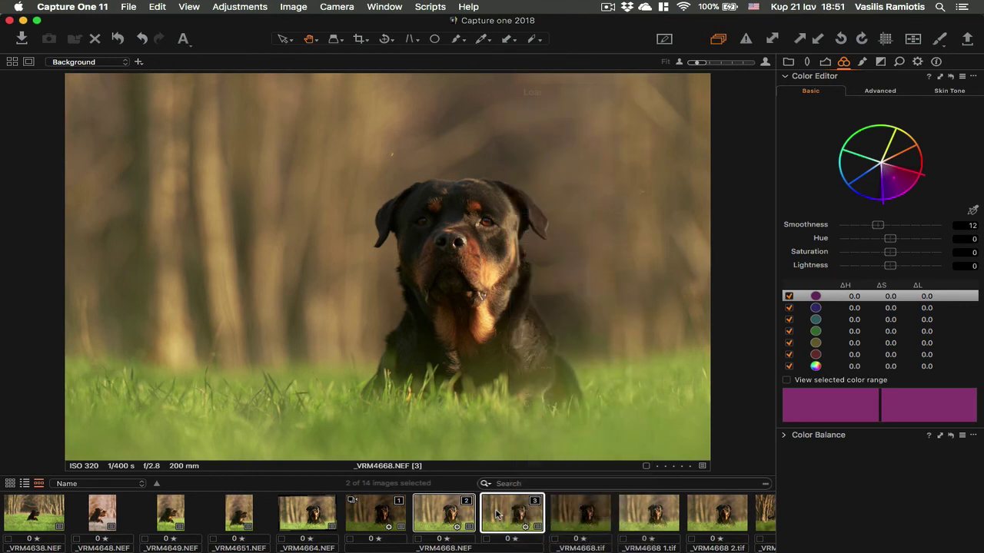
{"action": "key", "text": "super+BackSpace"}
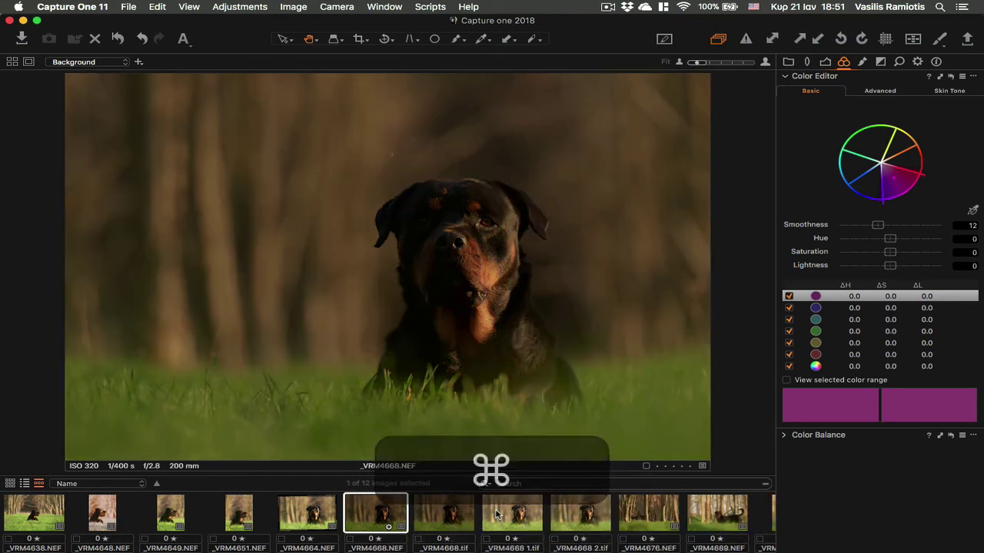
Step: Select _VRM4668 1.tif among the photos and give it a five-star rating and a red colour tag
{"action": "key", "text": "Right"}
{"action": "key", "text": "Left"}
{"action": "key", "text": "Left"}
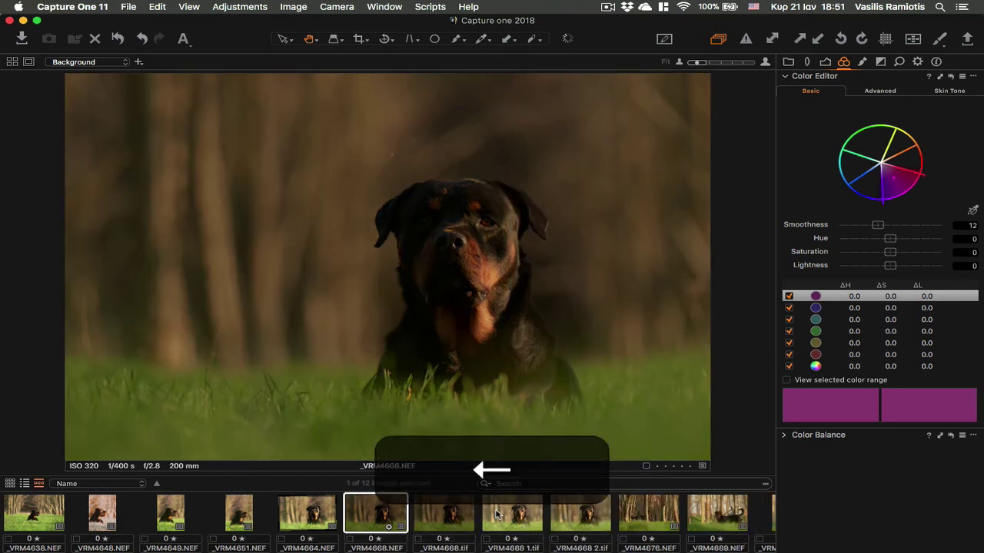
{"action": "key", "text": "Right"}
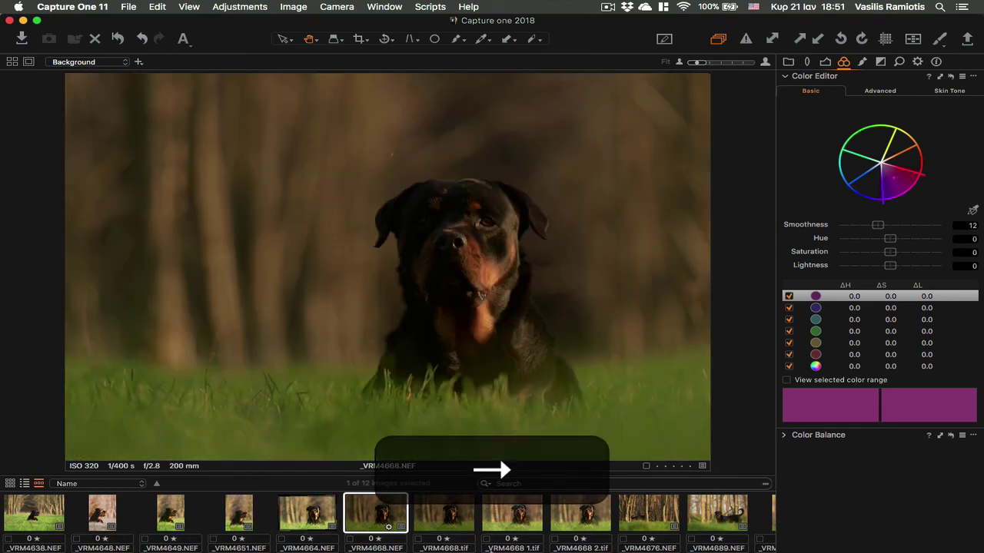
{"action": "left_click", "coordinate": [517, 501]}
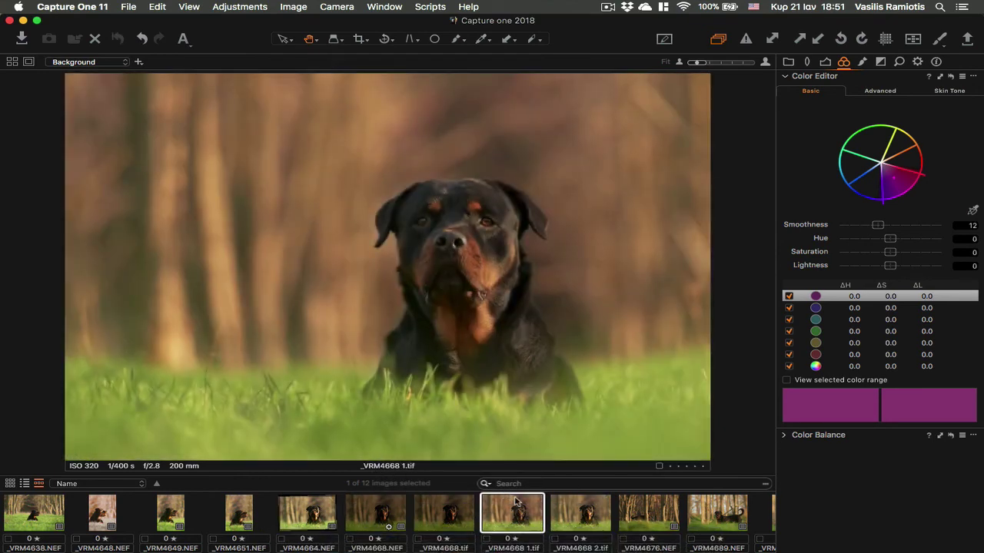
{"action": "key", "text": "6"}
Step: Try a saturation of 36.6 on the yellow range and a negative hue shift on the purple range in the Color Editor, and undo both
{"action": "left_click", "coordinate": [880, 91]}
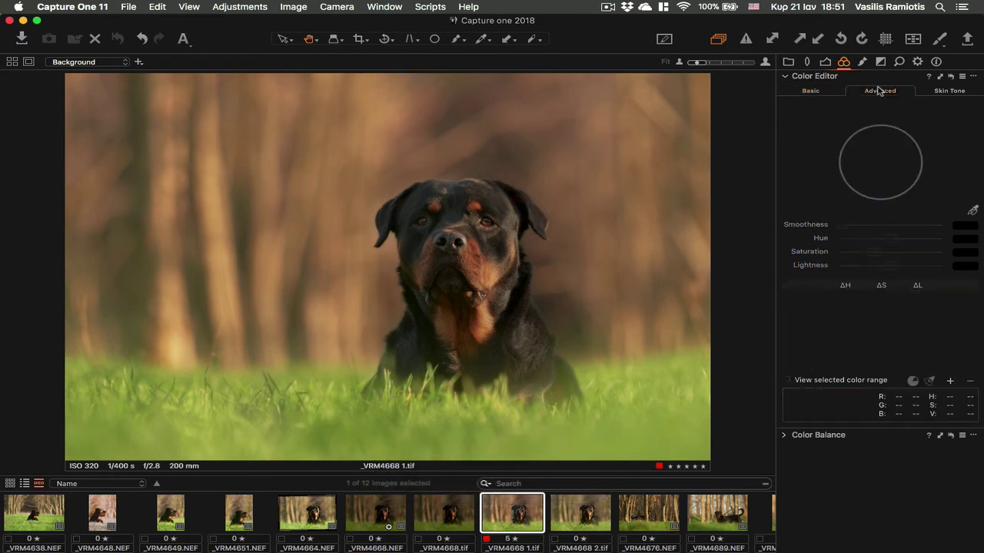
{"action": "left_click", "coordinate": [811, 90]}
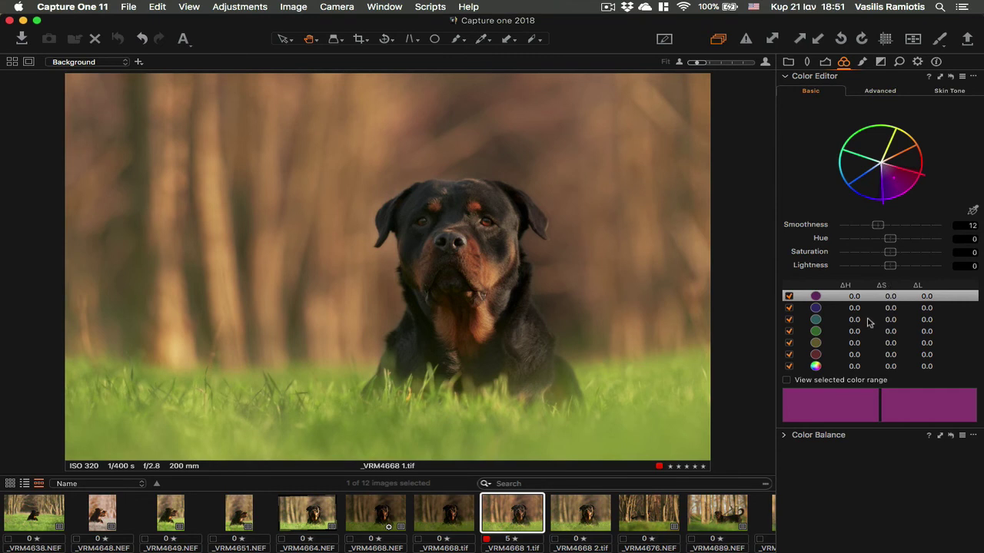
{"action": "left_click", "coordinate": [870, 343]}
{"action": "left_click_drag", "start_coordinate": [885, 252], "coordinate": [915, 255]}
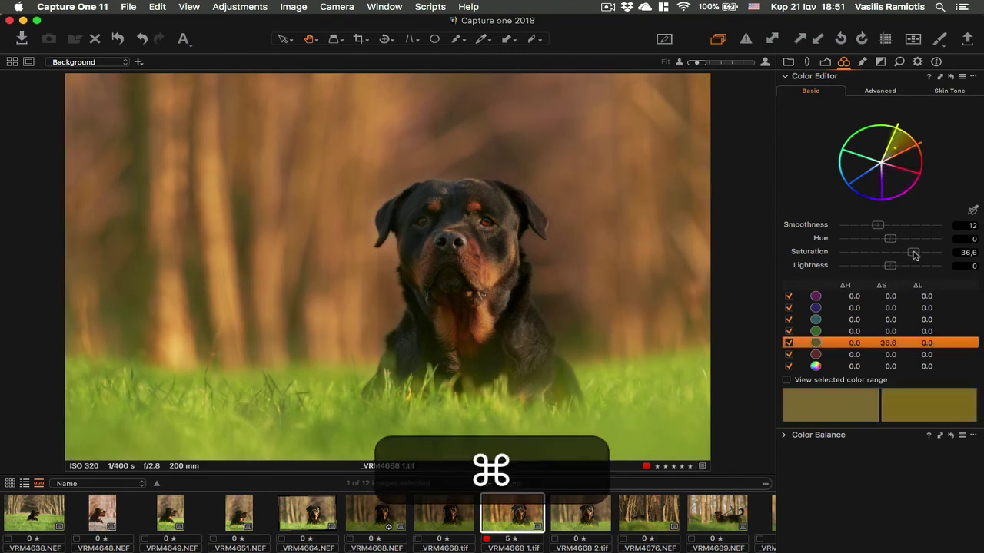
{"action": "key", "text": "super+z"}
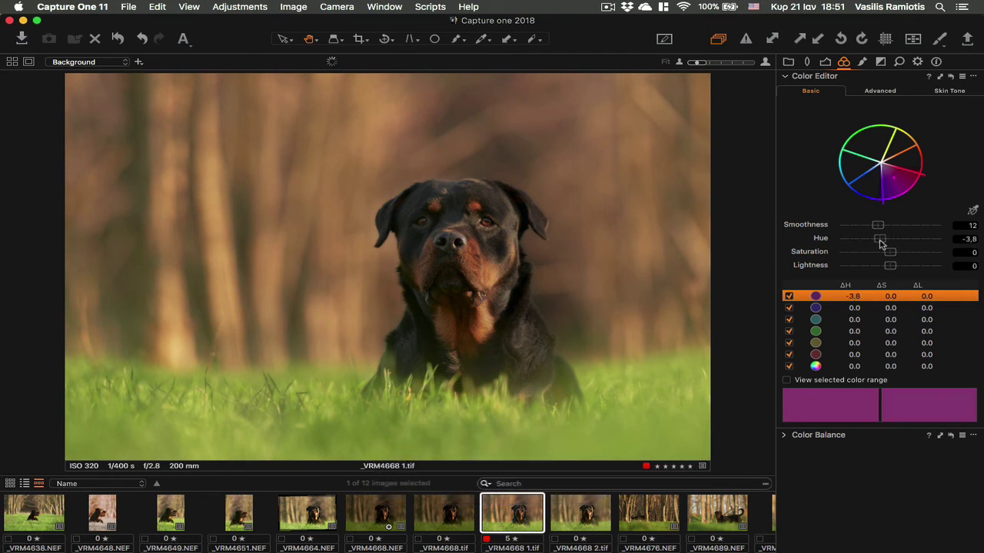
{"action": "mouse_move", "coordinate": [881, 243]}
{"action": "left_mouse_down"}
{"action": "mouse_move", "coordinate": [950, 244]}
{"action": "mouse_move", "coordinate": [864, 242]}
{"action": "left_mouse_up"}
{"action": "key", "text": "super+z"}
{"action": "key", "text": "super+z"}
{"action": "key", "text": "super+z"}
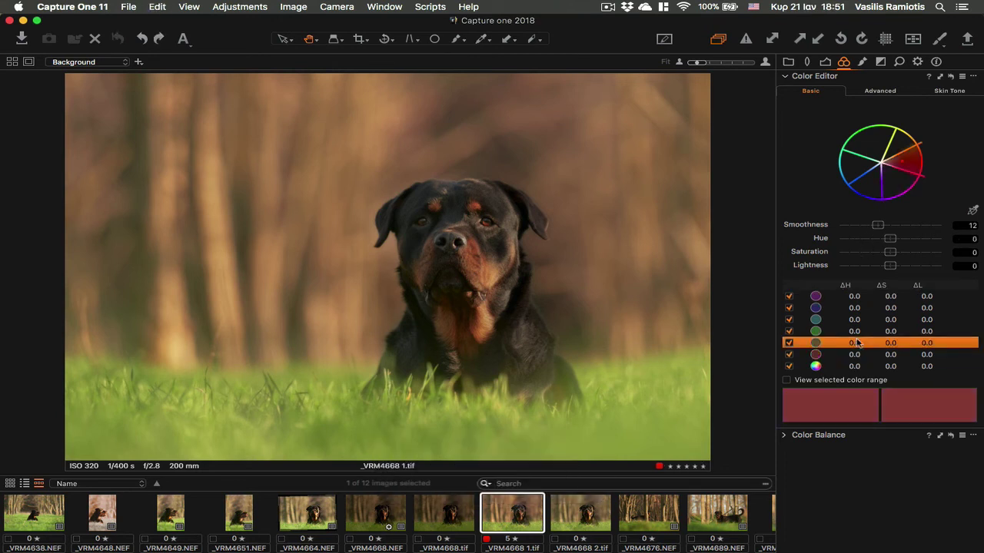
Step: Set the yellow range's hue to 4.9, try saturations such as -19 and 43.5, and undo the saturation changes
{"action": "left_click_drag", "start_coordinate": [890, 239], "coordinate": [882, 259]}
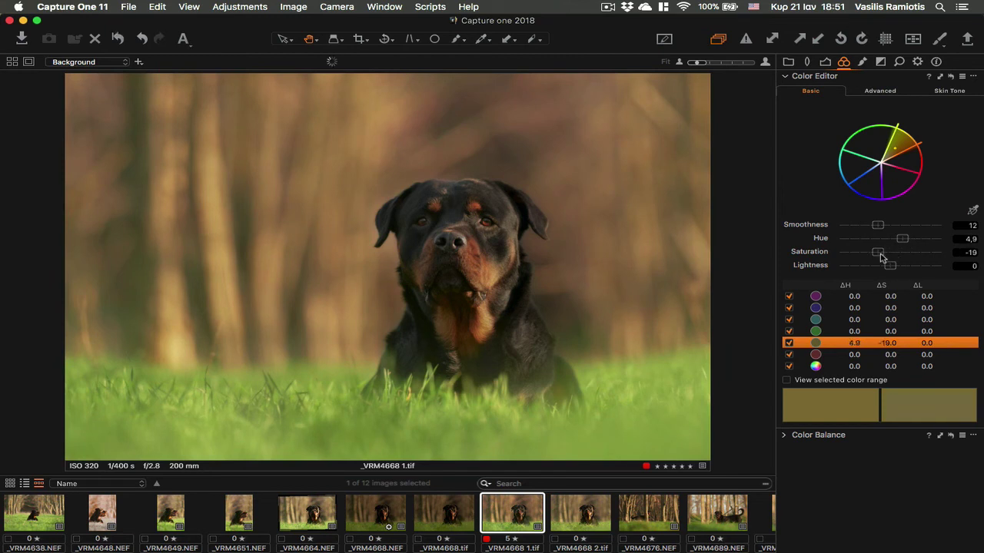
{"action": "key", "text": "super+z"}
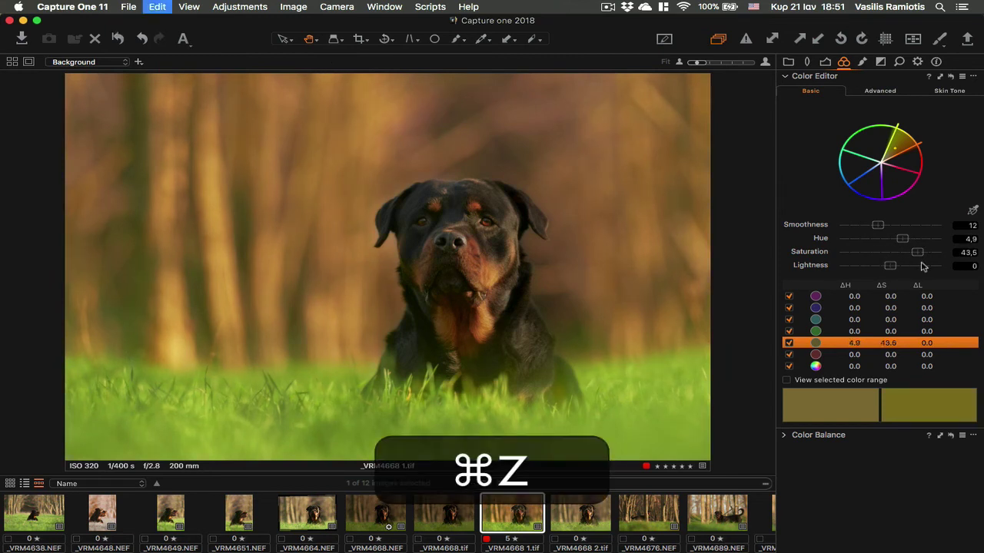
{"action": "key", "text": "super+z"}
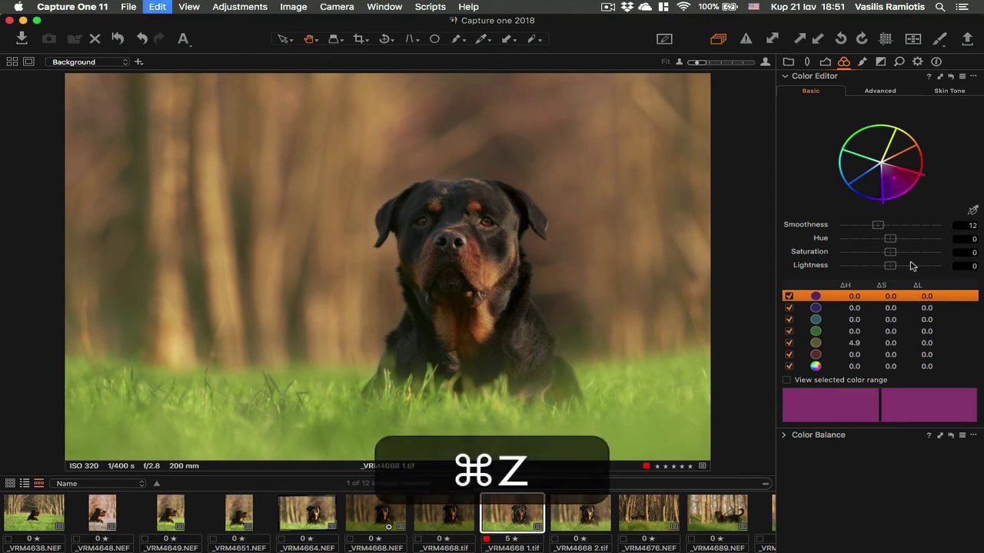
{"action": "key", "text": "super+z"}
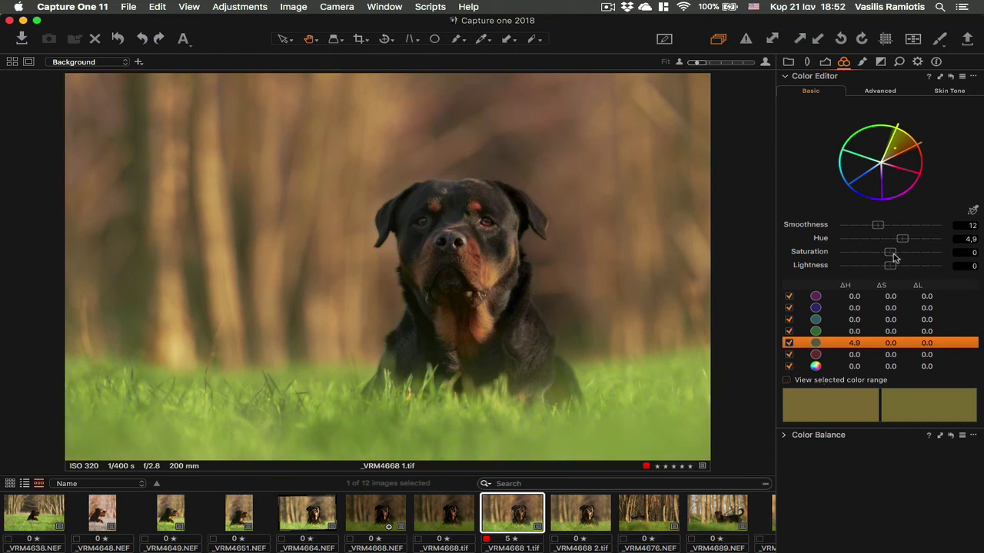
{"action": "left_click_drag", "start_coordinate": [893, 258], "coordinate": [870, 259]}
{"action": "key", "text": "super+z"}
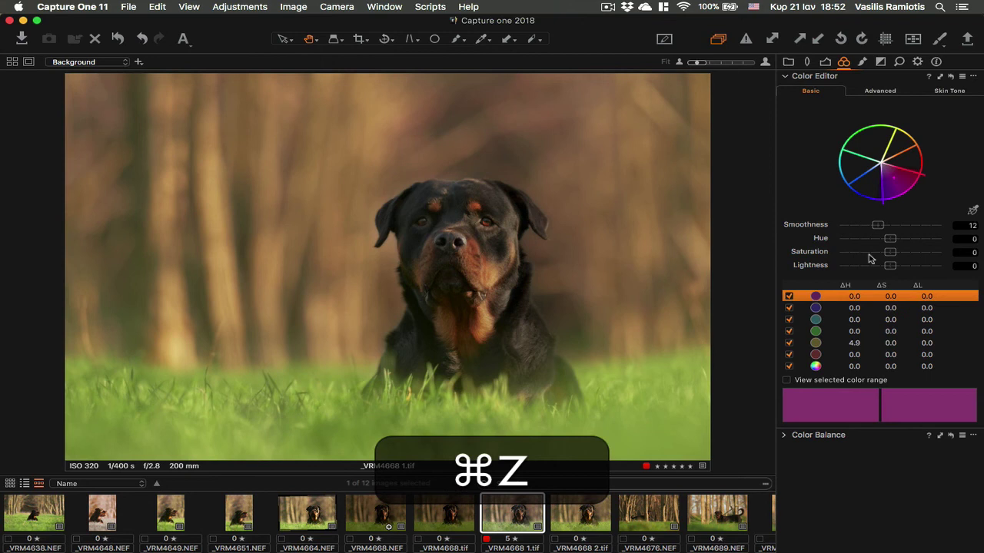
Step: Set the red range's hue to 3.5 and lightness to 6.4, with its saturation reset to 0
{"action": "left_click", "coordinate": [858, 356]}
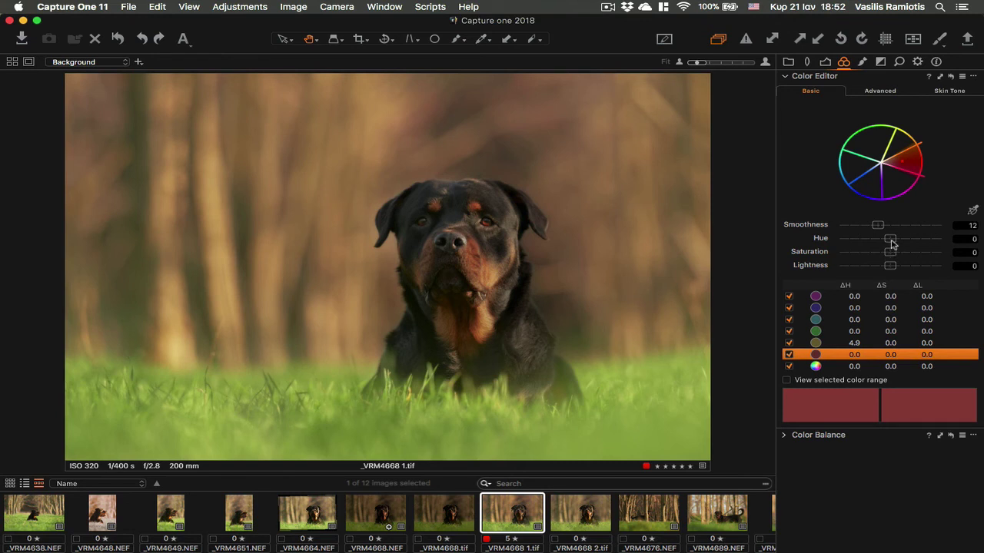
{"action": "left_click_drag", "start_coordinate": [892, 244], "coordinate": [905, 238]}
{"action": "mouse_move", "coordinate": [906, 238]}
{"action": "left_mouse_down"}
{"action": "mouse_move", "coordinate": [914, 238]}
{"action": "mouse_move", "coordinate": [868, 247]}
{"action": "mouse_move", "coordinate": [909, 252]}
{"action": "mouse_move", "coordinate": [899, 252]}
{"action": "left_mouse_up"}
{"action": "double_click", "coordinate": [898, 252]}
{"action": "left_click_drag", "start_coordinate": [894, 266], "coordinate": [926, 269]}
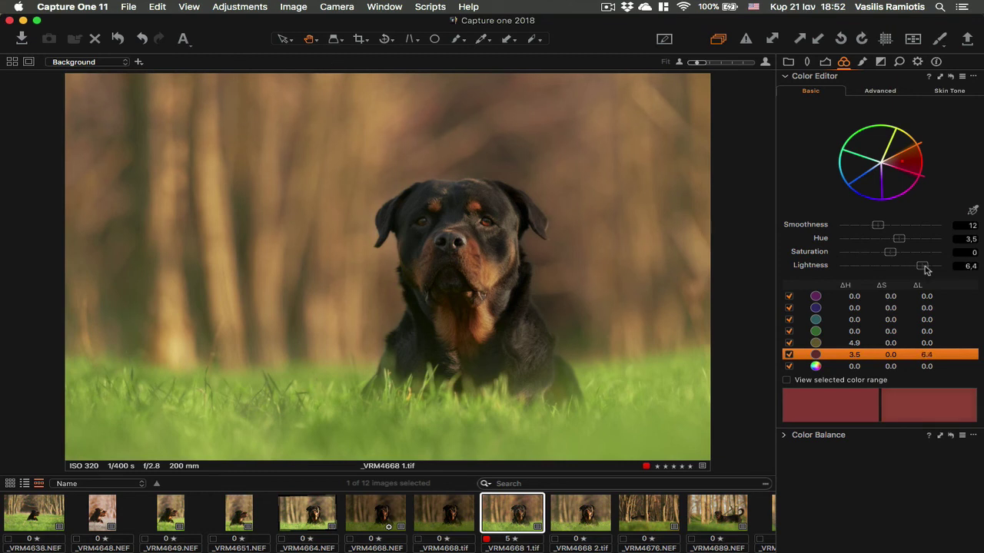
Step: Compare the photo with and without the Color Editor adjustments, keeping the adjustments
{"action": "left_click", "coordinate": [951, 77], "text": "alt"}
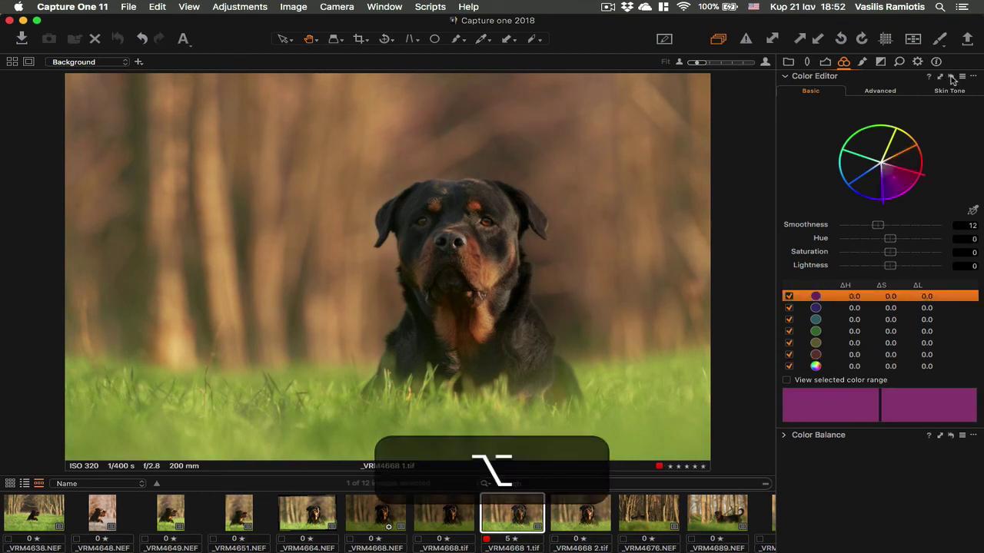
{"action": "key", "text": "super+z"}
{"action": "left_click", "coordinate": [952, 78], "text": "alt"}
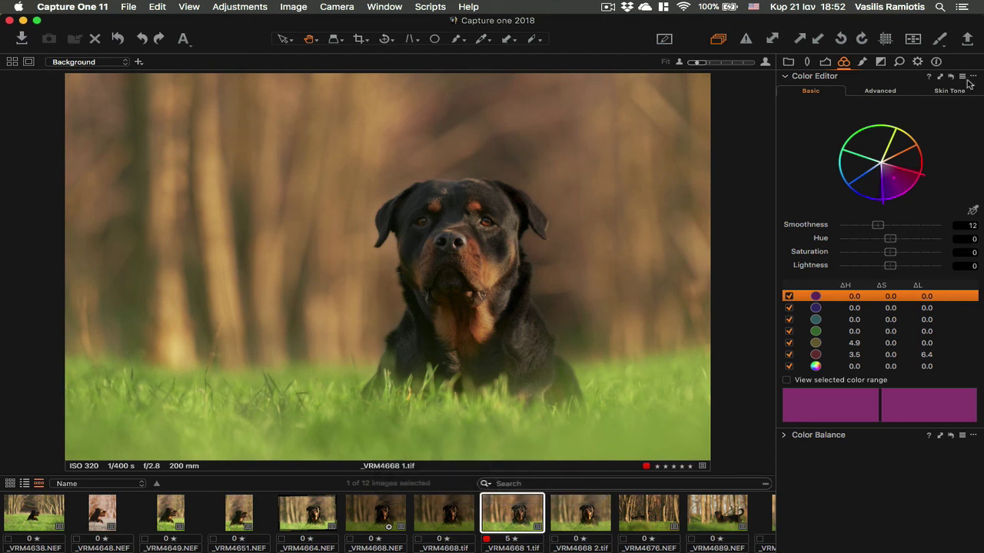
Step: Create a masked layer from the Color Editor selection and check the layer's basic colour settings
{"action": "left_click", "coordinate": [972, 76]}
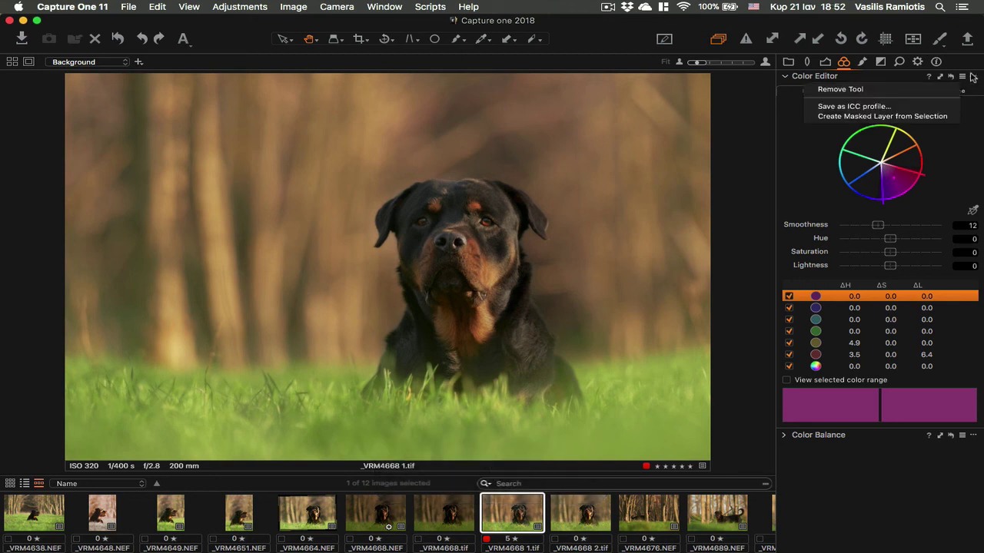
{"action": "left_click", "coordinate": [973, 131]}
{"action": "left_click", "coordinate": [963, 76]}
{"action": "left_click", "coordinate": [974, 80]}
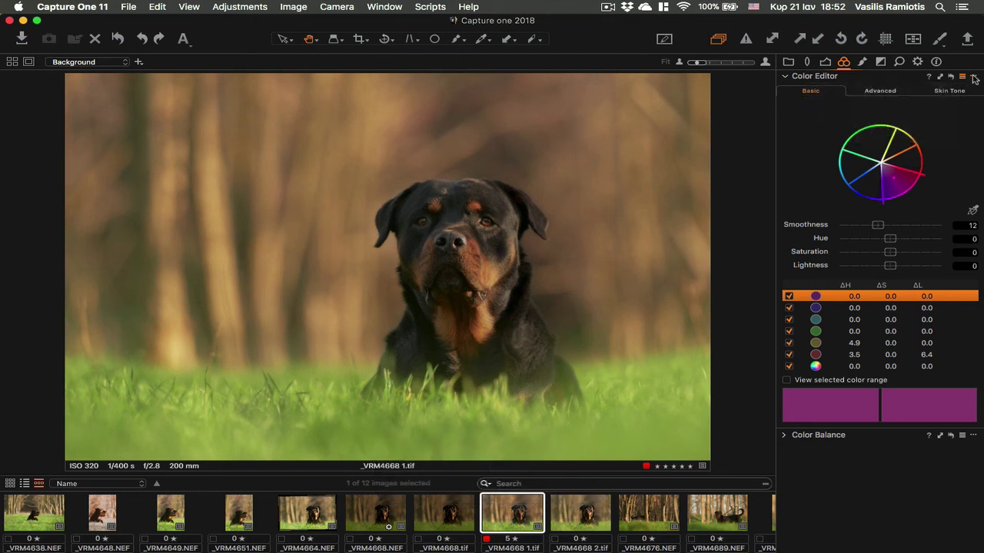
{"action": "left_click", "coordinate": [975, 78]}
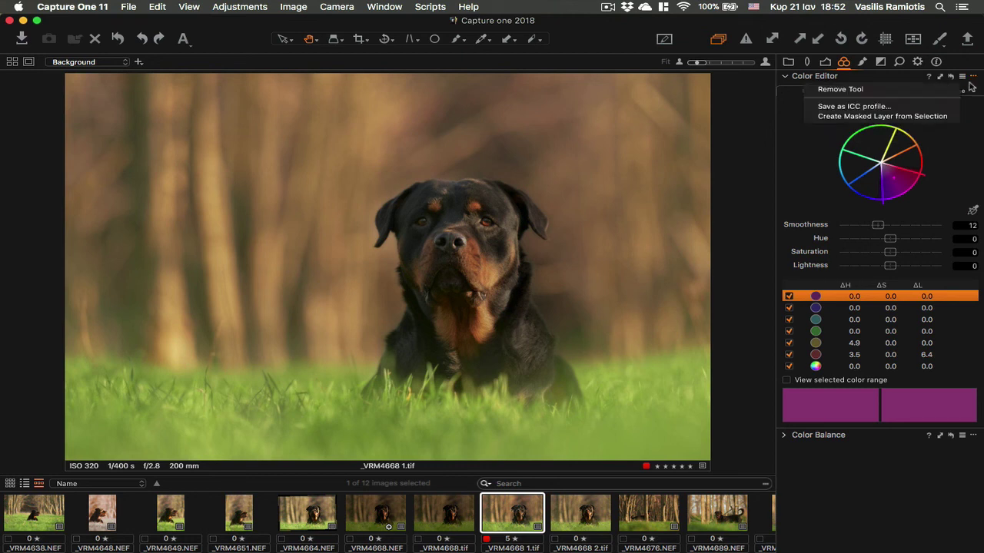
{"action": "left_click", "coordinate": [934, 117]}
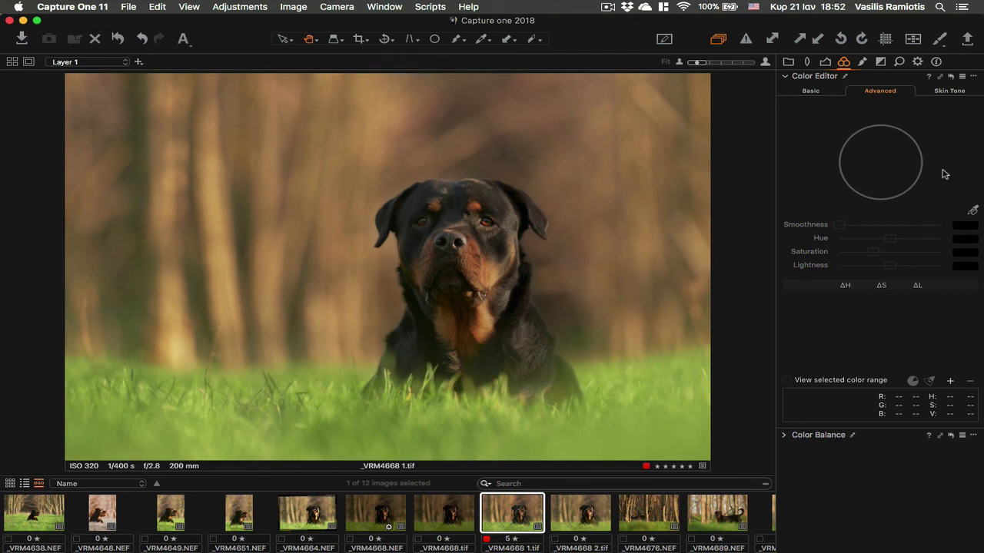
{"action": "left_click", "coordinate": [813, 93]}
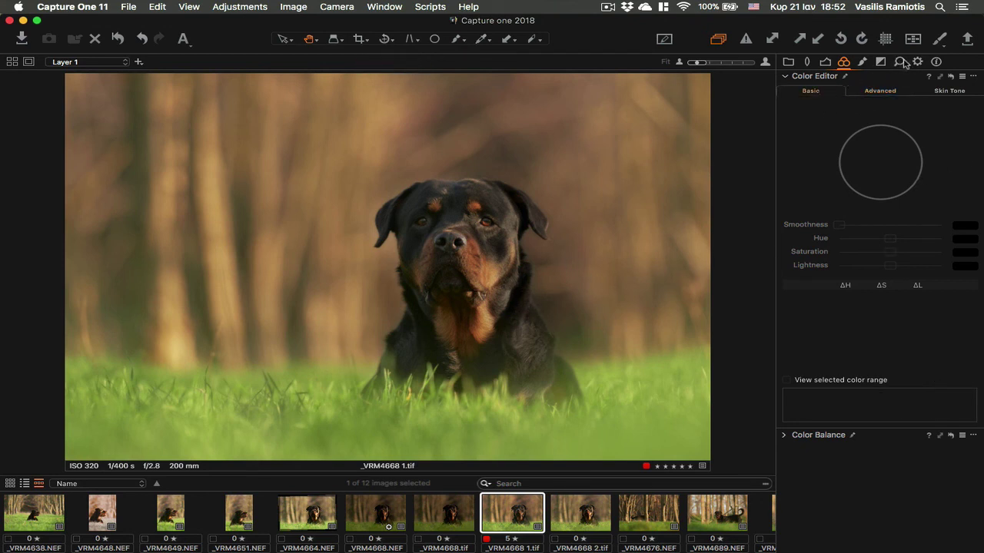
Step: Toggle Layer 1's visibility to compare the photo, and delete the layer
{"action": "left_click", "coordinate": [862, 62]}
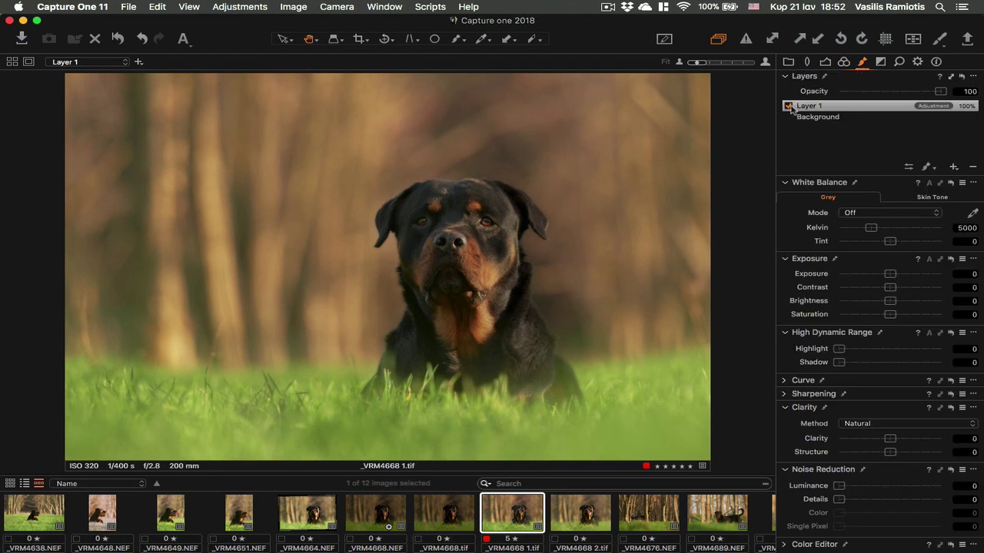
{"action": "left_click", "coordinate": [789, 107]}
{"action": "left_click", "coordinate": [789, 107]}
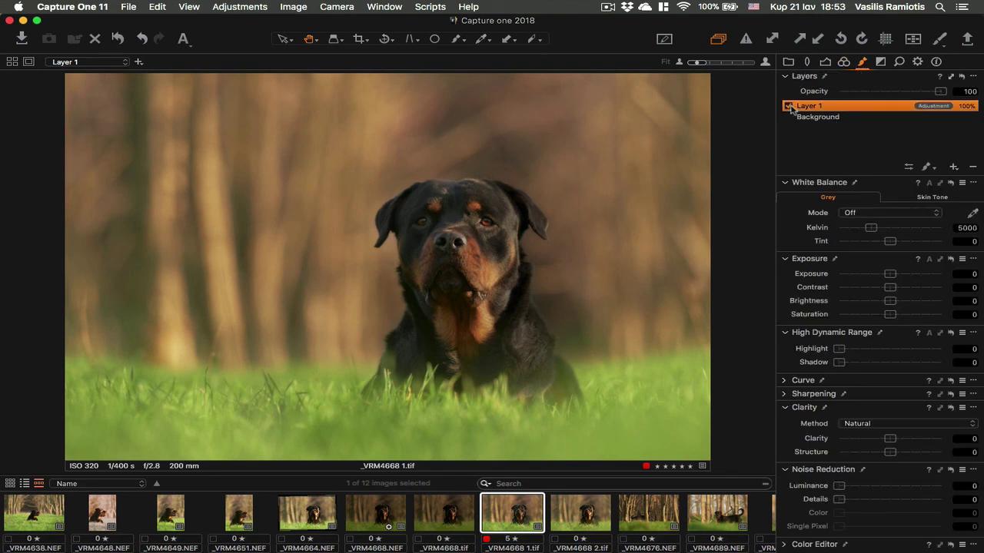
{"action": "left_click", "coordinate": [788, 107]}
{"action": "left_click", "coordinate": [787, 107]}
{"action": "left_click", "coordinate": [788, 107]}
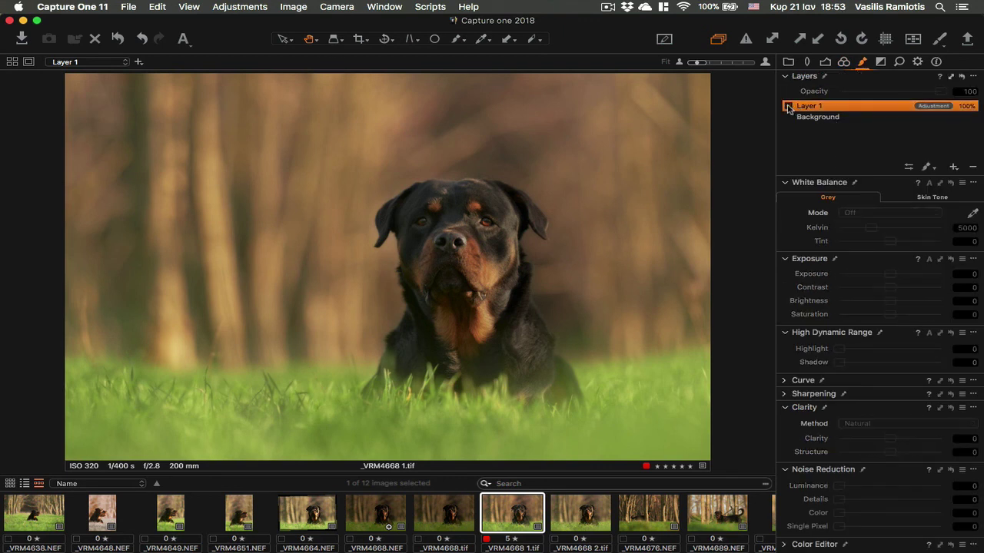
{"action": "left_click", "coordinate": [788, 107]}
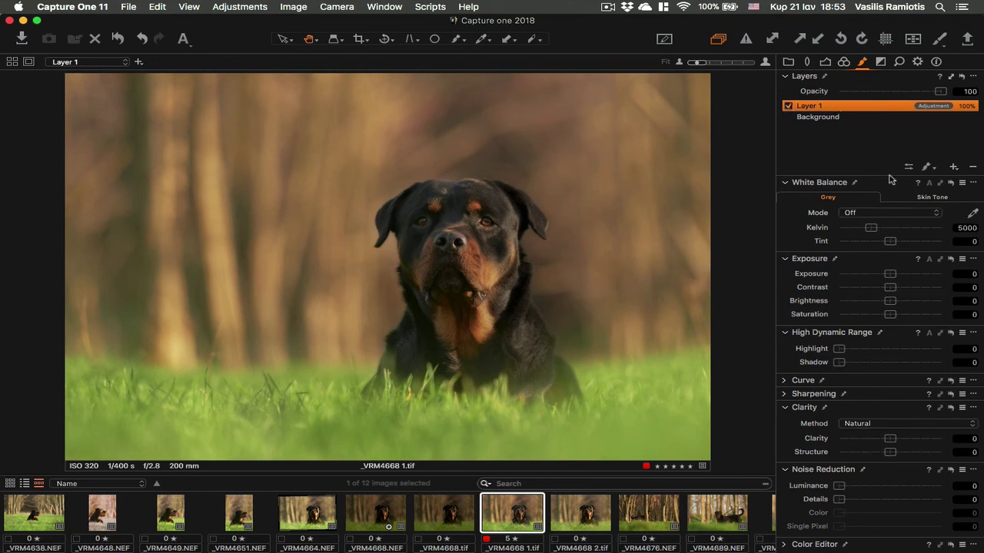
{"action": "left_click", "coordinate": [971, 168]}
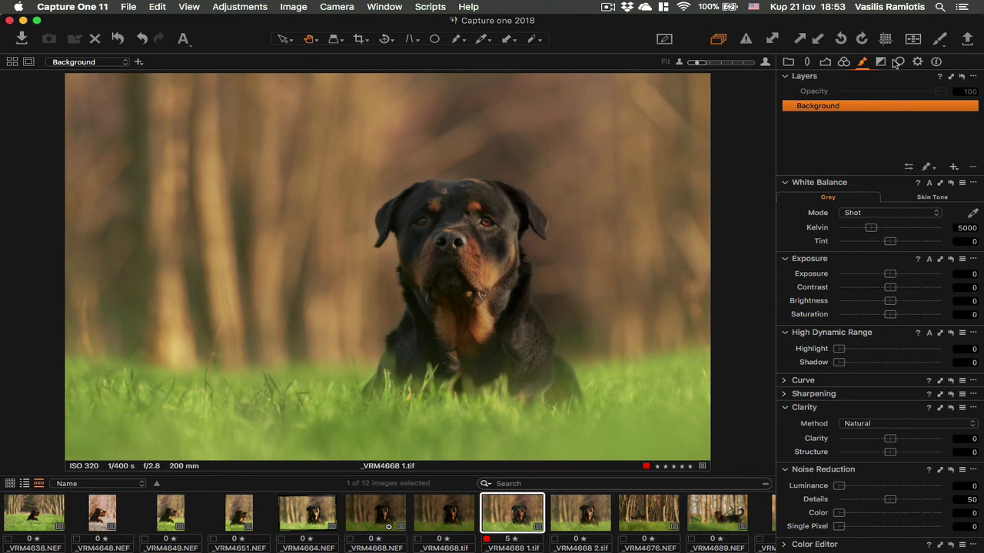
Step: Return to the Background's Color Editor, try a lower hue on the yellow range, and reset that hue to 0
{"action": "left_click", "coordinate": [825, 62]}
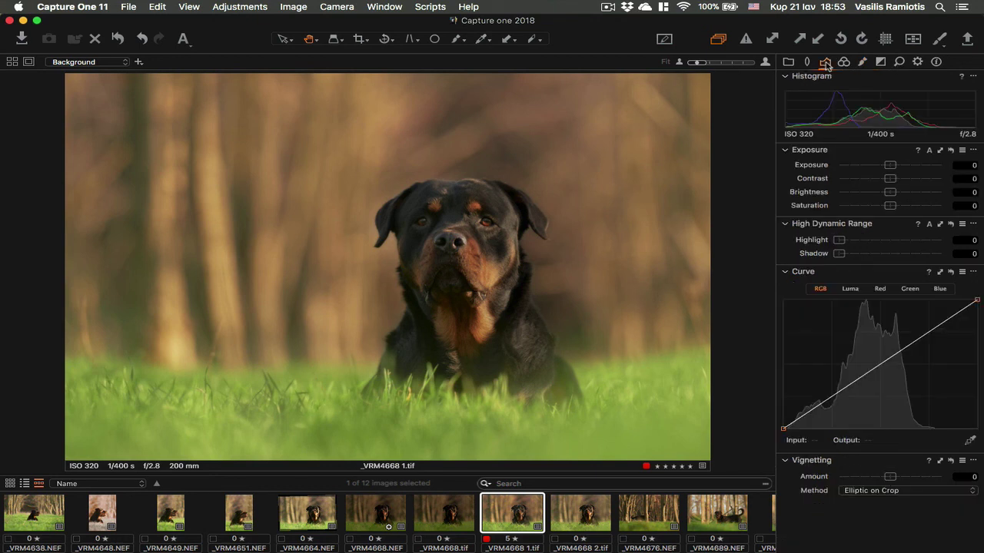
{"action": "left_click", "coordinate": [809, 62]}
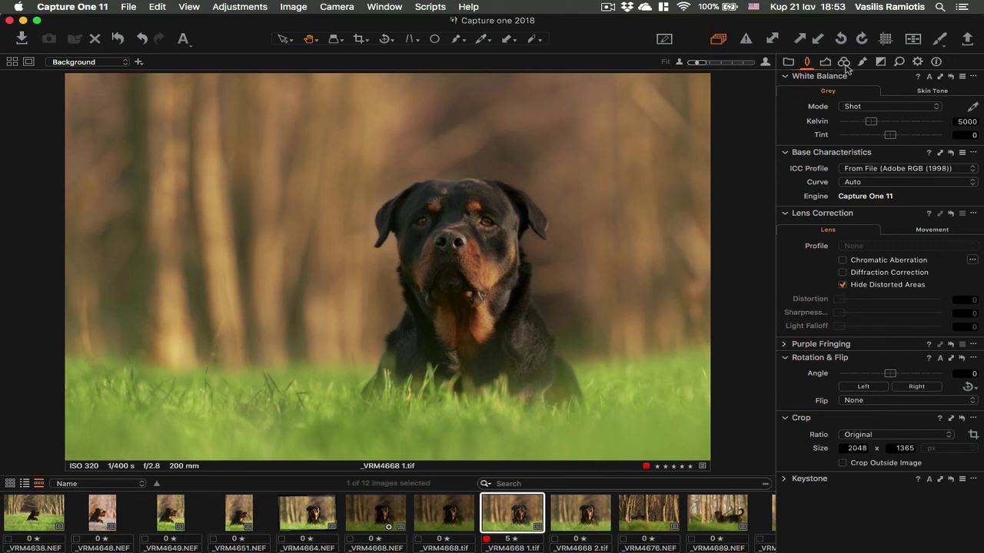
{"action": "left_click", "coordinate": [844, 63]}
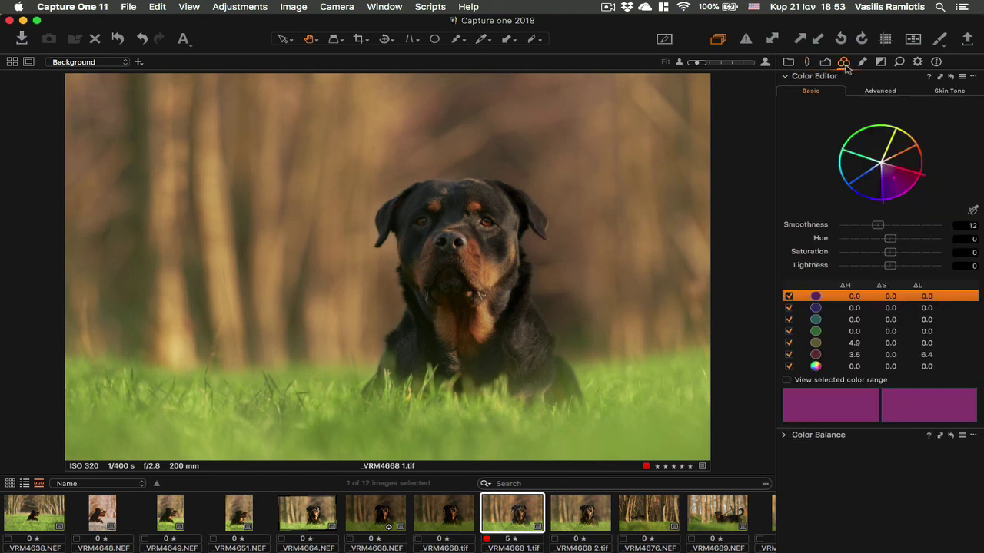
{"action": "left_click", "coordinate": [887, 343]}
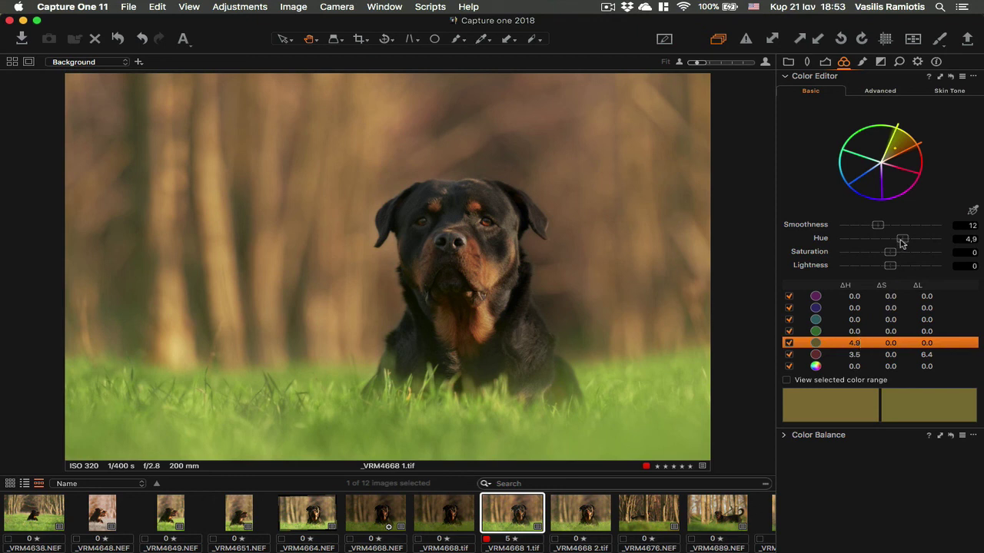
{"action": "left_click_drag", "start_coordinate": [902, 243], "coordinate": [879, 243]}
{"action": "double_click", "coordinate": [880, 240]}
Step: Try a much higher smoothness on the red range and reset the smoothness to its default
{"action": "left_click", "coordinate": [864, 357]}
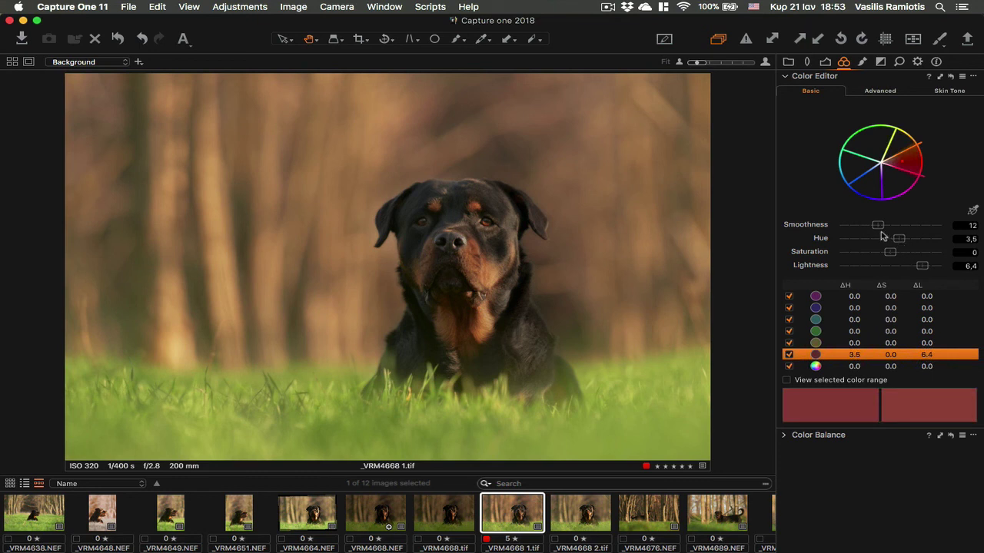
{"action": "left_click_drag", "start_coordinate": [880, 229], "coordinate": [969, 231]}
{"action": "double_click", "coordinate": [939, 228]}
Step: Set the sharpening amount to 246 and the vignetting amount to -0.57
{"action": "left_click", "coordinate": [900, 63]}
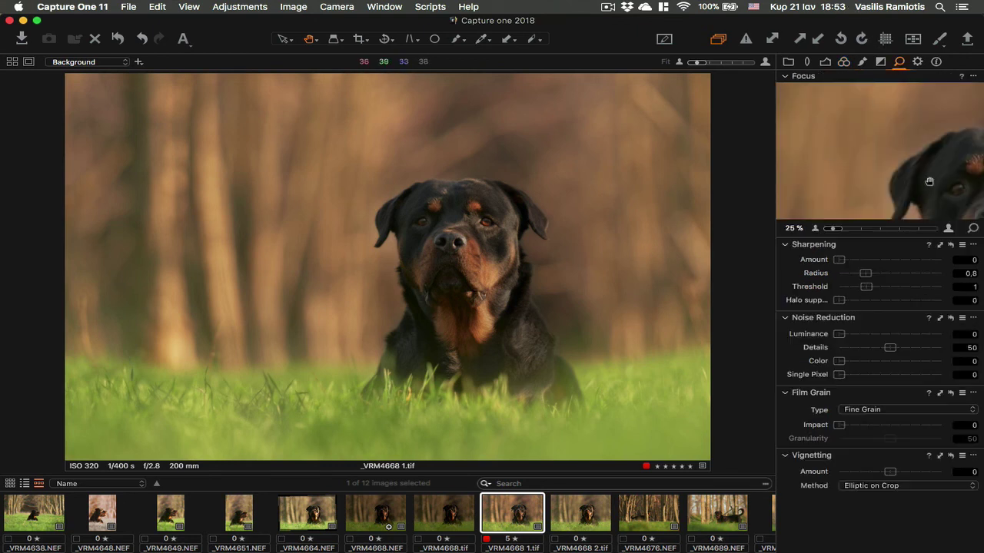
{"action": "left_click", "coordinate": [863, 261]}
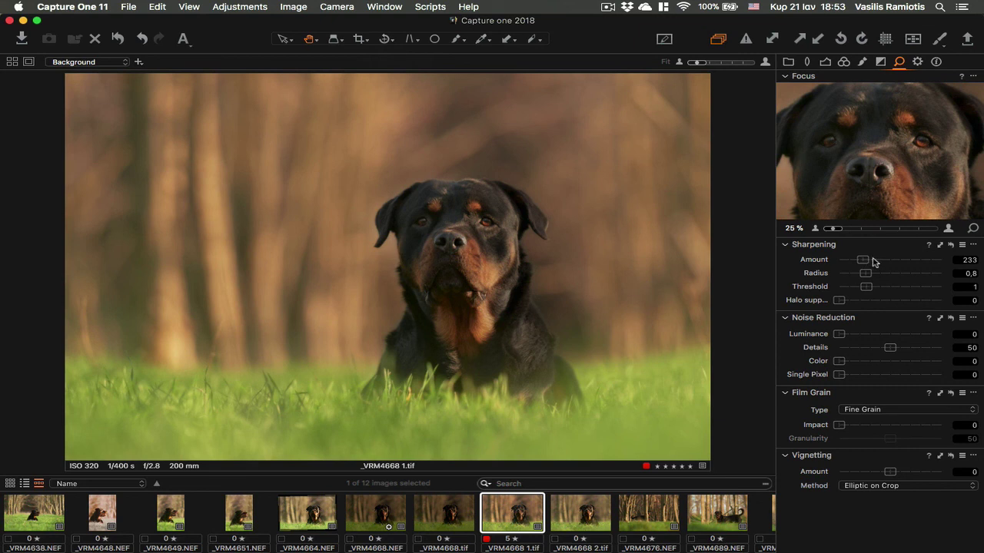
{"action": "left_click_drag", "start_coordinate": [864, 262], "coordinate": [865, 261]}
{"action": "left_click_drag", "start_coordinate": [892, 471], "coordinate": [885, 473]}
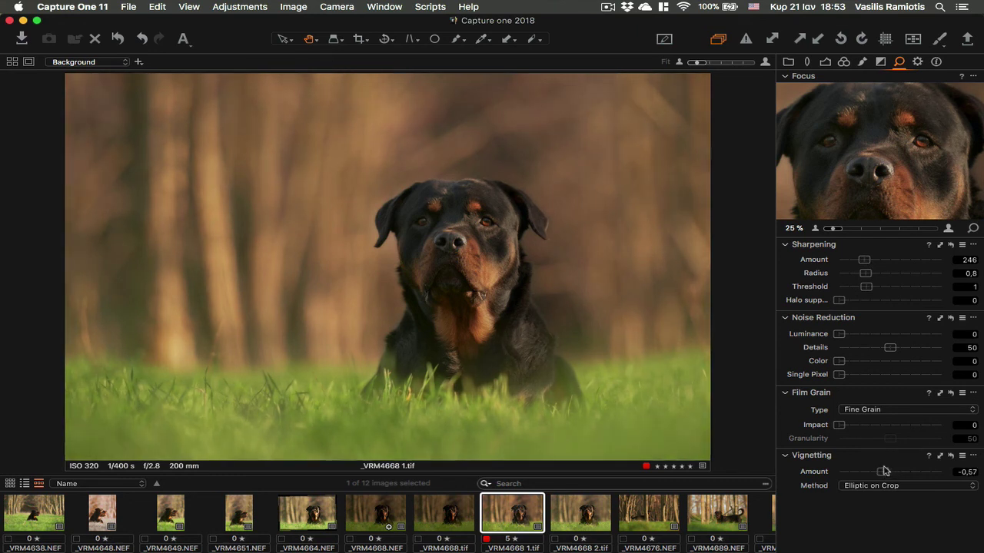
Step: Try Fine Grain film grain at impact 26, raise the impact to 45, and try the Silver Rich grain type
{"action": "left_click_drag", "start_coordinate": [853, 427], "coordinate": [867, 426]}
{"action": "left_click", "coordinate": [459, 161]}
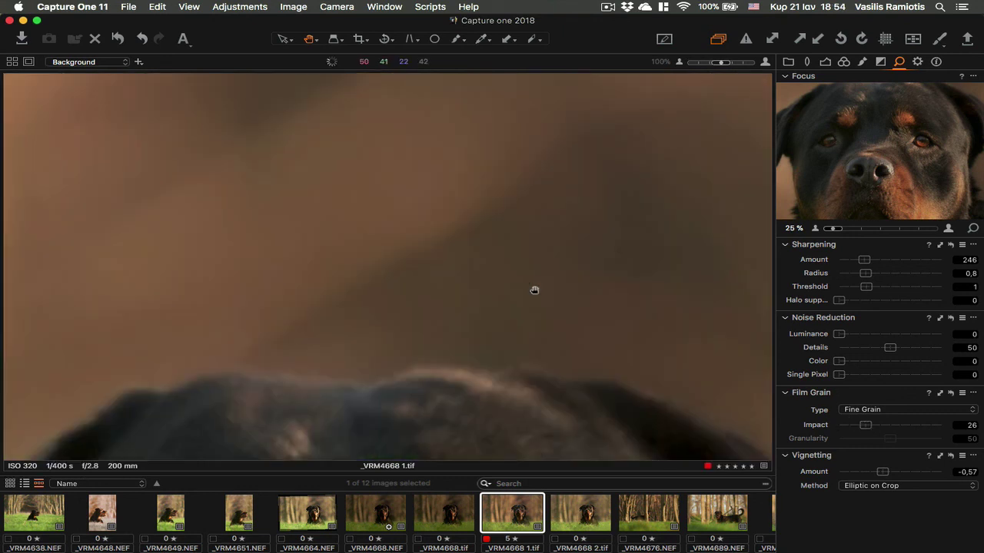
{"action": "left_click", "coordinate": [864, 426]}
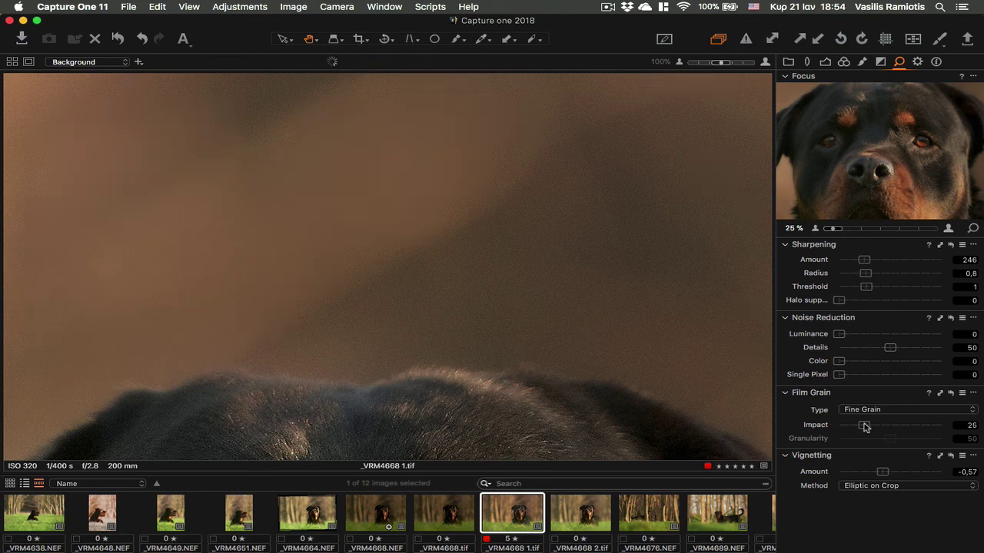
{"action": "left_click_drag", "start_coordinate": [865, 427], "coordinate": [885, 426]}
{"action": "left_click", "coordinate": [889, 408]}
{"action": "left_click", "coordinate": [891, 418]}
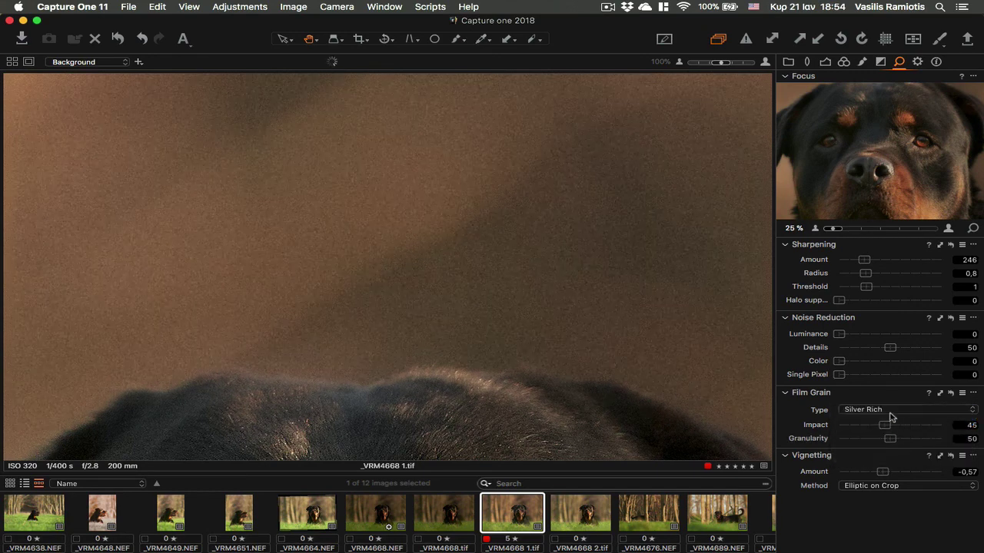
Step: Change the film grain type to Soft Grain and set its impact to 20
{"action": "left_click", "coordinate": [884, 409]}
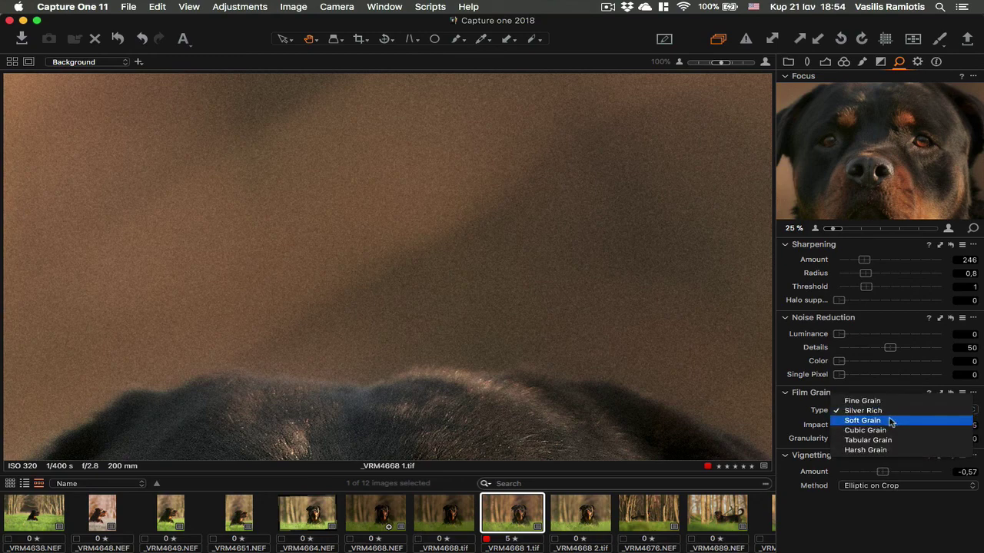
{"action": "left_click", "coordinate": [889, 420]}
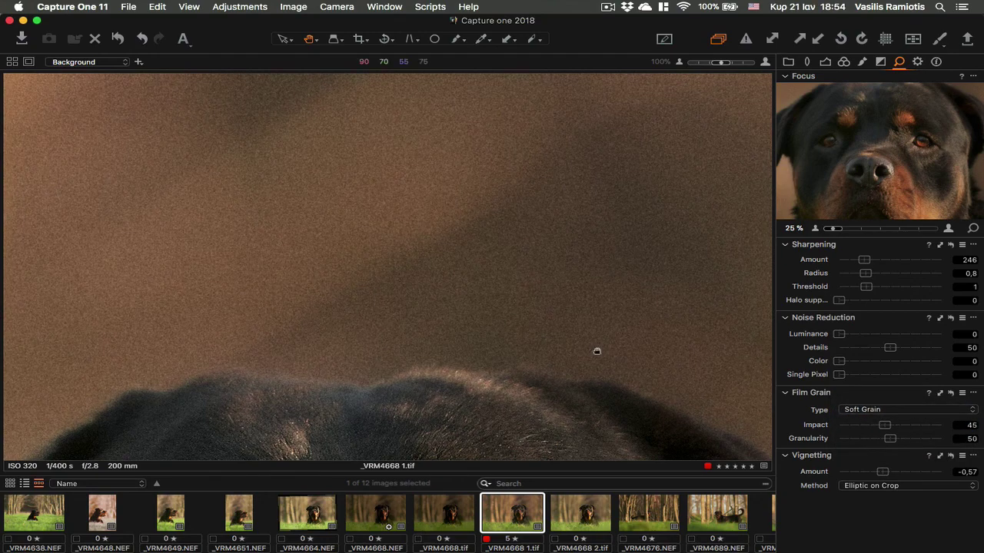
{"action": "key", "text": "super+0"}
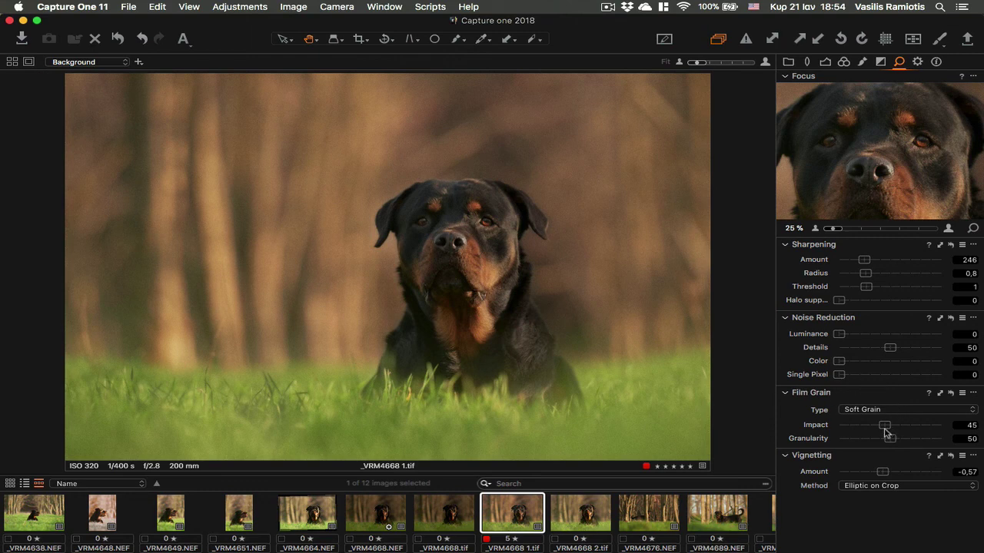
{"action": "left_click_drag", "start_coordinate": [884, 428], "coordinate": [860, 431]}
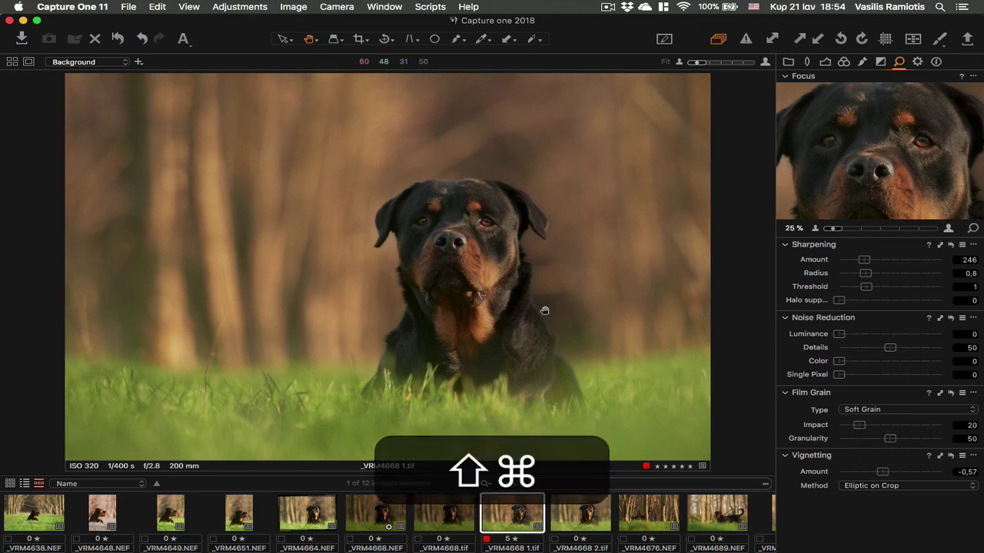
Step: Export the selected photo to the 2018 folder as a quality 90 sRGB JPEG, 2048 px wide
{"action": "key", "text": "shift+super+e"}
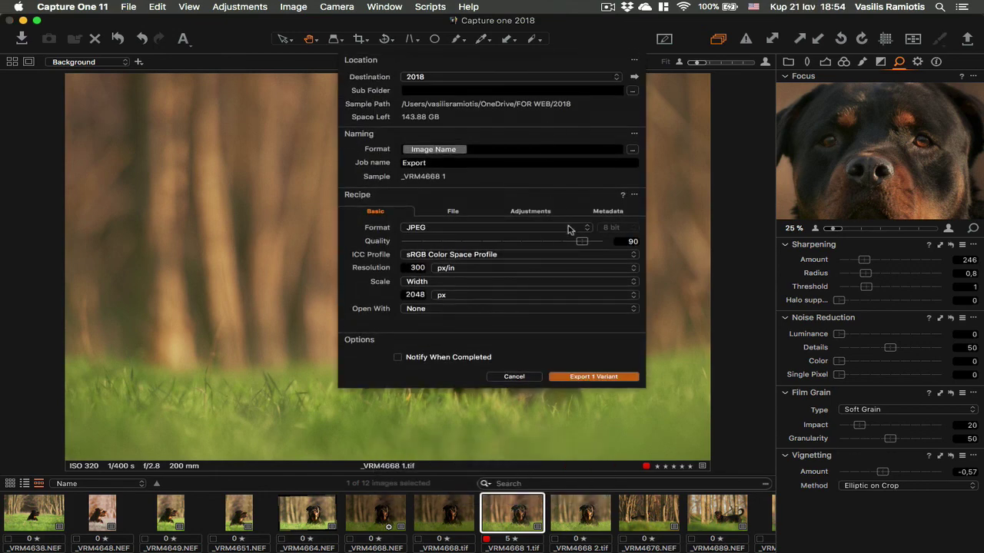
{"action": "left_click", "coordinate": [593, 376]}
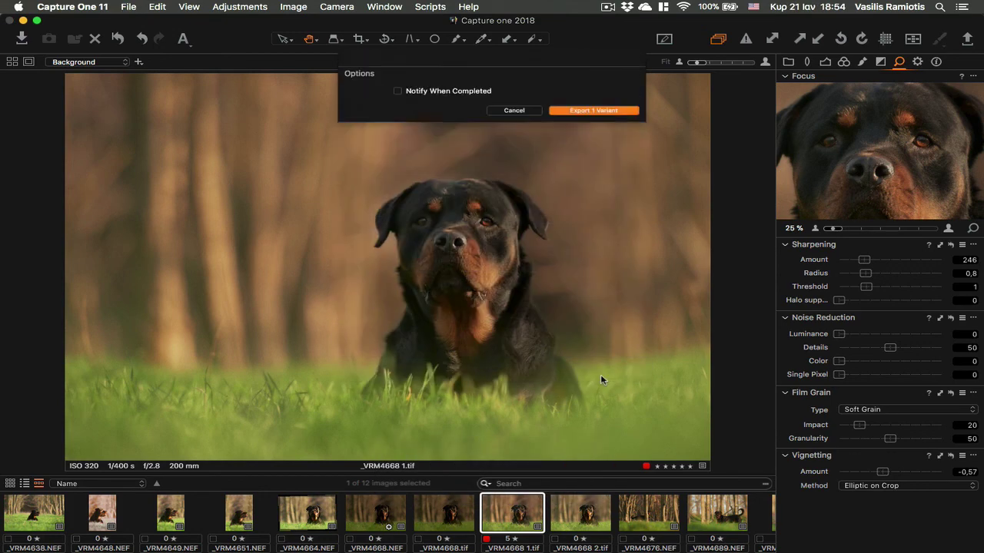